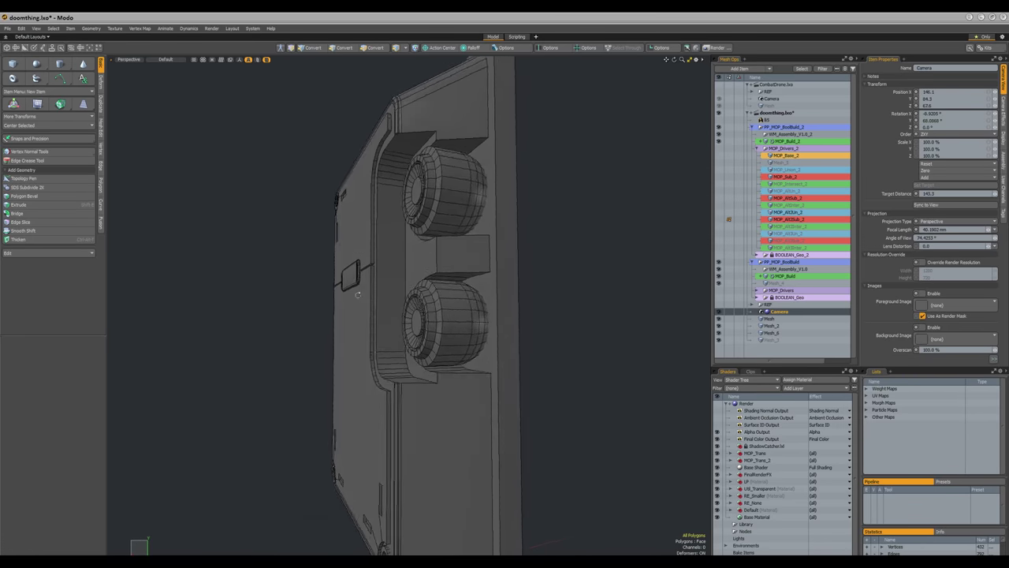
# - Inspect the device model from the front, side and below, including the body panels and the two round side knobs
pyautogui.press('3')
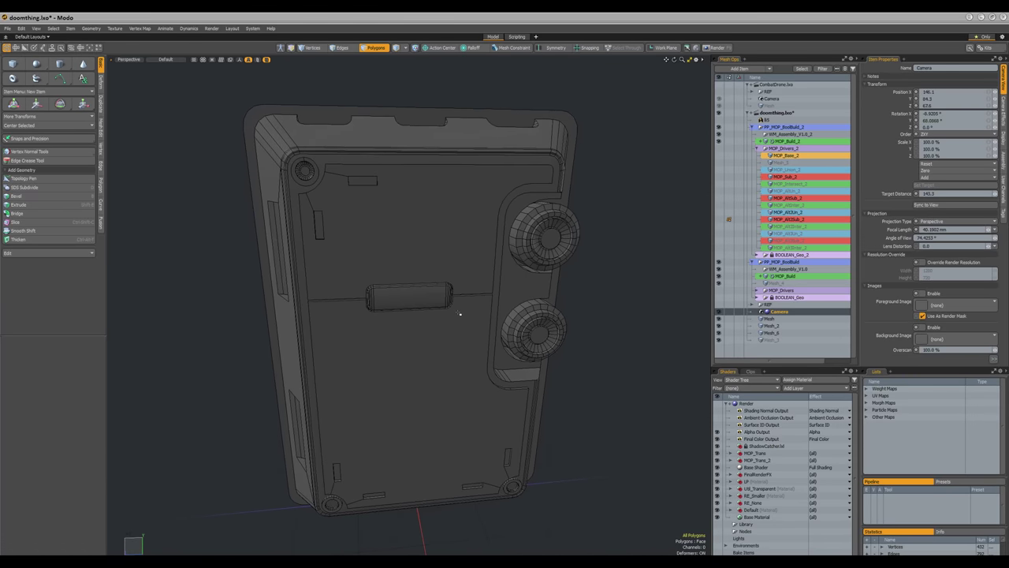
pyautogui.moveTo(485, 198); pyautogui.dragTo(458, 192, button='middle')
pyautogui.press('3')
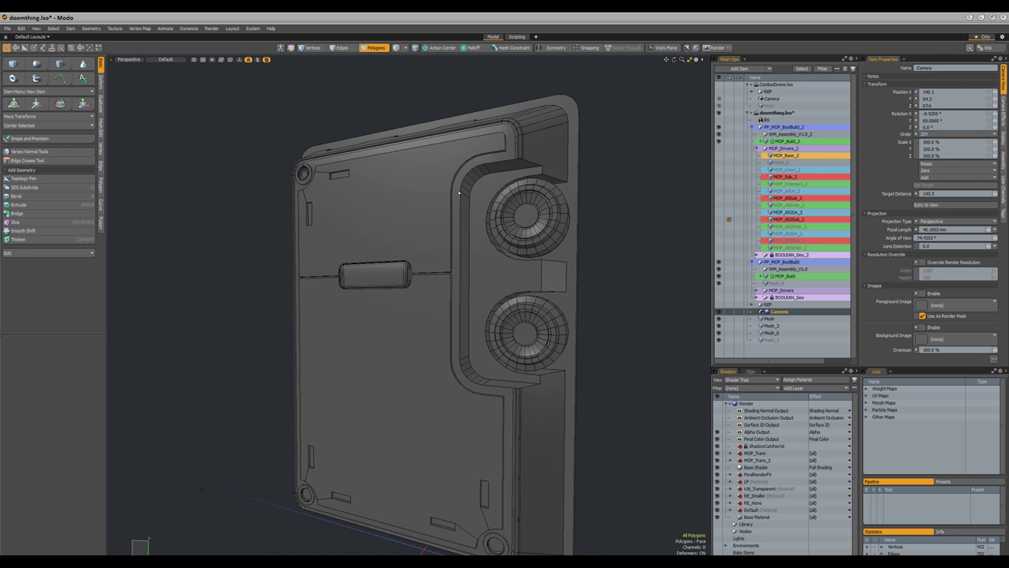
pyautogui.keyDown('alt'); pyautogui.moveTo(579, 169); pyautogui.dragTo(512, 293); pyautogui.keyUp('alt')
pyautogui.press('3')
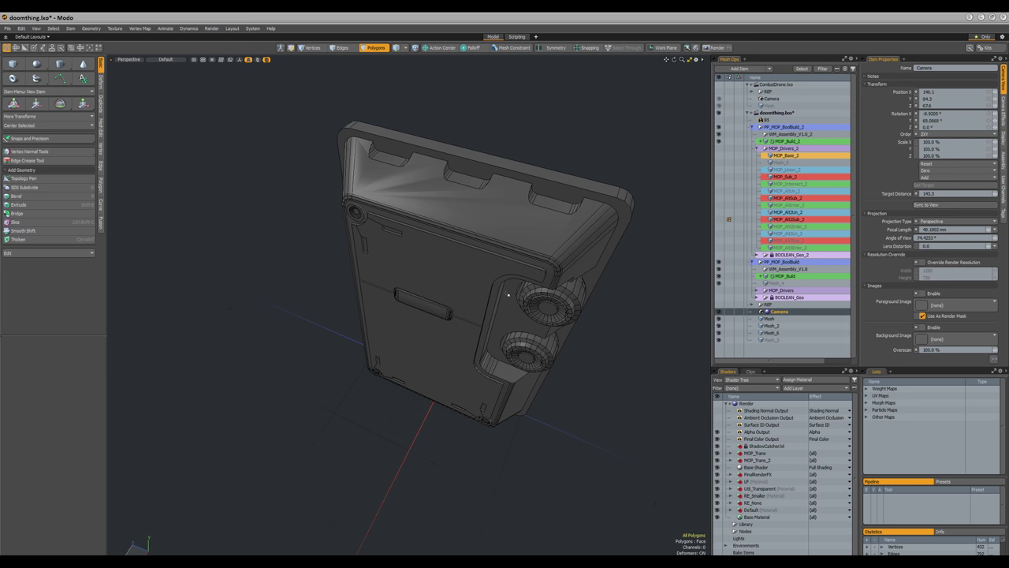
pyautogui.keyDown('alt'); pyautogui.moveTo(508, 294); pyautogui.dragTo(654, 285); pyautogui.keyUp('alt')
pyautogui.keyDown('alt'); pyautogui.moveTo(568, 286); pyautogui.dragTo(544, 321); pyautogui.keyUp('alt')
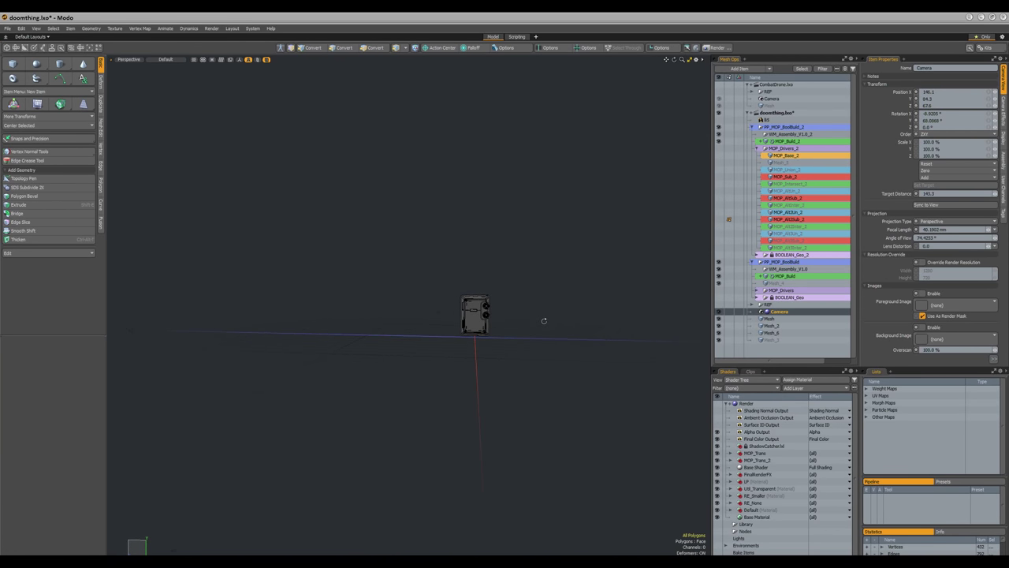
pyautogui.scroll(8, 547, 279)
pyautogui.keyDown('alt'); pyautogui.moveTo(521, 311); pyautogui.dragTo(510, 351); pyautogui.keyUp('alt')
pyautogui.press('KP_8')
pyautogui.moveTo(556, 311)
pyautogui.keyDown('alt'); pyautogui.mouseDown()
pyautogui.moveTo(575, 294)
pyautogui.moveTo(562, 318)
pyautogui.moveTo(543, 317)
pyautogui.moveTo(566, 316)
pyautogui.moveTo(565, 295)
pyautogui.moveTo(553, 308)
pyautogui.mouseUp(); pyautogui.keyUp('alt')
pyautogui.scroll(1, 563, 306)
pyautogui.scroll(-1, 563, 306)
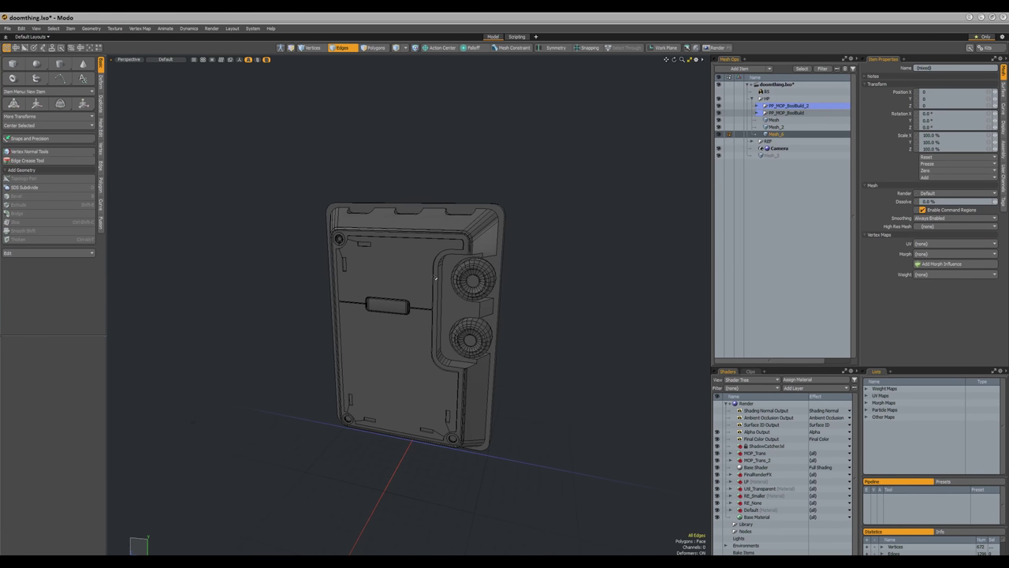
pyautogui.keyDown('alt'); pyautogui.moveTo(432, 228); pyautogui.dragTo(441, 277); pyautogui.keyUp('alt')
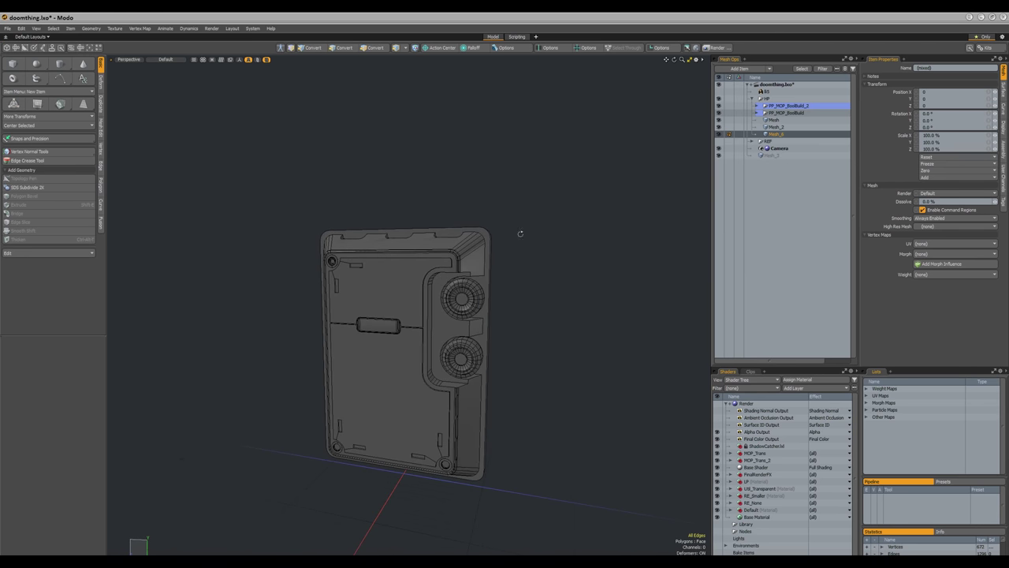
# - Review the items inside the HP group and leave the group collapsed in the item list
pyautogui.click(752, 97)
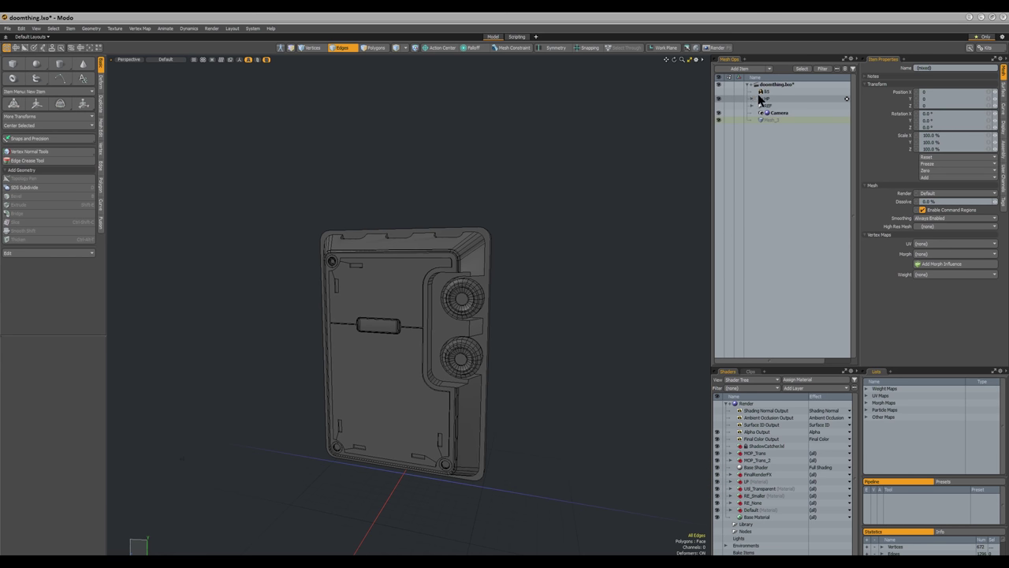
pyautogui.click(753, 98)
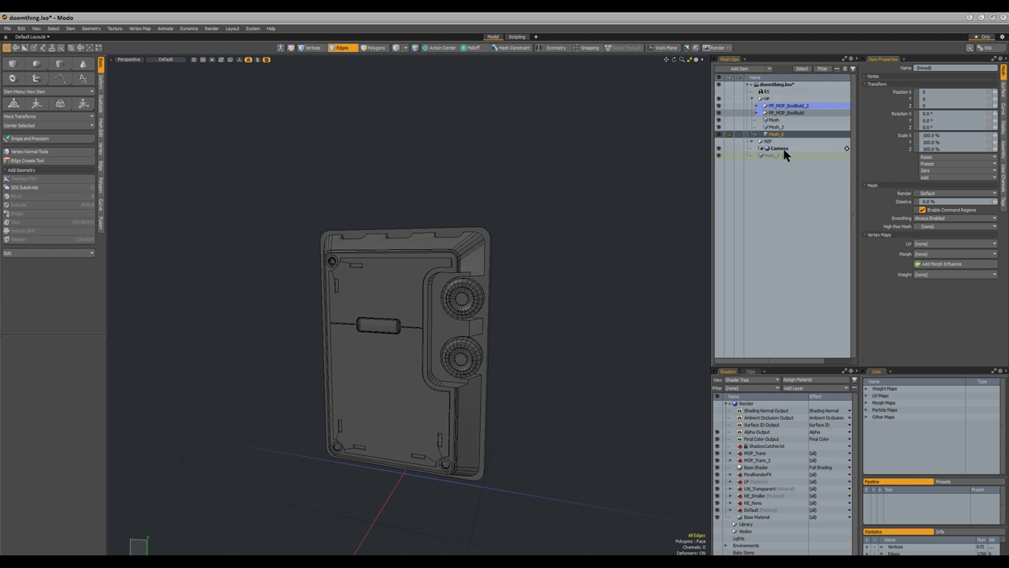
pyautogui.scroll(4, 536, 286)
pyautogui.moveTo(525, 279)
pyautogui.keyDown('alt'); pyautogui.mouseDown()
pyautogui.moveTo(536, 286)
pyautogui.moveTo(514, 301)
pyautogui.moveTo(547, 304)
pyautogui.moveTo(509, 289)
pyautogui.moveTo(527, 283)
pyautogui.mouseUp(); pyautogui.keyUp('alt')
pyautogui.scroll(-4, 508, 289)
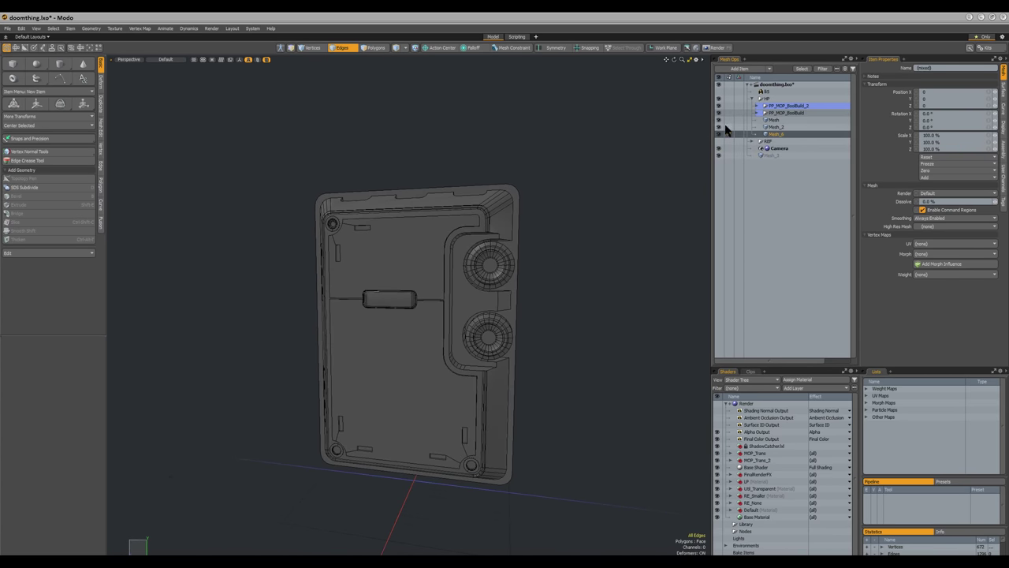
pyautogui.click(753, 98)
pyautogui.keyDown('alt'); pyautogui.moveTo(620, 184); pyautogui.dragTo(604, 218); pyautogui.keyUp('alt')
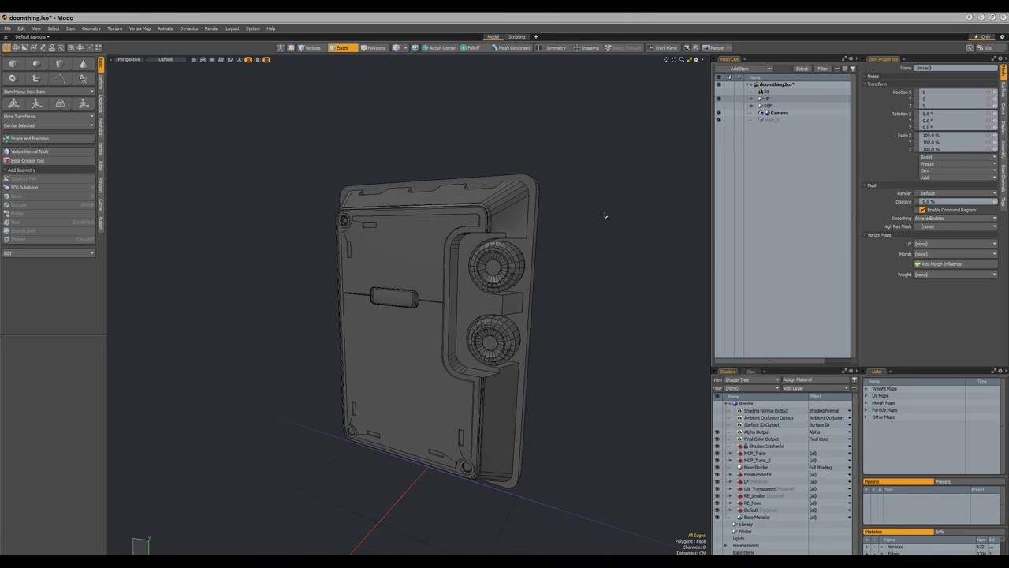
pyautogui.keyDown('alt'); pyautogui.moveTo(588, 184); pyautogui.dragTo(575, 190); pyautogui.keyUp('alt')
# - Duplicate the HP group together with its child items and rename the copy HP_X
pyautogui.click(752, 99)
pyautogui.click(751, 100)
pyautogui.rightClick(769, 99)
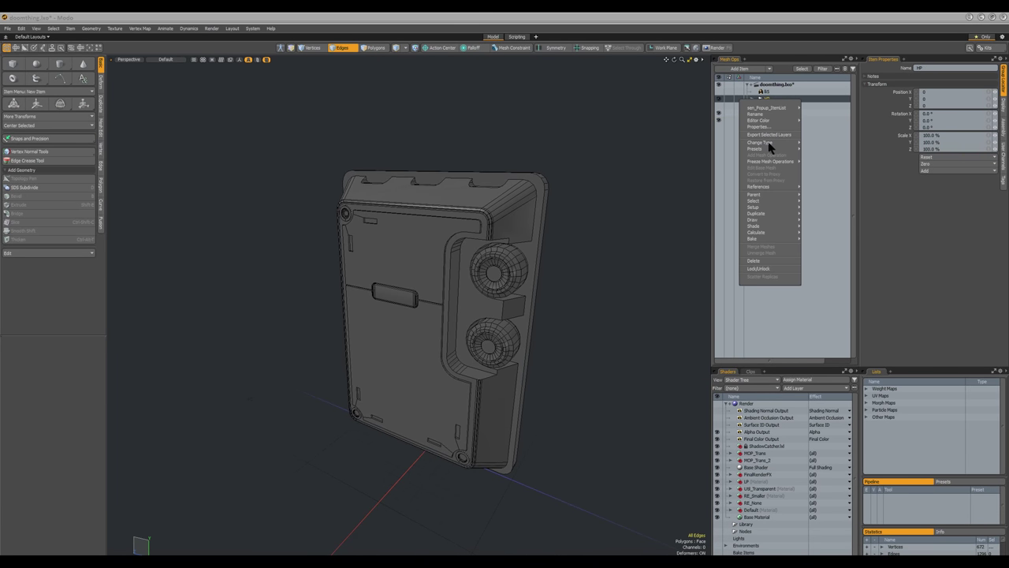
pyautogui.click(816, 224)
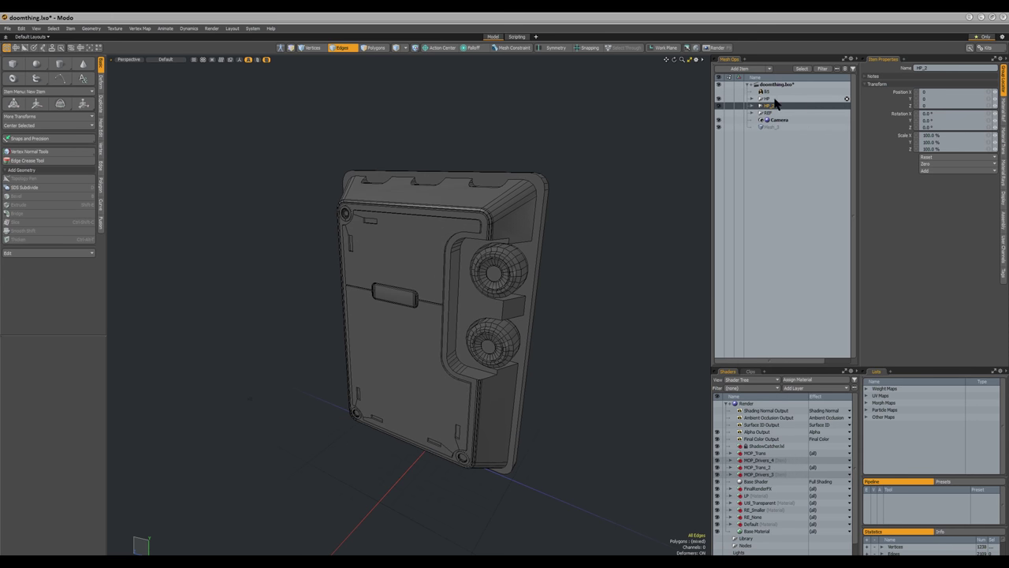
pyautogui.doubleClick(767, 107)
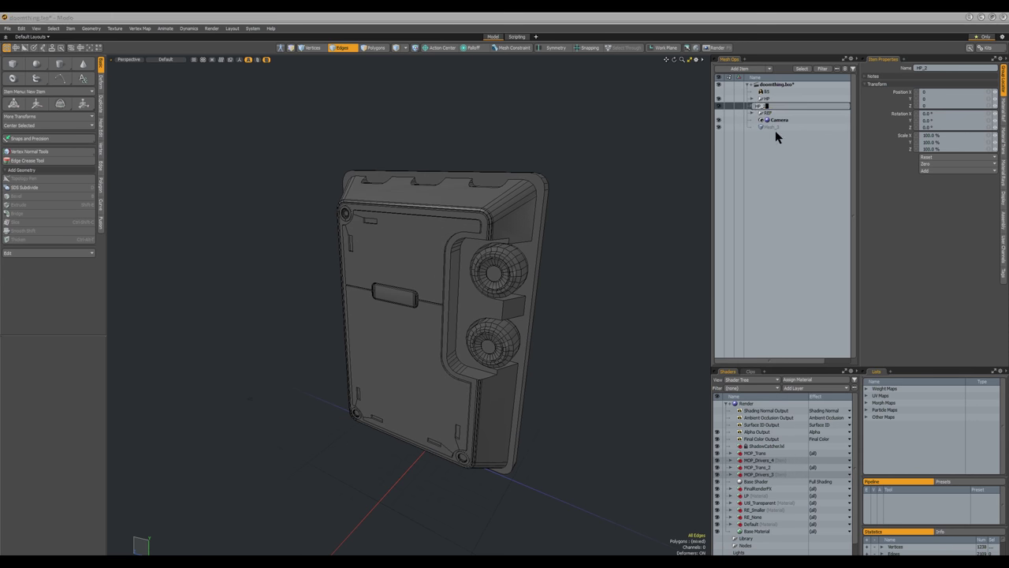
pyautogui.write('X')
pyautogui.press('Return')
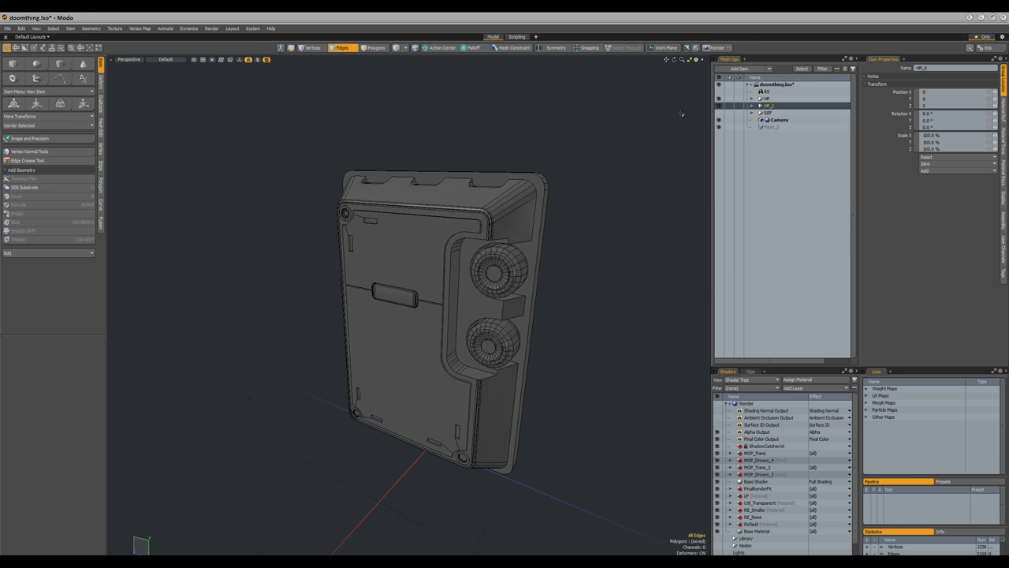
# - Hide the original HP group and expand the HP_X group to reveal its child items
pyautogui.click(718, 98)
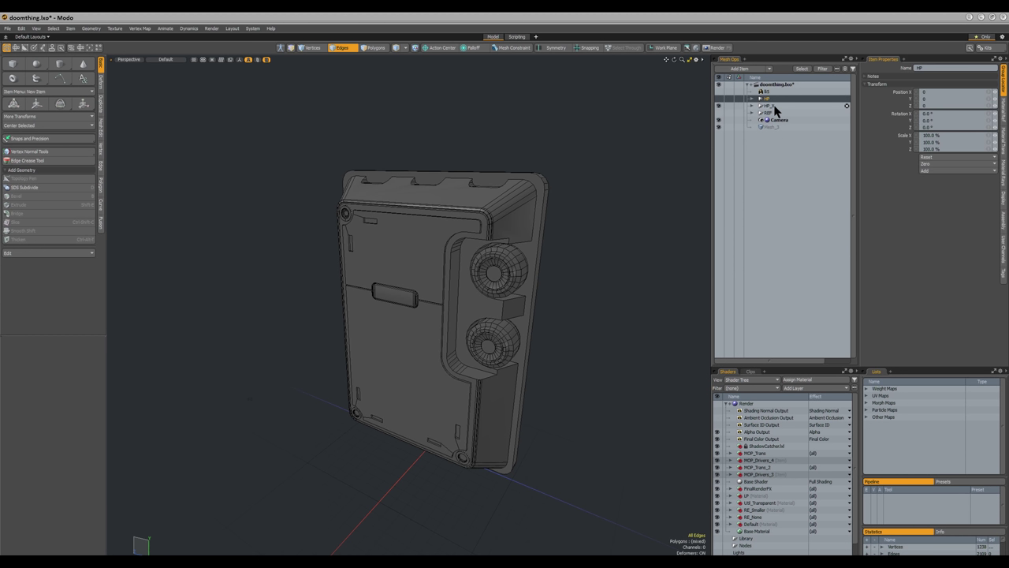
pyautogui.keyDown('alt'); pyautogui.moveTo(625, 184); pyautogui.dragTo(594, 218); pyautogui.keyUp('alt')
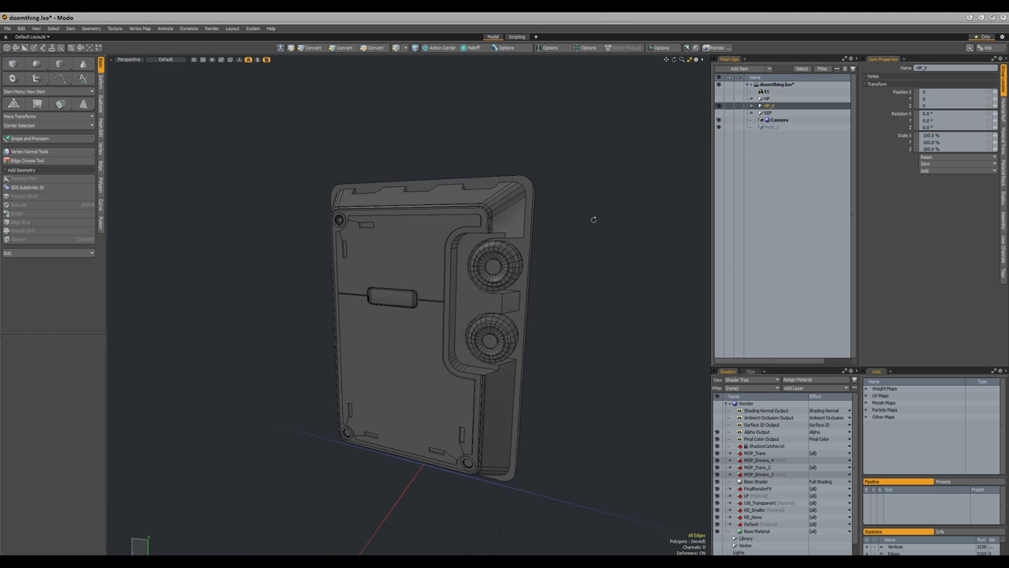
pyautogui.click(751, 106)
pyautogui.click(768, 113)
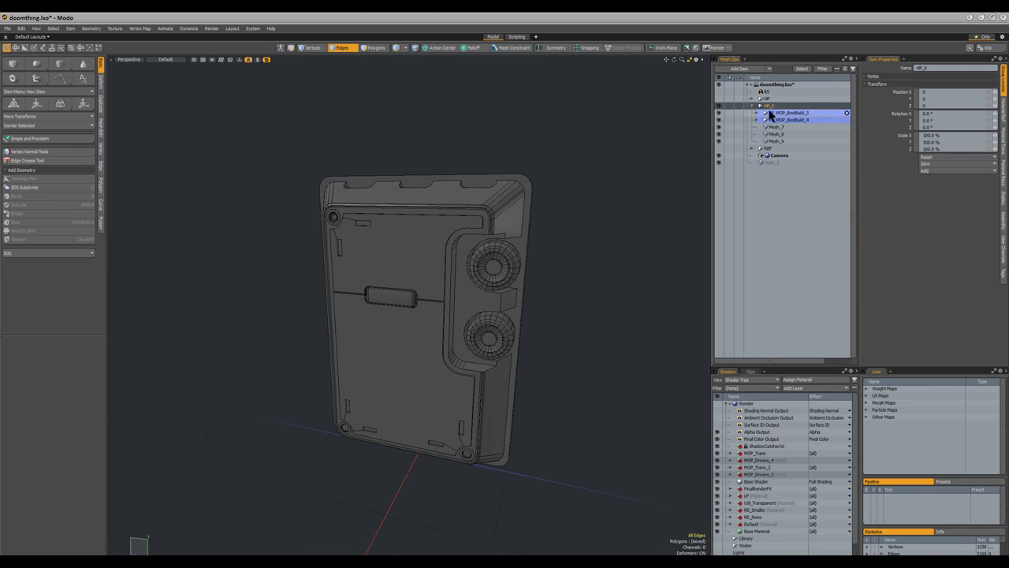
# - Select all polygons of the two round knobs in HP_X and move them -25 along Z, away from the body
pyautogui.click(497, 269)
pyautogui.press('2')
pyautogui.press('3')
pyautogui.keyDown('shift'); pyautogui.doubleClick(509, 262); pyautogui.keyUp('shift')
pyautogui.keyDown('alt'); pyautogui.moveTo(509, 262); pyautogui.dragTo(527, 261); pyautogui.keyUp('alt')
pyautogui.press('w')
pyautogui.keyDown('ctrl'); pyautogui.moveTo(502, 303); pyautogui.dragTo(575, 290); pyautogui.keyUp('ctrl')
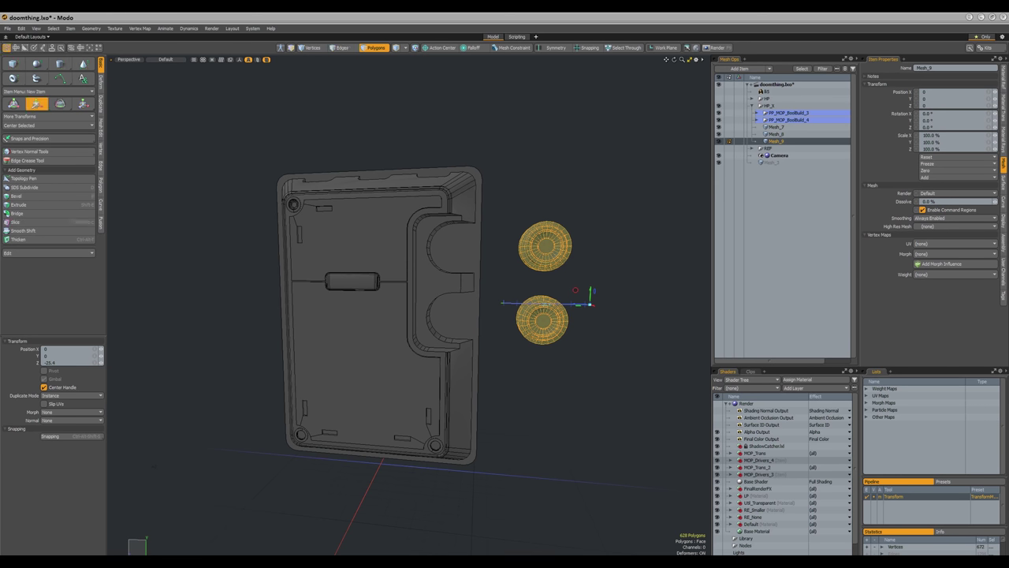
pyautogui.click(80, 361)
pyautogui.write('-25')
pyautogui.press('Return')
pyautogui.press('q')
pyautogui.press('Escape')
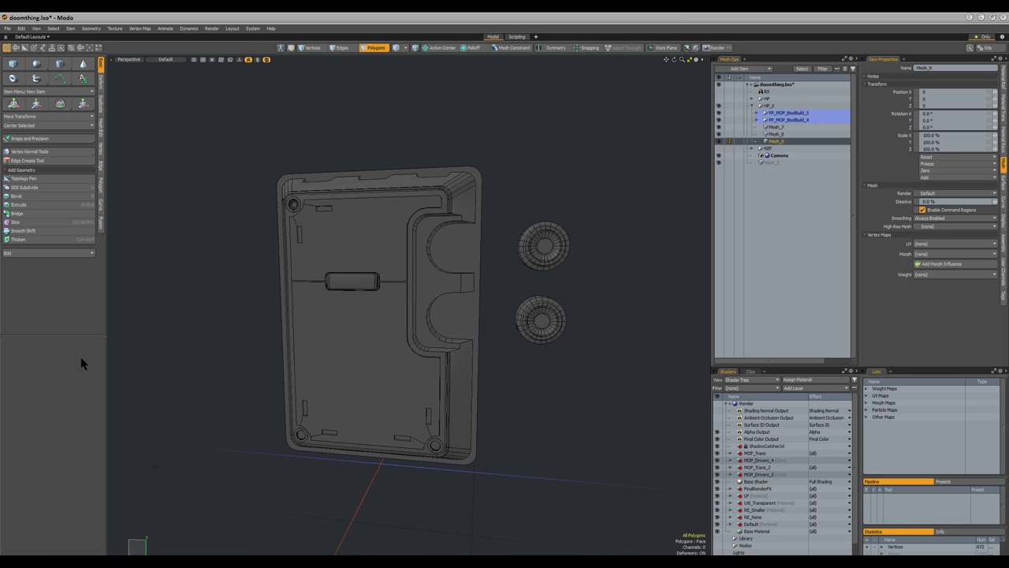
# - Examine the exposed round cut-outs in the body and the two separated knobs from several angles
pyautogui.keyDown('alt'); pyautogui.moveTo(585, 203); pyautogui.dragTo(552, 223); pyautogui.keyUp('alt')
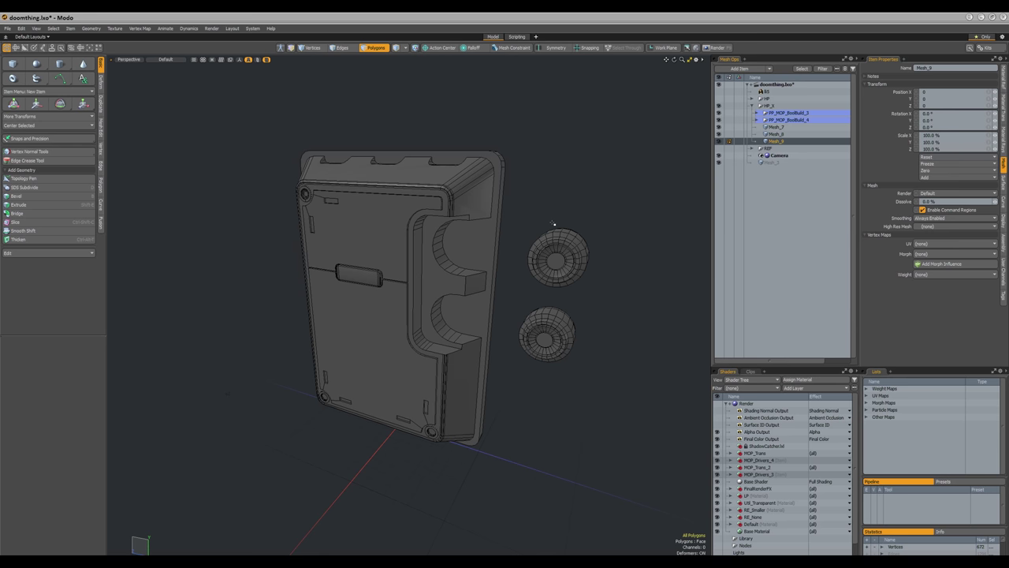
pyautogui.keyDown('alt'); pyautogui.moveTo(531, 205); pyautogui.dragTo(598, 235); pyautogui.keyUp('alt')
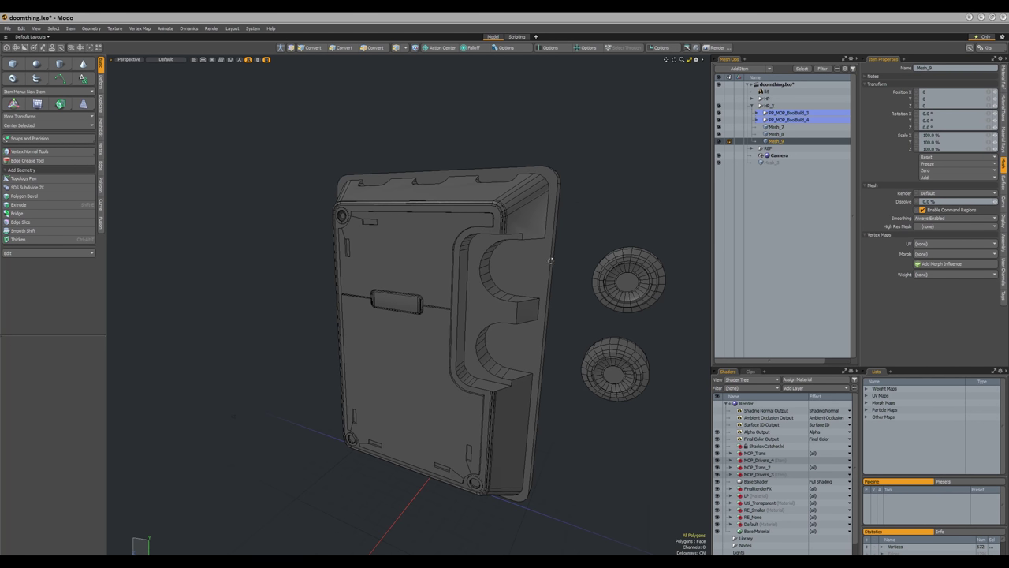
pyautogui.keyDown('alt'); pyautogui.moveTo(598, 235); pyautogui.dragTo(578, 240); pyautogui.keyUp('alt')
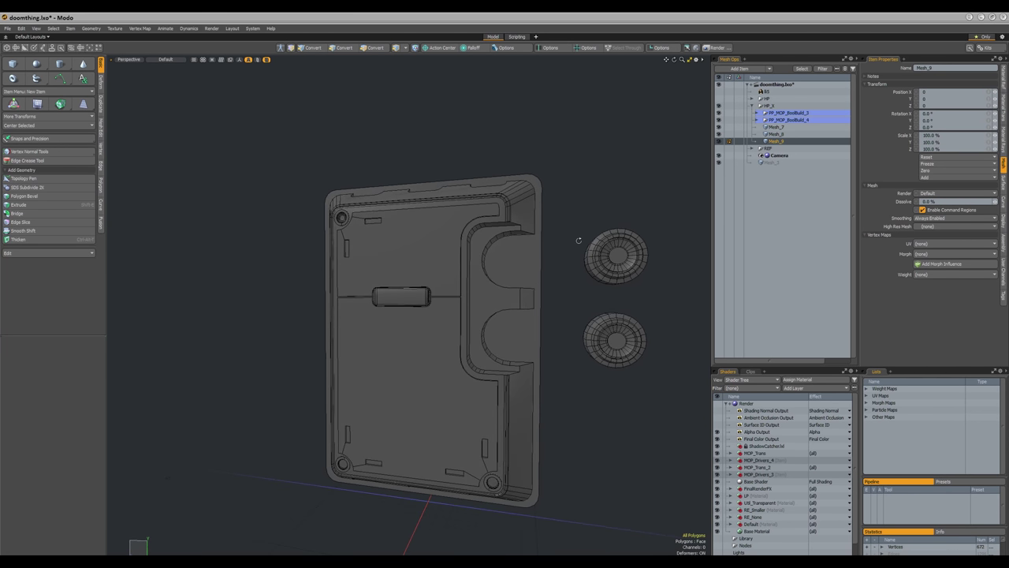
pyautogui.keyDown('alt'); pyautogui.moveTo(652, 147); pyautogui.dragTo(612, 198); pyautogui.keyUp('alt')
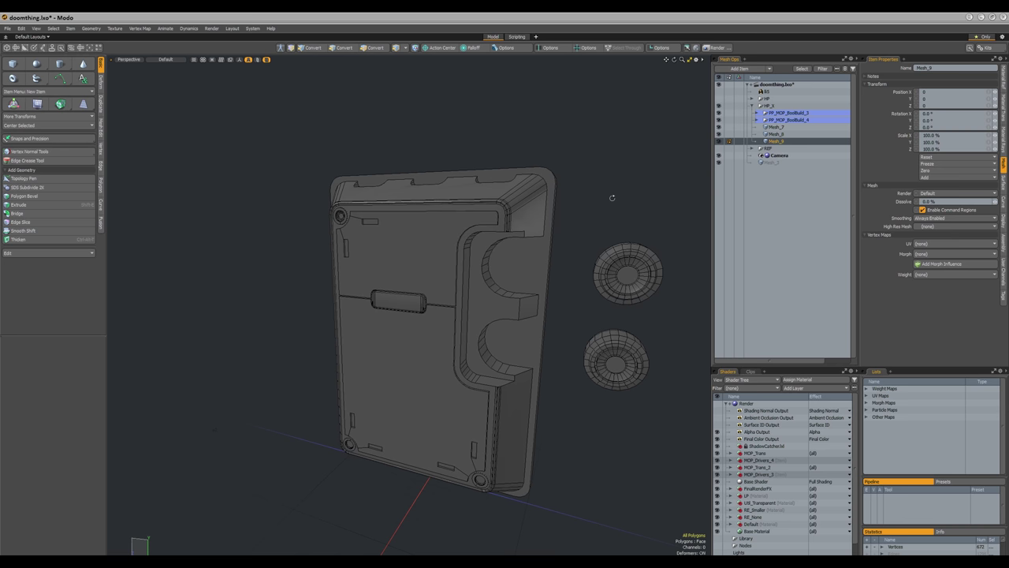
pyautogui.keyDown('alt'); pyautogui.moveTo(556, 256); pyautogui.dragTo(459, 319); pyautogui.keyUp('alt')
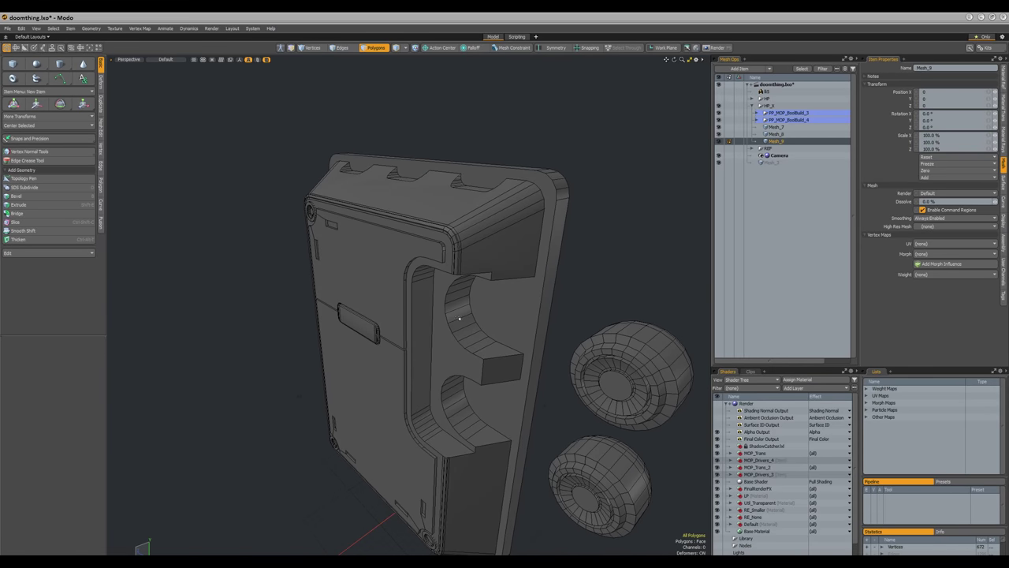
pyautogui.keyDown('alt'); pyautogui.moveTo(571, 315); pyautogui.dragTo(637, 238); pyautogui.keyUp('alt')
pyautogui.keyDown('alt'); pyautogui.moveTo(627, 295); pyautogui.dragTo(586, 341); pyautogui.keyUp('alt')
pyautogui.keyDown('alt'); pyautogui.moveTo(581, 318); pyautogui.dragTo(539, 306); pyautogui.keyUp('alt')
pyautogui.scroll(3, 513, 314)
pyautogui.scroll(-4, 539, 306)
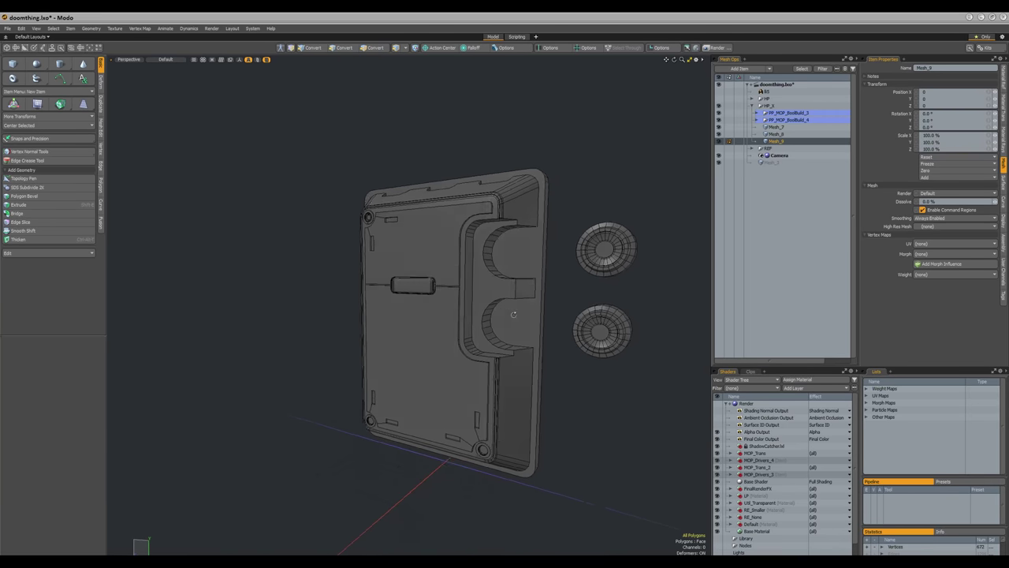
# - Expand both BoolBuild groups inside HP_X and inspect their MOP_Build_4 and MOP_Build_3 meshes
pyautogui.click(755, 119)
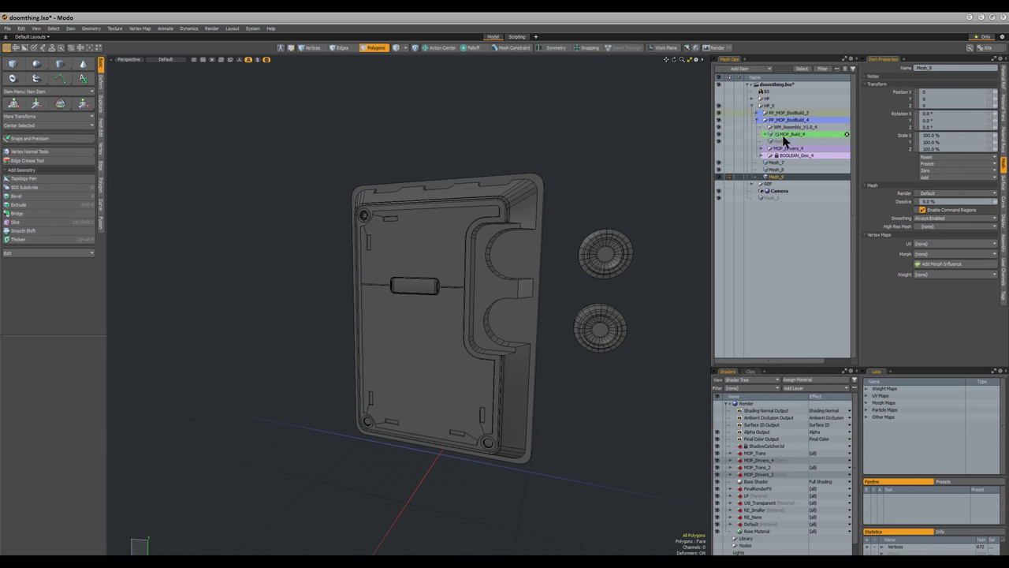
pyautogui.click(784, 135)
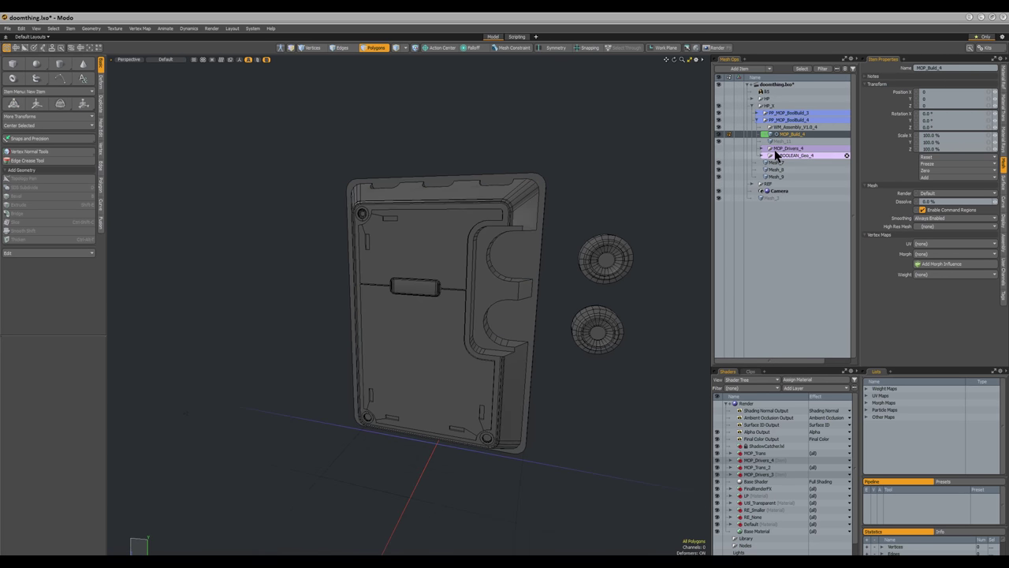
pyautogui.click(758, 113)
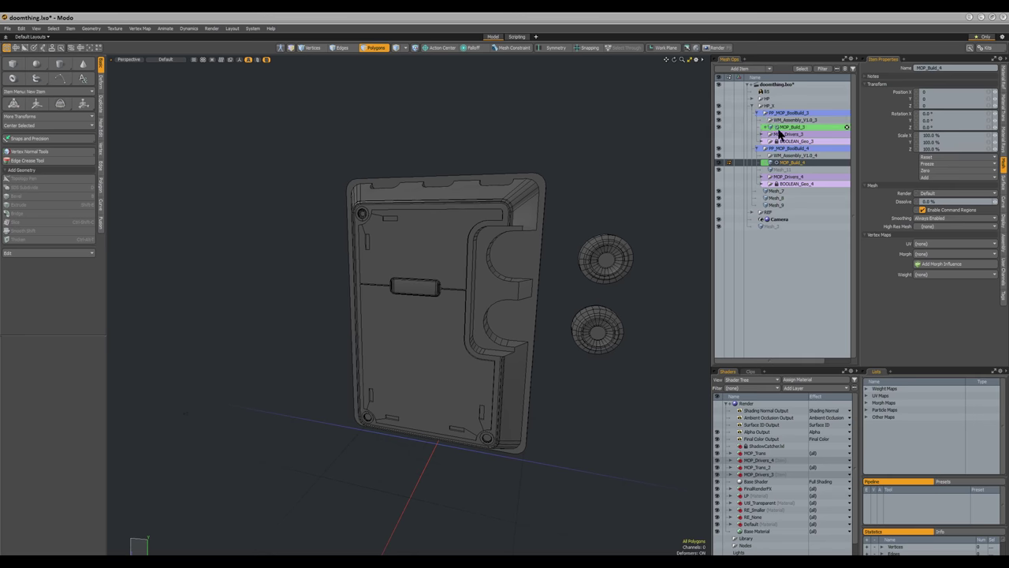
pyautogui.click(782, 127)
pyautogui.keyDown('alt'); pyautogui.moveTo(521, 302); pyautogui.dragTo(551, 283); pyautogui.keyUp('alt')
pyautogui.press('3')
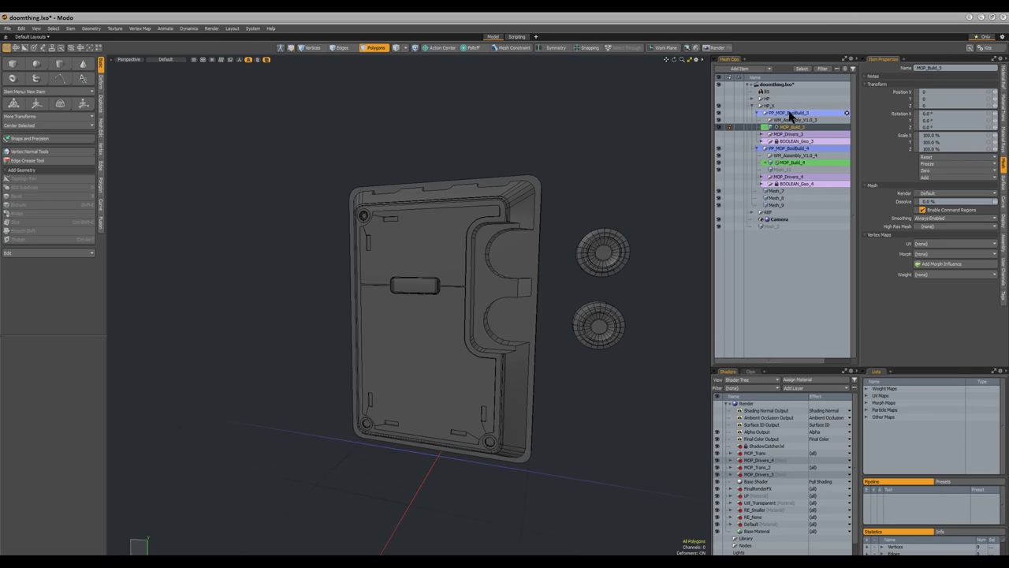
pyautogui.click(791, 114)
pyautogui.rightClick(791, 115)
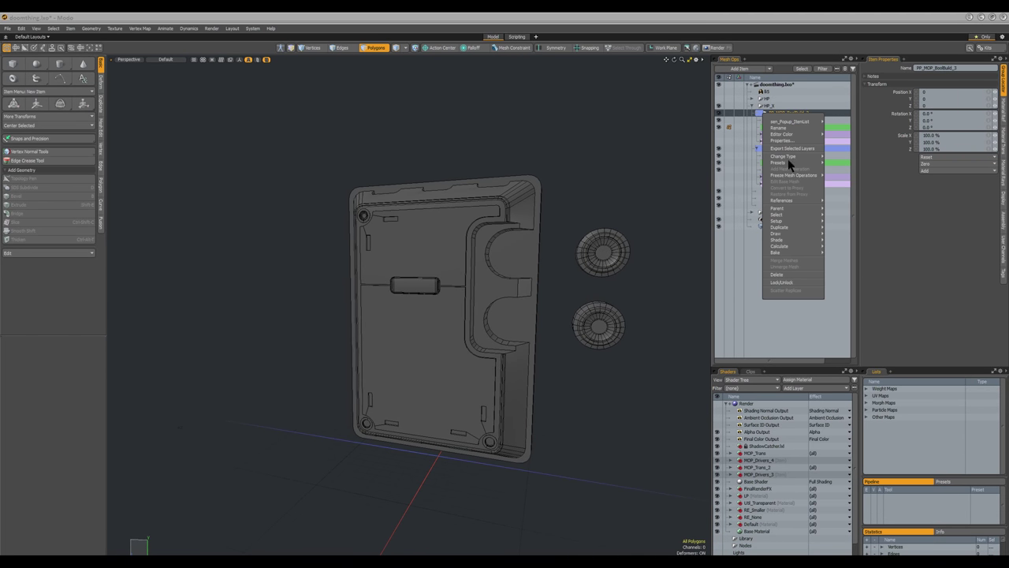
pyautogui.click(785, 273)
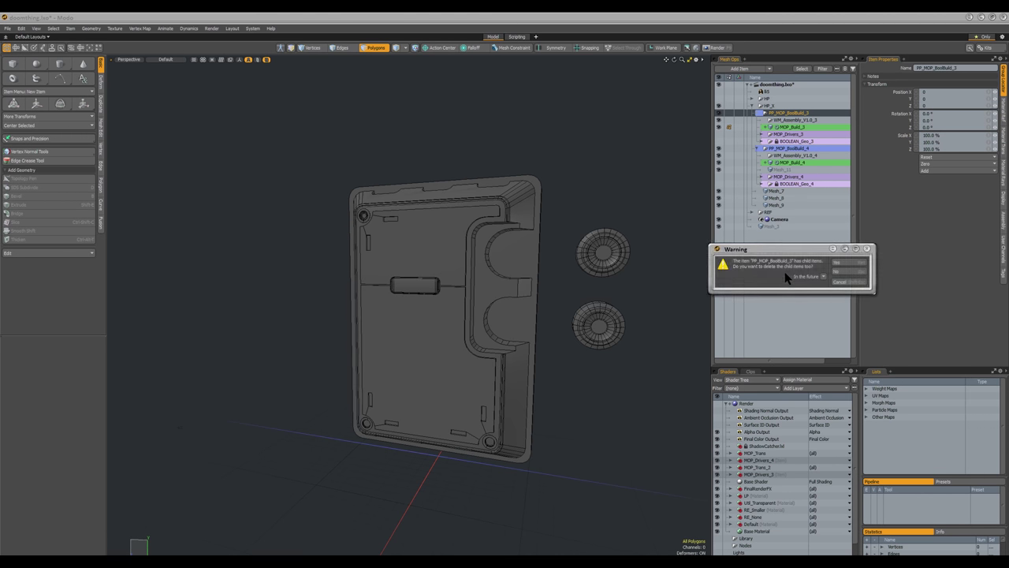
pyautogui.click(840, 282)
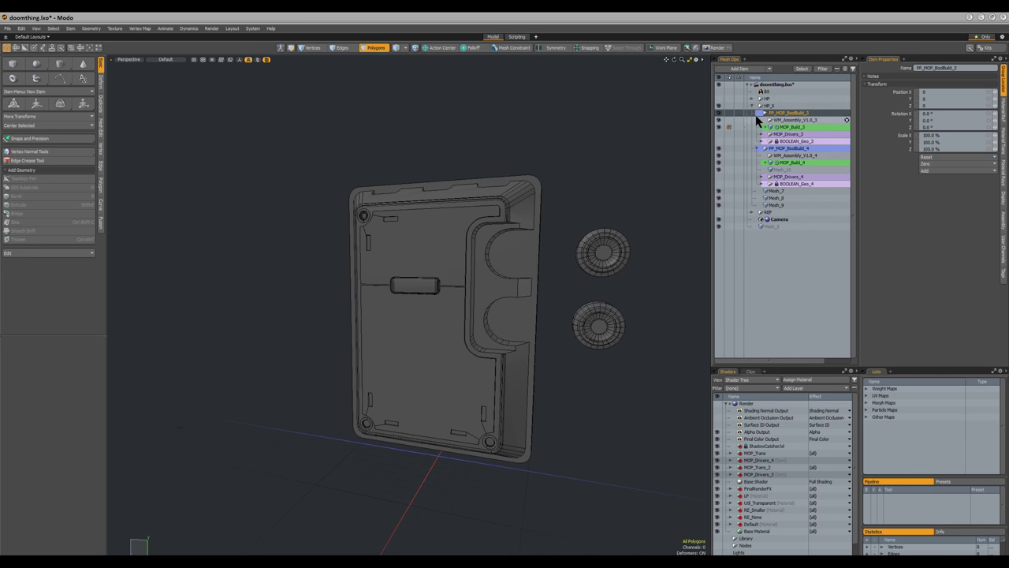
# - Collapse the MOP_BoolBuild_3 group inside HP_X and look over the body and the separated knobs
pyautogui.click(756, 113)
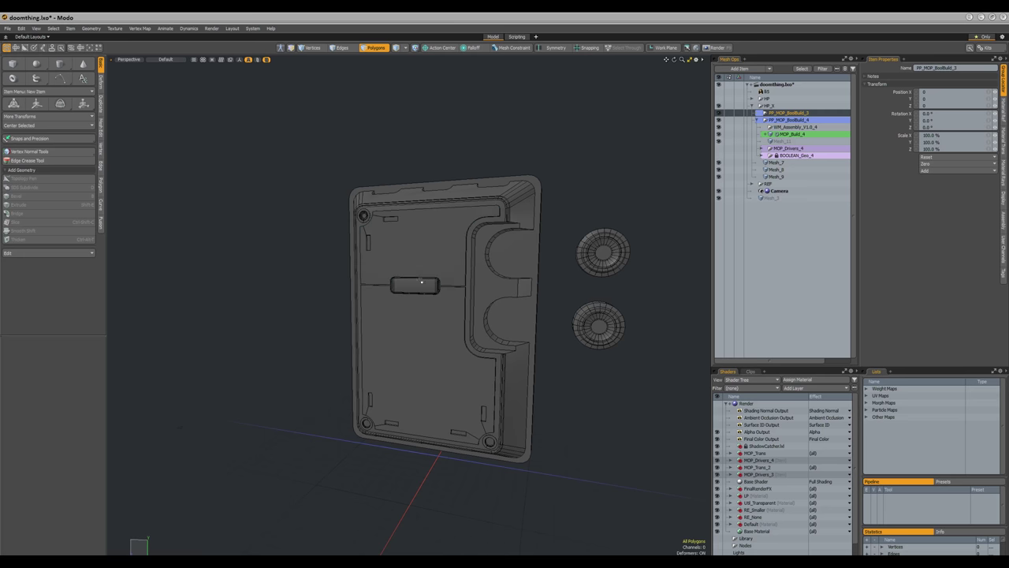
pyautogui.keyDown('alt'); pyautogui.moveTo(573, 216); pyautogui.dragTo(546, 251); pyautogui.keyUp('alt')
pyautogui.keyDown('alt'); pyautogui.moveTo(545, 251); pyautogui.dragTo(562, 284); pyautogui.keyUp('alt')
pyautogui.moveTo(561, 284)
pyautogui.keyDown('alt'); pyautogui.mouseDown()
pyautogui.moveTo(542, 305)
pyautogui.moveTo(550, 296)
pyautogui.mouseUp(); pyautogui.keyUp('alt')
pyautogui.keyDown('alt'); pyautogui.moveTo(503, 205); pyautogui.dragTo(514, 230); pyautogui.keyUp('alt')
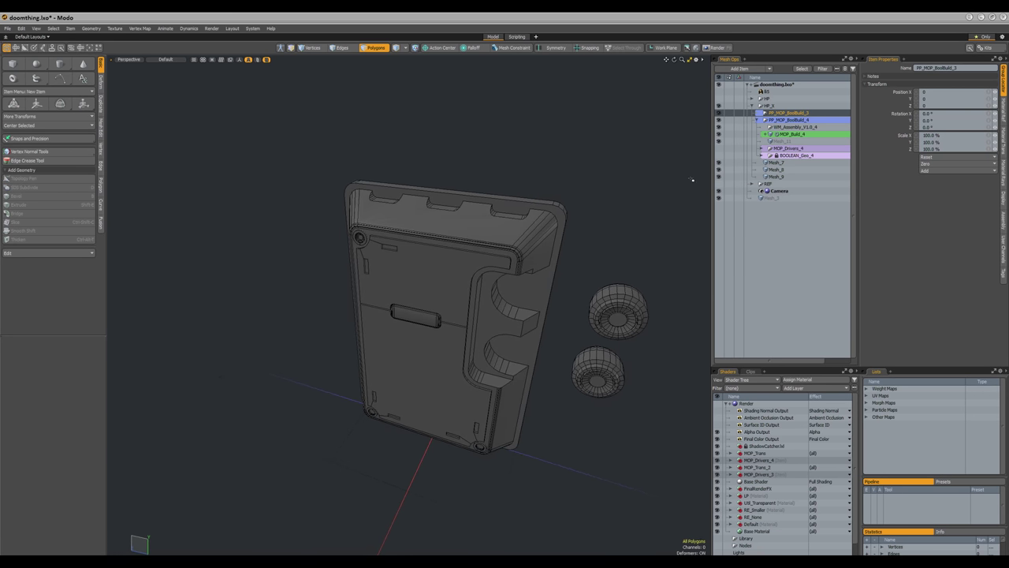
# - Rename the Mesh_3 item as LP_1
pyautogui.click(773, 198)
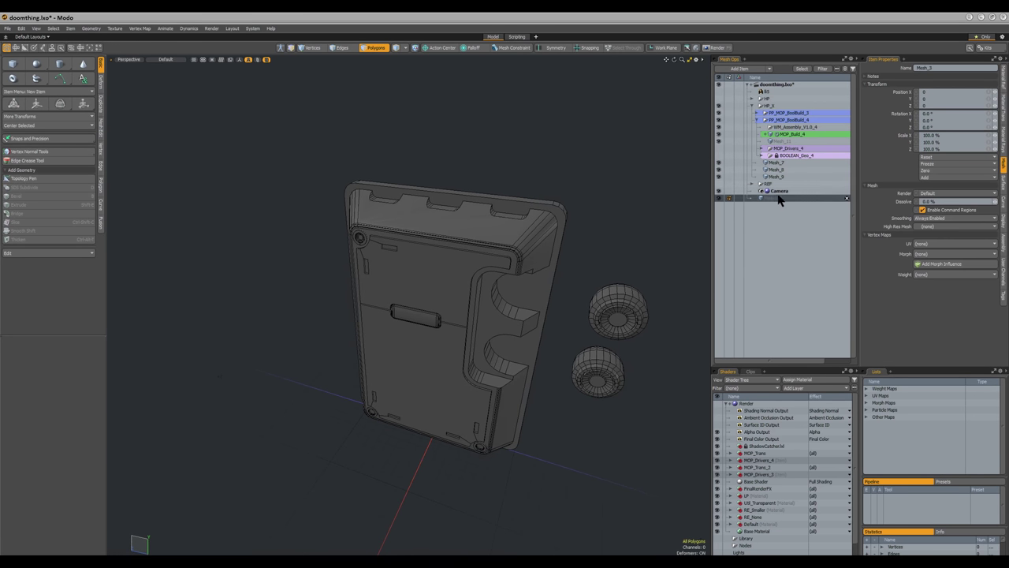
pyautogui.doubleClick(778, 198)
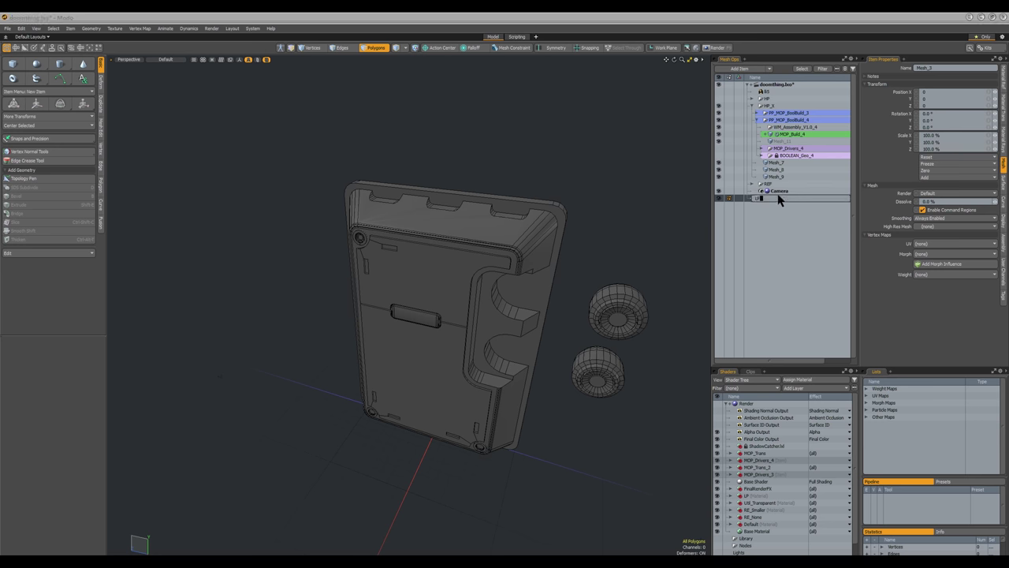
pyautogui.write('LP_1')
pyautogui.press('Return')
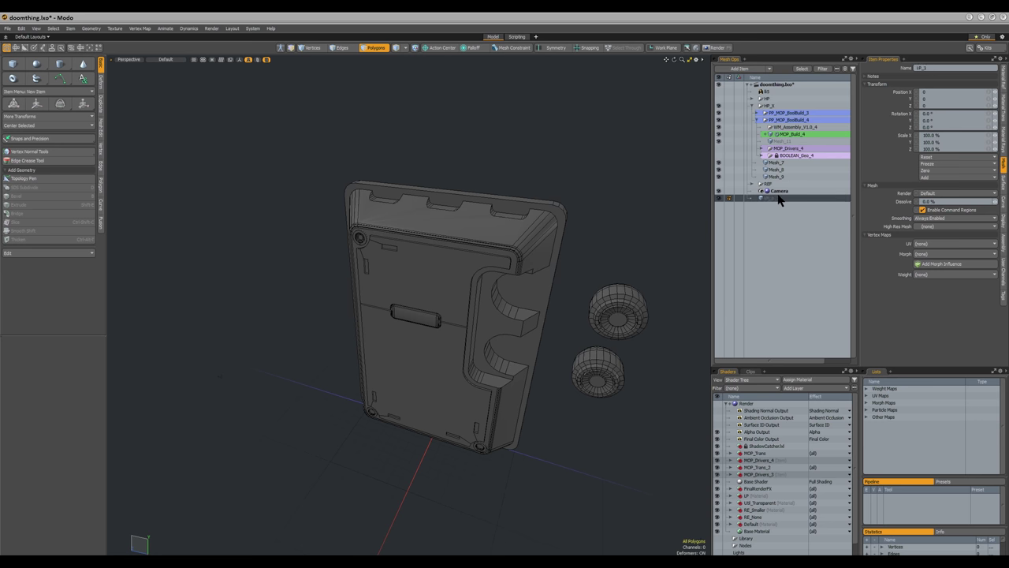
# - Copy the connected polygons of the body's back plate from Mesh_7 into LP_1 and isolate them
pyautogui.keyDown('alt'); pyautogui.moveTo(587, 303); pyautogui.dragTo(539, 254); pyautogui.keyUp('alt')
pyautogui.doubleClick(537, 297)
pyautogui.moveTo(537, 298)
pyautogui.keyDown('alt'); pyautogui.mouseDown()
pyautogui.moveTo(518, 309)
pyautogui.moveTo(542, 315)
pyautogui.mouseUp(); pyautogui.keyUp('alt')
pyautogui.keyDown('alt'); pyautogui.moveTo(584, 231); pyautogui.dragTo(596, 199); pyautogui.keyUp('alt')
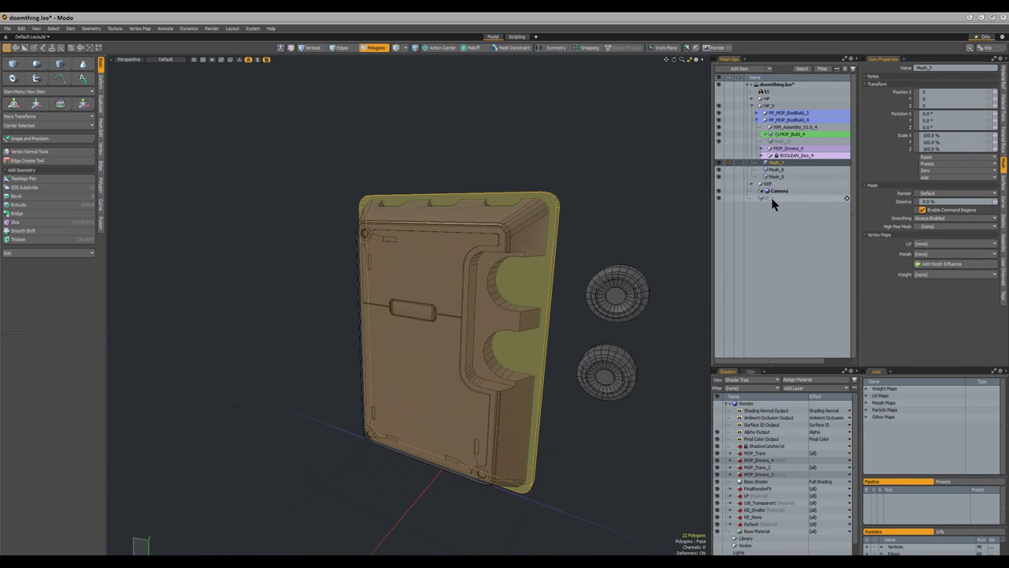
pyautogui.click(771, 199)
pyautogui.hotkey('ctrl', 'v')
pyautogui.hotkey('shift', 'h')
# - Assign the Low Poly material to the plate in LP_1
pyautogui.keyDown('alt'); pyautogui.moveTo(586, 229); pyautogui.dragTo(594, 261); pyautogui.keyUp('alt')
pyautogui.click(603, 239)
pyautogui.press('3')
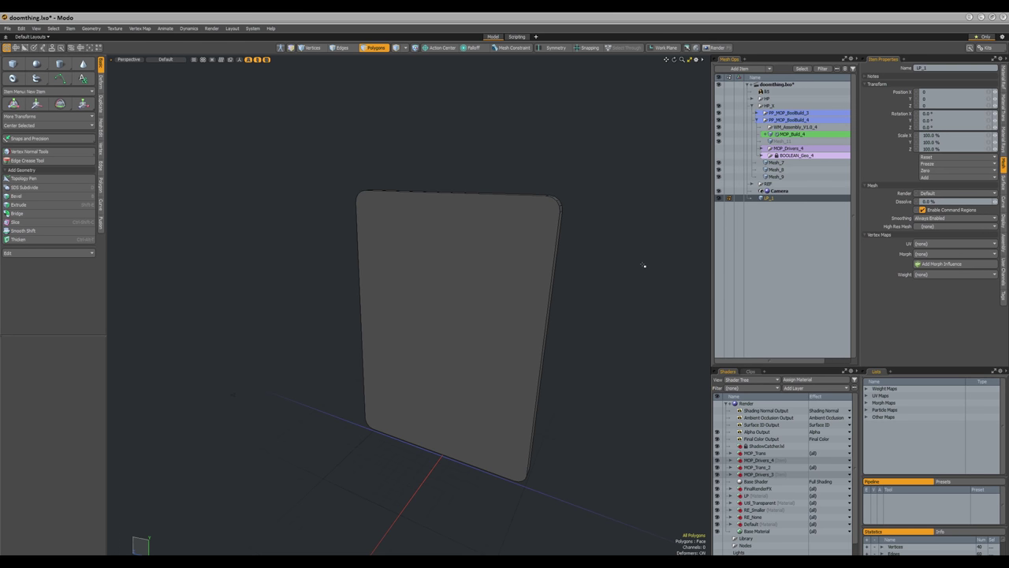
pyautogui.hotkey('ctrl', '2')
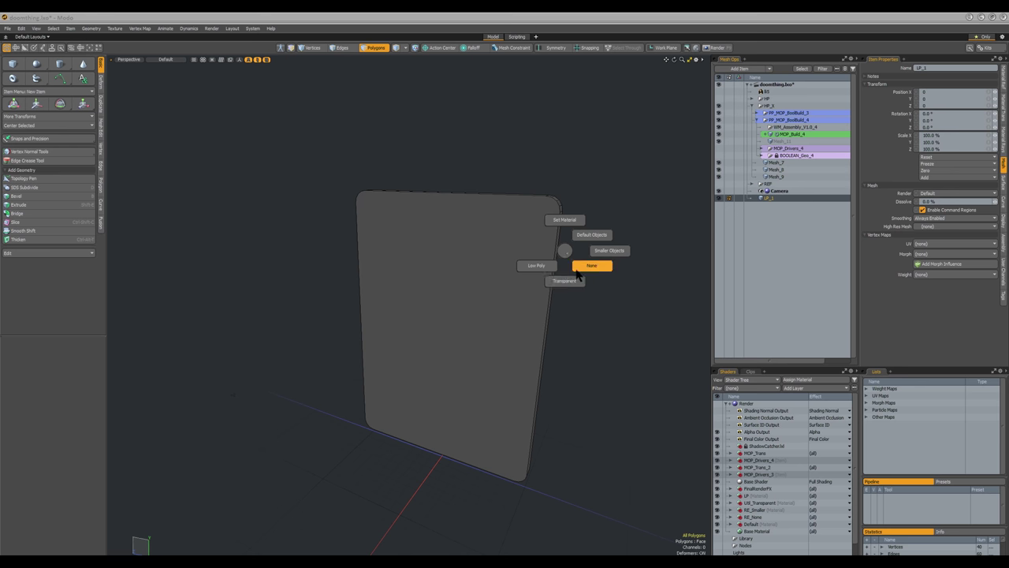
pyautogui.click(545, 273)
pyautogui.keyDown('alt'); pyautogui.moveTo(550, 280); pyautogui.dragTo(583, 342); pyautogui.keyUp('alt')
# - Expand the LP material group and examine the smoothing and surface normal settings of its material
pyautogui.click(732, 496)
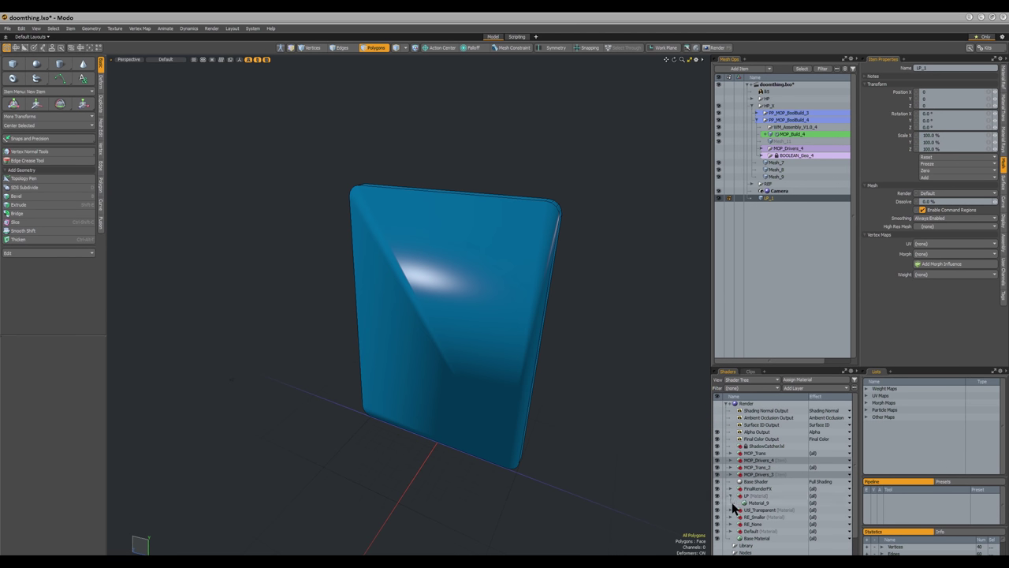
pyautogui.click(756, 502)
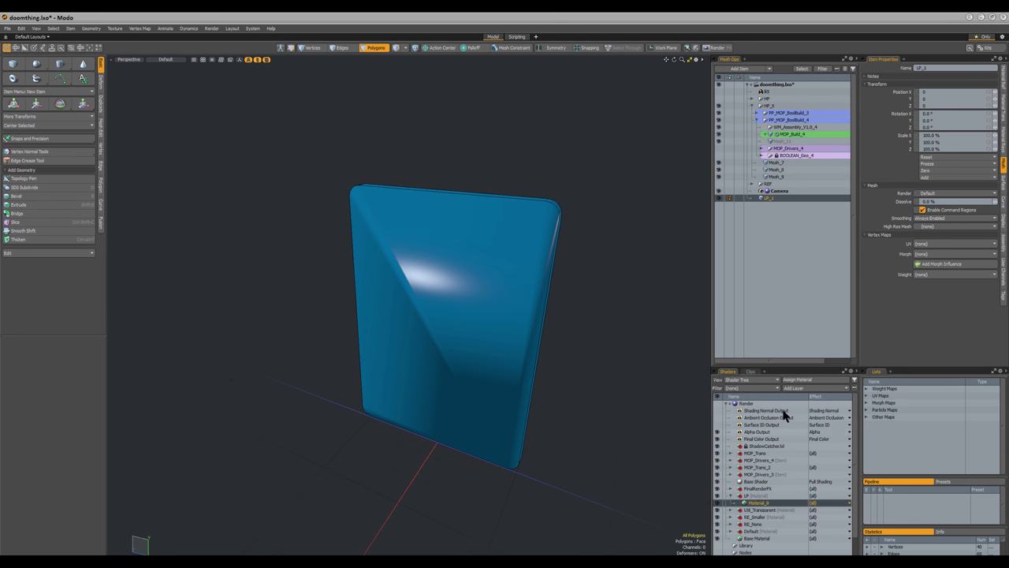
pyautogui.click(1007, 91)
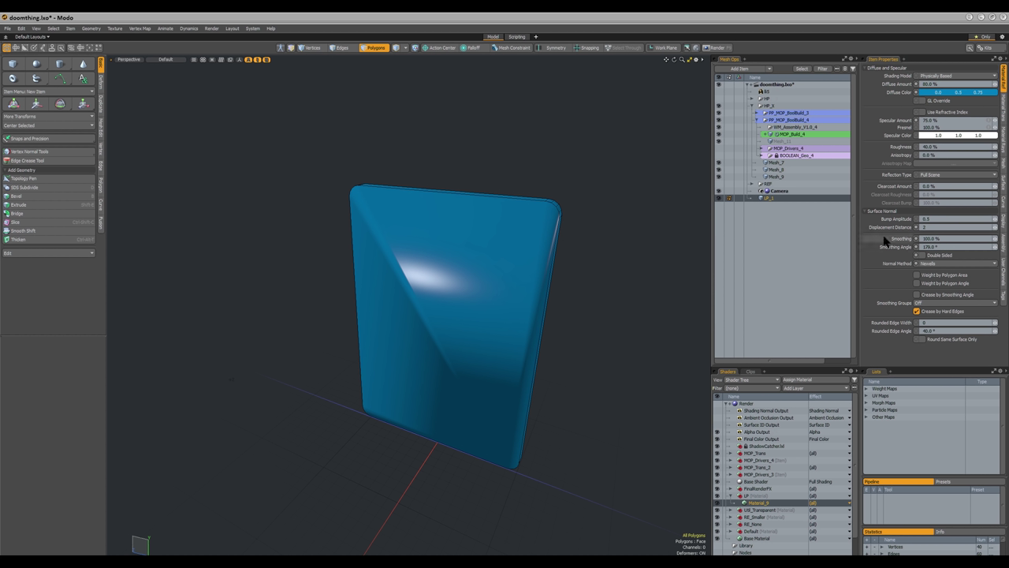
pyautogui.keyDown('alt'); pyautogui.moveTo(630, 229); pyautogui.dragTo(663, 213); pyautogui.keyUp('alt')
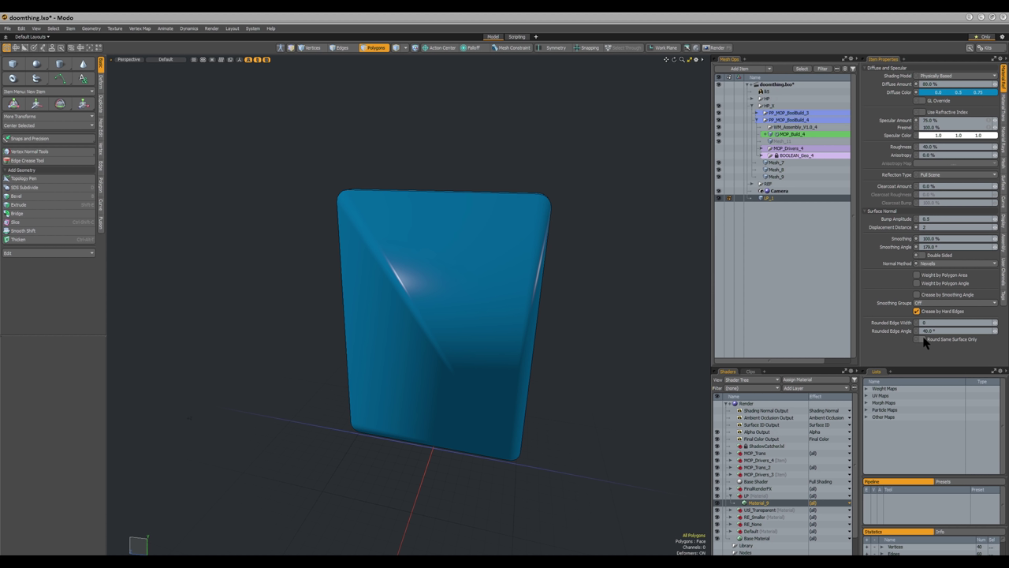
# - Delete the polygon picked on the LP_1 plate and check the plate's edges and shading from the side
pyautogui.keyDown('alt'); pyautogui.moveTo(688, 161); pyautogui.dragTo(531, 223); pyautogui.keyUp('alt')
pyautogui.scroll(3, 550, 221)
pyautogui.click(529, 226)
pyautogui.press('Delete')
pyautogui.scroll(-4, 583, 256)
pyautogui.press('i')
pyautogui.keyDown('alt'); pyautogui.moveTo(552, 260); pyautogui.dragTo(589, 279); pyautogui.keyUp('alt')
pyautogui.press('i')
pyautogui.keyDown('alt'); pyautogui.moveTo(488, 271); pyautogui.dragTo(548, 281); pyautogui.keyUp('alt')
pyautogui.press('ctrl')
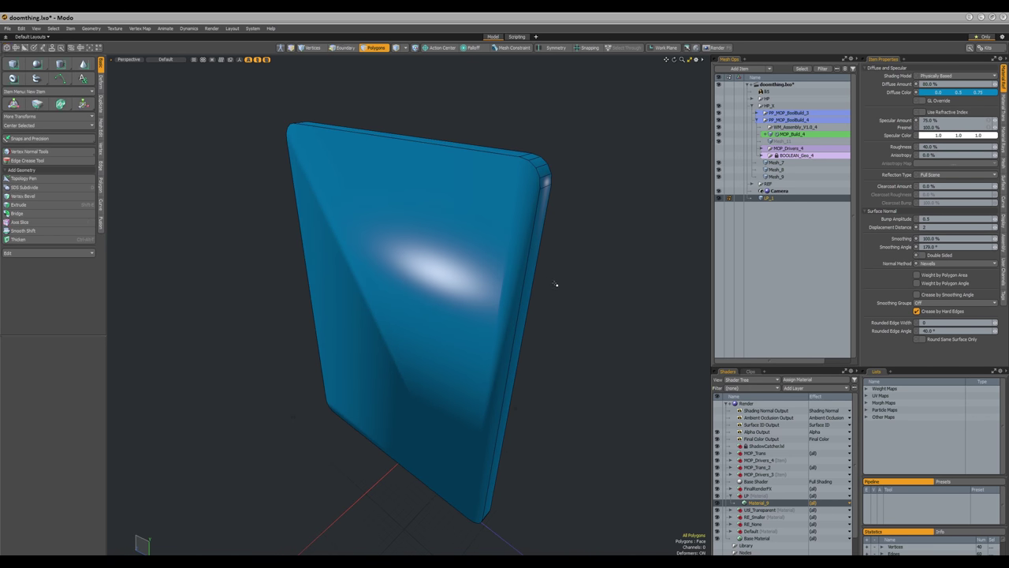
pyautogui.hotkey('ctrl', 's')
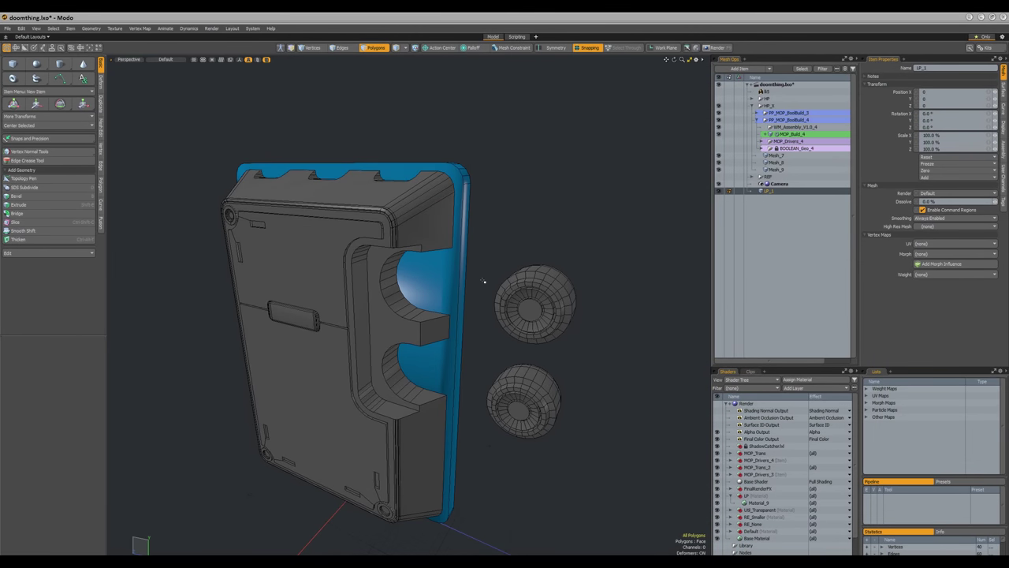
# - Copy the upper knob's polygons from Mesh_9 into LP_1 and isolate the low-poly geometry
pyautogui.keyDown('alt'); pyautogui.moveTo(483, 281); pyautogui.dragTo(472, 194); pyautogui.keyUp('alt')
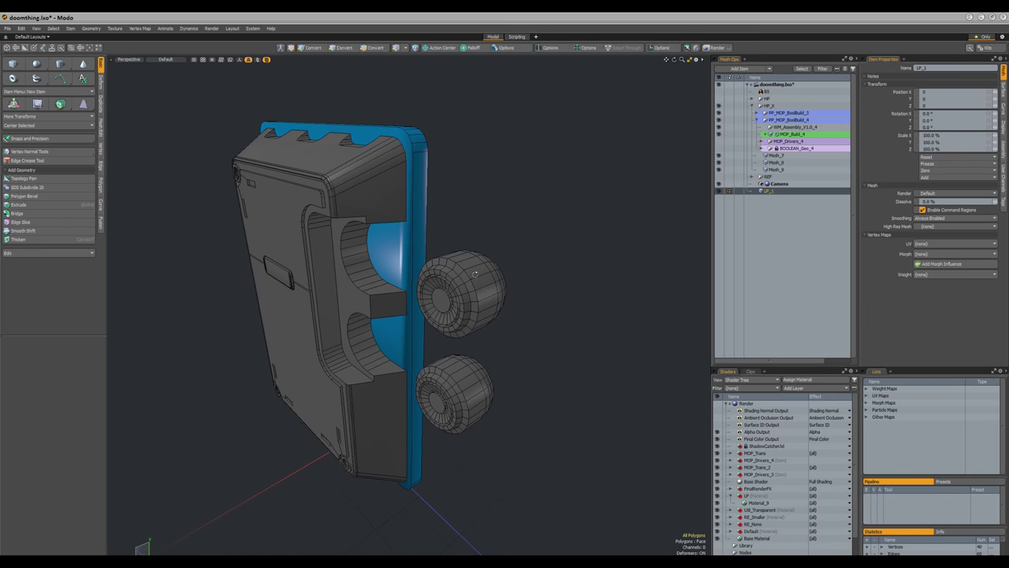
pyautogui.keyDown('alt'); pyautogui.moveTo(402, 272); pyautogui.dragTo(494, 227); pyautogui.keyUp('alt')
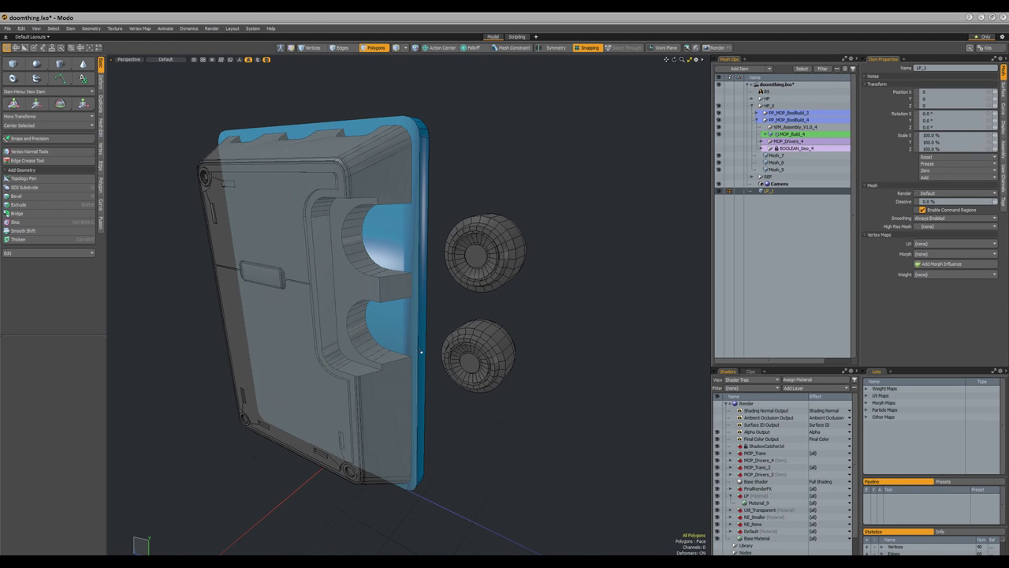
pyautogui.keyDown('alt'); pyautogui.moveTo(529, 235); pyautogui.dragTo(522, 272); pyautogui.keyUp('alt')
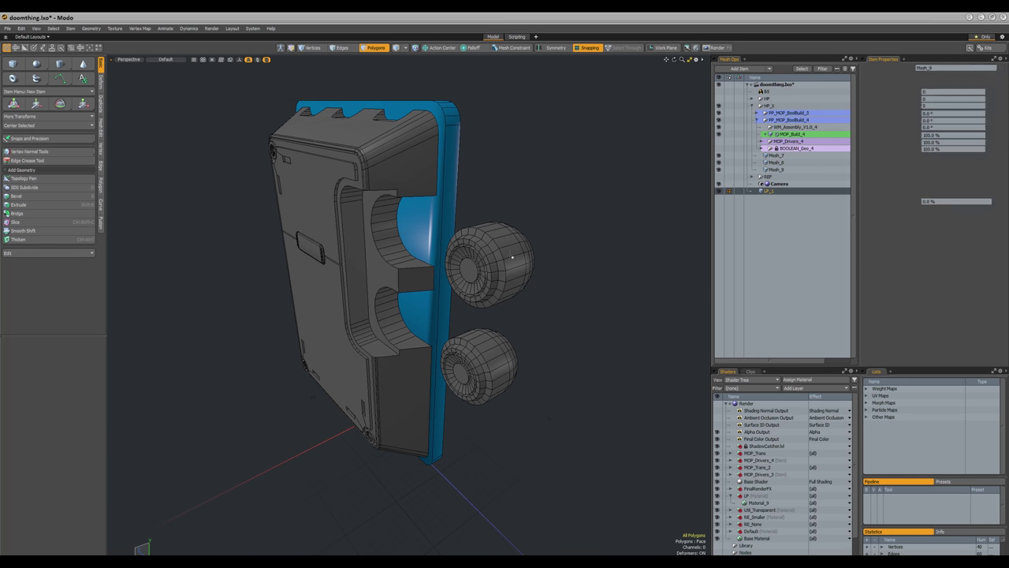
pyautogui.click(524, 276)
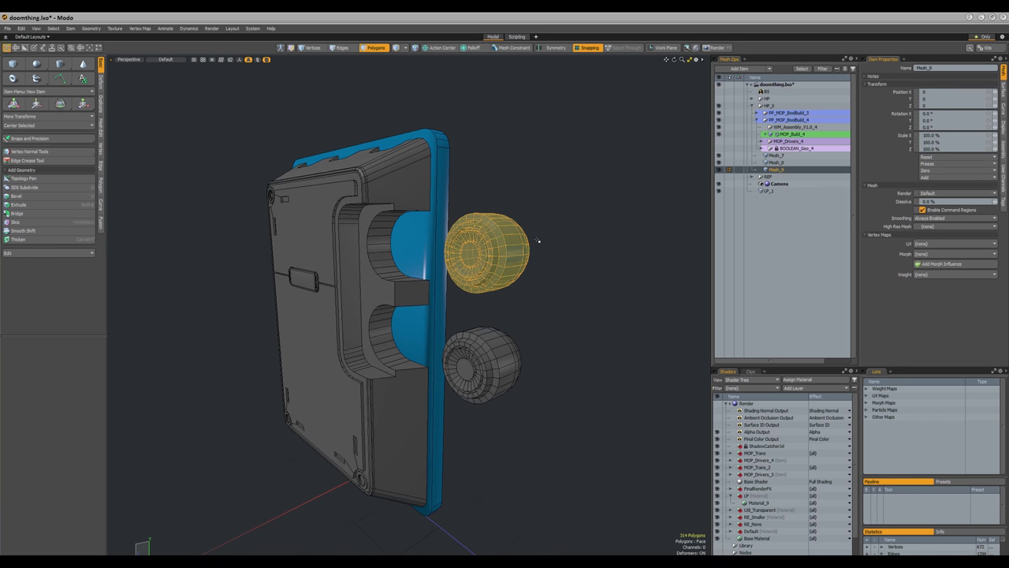
pyautogui.click(594, 218)
pyautogui.click(769, 191)
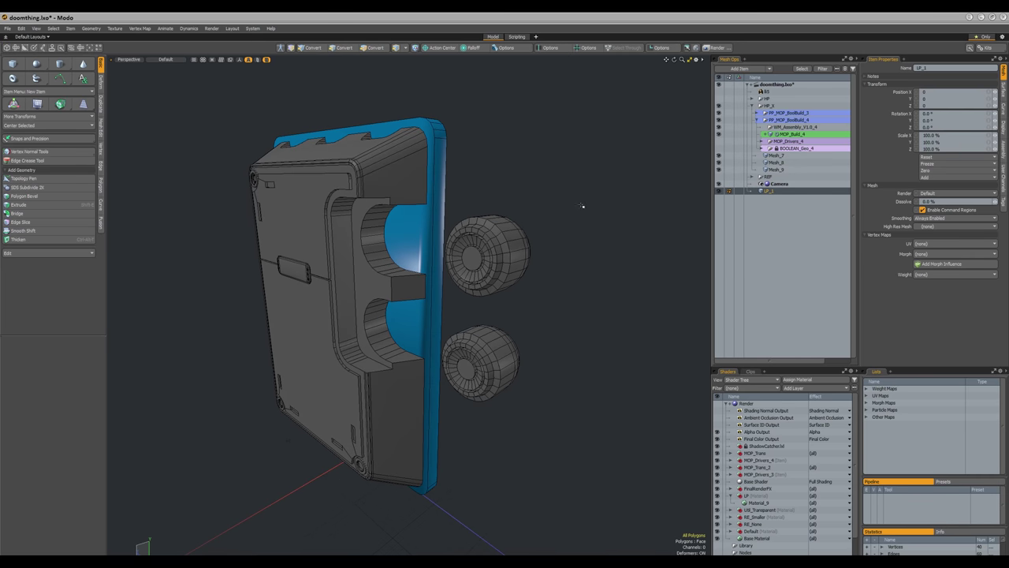
pyautogui.hotkey('ctrl', 'v')
pyautogui.hotkey('shift', 'h')
pyautogui.scroll(5, 482, 243)
# - Assign the Low Poly material to the knob copied into LP_1
pyautogui.hotkey('ctrl', '2')
pyautogui.click(488, 262)
pyautogui.click(614, 223)
pyautogui.keyDown('alt'); pyautogui.moveTo(558, 248); pyautogui.dragTo(506, 250); pyautogui.keyUp('alt')
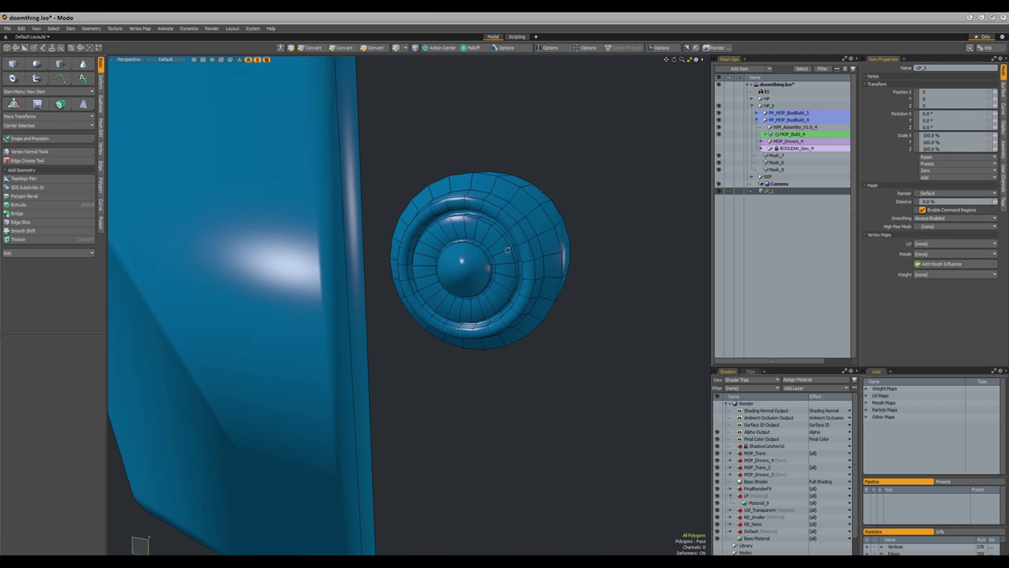
# - Remove the inner edge loop from the knob's central dome and delete the polygons of its inner disc
pyautogui.scroll(5, 507, 249)
pyautogui.press('2')
pyautogui.keyDown('shift'); pyautogui.click(503, 262); pyautogui.keyUp('shift')
pyautogui.press('l')
pyautogui.press('BackSpace')
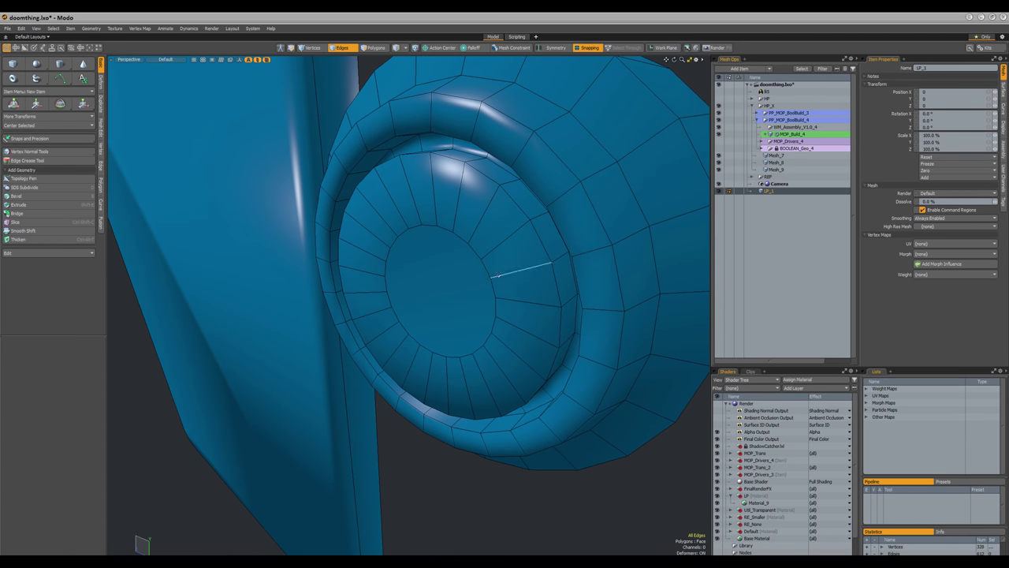
pyautogui.press('3')
pyautogui.moveTo(497, 223)
pyautogui.mouseDown()
pyautogui.moveTo(411, 187)
pyautogui.moveTo(523, 291)
pyautogui.moveTo(368, 228)
pyautogui.moveTo(440, 308)
pyautogui.mouseUp()
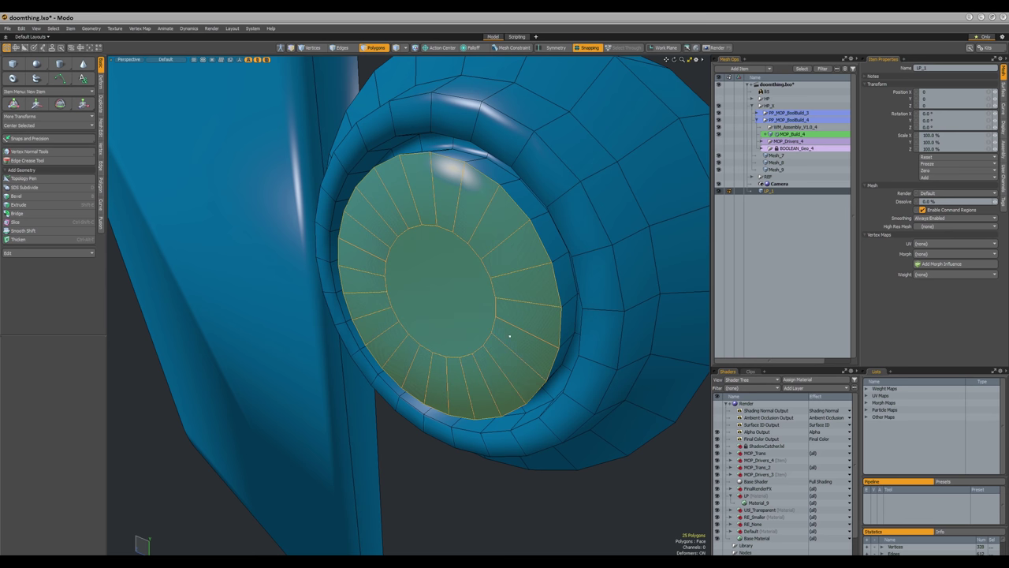
pyautogui.press('Delete')
# - Remove the surplus edge loops around the recess in the knob's face
pyautogui.press('1')
pyautogui.press('2')
pyautogui.keyDown('alt'); pyautogui.moveTo(513, 241); pyautogui.dragTo(453, 276); pyautogui.keyUp('alt')
pyautogui.moveTo(464, 229)
pyautogui.mouseDown()
pyautogui.moveTo(436, 226)
pyautogui.moveTo(433, 246)
pyautogui.mouseUp()
pyautogui.press('l')
pyautogui.press('Delete')
pyautogui.press('l')
pyautogui.press('Delete')
pyautogui.scroll(-5, 426, 272)
pyautogui.keyDown('alt'); pyautogui.moveTo(394, 299); pyautogui.dragTo(429, 281); pyautogui.keyUp('alt')
pyautogui.hotkey('shift', 'h')
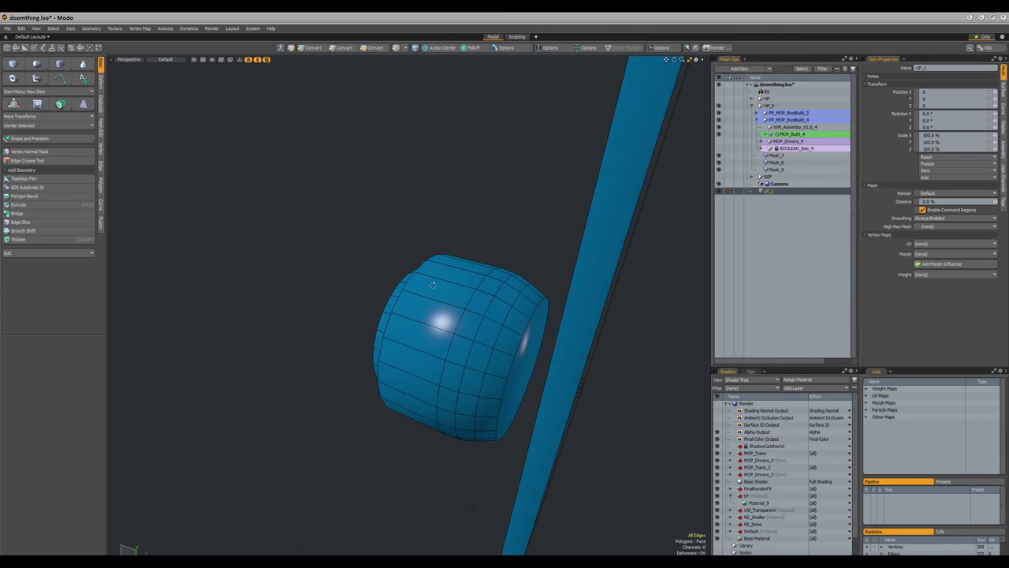
# - Try to remove an edge loop from the knob's side wall, and undo it
pyautogui.click(492, 307)
pyautogui.press('l')
pyautogui.hotkey('alt', 'l')
pyautogui.keyDown('alt'); pyautogui.moveTo(494, 318); pyautogui.dragTo(512, 349); pyautogui.keyUp('alt')
pyautogui.click(464, 309)
pyautogui.press('l')
pyautogui.press('Delete')
pyautogui.keyDown('alt'); pyautogui.moveTo(466, 325); pyautogui.dragTo(518, 261); pyautogui.keyUp('alt')
pyautogui.hotkey('shift', 'h')
pyautogui.hotkey('ctrl', 'z')
# - Remove one surplus edge loop from the knob's side wall while comparing it with the high-poly knob
pyautogui.keyDown('ctrl'); pyautogui.keyDown('alt'); pyautogui.moveTo(511, 222); pyautogui.dragTo(509, 294); pyautogui.keyUp('alt'); pyautogui.keyUp('ctrl')
pyautogui.scroll(-3, 550, 291)
pyautogui.press('3')
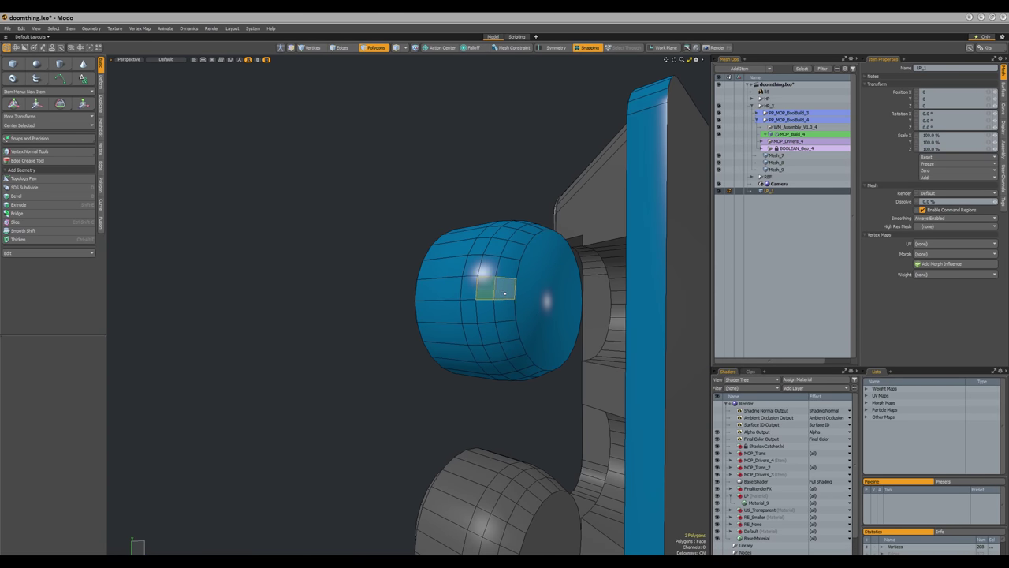
pyautogui.press('2')
pyautogui.keyDown('alt'); pyautogui.moveTo(504, 294); pyautogui.dragTo(552, 296); pyautogui.keyUp('alt')
pyautogui.doubleClick(519, 275)
# - Try to apply Edge Relax to the edge loop around the knob's side wall
pyautogui.hotkey('ctrl', 'space')
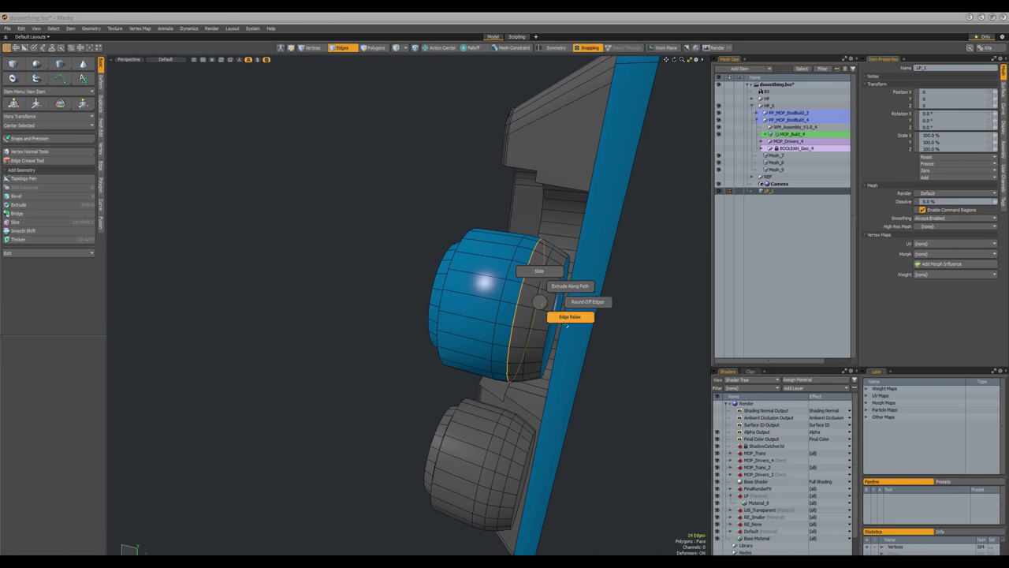
pyautogui.click(569, 320)
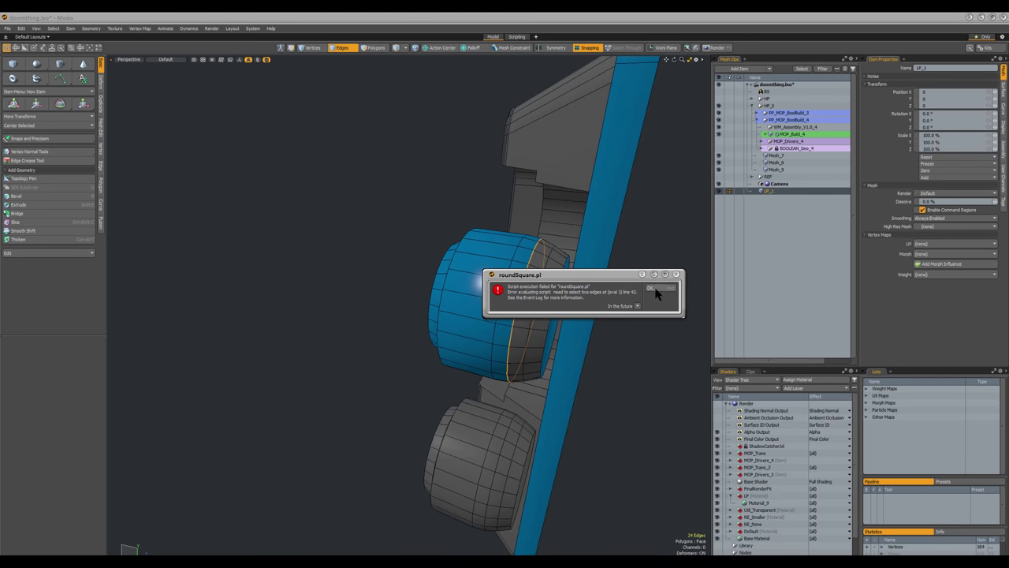
pyautogui.click(652, 289)
pyautogui.keyDown('alt'); pyautogui.moveTo(603, 272); pyautogui.dragTo(575, 272); pyautogui.keyUp('alt')
pyautogui.moveTo(541, 273); pyautogui.dragTo(558, 290, button='right')
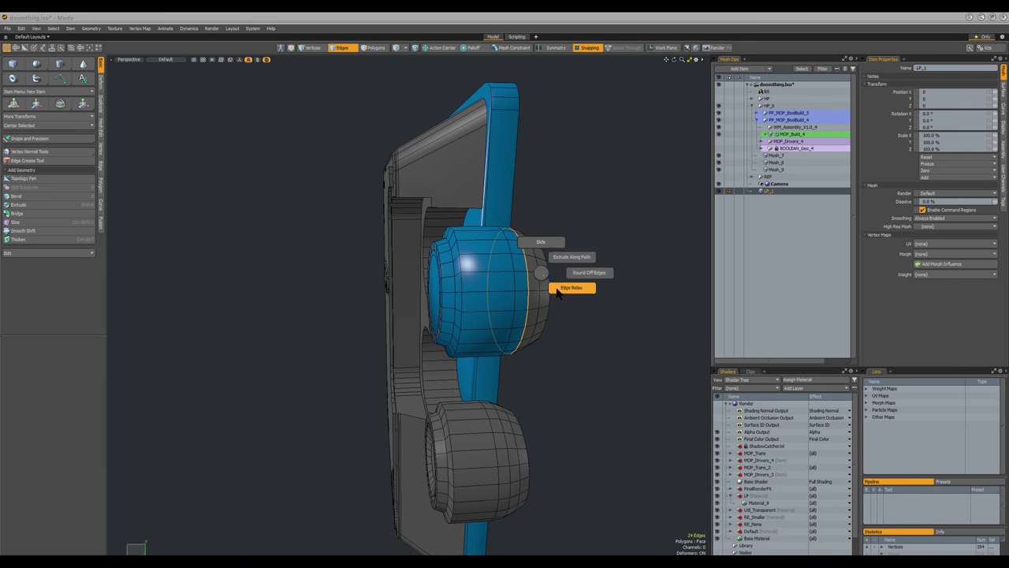
pyautogui.click(559, 291)
pyautogui.moveTo(559, 291); pyautogui.dragTo(560, 269)
pyautogui.press('q')
pyautogui.press('Escape')
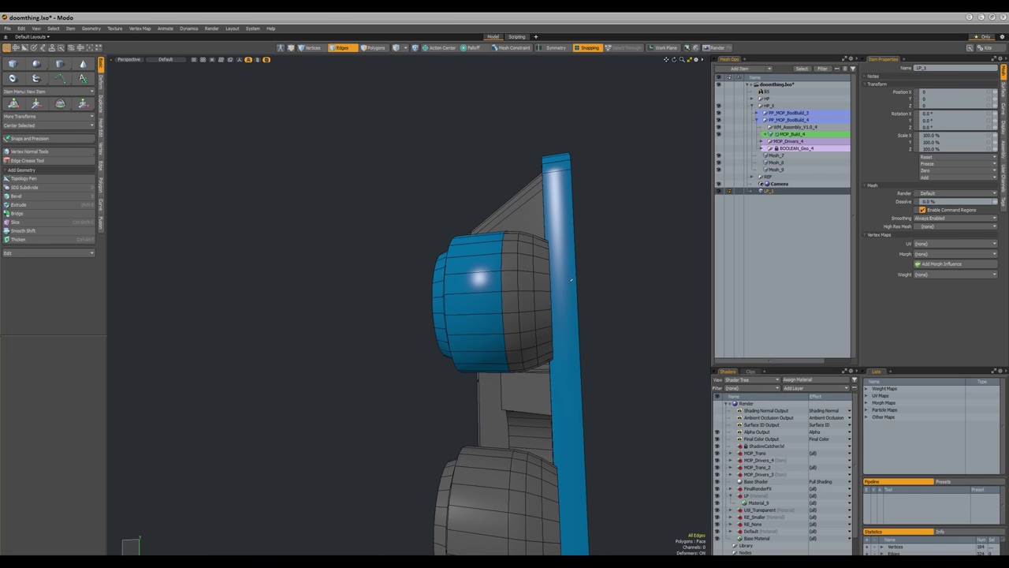
# - Isolate the LP_1 geometry and delete the polygon picked on the knob
pyautogui.hotkey('shift', 'h')
pyautogui.hotkey('shift', 'h')
pyautogui.hotkey('shift', 'h')
pyautogui.hotkey('shift', 'h')
pyautogui.keyDown('alt'); pyautogui.moveTo(560, 269); pyautogui.dragTo(418, 339); pyautogui.keyUp('alt')
pyautogui.press('3')
pyautogui.click(535, 300)
pyautogui.press('Delete')
pyautogui.hotkey('shift', 'h')
# - Divide the knob's flat round cap into parallel polygon strips and show the hidden high-poly meshes again
pyautogui.press('3')
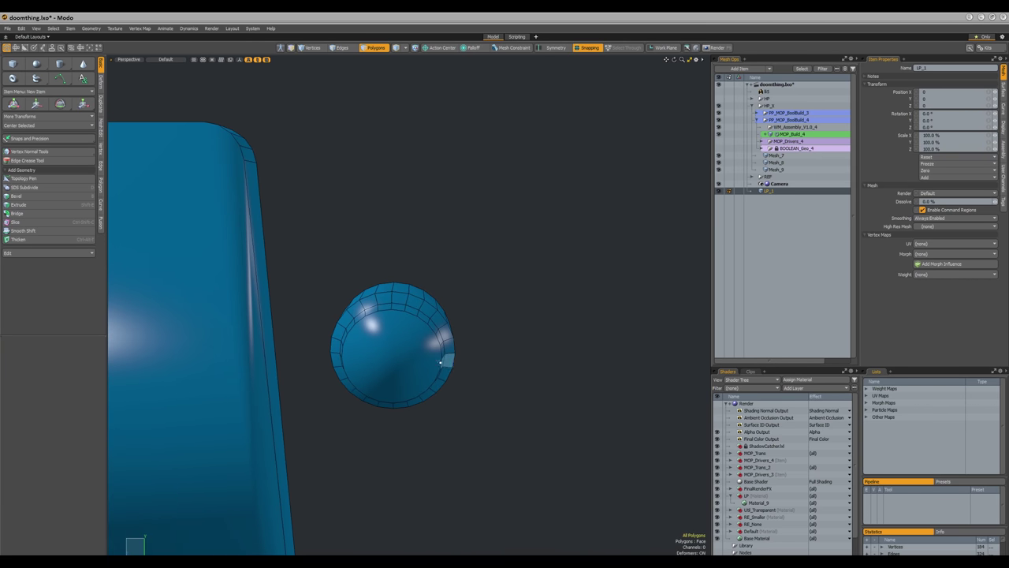
pyautogui.click(399, 348)
pyautogui.click(431, 351)
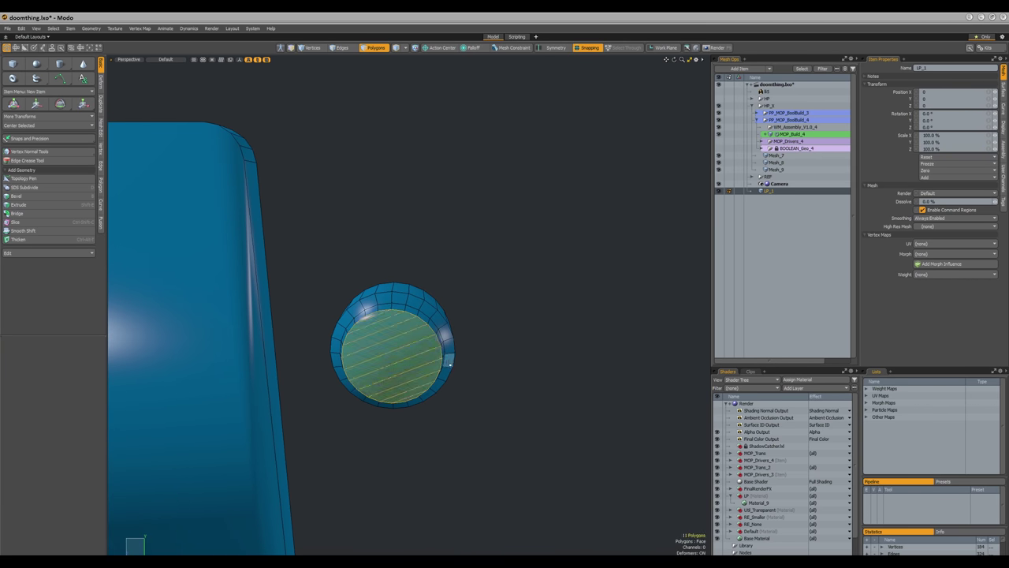
pyautogui.click(471, 389)
pyautogui.keyDown('alt'); pyautogui.moveTo(471, 389); pyautogui.dragTo(531, 290); pyautogui.keyUp('alt')
pyautogui.press('i')
# - Duplicate the low-poly knob and move the copy onto the lower high-poly knob
pyautogui.keyDown('alt'); pyautogui.moveTo(510, 364); pyautogui.dragTo(487, 262); pyautogui.keyUp('alt')
pyautogui.doubleClick(485, 258)
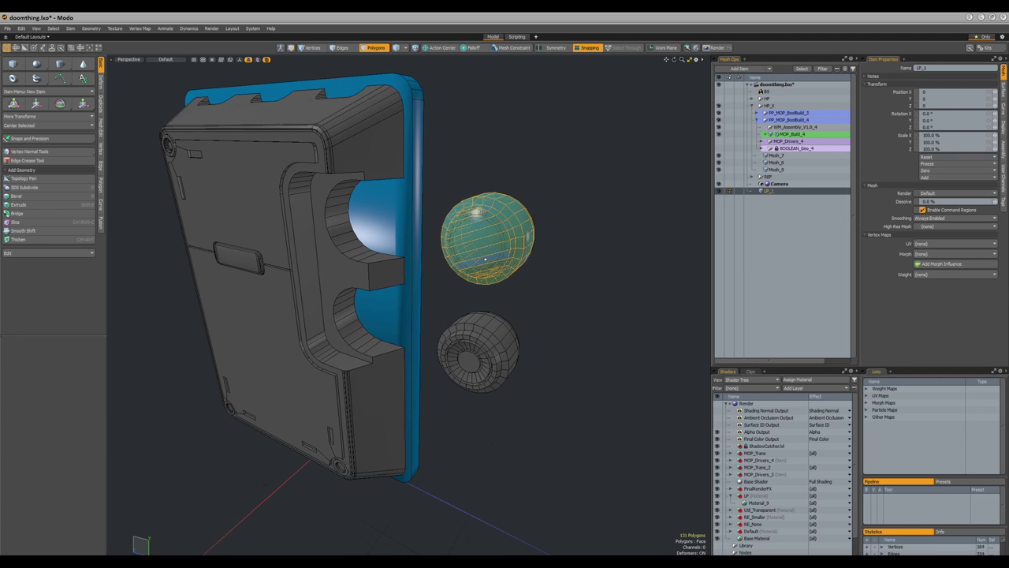
pyautogui.moveTo(515, 231)
pyautogui.keyDown('alt'); pyautogui.mouseDown()
pyautogui.moveTo(552, 245)
pyautogui.moveTo(524, 246)
pyautogui.mouseUp(); pyautogui.keyUp('alt')
pyautogui.press('w')
pyautogui.keyDown('alt'); pyautogui.keyDown('shift'); pyautogui.moveTo(514, 295); pyautogui.dragTo(526, 270); pyautogui.keyUp('shift'); pyautogui.keyUp('alt')
pyautogui.hotkey('alt', 'x')
pyautogui.click(480, 279)
pyautogui.press('q')
pyautogui.press('w')
pyautogui.press('w')
pyautogui.press('q')
# - Check the duplicated lower knob against the body and remove the copy from LP_1
pyautogui.click(581, 263)
pyautogui.keyDown('alt'); pyautogui.moveTo(623, 261); pyautogui.dragTo(600, 251); pyautogui.keyUp('alt')
pyautogui.hotkey('shift', 'h')
pyautogui.hotkey('shift', 'h')
pyautogui.doubleClick(585, 271)
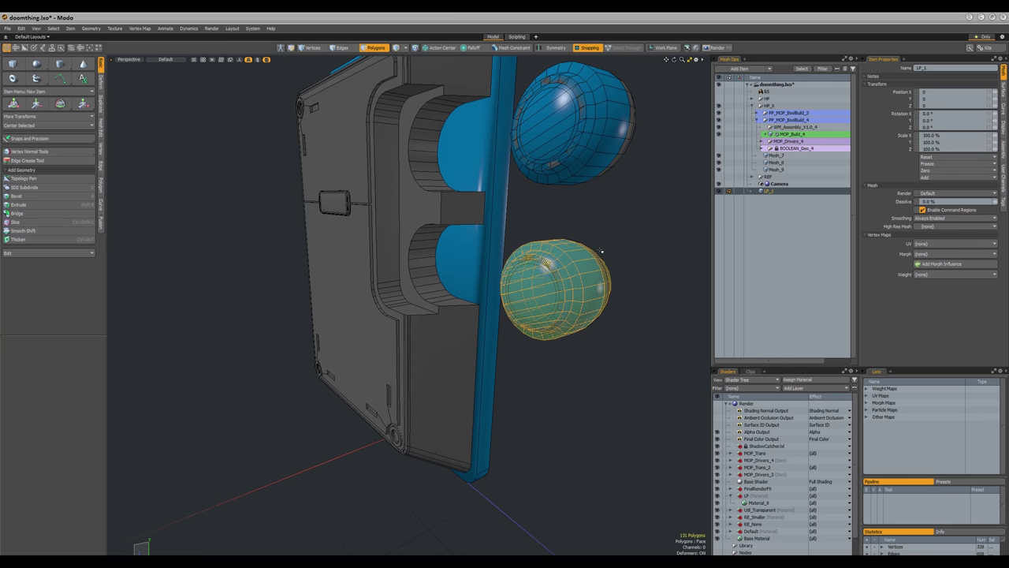
pyautogui.click(601, 251)
pyautogui.keyDown('alt'); pyautogui.moveTo(601, 251); pyautogui.dragTo(560, 279); pyautogui.keyUp('alt')
pyautogui.keyDown('ctrl'); pyautogui.keyDown('alt'); pyautogui.moveTo(491, 285); pyautogui.dragTo(564, 301); pyautogui.keyUp('alt'); pyautogui.keyUp('ctrl')
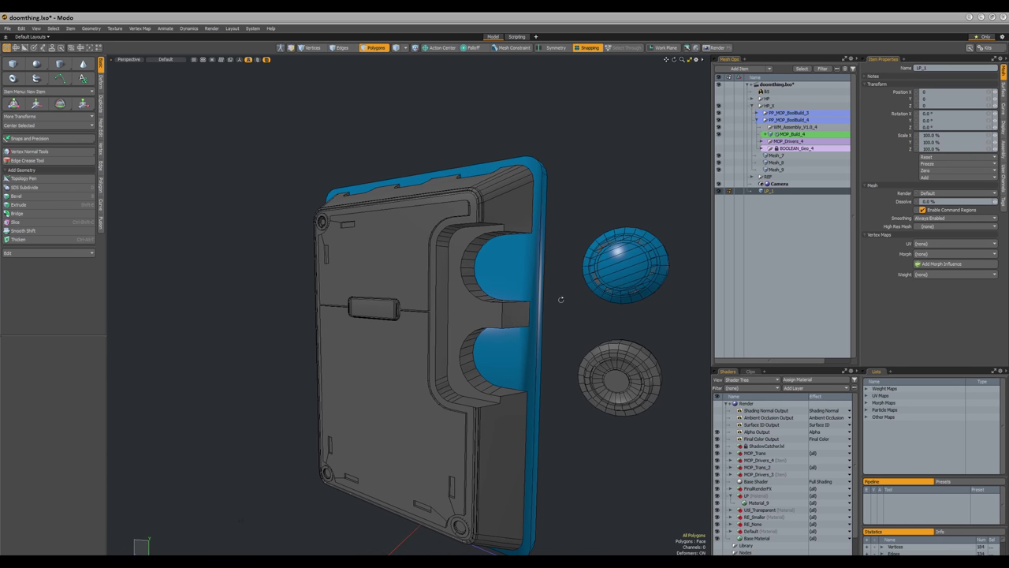
pyautogui.keyDown('alt'); pyautogui.moveTo(580, 223); pyautogui.dragTo(581, 261); pyautogui.keyUp('alt')
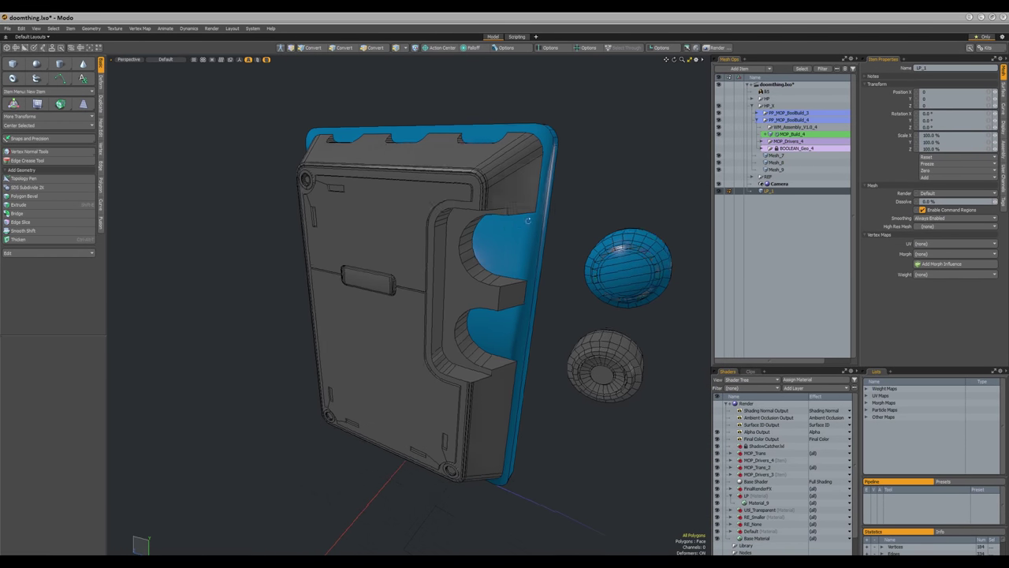
pyautogui.keyDown('alt'); pyautogui.moveTo(528, 221); pyautogui.dragTo(431, 250); pyautogui.keyUp('alt')
pyautogui.keyDown('alt'); pyautogui.moveTo(635, 195); pyautogui.dragTo(642, 232); pyautogui.keyUp('alt')
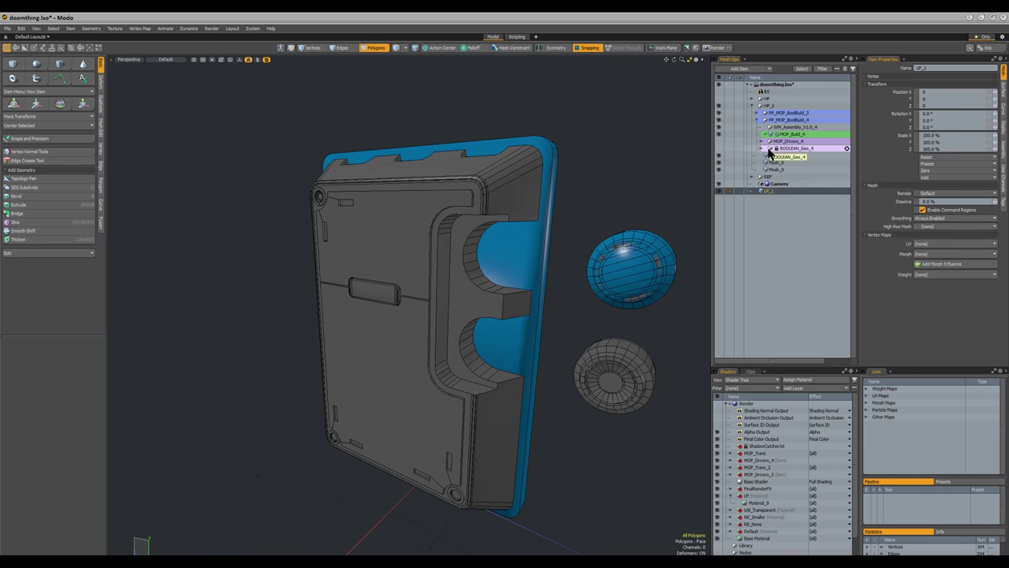
# - Select the MOP_Build_4 mesh and check the contents of the MOP_Drivers_4 and BOOLEAN_Geo_4 groups
pyautogui.moveTo(769, 152); pyautogui.dragTo(770, 156)
pyautogui.moveTo(758, 121); pyautogui.dragTo(755, 124)
pyautogui.click(756, 119)
pyautogui.click(757, 121)
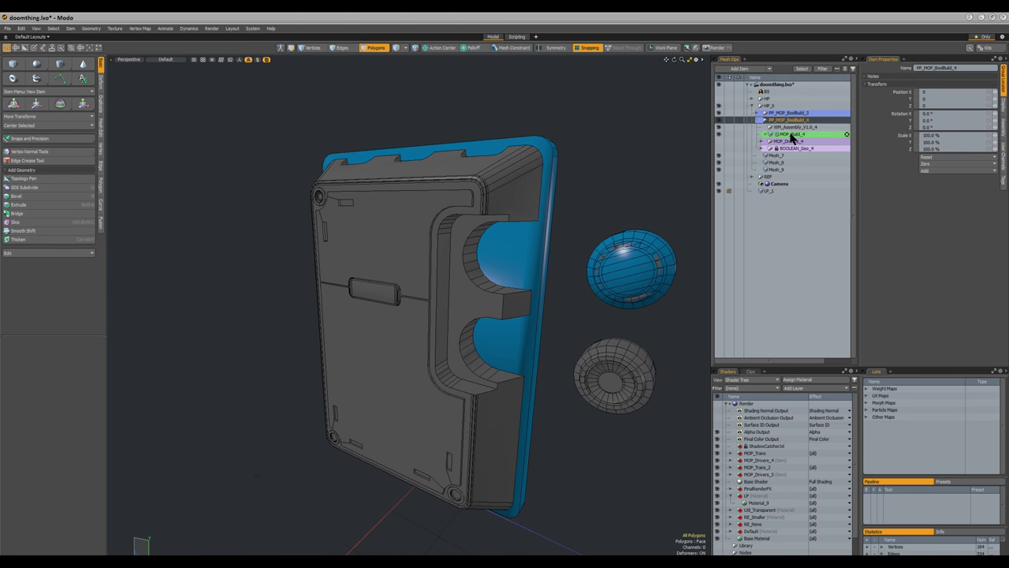
pyautogui.click(787, 136)
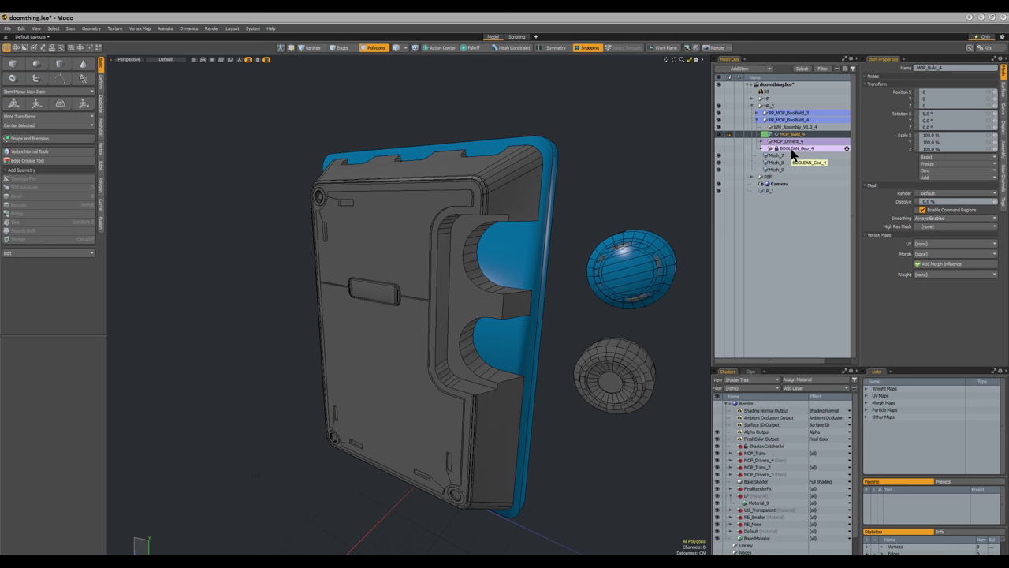
pyautogui.click(763, 148)
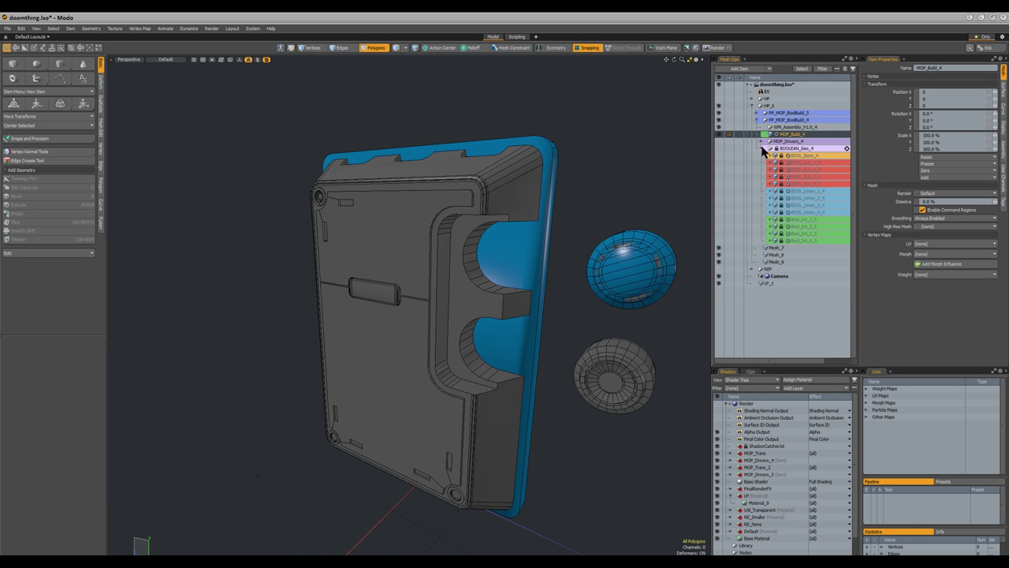
pyautogui.click(761, 142)
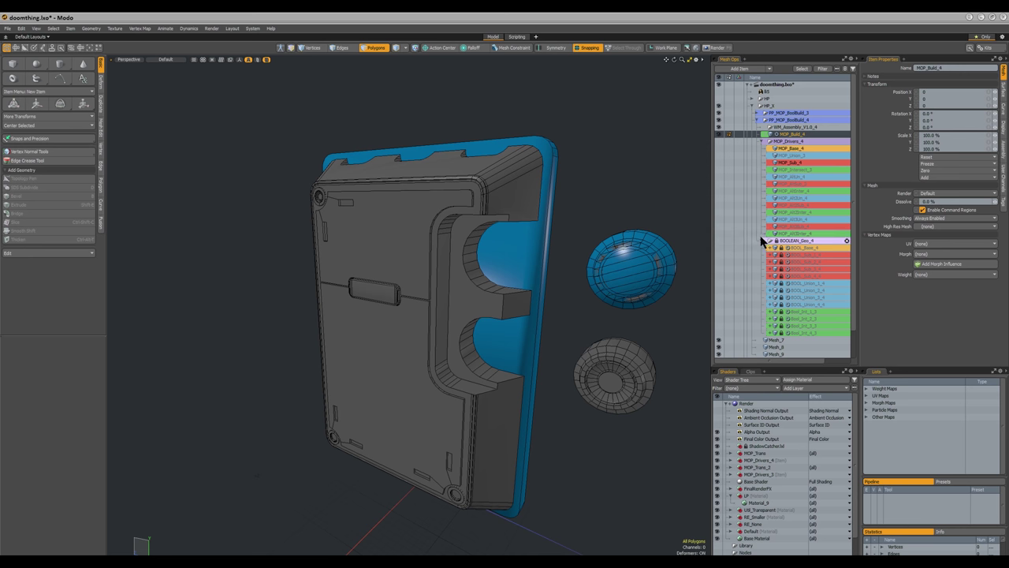
pyautogui.click(761, 241)
pyautogui.click(762, 142)
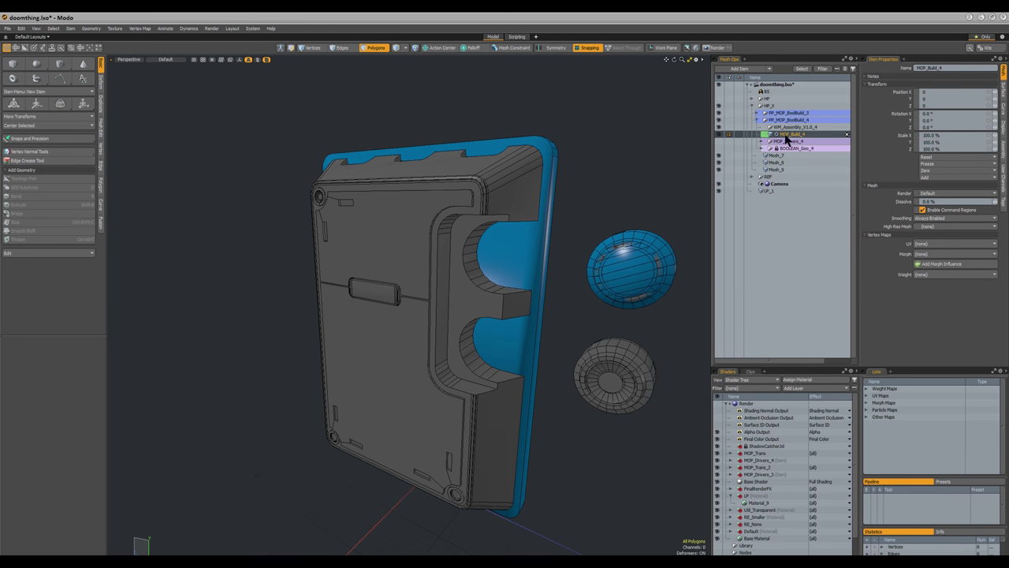
# - Select all connected polygons of the front body shell in MOP_Build_4, copy them and clear the selection
pyautogui.doubleClick(521, 198)
pyautogui.keyDown('alt'); pyautogui.moveTo(530, 198); pyautogui.dragTo(544, 249); pyautogui.keyUp('alt')
pyautogui.press('3')
pyautogui.press('w')
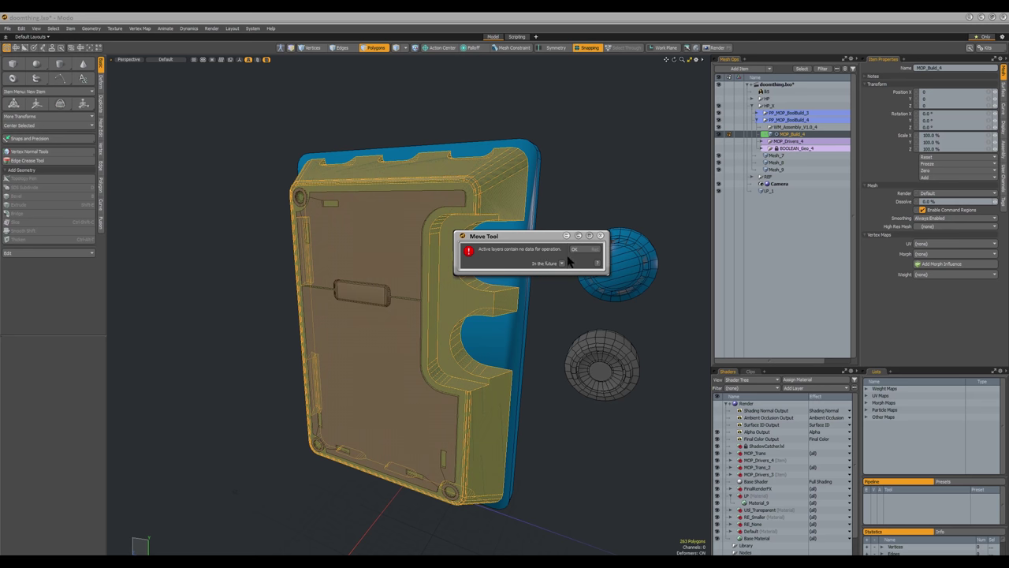
pyautogui.click(577, 250)
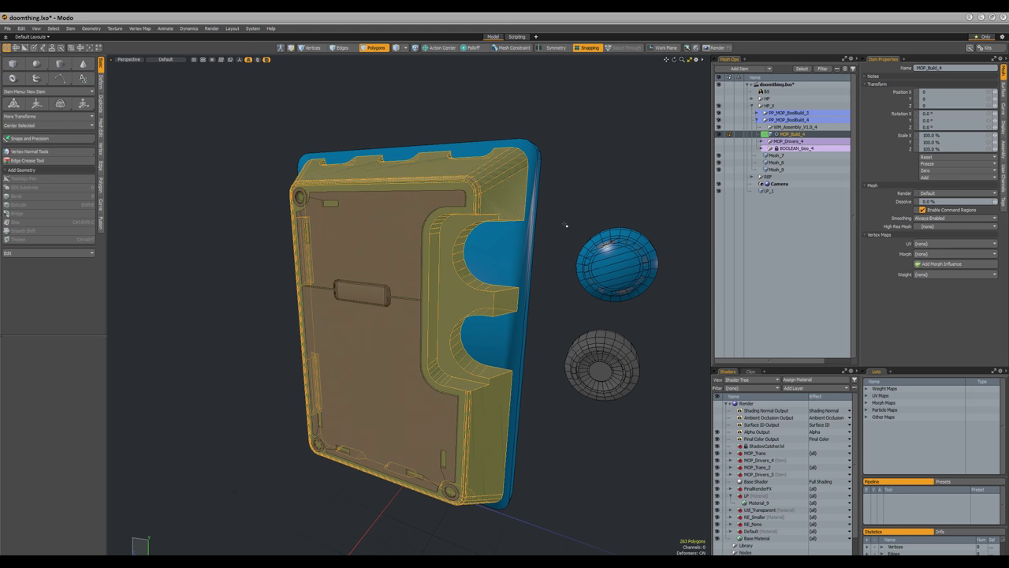
pyautogui.keyDown('alt'); pyautogui.moveTo(624, 150); pyautogui.dragTo(587, 185); pyautogui.keyUp('alt')
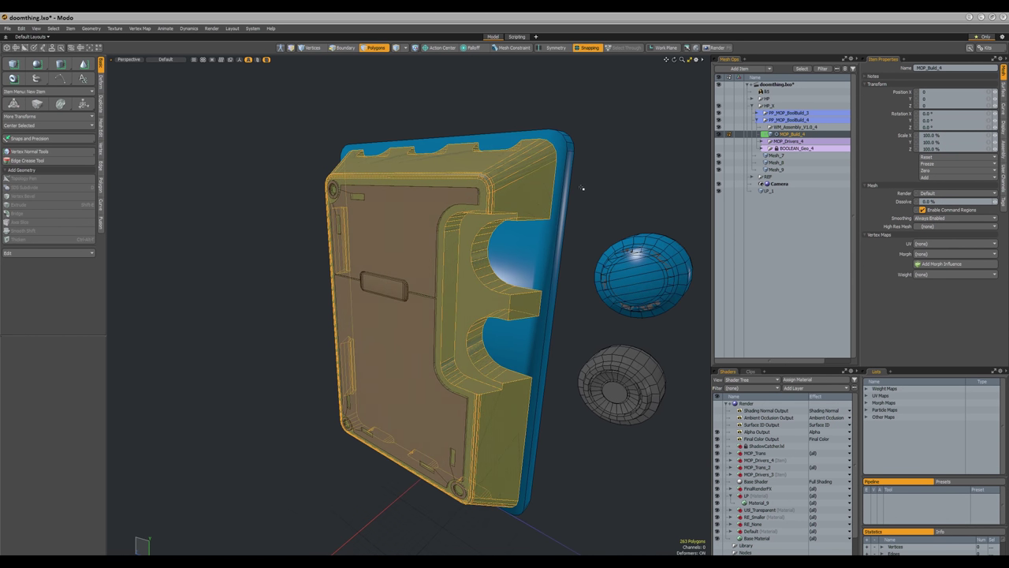
pyautogui.click(589, 217)
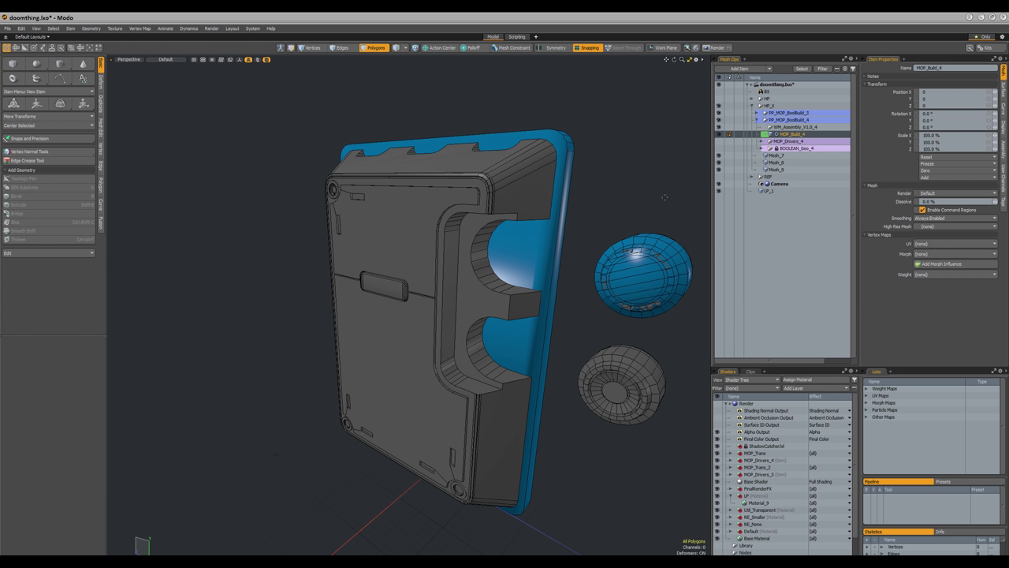
pyautogui.keyDown('alt'); pyautogui.moveTo(666, 195); pyautogui.dragTo(664, 155); pyautogui.keyUp('alt')
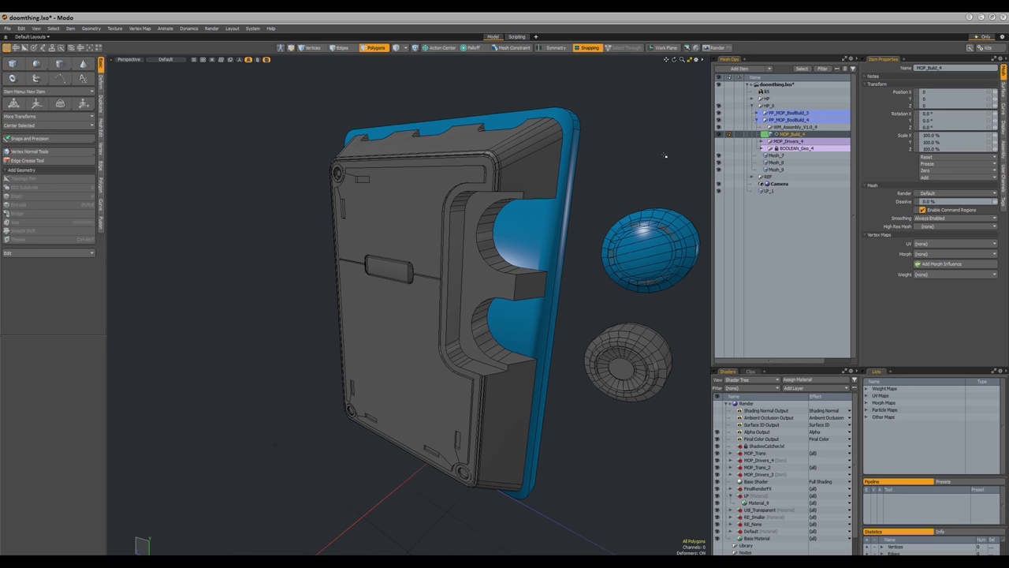
# - Paste the copied front body shell into LP_1 and clear the selection
pyautogui.click(774, 192)
pyautogui.moveTo(626, 187)
pyautogui.keyDown('alt'); pyautogui.mouseDown()
pyautogui.moveTo(610, 187)
pyautogui.moveTo(621, 177)
pyautogui.mouseUp(); pyautogui.keyUp('alt')
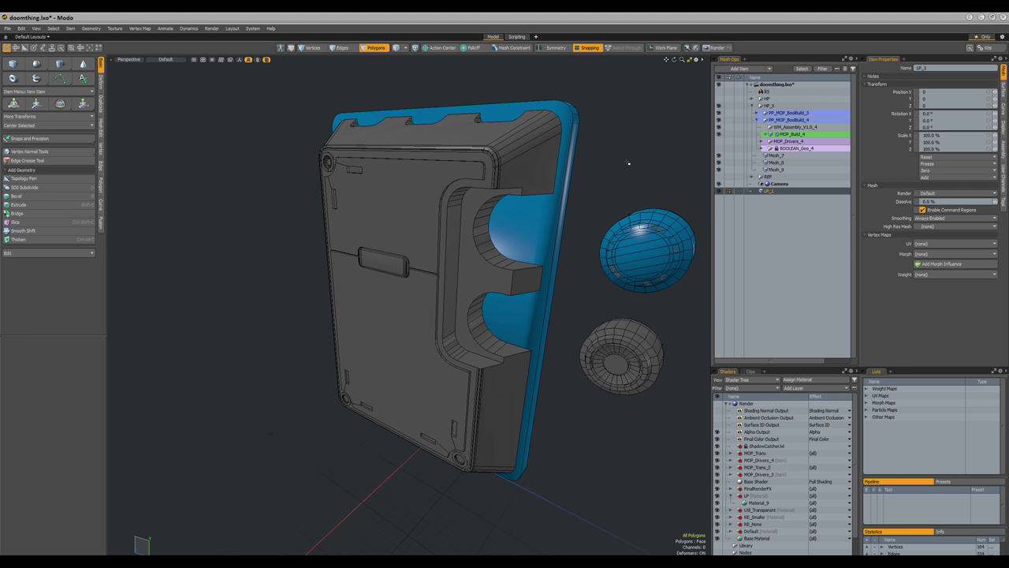
pyautogui.keyDown('alt'); pyautogui.moveTo(624, 183); pyautogui.dragTo(591, 205); pyautogui.keyUp('alt')
pyautogui.hotkey('ctrl', 'v')
pyautogui.keyDown('alt'); pyautogui.moveTo(558, 235); pyautogui.dragTo(609, 196); pyautogui.keyUp('alt')
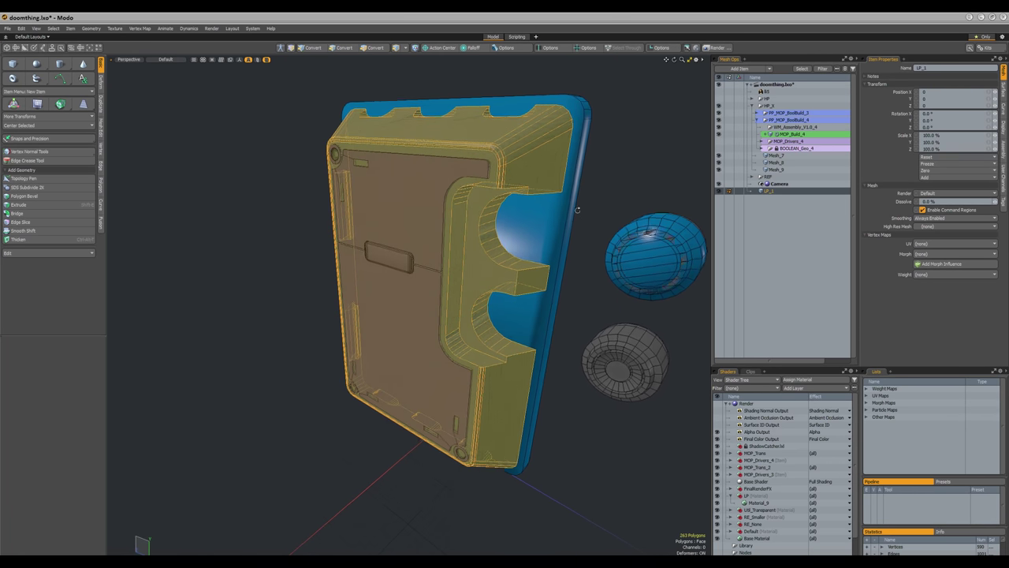
pyautogui.click(647, 201)
# - Remove the surplus bevel edge loop along the pasted shell's front rim and check the corner vertex beside the recess
pyautogui.keyDown('alt'); pyautogui.moveTo(585, 232); pyautogui.dragTo(531, 288); pyautogui.keyUp('alt')
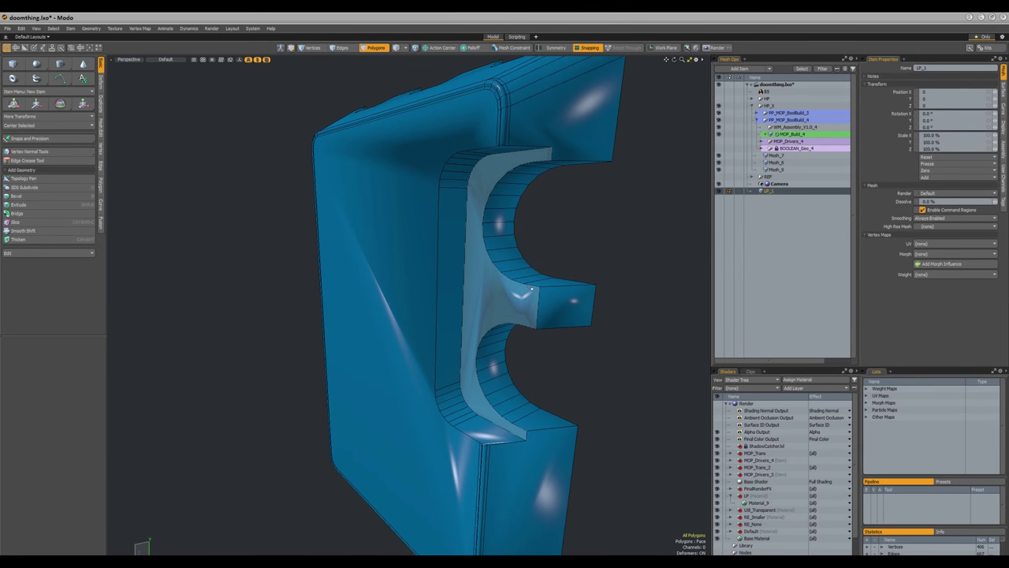
pyautogui.keyDown('alt'); pyautogui.moveTo(531, 288); pyautogui.dragTo(510, 240); pyautogui.keyUp('alt')
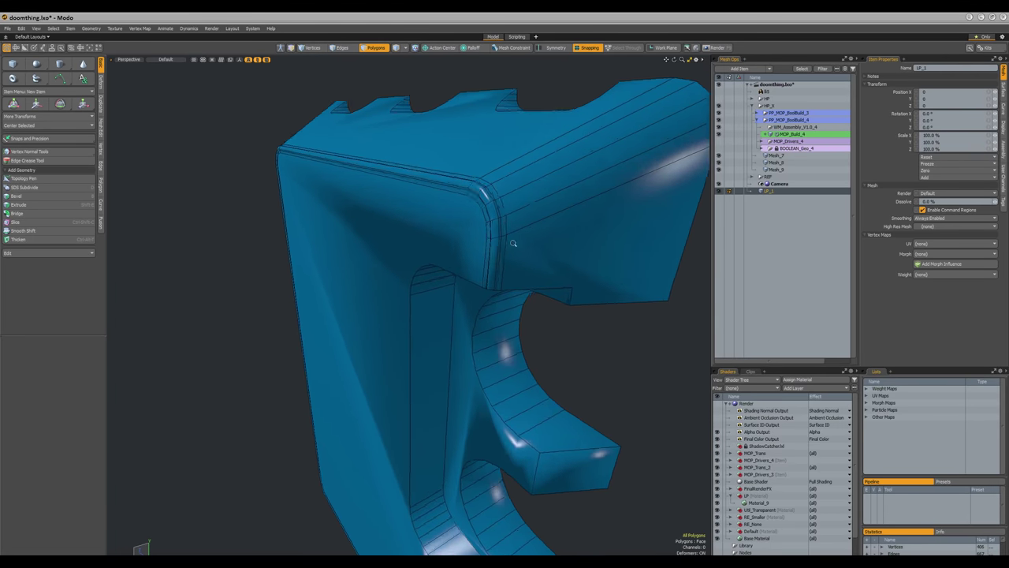
pyautogui.scroll(3, 512, 229)
pyautogui.doubleClick(502, 208)
pyautogui.keyDown('alt'); pyautogui.moveTo(534, 209); pyautogui.dragTo(487, 288); pyautogui.keyUp('alt')
pyautogui.scroll(-4, 534, 276)
pyautogui.press('BackSpace')
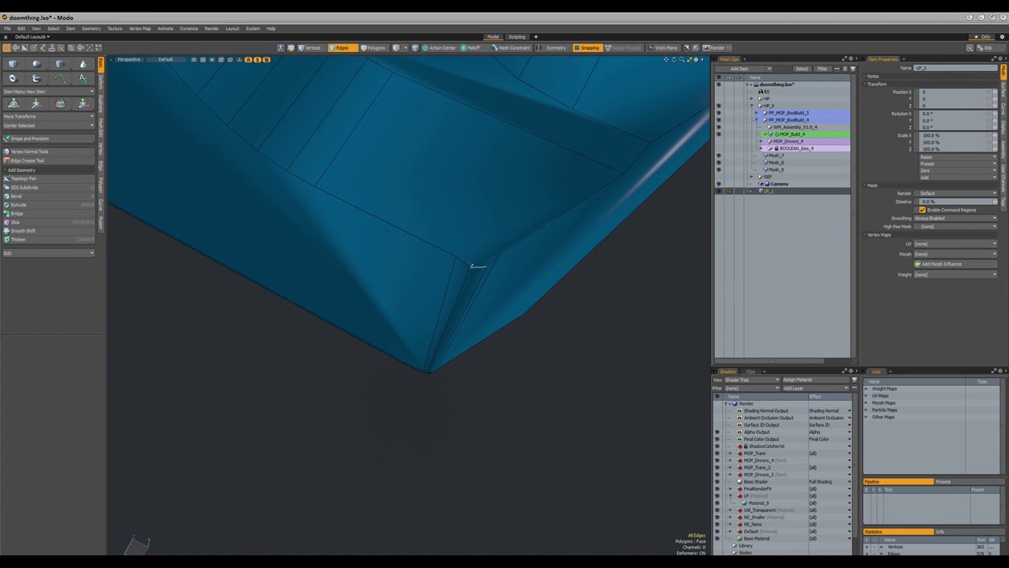
pyautogui.click(520, 255)
pyautogui.keyDown('alt'); pyautogui.moveTo(575, 317); pyautogui.dragTo(485, 298); pyautogui.keyUp('alt')
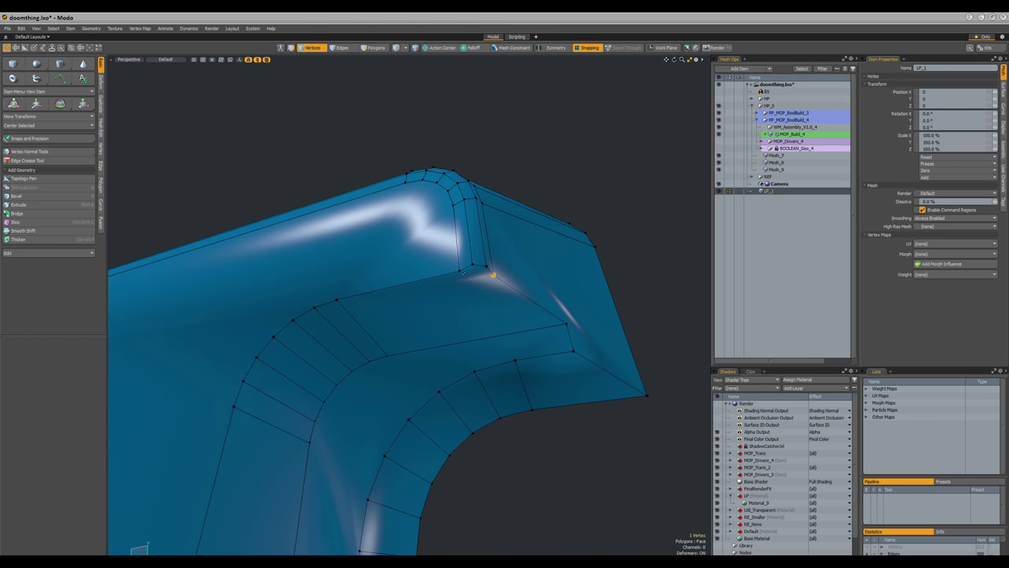
pyautogui.click(489, 241)
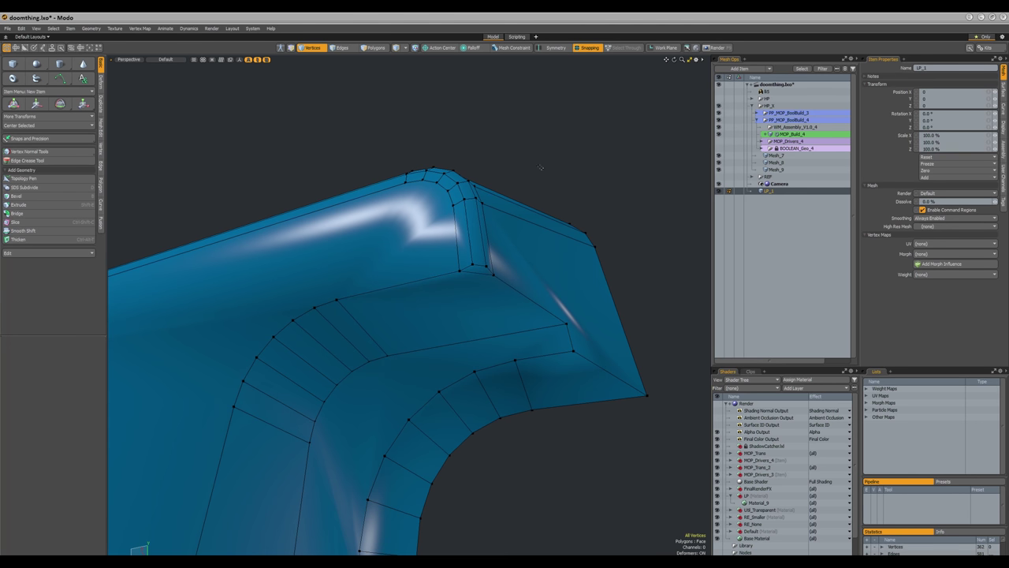
# - Remove three surplus edges from the rounded corner of the shell's recess
pyautogui.keyDown('alt'); pyautogui.moveTo(570, 169); pyautogui.dragTo(443, 406); pyautogui.keyUp('alt')
pyautogui.scroll(-5, 530, 226)
pyautogui.scroll(6, 450, 255)
pyautogui.keyDown('alt'); pyautogui.moveTo(450, 255); pyautogui.dragTo(462, 219); pyautogui.keyUp('alt')
pyautogui.scroll(-4, 430, 284)
pyautogui.keyDown('alt'); pyautogui.keyDown('shift'); pyautogui.moveTo(451, 426); pyautogui.dragTo(428, 313); pyautogui.keyUp('shift'); pyautogui.keyUp('alt')
pyautogui.press('2')
pyautogui.click(392, 254)
pyautogui.keyDown('shift'); pyautogui.click(398, 230); pyautogui.keyUp('shift')
pyautogui.keyDown('shift'); pyautogui.click(408, 214); pyautogui.keyUp('shift')
pyautogui.press('BackSpace')
# - Select every other edge around the upper semicircular cutout for removal
pyautogui.keyDown('alt'); pyautogui.moveTo(449, 251); pyautogui.dragTo(478, 252); pyautogui.keyUp('alt')
pyautogui.click(504, 239)
pyautogui.keyDown('shift'); pyautogui.click(475, 263); pyautogui.keyUp('shift')
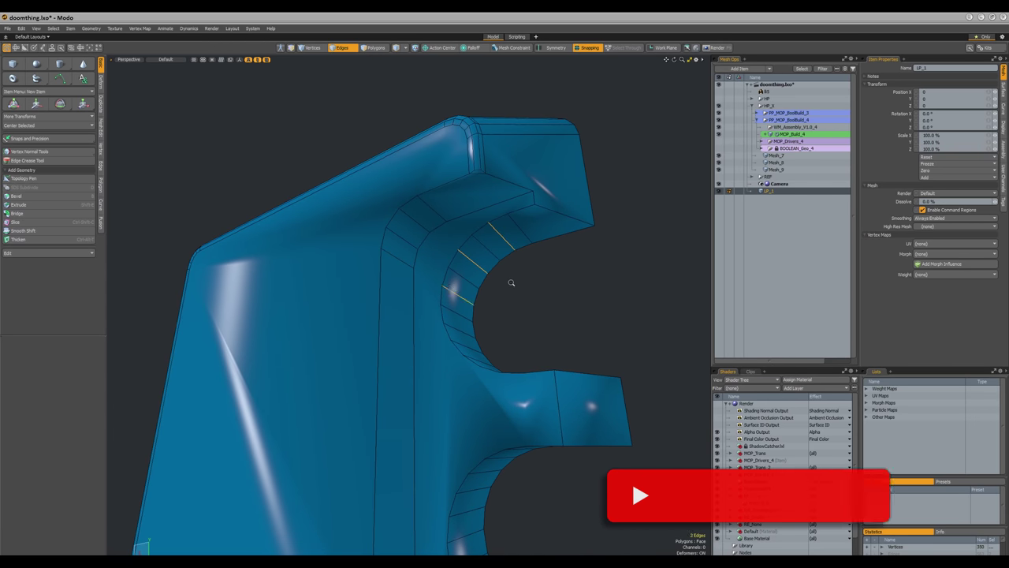
pyautogui.press('Up')
pyautogui.press('Up')
pyautogui.press('Up')
pyautogui.press('Up')
# - Thin out the lower semicircular cutout by removing every other edge around its curve
pyautogui.keyDown('alt'); pyautogui.moveTo(534, 288); pyautogui.dragTo(514, 366); pyautogui.keyUp('alt')
pyautogui.click(535, 342)
pyautogui.scroll(-4, 540, 329)
pyautogui.scroll(4, 486, 294)
pyautogui.click(488, 290)
pyautogui.keyDown('shift'); pyautogui.click(475, 303); pyautogui.keyUp('shift')
pyautogui.press('Up')
pyautogui.press('Up')
pyautogui.press('Up')
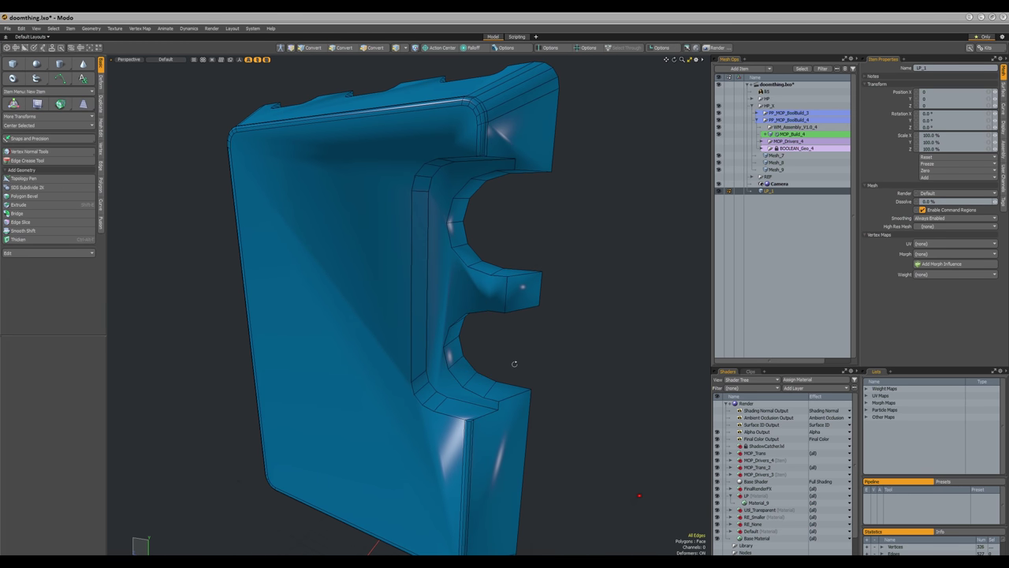
# - Inspect the shell's notched edge, open interior and the two slots on its long side wall
pyautogui.moveTo(515, 364)
pyautogui.keyDown('alt'); pyautogui.mouseDown()
pyautogui.moveTo(536, 363)
pyautogui.moveTo(513, 347)
pyautogui.moveTo(509, 359)
pyautogui.mouseUp(); pyautogui.keyUp('alt')
pyautogui.press('5')
pyautogui.keyDown('alt'); pyautogui.moveTo(495, 282); pyautogui.dragTo(536, 335); pyautogui.keyUp('alt')
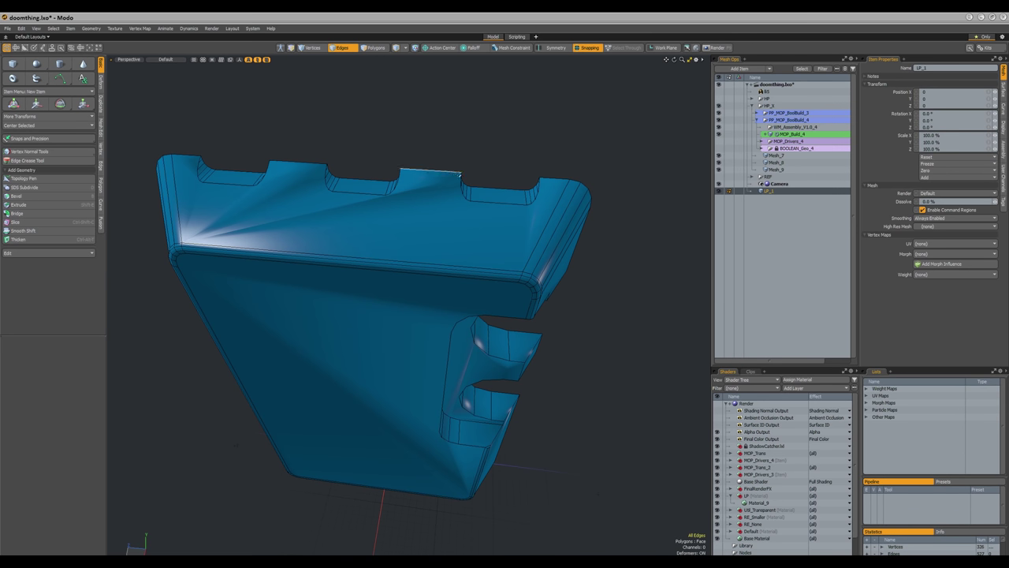
pyautogui.keyDown('alt'); pyautogui.moveTo(256, 212); pyautogui.dragTo(487, 263); pyautogui.keyUp('alt')
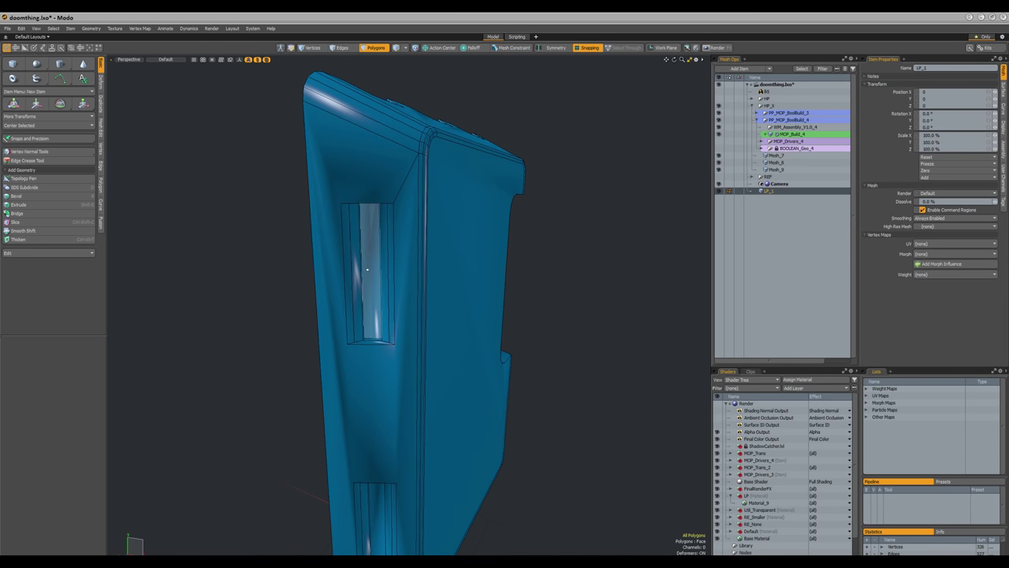
pyautogui.keyDown('alt'); pyautogui.moveTo(400, 336); pyautogui.dragTo(498, 324); pyautogui.keyUp('alt')
pyautogui.press('3')
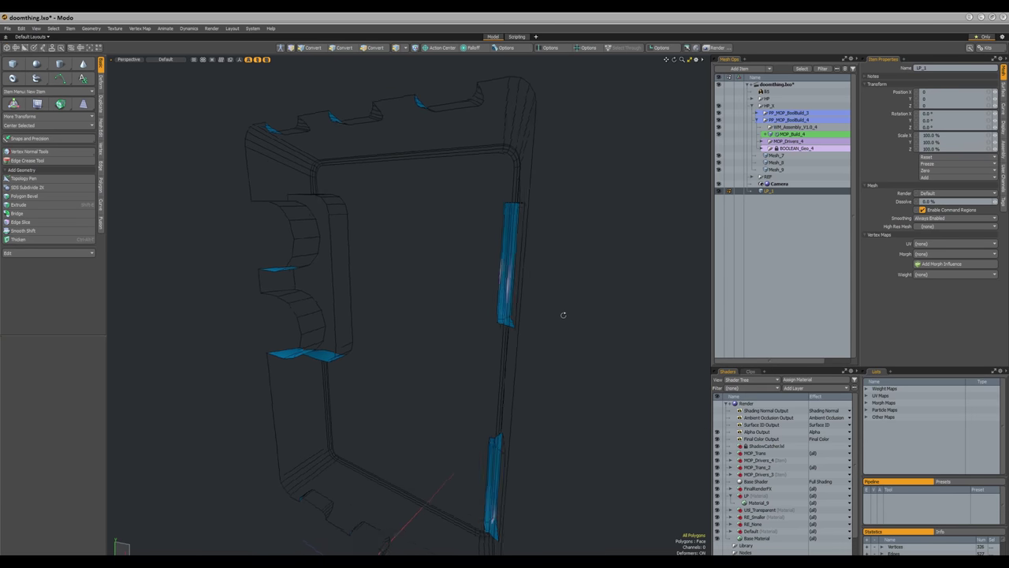
pyautogui.keyDown('alt'); pyautogui.moveTo(563, 315); pyautogui.dragTo(432, 305); pyautogui.keyUp('alt')
pyautogui.moveTo(380, 250)
pyautogui.keyDown('alt'); pyautogui.mouseDown()
pyautogui.moveTo(386, 233)
pyautogui.moveTo(451, 221)
pyautogui.moveTo(516, 216)
pyautogui.moveTo(535, 228)
pyautogui.moveTo(450, 293)
pyautogui.moveTo(439, 318)
pyautogui.moveTo(315, 238)
pyautogui.moveTo(378, 151)
pyautogui.moveTo(421, 118)
pyautogui.moveTo(450, 117)
pyautogui.moveTo(444, 104)
pyautogui.moveTo(380, 230)
pyautogui.moveTo(376, 260)
pyautogui.mouseUp(); pyautogui.keyUp('alt')
# - Delete the large side-wall polygon that surrounds the two slots
pyautogui.click(374, 268)
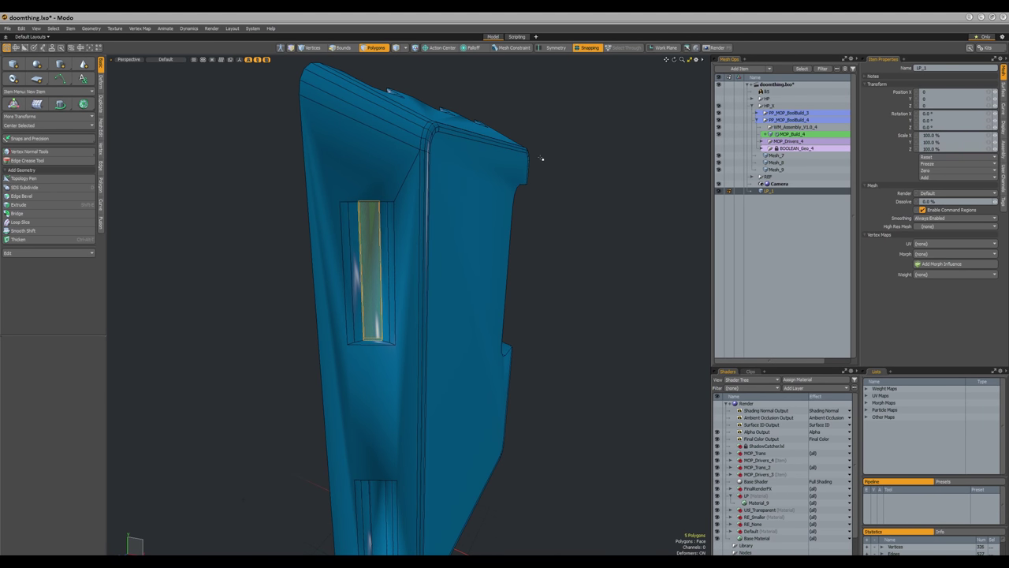
pyautogui.hotkey('shift', 'Up')
pyautogui.keyDown('ctrl'); pyautogui.click(412, 184); pyautogui.keyUp('ctrl')
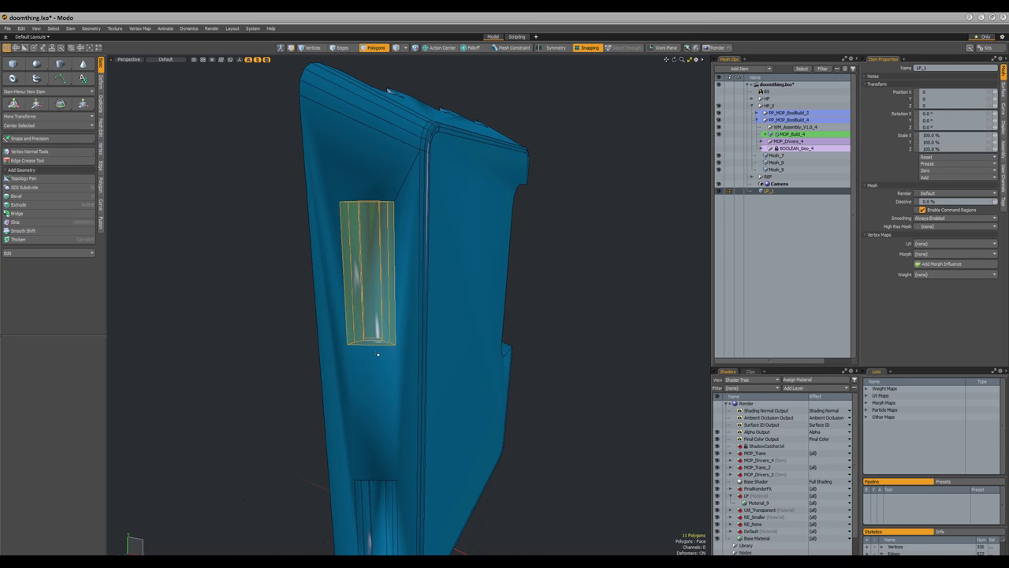
pyautogui.keyDown('alt'); pyautogui.keyDown('shift'); pyautogui.moveTo(388, 391); pyautogui.dragTo(392, 260); pyautogui.keyUp('shift'); pyautogui.keyUp('alt')
pyautogui.click(394, 259)
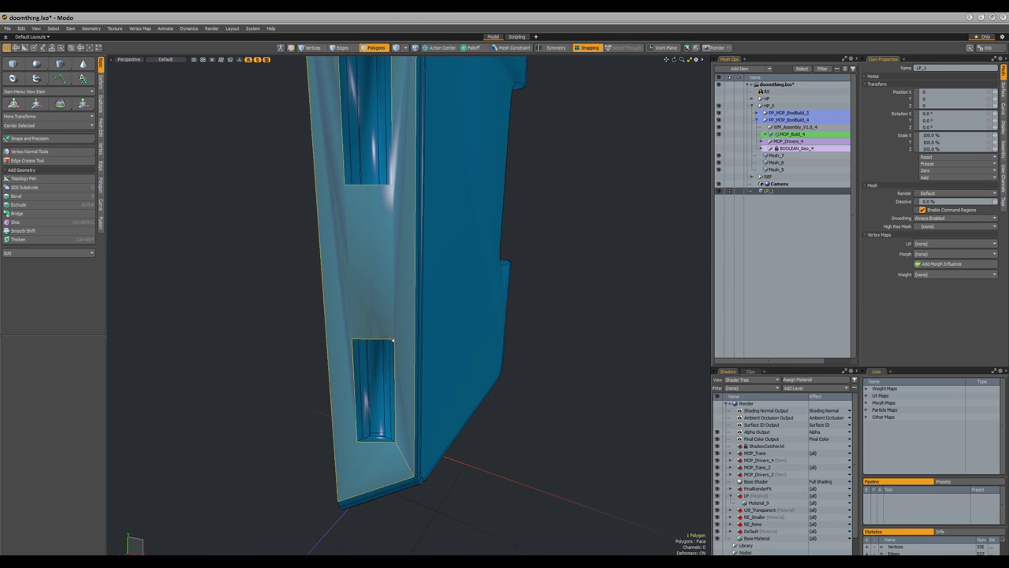
pyautogui.press('Delete')
# - Delete both slot insets and fill the open side wall with a plain polygon between its end edges
pyautogui.click(379, 355)
pyautogui.keyDown('shift'); pyautogui.click(369, 150); pyautogui.keyUp('shift')
pyautogui.press(']')
pyautogui.press('Delete')
pyautogui.keyDown('ctrl'); pyautogui.keyDown('alt'); pyautogui.moveTo(381, 277); pyautogui.dragTo(369, 218); pyautogui.keyUp('alt'); pyautogui.keyUp('ctrl')
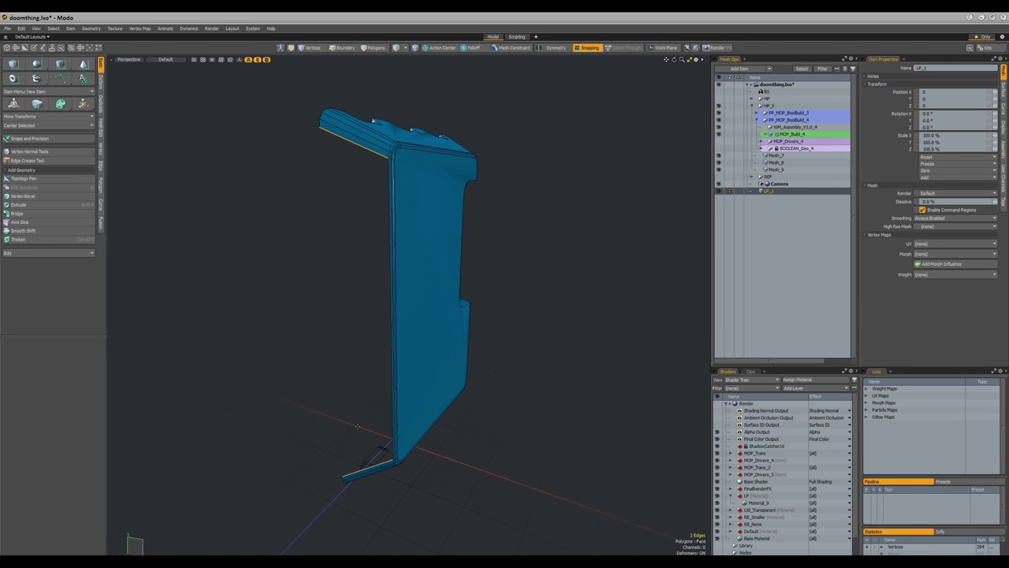
pyautogui.press('p')
pyautogui.keyDown('alt'); pyautogui.moveTo(500, 278); pyautogui.dragTo(448, 322); pyautogui.keyUp('alt')
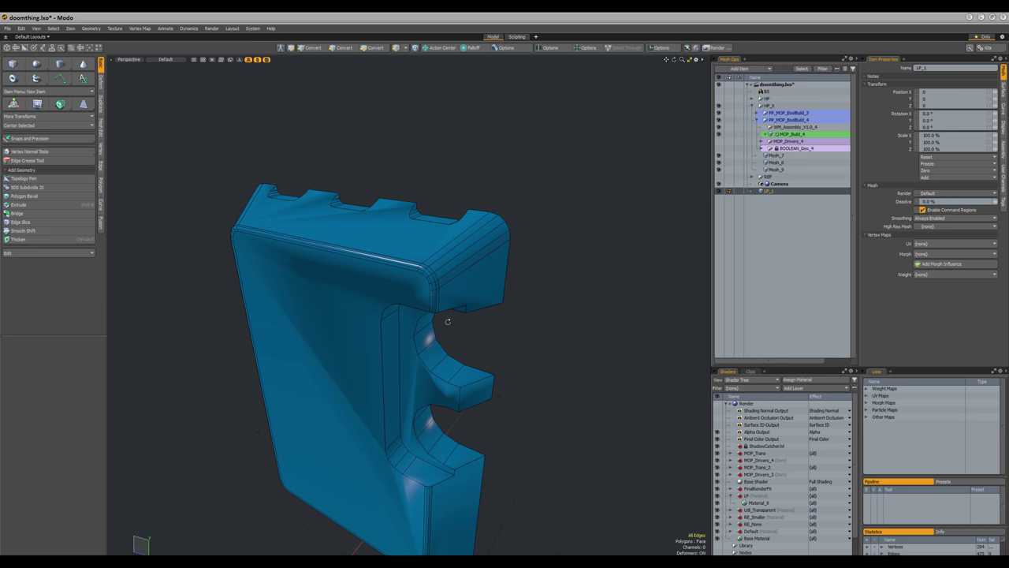
# - Edge-slice the recess face between its upper rounded corner and the upper cutout, and across the tab between the cutouts
pyautogui.keyDown('alt'); pyautogui.moveTo(470, 281); pyautogui.dragTo(469, 273); pyautogui.keyUp('alt')
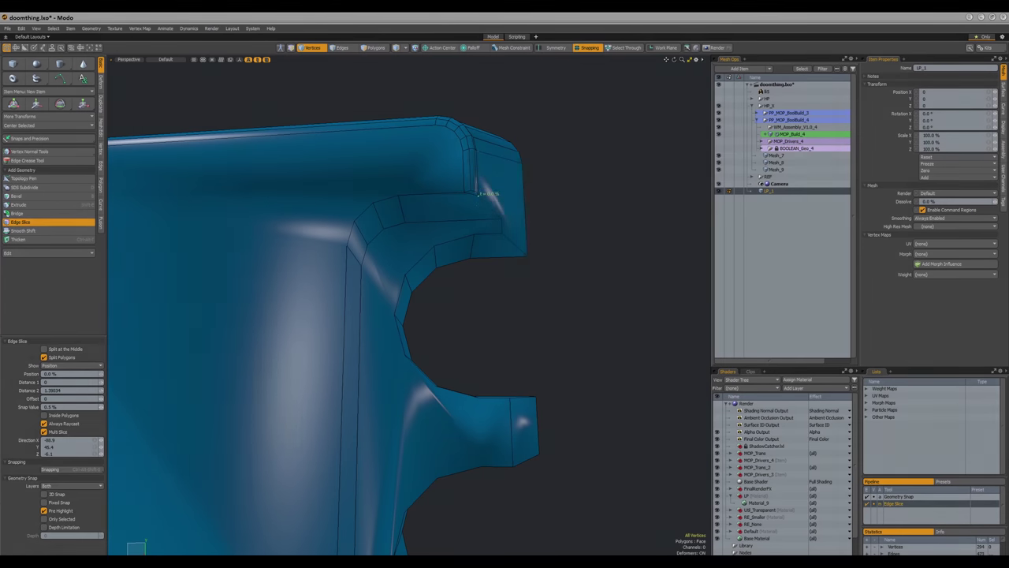
pyautogui.scroll(5, 396, 270)
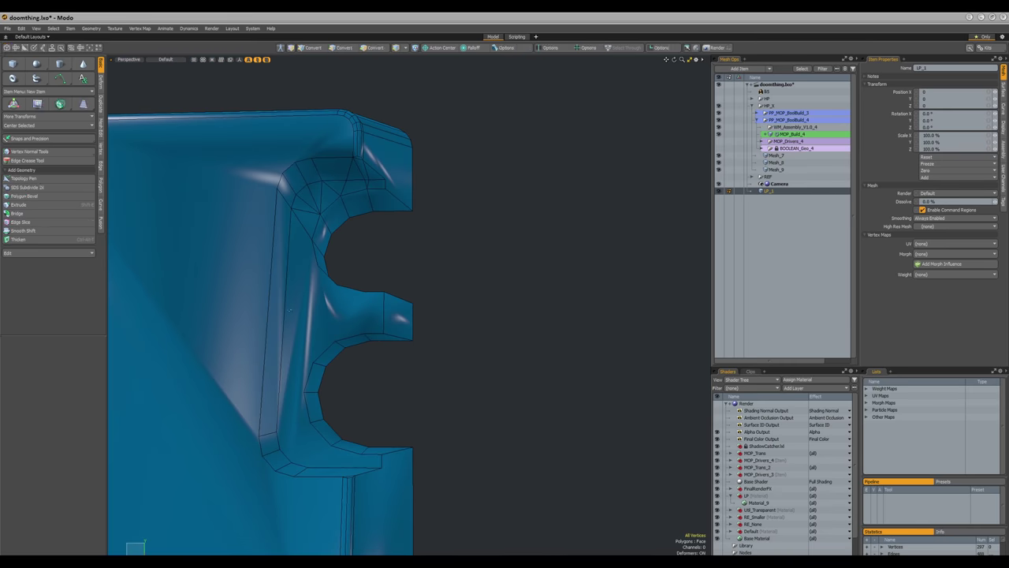
pyautogui.press('2')
pyautogui.scroll(4, 323, 308)
pyautogui.click(371, 248)
pyautogui.press('c')
pyautogui.click(291, 271)
pyautogui.click(293, 394)
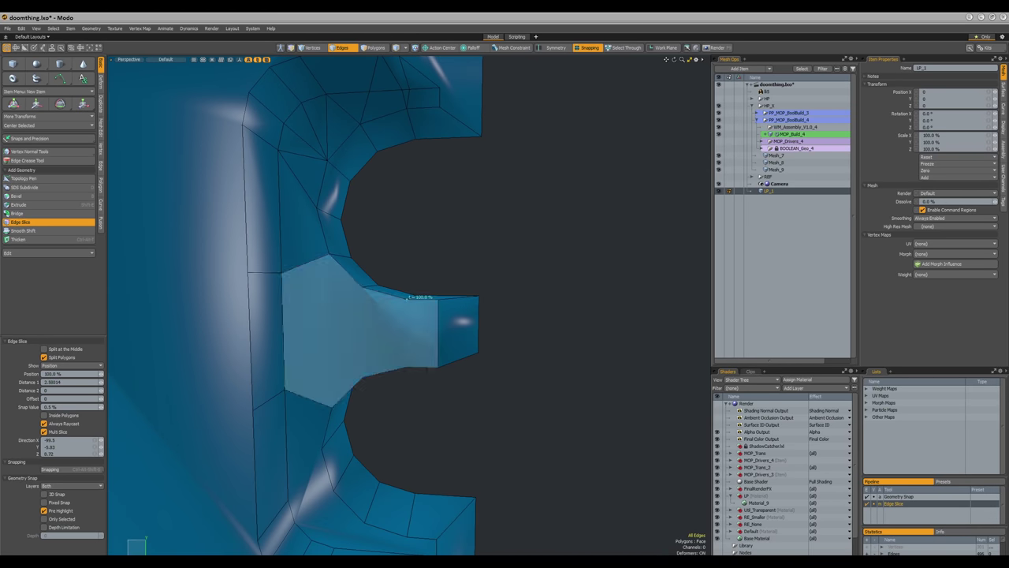
pyautogui.click(407, 297)
pyautogui.click(362, 288)
pyautogui.click(362, 376)
pyautogui.click(285, 389)
# - Edge-slice the recess face between its lower rounded corner and the lower cutout
pyautogui.press('c')
pyautogui.click(336, 322)
pyautogui.click(289, 396)
pyautogui.click(352, 381)
pyautogui.click(298, 427)
pyautogui.click(395, 423)
pyautogui.keyDown('alt'); pyautogui.moveTo(396, 424); pyautogui.dragTo(436, 327); pyautogui.keyUp('alt')
pyautogui.click(444, 446)
pyautogui.press('space')
pyautogui.press('1')
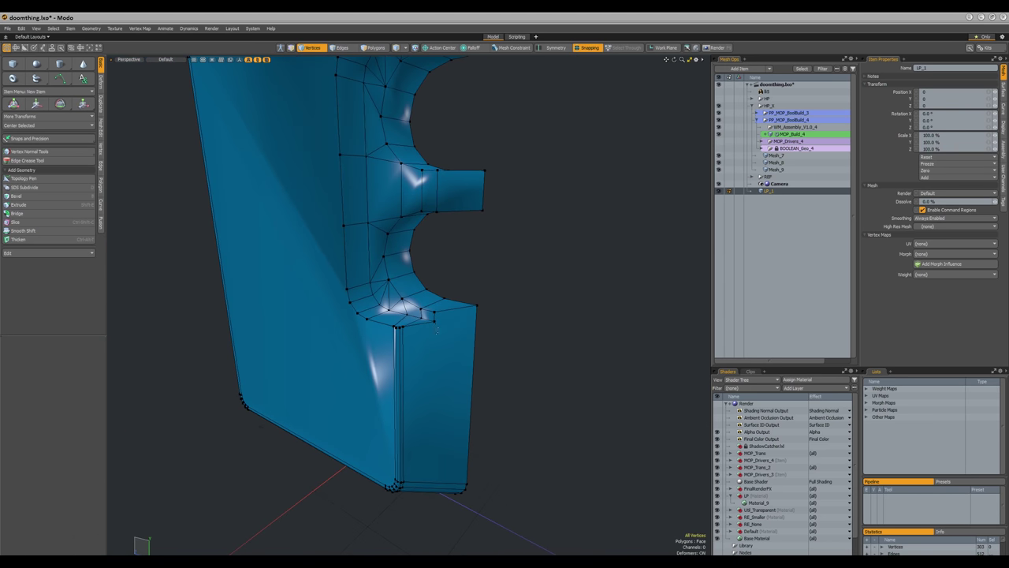
# - Split the faces adjoining the lower cutout by connecting pairs of vertices on the shell
pyautogui.click(466, 417)
pyautogui.keyDown('alt'); pyautogui.moveTo(465, 418); pyautogui.dragTo(402, 311); pyautogui.keyUp('alt')
pyautogui.click(391, 316)
pyautogui.keyDown('shift'); pyautogui.click(439, 245); pyautogui.keyUp('shift')
pyautogui.press('2')
pyautogui.click(381, 269)
pyautogui.hotkey('alt', 'l')
pyautogui.hotkey('alt', 'BackSpace')
pyautogui.hotkey('alt', 'BackSpace')
pyautogui.scroll(-5, 462, 329)
pyautogui.press('1')
pyautogui.click(468, 258)
pyautogui.keyDown('shift'); pyautogui.click(468, 306); pyautogui.keyUp('shift')
pyautogui.hotkey('shift', 's')
# - Connect the vertices of the recess's lower rounded corner to the shell's lower outer corner
pyautogui.keyDown('alt'); pyautogui.moveTo(468, 307); pyautogui.dragTo(457, 234); pyautogui.keyUp('alt')
pyautogui.press('2')
pyautogui.scroll(3, 473, 181)
pyautogui.scroll(4, 505, 213)
pyautogui.keyDown('alt'); pyautogui.moveTo(508, 209); pyautogui.dragTo(447, 219); pyautogui.keyUp('alt')
pyautogui.keyDown('alt'); pyautogui.moveTo(265, 232); pyautogui.dragTo(405, 307); pyautogui.keyUp('alt')
pyautogui.press('1')
pyautogui.keyDown('shift'); pyautogui.click(376, 349); pyautogui.keyUp('shift')
pyautogui.keyDown('shift'); pyautogui.click(352, 319); pyautogui.keyUp('shift')
pyautogui.keyDown('shift'); pyautogui.click(317, 246); pyautogui.keyUp('shift')
pyautogui.keyDown('shift'); pyautogui.click(340, 277); pyautogui.keyUp('shift')
pyautogui.press('p')
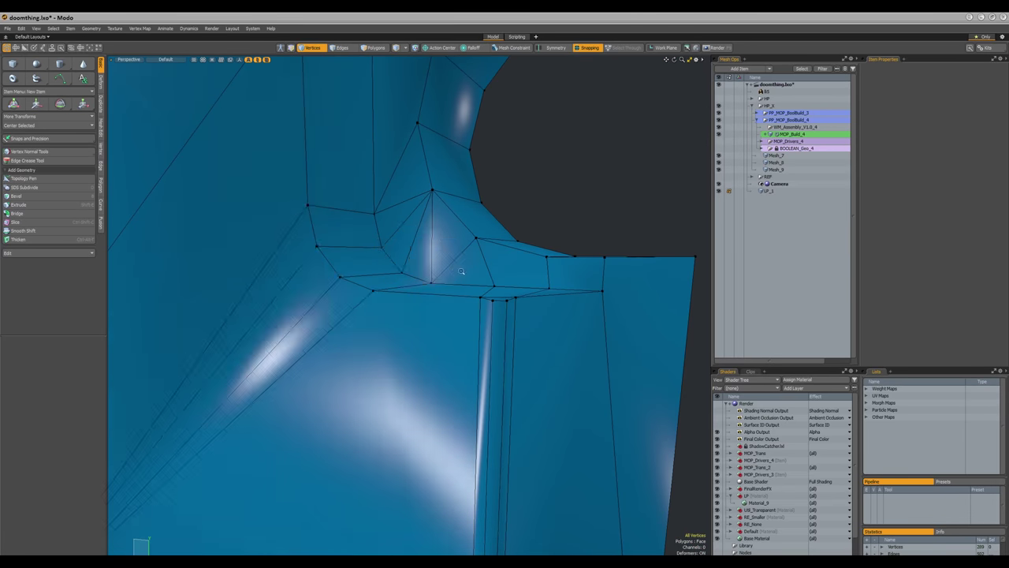
# - Connect the vertices of the recess's upper rounded corner to the shell's upper outer corner and check the new edges
pyautogui.scroll(-5, 410, 299)
pyautogui.click(442, 336)
pyautogui.keyDown('alt'); pyautogui.moveTo(441, 336); pyautogui.dragTo(512, 339); pyautogui.keyUp('alt')
pyautogui.keyDown('shift'); pyautogui.click(270, 276); pyautogui.keyUp('shift')
pyautogui.keyDown('shift'); pyautogui.click(271, 268); pyautogui.keyUp('shift')
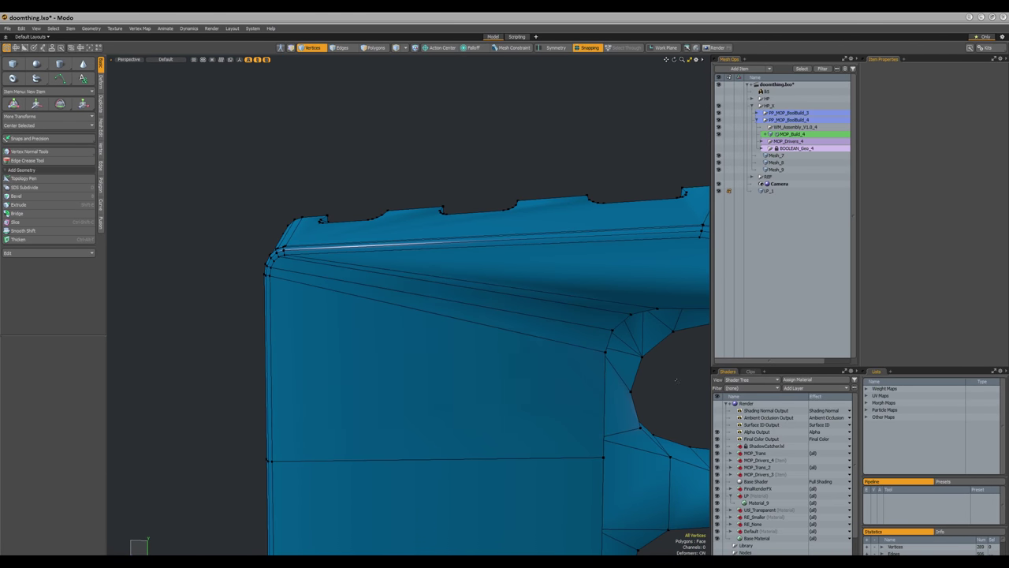
pyautogui.keyDown('alt'); pyautogui.keyDown('shift'); pyautogui.moveTo(676, 380); pyautogui.dragTo(401, 302); pyautogui.keyUp('shift'); pyautogui.keyUp('alt')
pyautogui.click(455, 228)
pyautogui.scroll(-4, 456, 253)
pyautogui.keyDown('alt'); pyautogui.keyDown('shift'); pyautogui.moveTo(442, 386); pyautogui.dragTo(465, 197); pyautogui.keyUp('shift'); pyautogui.keyUp('alt')
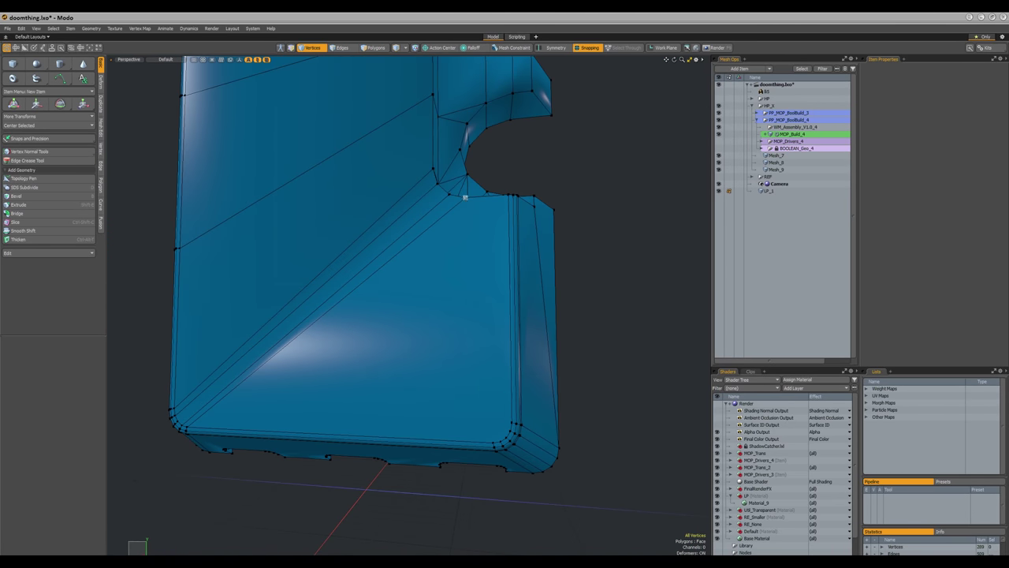
pyautogui.hotkey('ctrl', 'z')
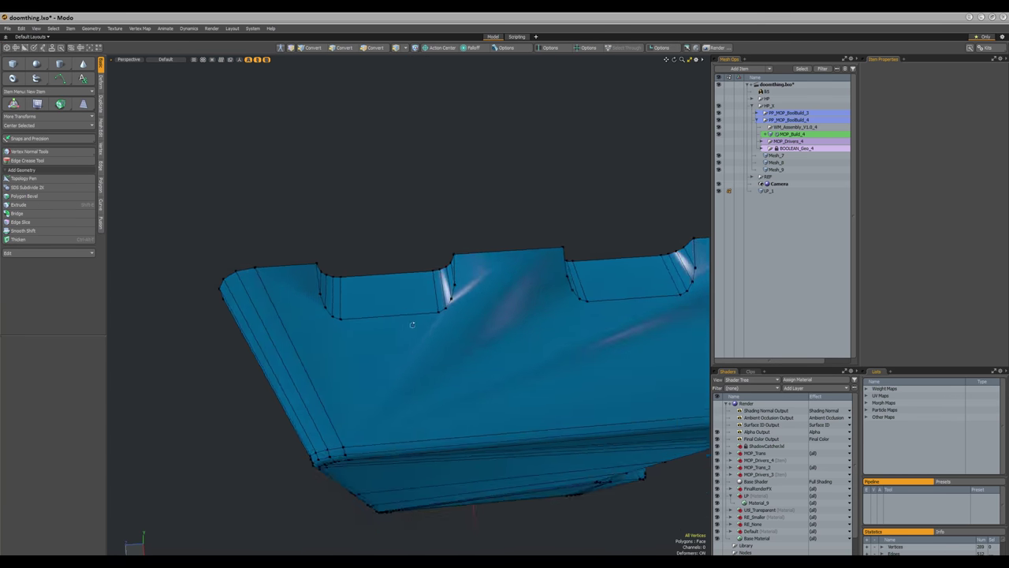
# - Add edge loops across the shell's upper bevel, placed opposite the tabs between the notches
pyautogui.hotkey('alt', 'c')
pyautogui.click(401, 416)
pyautogui.keyDown('alt'); pyautogui.keyDown('shift'); pyautogui.moveTo(401, 415); pyautogui.dragTo(268, 366); pyautogui.keyUp('shift'); pyautogui.keyUp('alt')
pyautogui.click(418, 361)
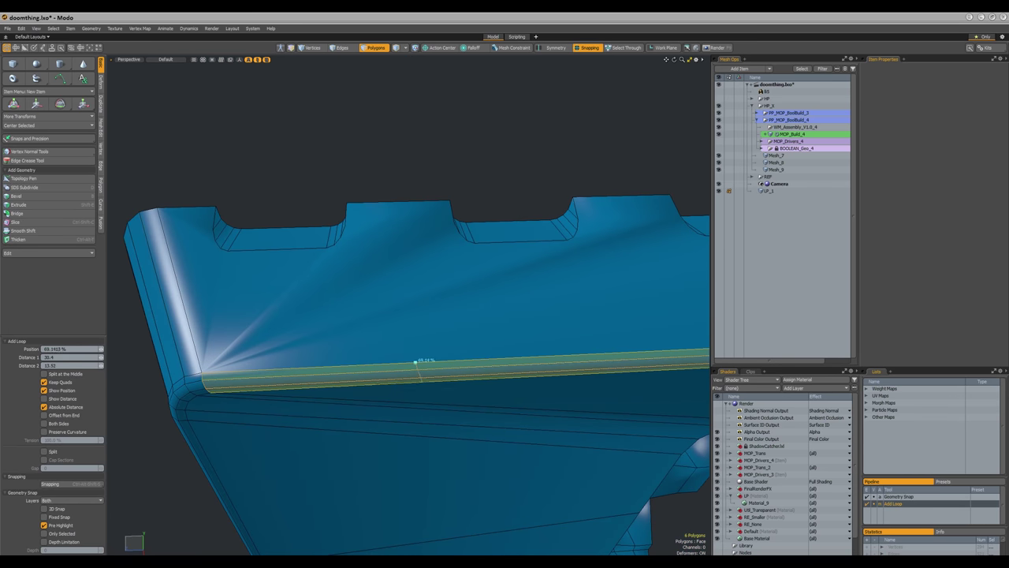
pyautogui.keyDown('alt'); pyautogui.keyDown('shift'); pyautogui.moveTo(418, 361); pyautogui.dragTo(209, 341); pyautogui.keyUp('shift'); pyautogui.keyUp('alt')
pyautogui.click(388, 342)
pyautogui.scroll(-5, 390, 340)
pyautogui.keyDown('alt'); pyautogui.moveTo(389, 340); pyautogui.dragTo(423, 305); pyautogui.keyUp('alt')
pyautogui.press('space')
pyautogui.scroll(5, 423, 378)
# - Add matching edge loops across the shell's lower bevel, opposite the tabs between the lower notches
pyautogui.click(412, 435)
pyautogui.hotkey('alt', 'c')
pyautogui.click(365, 412)
pyautogui.click(402, 350)
# - Connect the rounded vertices of the end notch on the lower side to the adjacent corner vertex of the shell's bevel
pyautogui.press('1')
pyautogui.click(410, 323)
pyautogui.hotkey('ctrl', 'z')
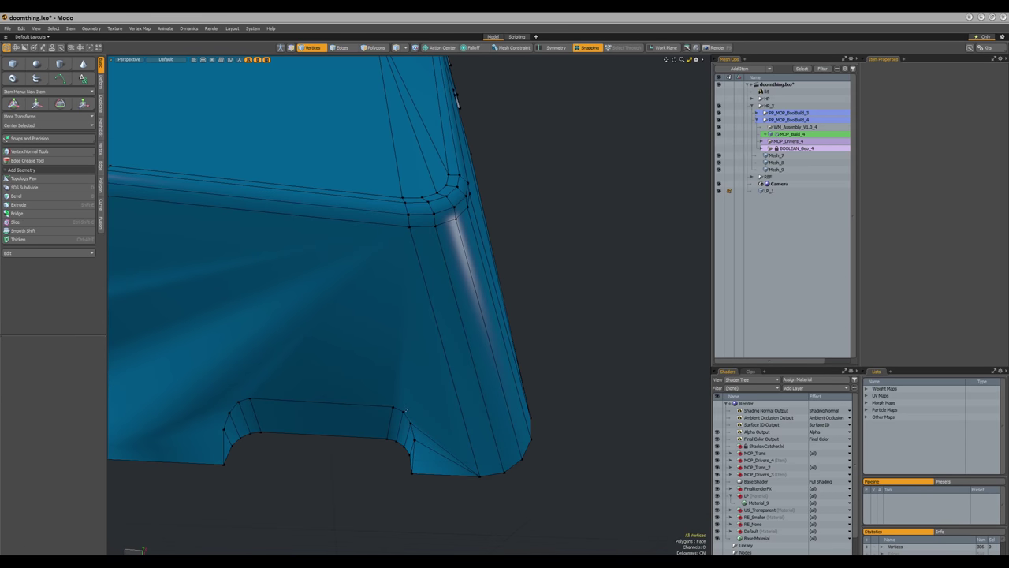
pyautogui.click(348, 328)
pyautogui.keyDown('alt'); pyautogui.moveTo(348, 329); pyautogui.dragTo(414, 370); pyautogui.keyUp('alt')
# - Connect the rounded vertices of the notches flanking each lower tab to the new loop vertex on the lower bevel
pyautogui.click(336, 259)
pyautogui.keyDown('shift'); pyautogui.click(464, 417); pyautogui.keyUp('shift')
pyautogui.keyDown('shift'); pyautogui.click(446, 433); pyautogui.keyUp('shift')
pyautogui.keyDown('shift'); pyautogui.click(452, 446); pyautogui.keyUp('shift')
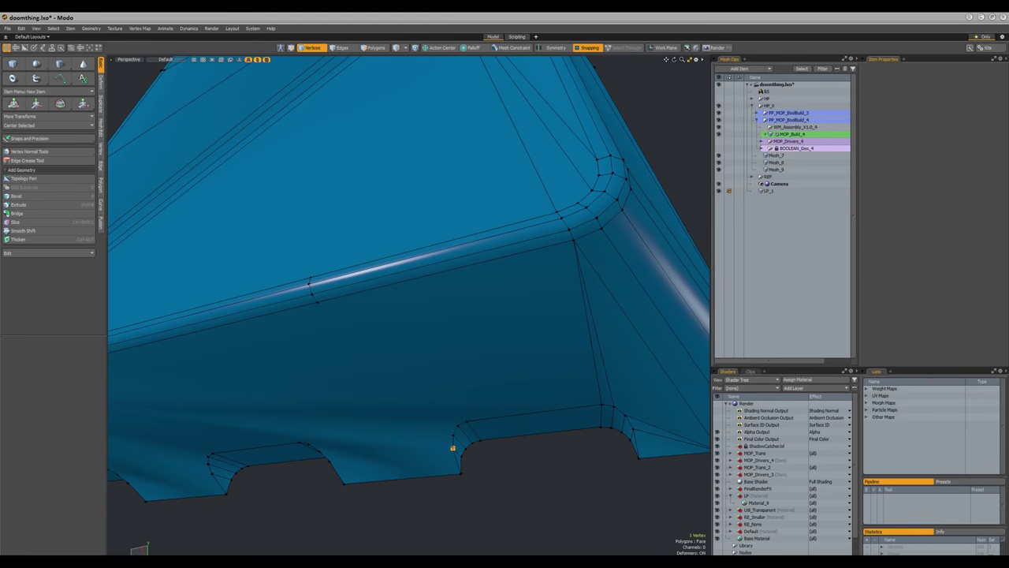
pyautogui.keyDown('shift'); pyautogui.moveTo(369, 442); pyautogui.dragTo(340, 423); pyautogui.keyUp('shift')
pyautogui.hotkey('ctrl', 'z')
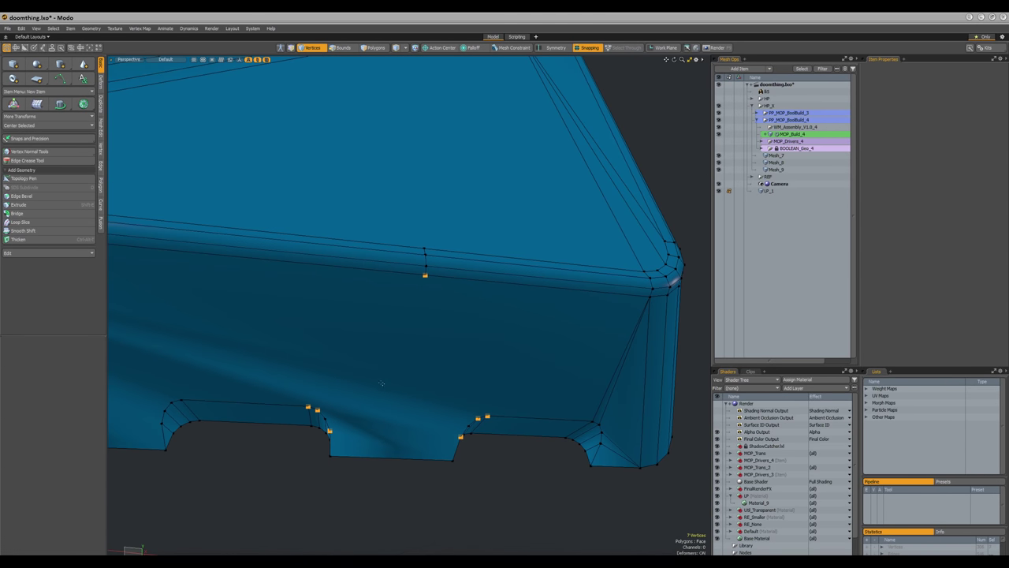
pyautogui.hotkey('ctrl', 'z')
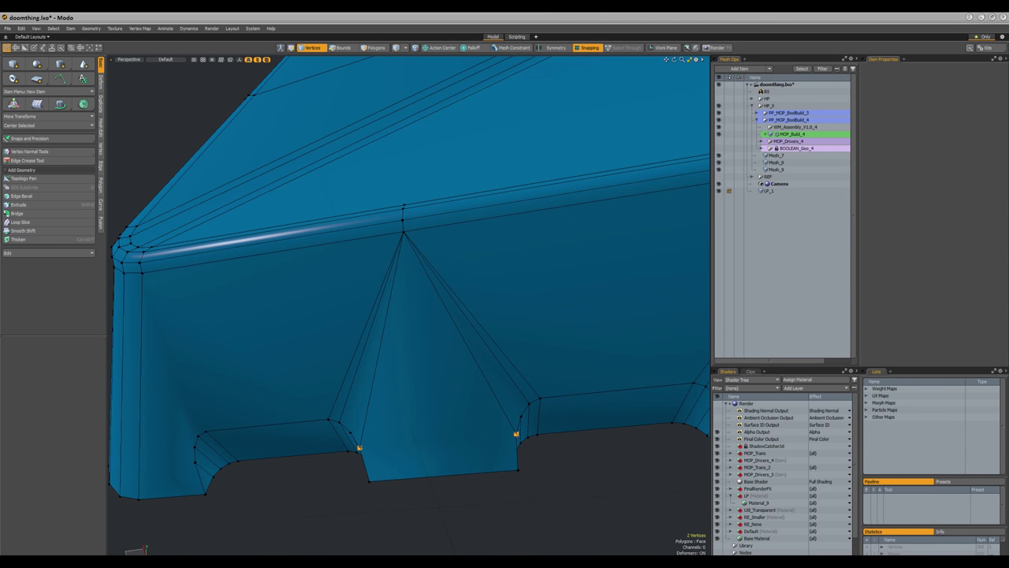
# - Edge-slice straight across the bases of the lower tabs, from one notch's side vertex to the next
pyautogui.press('c')
pyautogui.click(360, 448)
pyautogui.click(516, 434)
pyautogui.keyDown('alt'); pyautogui.moveTo(529, 394); pyautogui.dragTo(355, 371); pyautogui.keyUp('alt')
pyautogui.click(633, 405)
pyautogui.keyDown('alt'); pyautogui.moveTo(355, 331); pyautogui.dragTo(552, 316); pyautogui.keyUp('alt')
pyautogui.click(311, 471)
pyautogui.click(369, 407)
pyautogui.click(317, 228)
pyautogui.click(368, 407)
pyautogui.moveTo(536, 378)
pyautogui.keyDown('alt'); pyautogui.mouseDown()
pyautogui.moveTo(412, 360)
pyautogui.moveTo(523, 366)
pyautogui.mouseUp(); pyautogui.keyUp('alt')
pyautogui.scroll(-5, 412, 360)
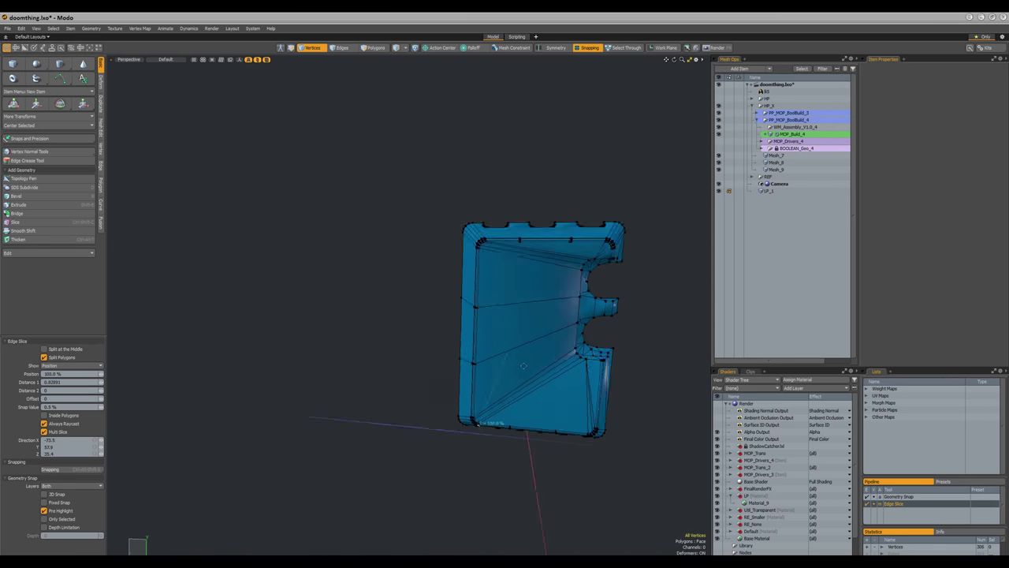
# - Edge-slice across the bases of the upper tabs between the side vertices of neighbouring notches
pyautogui.hotkey('ctrl', 'z')
pyautogui.hotkey('ctrl', 'z')
pyautogui.hotkey('ctrl', 'z')
pyautogui.hotkey('ctrl', 'z')
pyautogui.hotkey('ctrl', 'z')
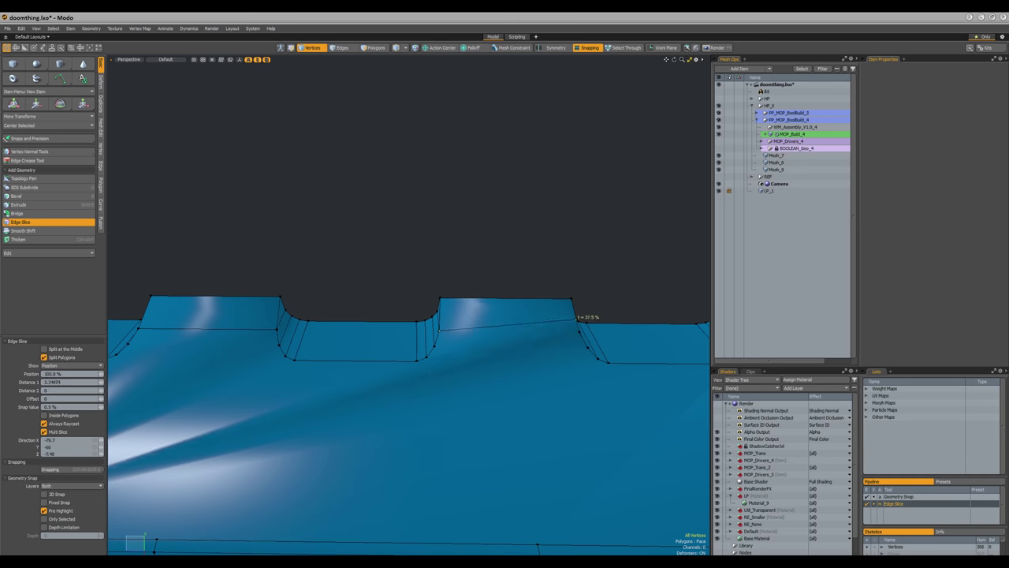
pyautogui.hotkey('ctrl', 'z')
pyautogui.hotkey('ctrl', 'z')
pyautogui.hotkey('ctrl', 'z')
pyautogui.hotkey('ctrl', 'z')
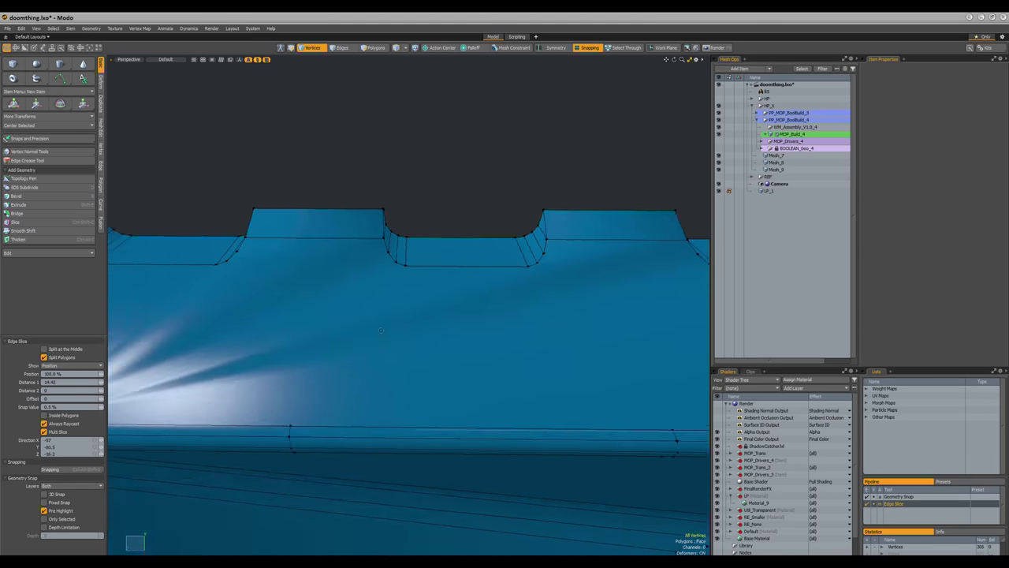
# - Connect the rounded vertices of the upper notches to the loop vertices on the shell's upper bevel
pyautogui.hotkey('ctrl', 'z')
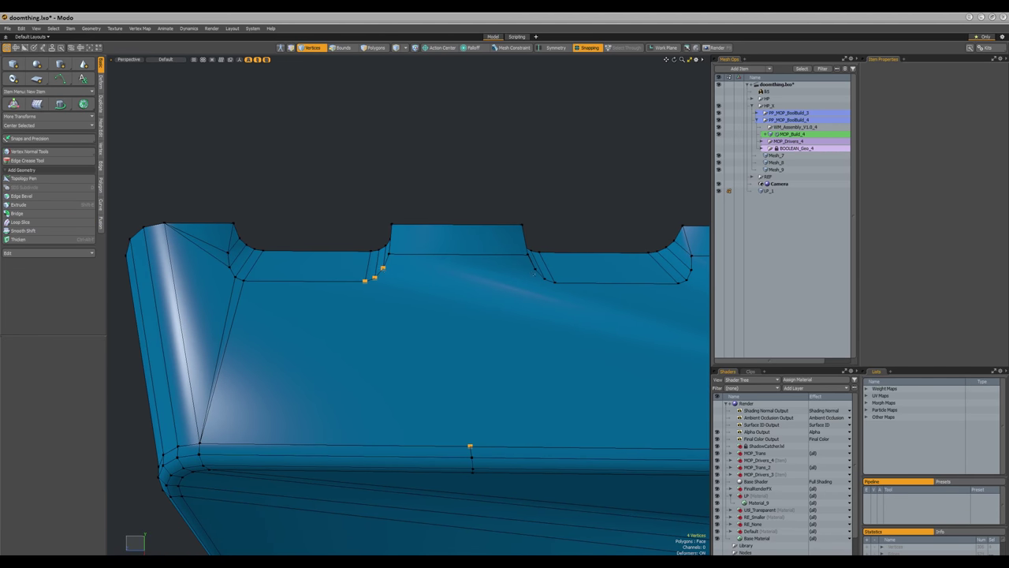
pyautogui.hotkey('ctrl', 'z')
pyautogui.hotkey('ctrl', 'z')
pyautogui.hotkey('ctrl', 'z')
pyautogui.hotkey('ctrl', 'z')
pyautogui.hotkey('ctrl', 'z')
pyautogui.hotkey('ctrl', 'z')
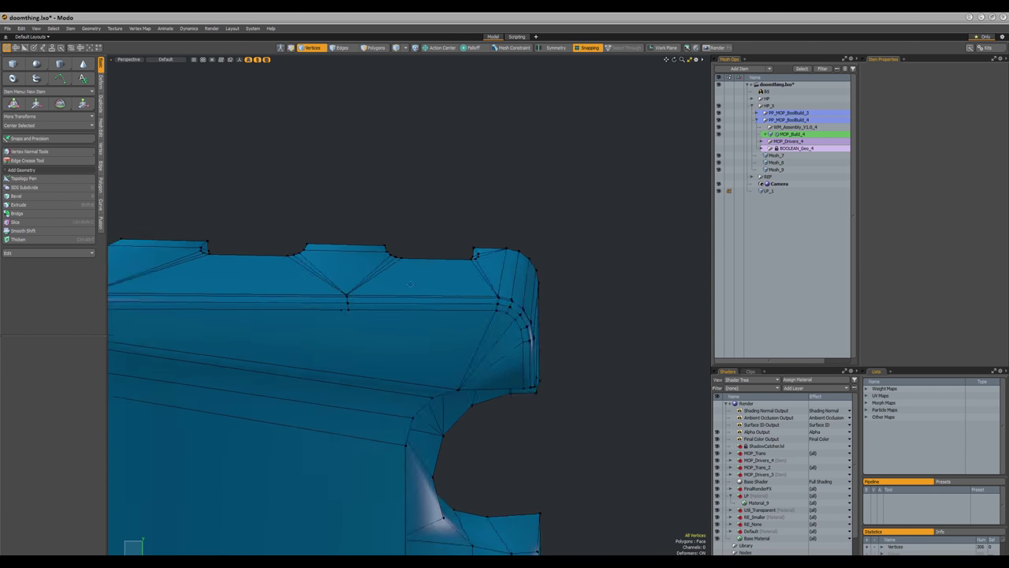
pyautogui.hotkey('ctrl', 'z')
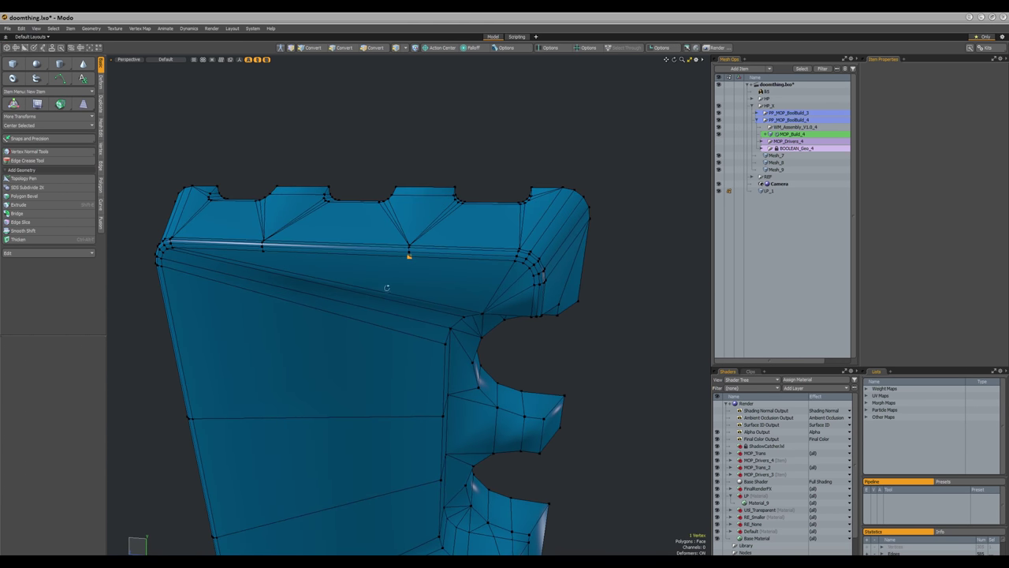
# - Connect the inner loop vertices of the upper and lower bevels to the front-face vertices beside the nearest side cutouts
pyautogui.click(326, 241)
pyautogui.click(409, 256)
pyautogui.keyDown('shift'); pyautogui.click(483, 314); pyautogui.keyUp('shift')
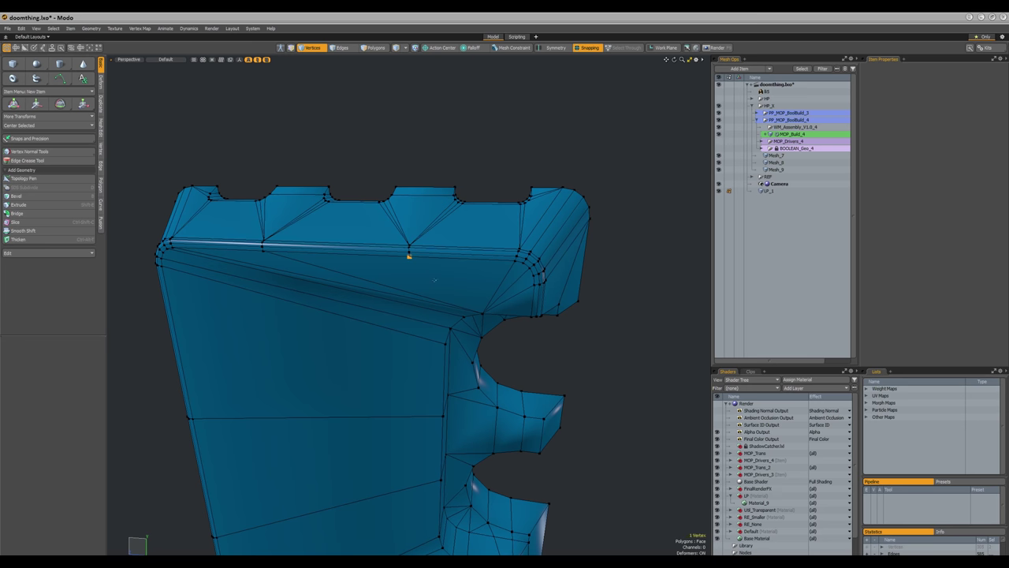
pyautogui.keyDown('alt'); pyautogui.moveTo(483, 282); pyautogui.dragTo(432, 371); pyautogui.keyUp('alt')
pyautogui.click(477, 187)
pyautogui.keyDown('shift'); pyautogui.click(259, 405); pyautogui.keyUp('shift')
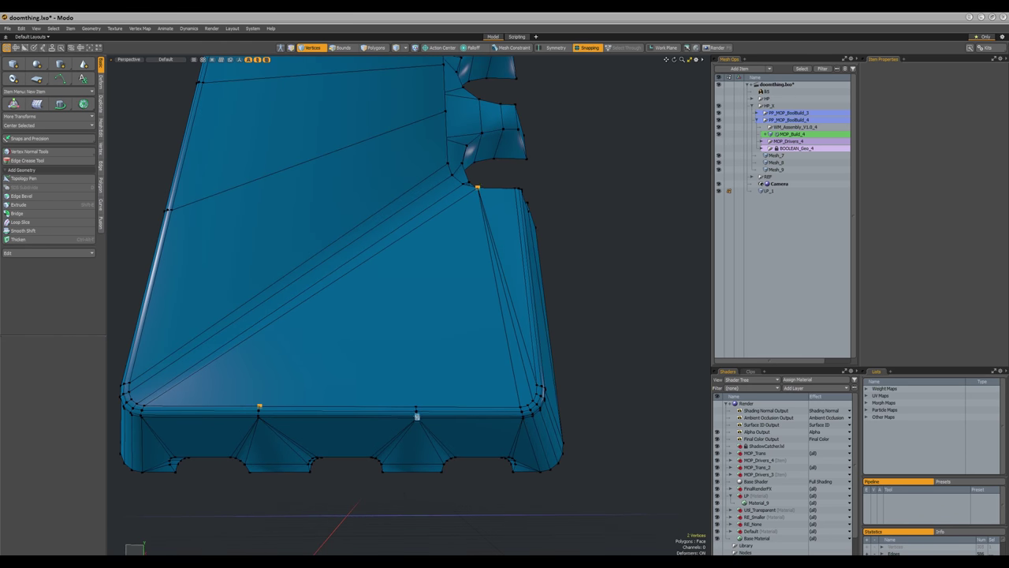
pyautogui.hotkey('ctrl', 'z')
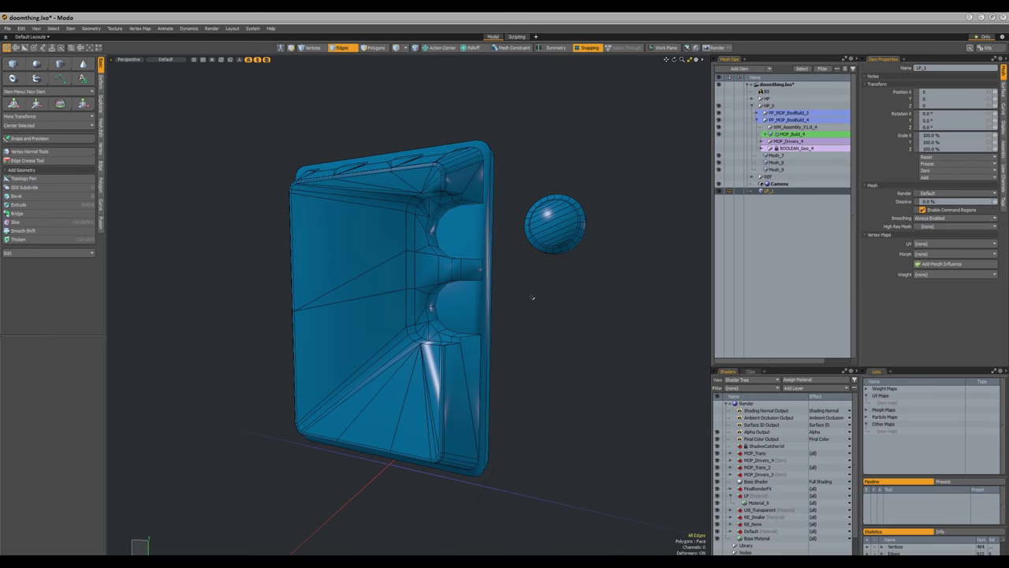
# - Duplicate the low-poly knob and place the copy at the second knob's position, with only the low-poly mesh shown
pyautogui.keyDown('alt'); pyautogui.moveTo(505, 206); pyautogui.dragTo(514, 275); pyautogui.keyUp('alt')
pyautogui.scroll(-4, 513, 249)
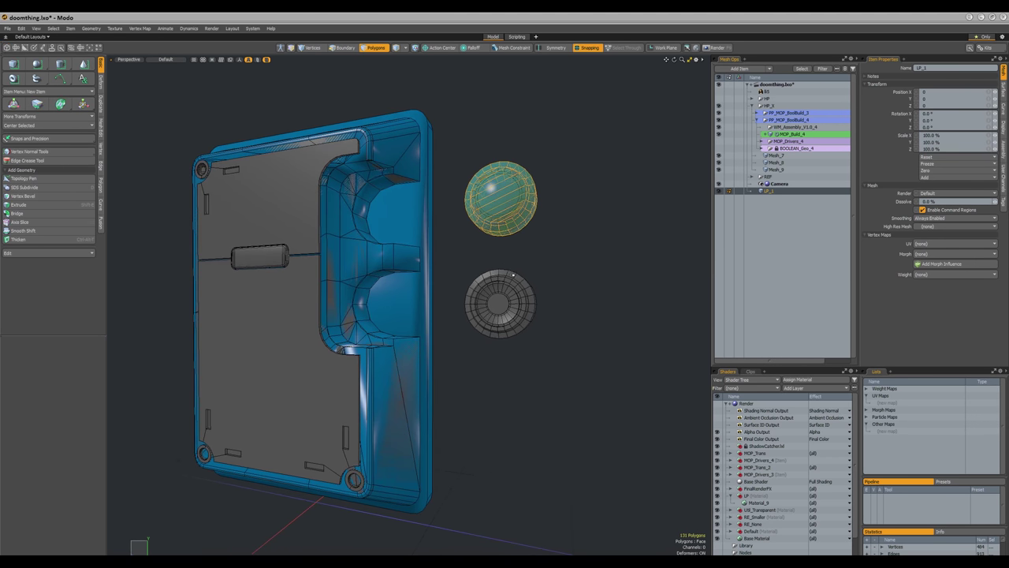
pyautogui.press('w')
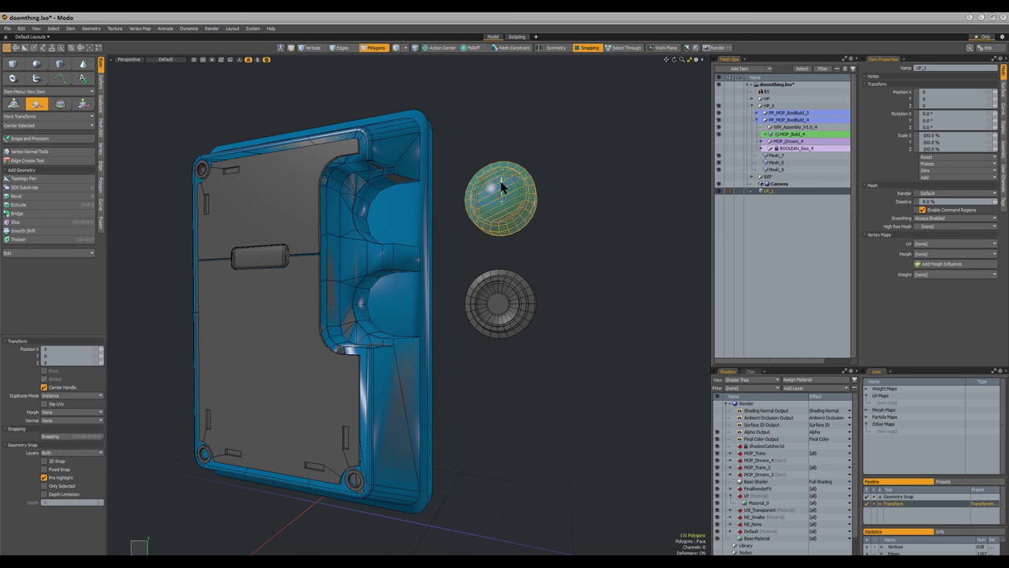
pyautogui.press('q')
pyautogui.click(582, 265)
pyautogui.moveTo(584, 266)
pyautogui.keyDown('alt'); pyautogui.mouseDown()
pyautogui.moveTo(581, 280)
pyautogui.moveTo(592, 269)
pyautogui.mouseUp(); pyautogui.keyUp('alt')
pyautogui.keyDown('alt'); pyautogui.moveTo(439, 239); pyautogui.dragTo(434, 318); pyautogui.keyUp('alt')
pyautogui.hotkey('shift', 'h')
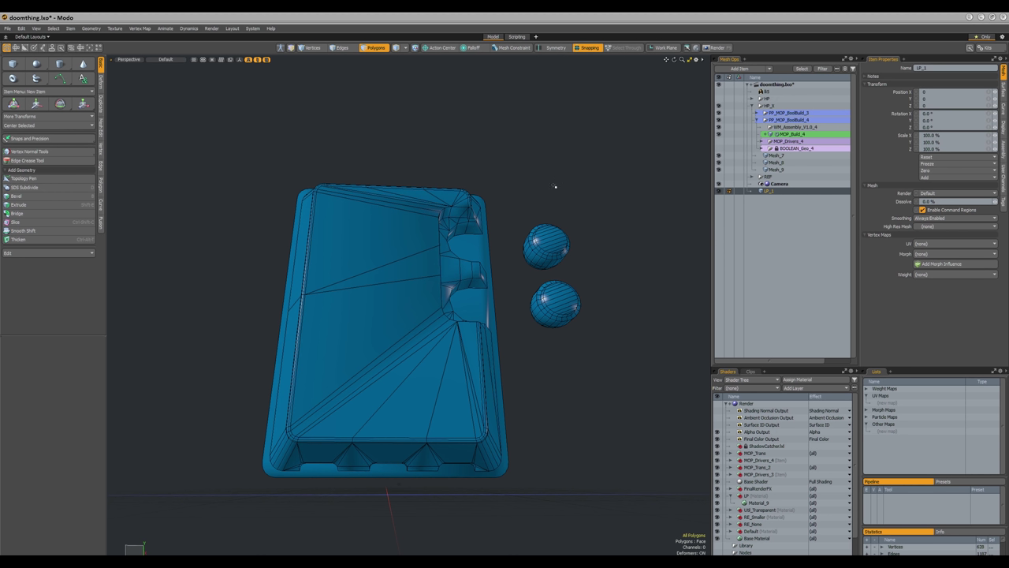
# - Remove the surplus edge in the faces around the shell's upper side cutout
pyautogui.keyDown('alt'); pyautogui.moveTo(507, 185); pyautogui.dragTo(478, 231); pyautogui.keyUp('alt')
pyautogui.scroll(5, 489, 197)
pyautogui.scroll(-2, 491, 192)
pyautogui.keyDown('alt'); pyautogui.moveTo(492, 192); pyautogui.dragTo(489, 251); pyautogui.keyUp('alt')
pyautogui.keyDown('alt'); pyautogui.moveTo(439, 273); pyautogui.dragTo(466, 296); pyautogui.keyUp('alt')
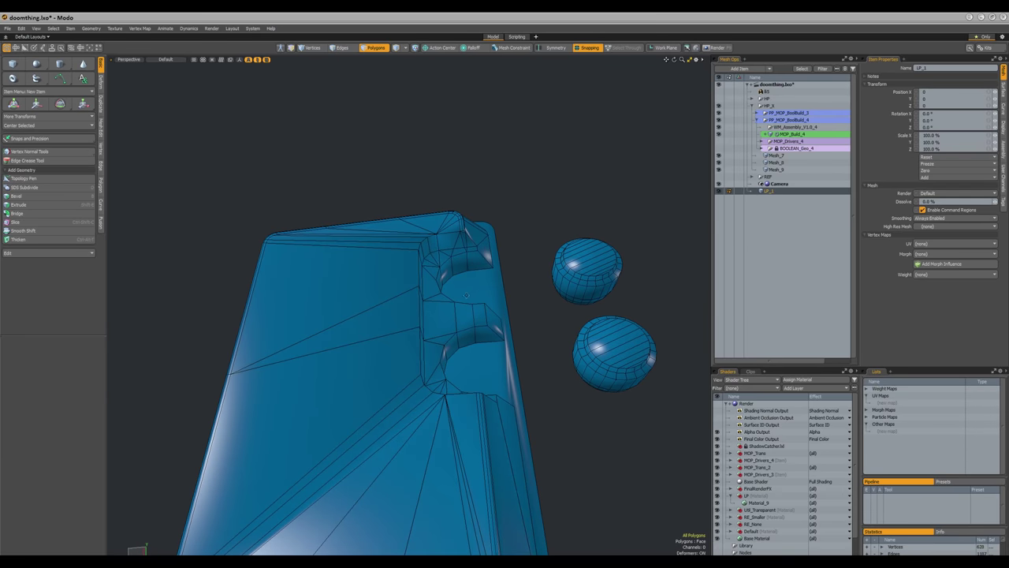
pyautogui.scroll(6, 484, 220)
pyautogui.scroll(-2, 477, 229)
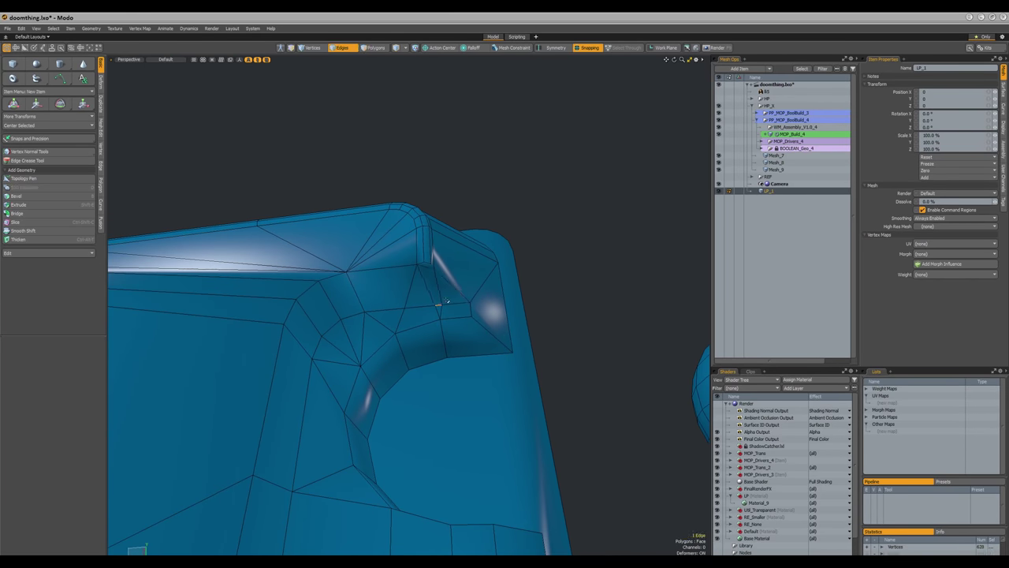
pyautogui.press('BackSpace')
pyautogui.scroll(-8, 473, 299)
pyautogui.keyDown('alt'); pyautogui.moveTo(465, 374); pyautogui.dragTo(457, 347); pyautogui.keyUp('alt')
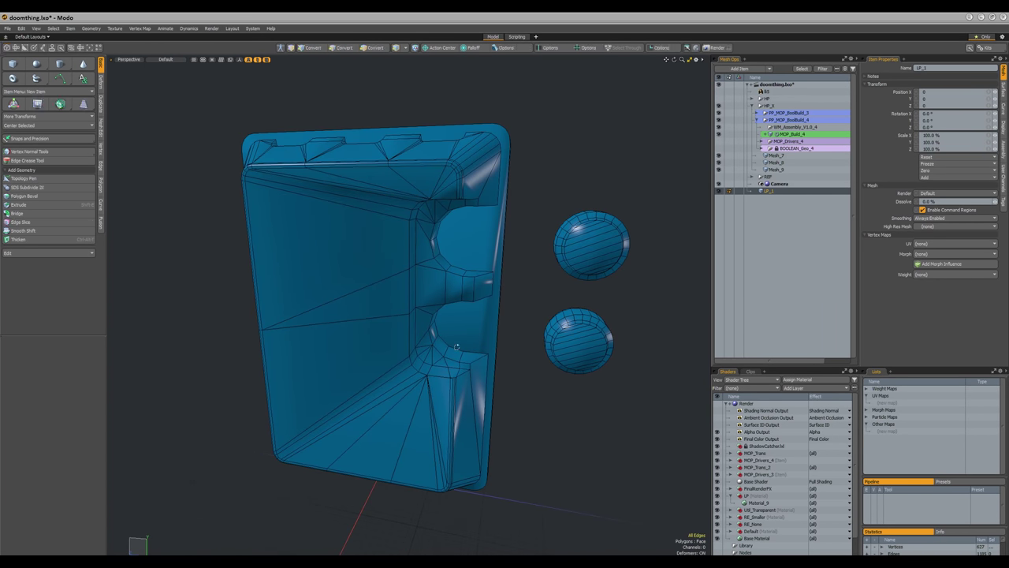
# - Examine the low-poly shell and its back plate polygons from several sides before unwrapping
pyautogui.keyDown('alt'); pyautogui.moveTo(379, 397); pyautogui.dragTo(408, 327); pyautogui.keyUp('alt')
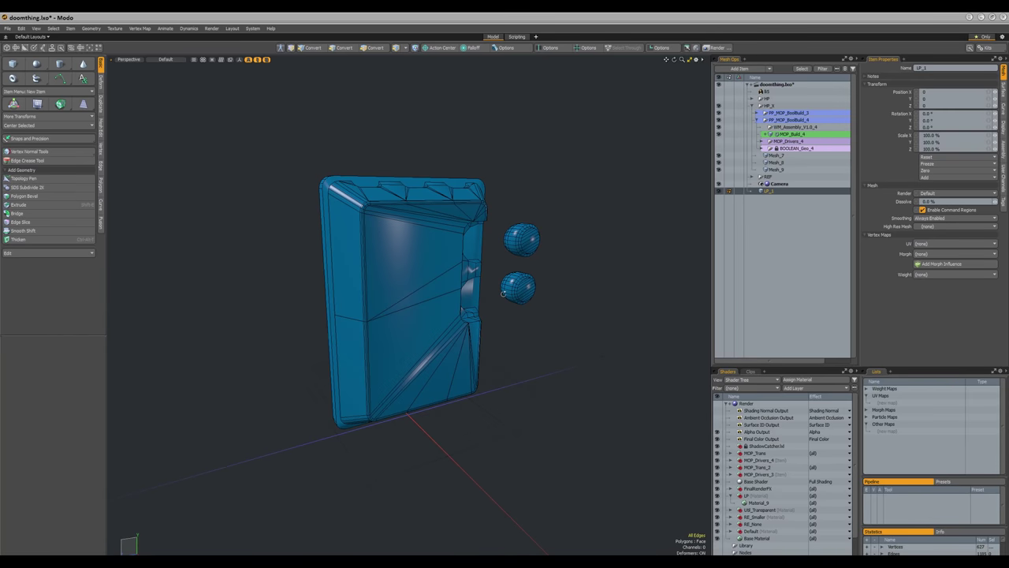
pyautogui.keyDown('alt'); pyautogui.moveTo(470, 269); pyautogui.dragTo(500, 257); pyautogui.keyUp('alt')
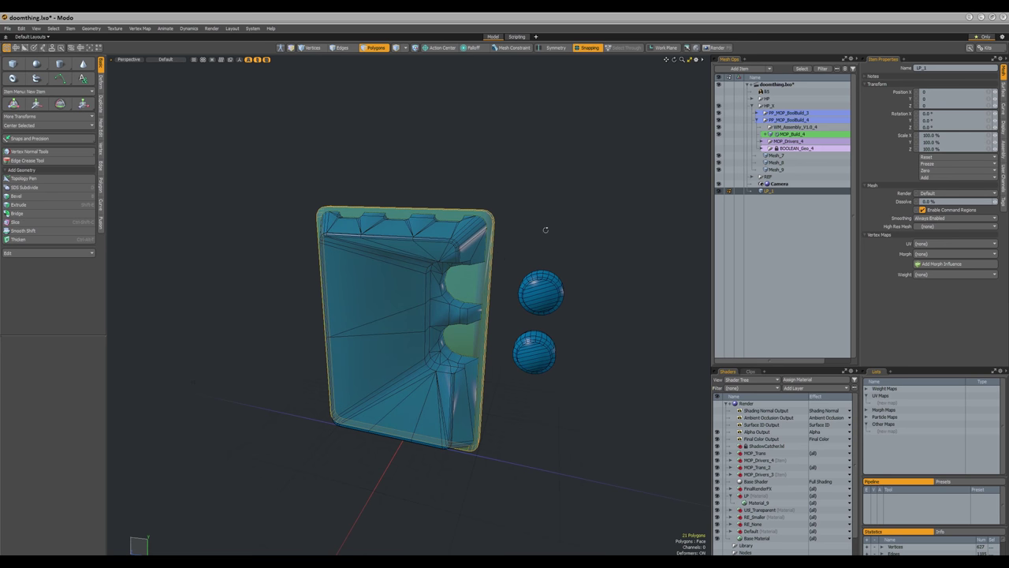
pyautogui.keyDown('alt'); pyautogui.moveTo(545, 230); pyautogui.dragTo(428, 313); pyautogui.keyUp('alt')
pyautogui.click(424, 328)
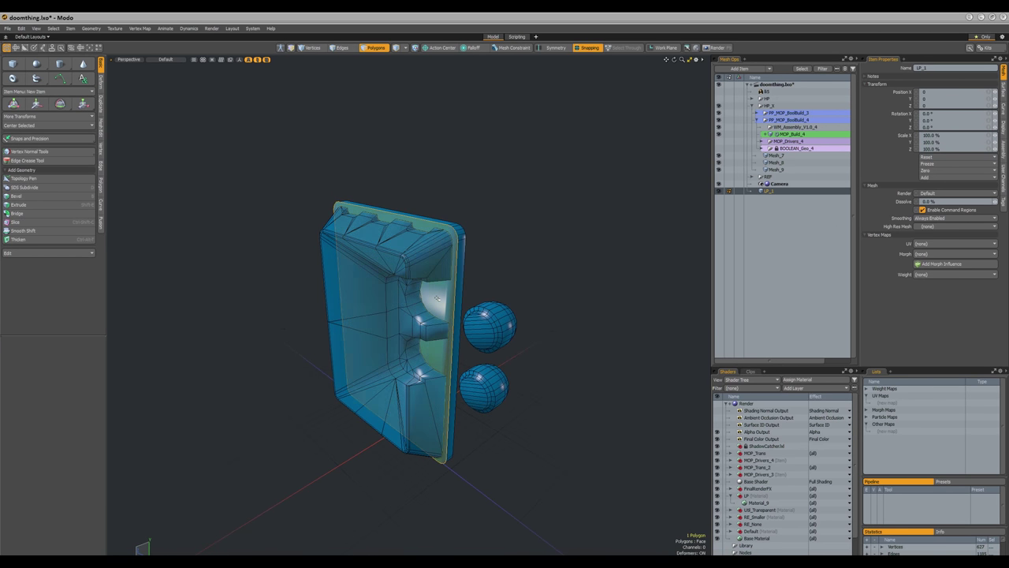
pyautogui.keyDown('alt'); pyautogui.moveTo(502, 259); pyautogui.dragTo(476, 236); pyautogui.keyUp('alt')
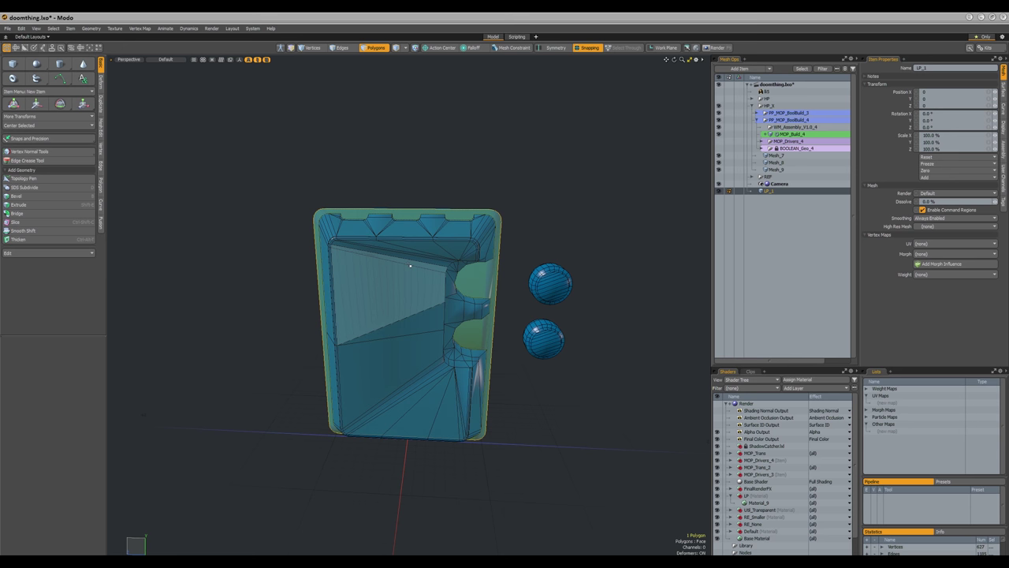
pyautogui.keyDown('alt'); pyautogui.moveTo(410, 266); pyautogui.dragTo(364, 361); pyautogui.keyUp('alt')
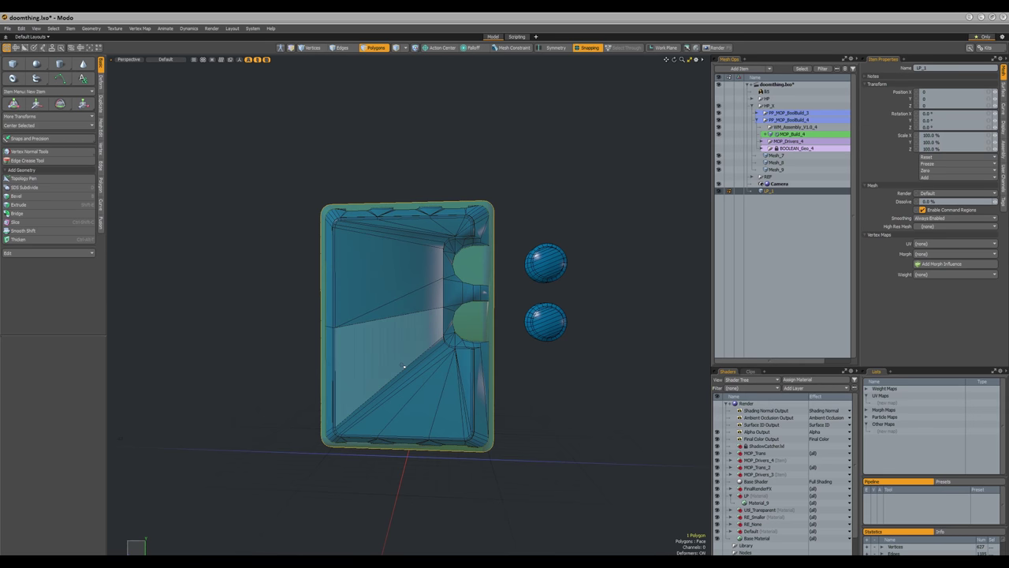
pyautogui.keyDown('alt'); pyautogui.moveTo(561, 216); pyautogui.dragTo(532, 232); pyautogui.keyUp('alt')
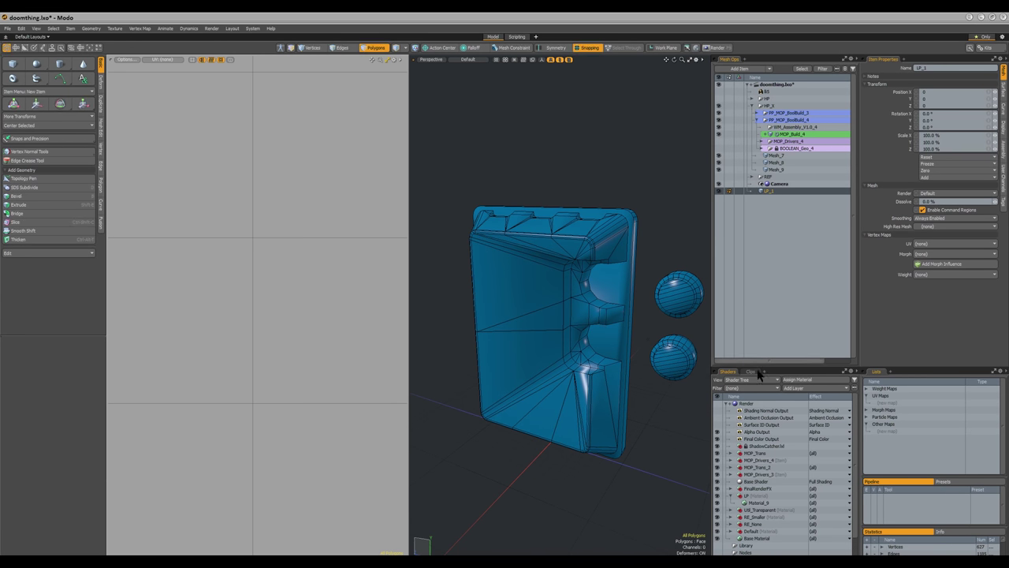
# - Create a UV map named Texture for LP_1 and frame its UV space
pyautogui.click(881, 403)
pyautogui.click(944, 386)
pyautogui.keyDown('alt'); pyautogui.keyDown('shift'); pyautogui.moveTo(269, 326); pyautogui.dragTo(326, 342); pyautogui.keyUp('shift'); pyautogui.keyUp('alt')
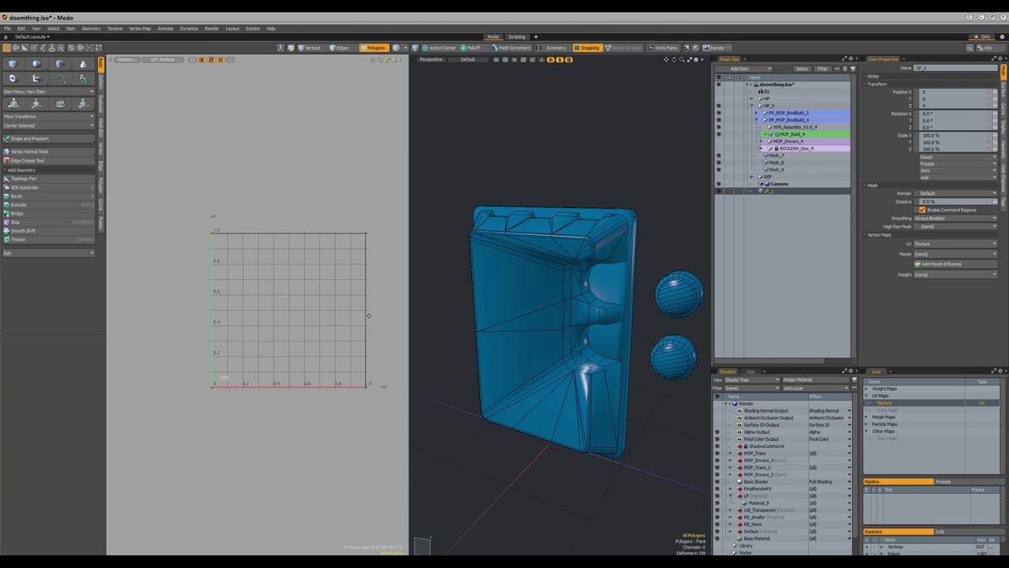
# - Select the connected back plate polygons, unwrap them into the Texture map and relax the resulting UV island
pyautogui.keyDown('alt'); pyautogui.moveTo(660, 275); pyautogui.dragTo(529, 297); pyautogui.keyUp('alt')
pyautogui.click(518, 288)
pyautogui.hotkey('shift', 'Up')
pyautogui.hotkey('shift', 'Up')
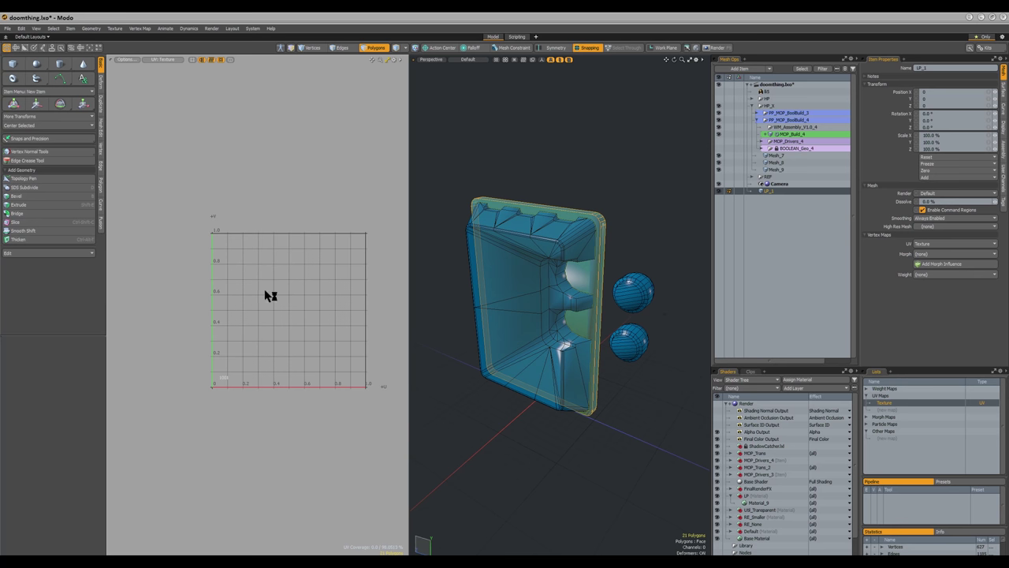
pyautogui.press('u')
pyautogui.keyDown('ctrl'); pyautogui.keyDown('alt'); pyautogui.moveTo(353, 233); pyautogui.dragTo(364, 250); pyautogui.keyUp('alt'); pyautogui.keyUp('ctrl')
pyautogui.press('u')
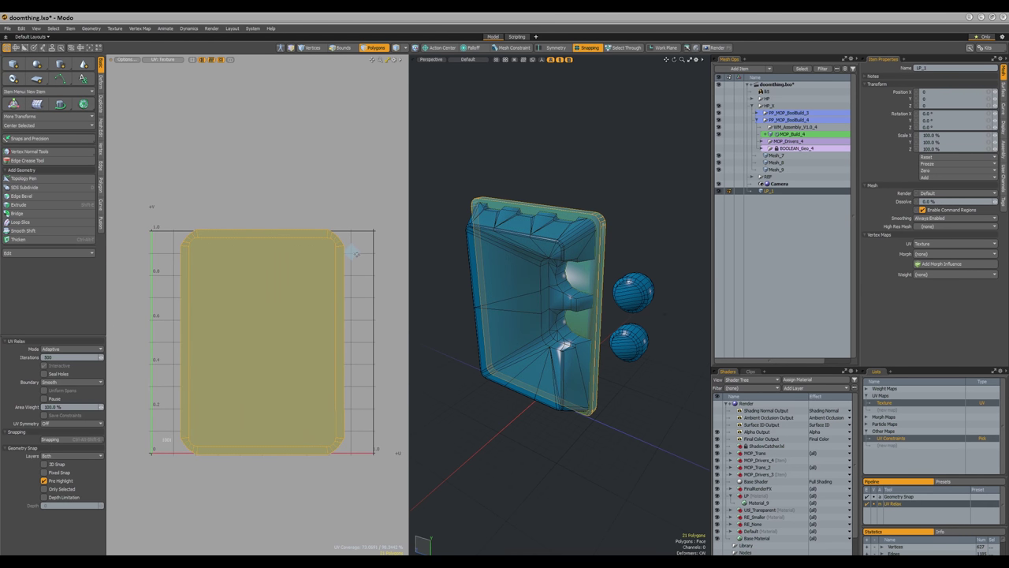
pyautogui.press('q')
# - Check where the back plate's side polygons lie in its UV island
pyautogui.scroll(3, 635, 232)
pyautogui.keyDown('alt'); pyautogui.moveTo(629, 230); pyautogui.dragTo(566, 237); pyautogui.keyUp('alt')
pyautogui.click(631, 267)
pyautogui.scroll(5, 628, 257)
pyautogui.keyDown('alt'); pyautogui.moveTo(568, 178); pyautogui.dragTo(611, 194); pyautogui.keyUp('alt')
pyautogui.click(590, 237)
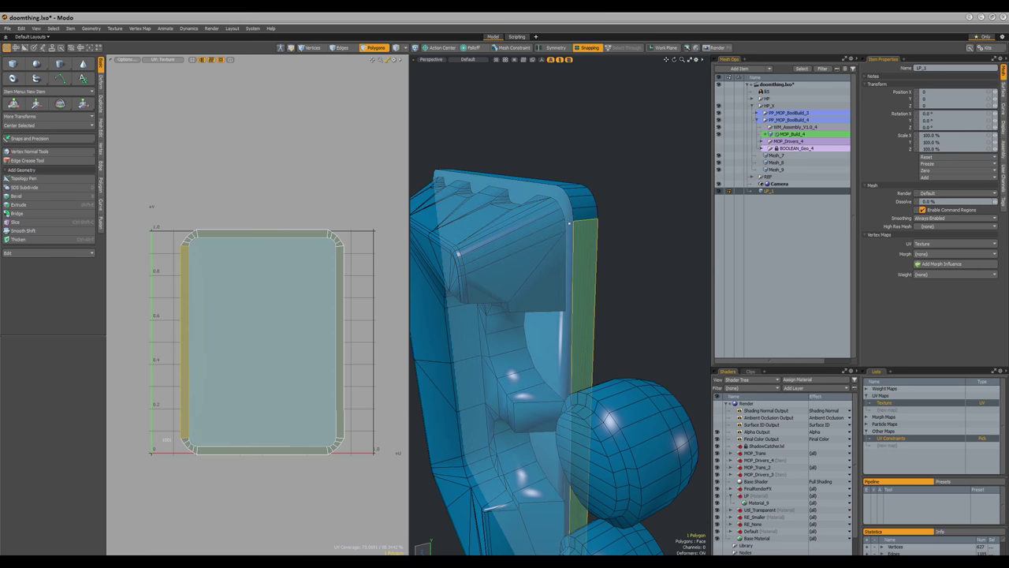
pyautogui.click(613, 226)
pyautogui.scroll(-2, 322, 289)
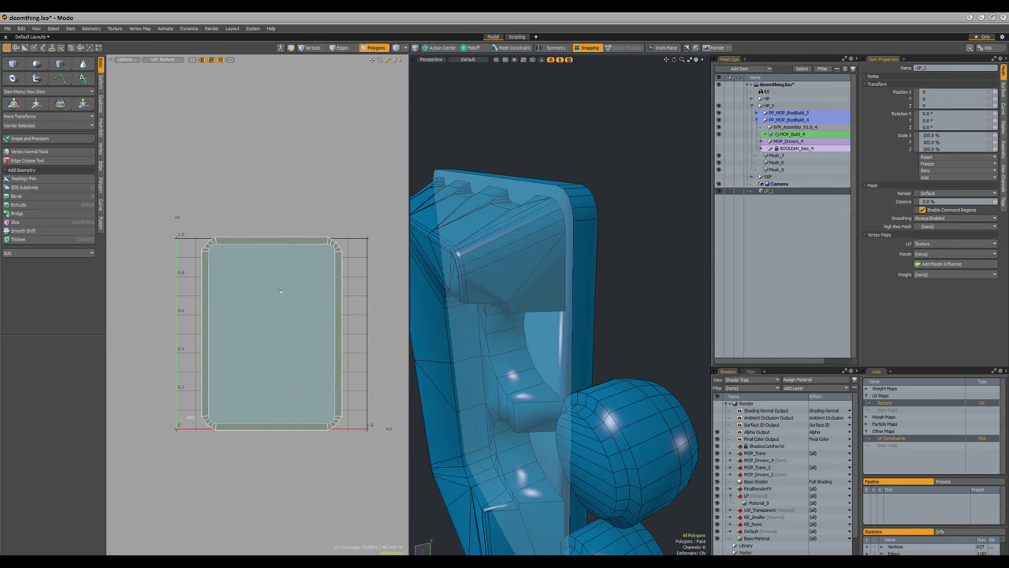
# - Select the whole back plate UV island and hide its polygons
pyautogui.doubleClick(312, 342)
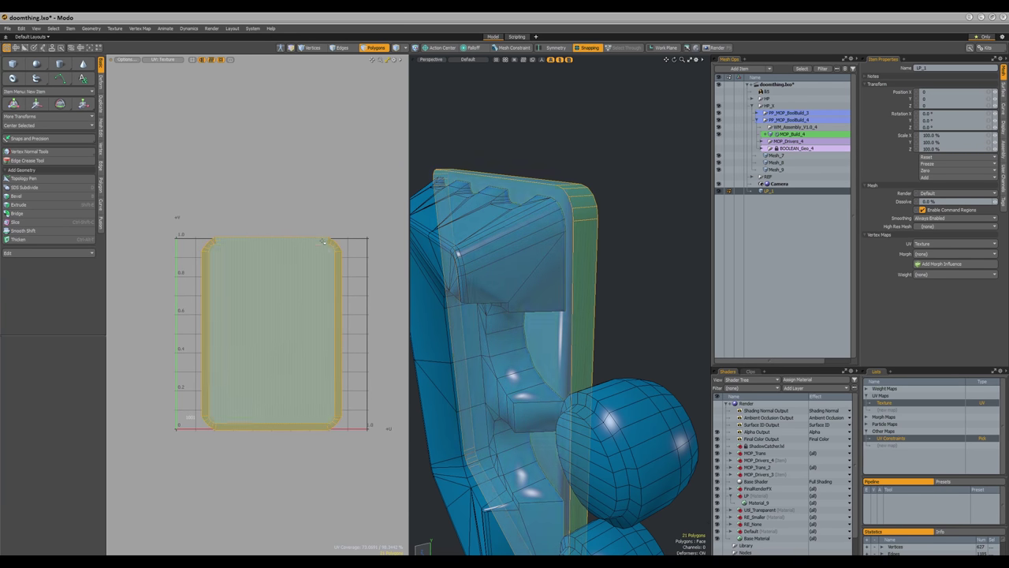
pyautogui.press('h')
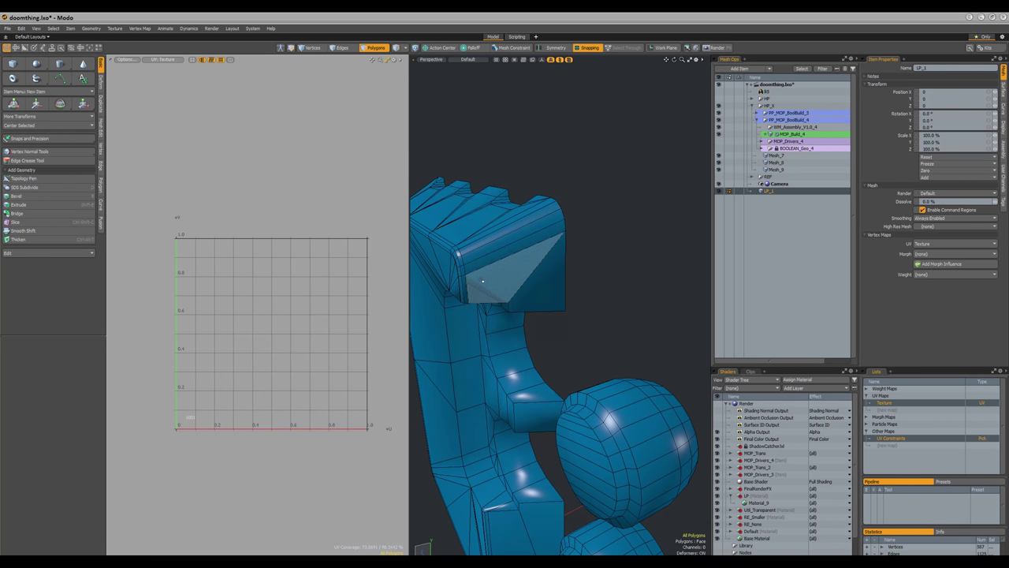
pyautogui.scroll(-4, 574, 315)
# - Select the flat end cap polygons on the front and back of the upper knob and hide them
pyautogui.keyDown('alt'); pyautogui.moveTo(527, 278); pyautogui.dragTo(560, 323); pyautogui.keyUp('alt')
pyautogui.scroll(5, 560, 324)
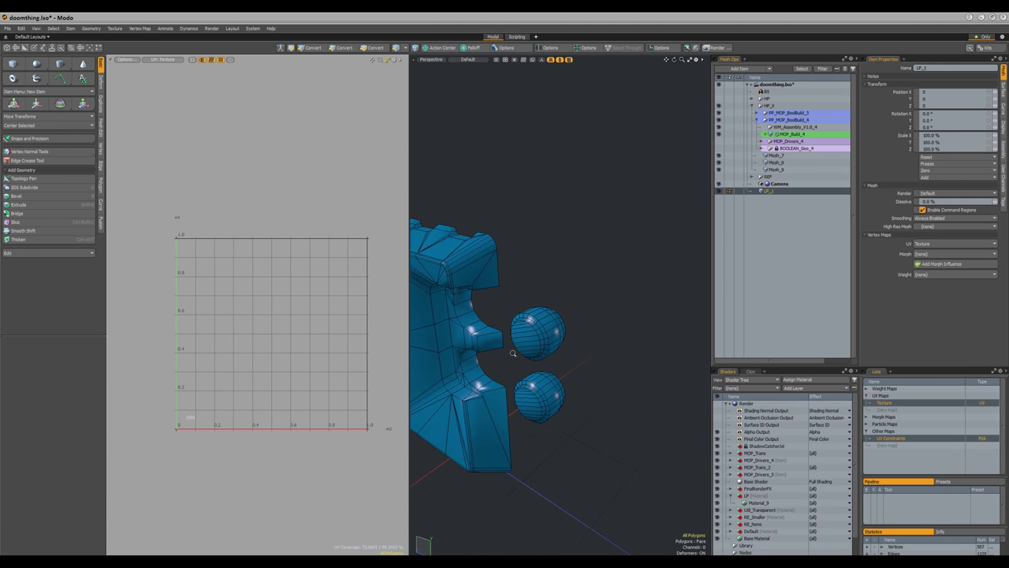
pyautogui.moveTo(497, 300)
pyautogui.mouseDown()
pyautogui.moveTo(534, 390)
pyautogui.moveTo(530, 366)
pyautogui.mouseUp()
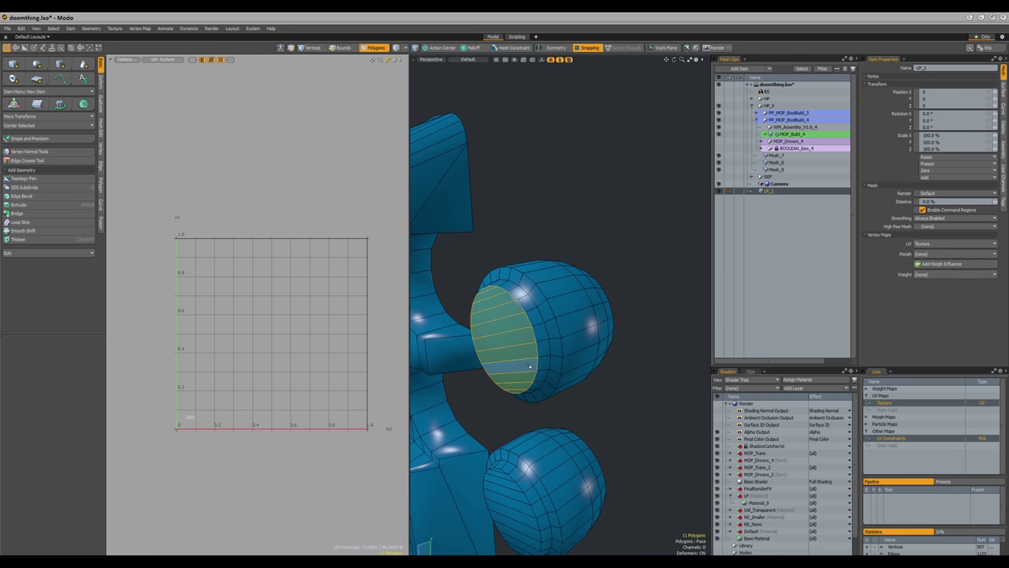
pyautogui.hotkey('shift', 'Up')
pyautogui.keyDown('alt'); pyautogui.moveTo(561, 247); pyautogui.dragTo(479, 284); pyautogui.keyUp('alt')
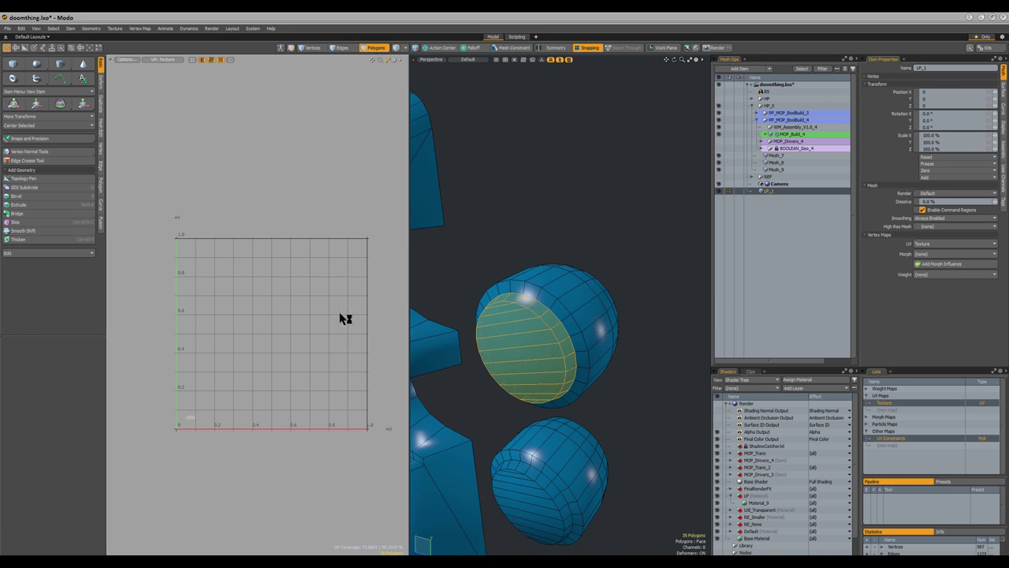
pyautogui.press('h')
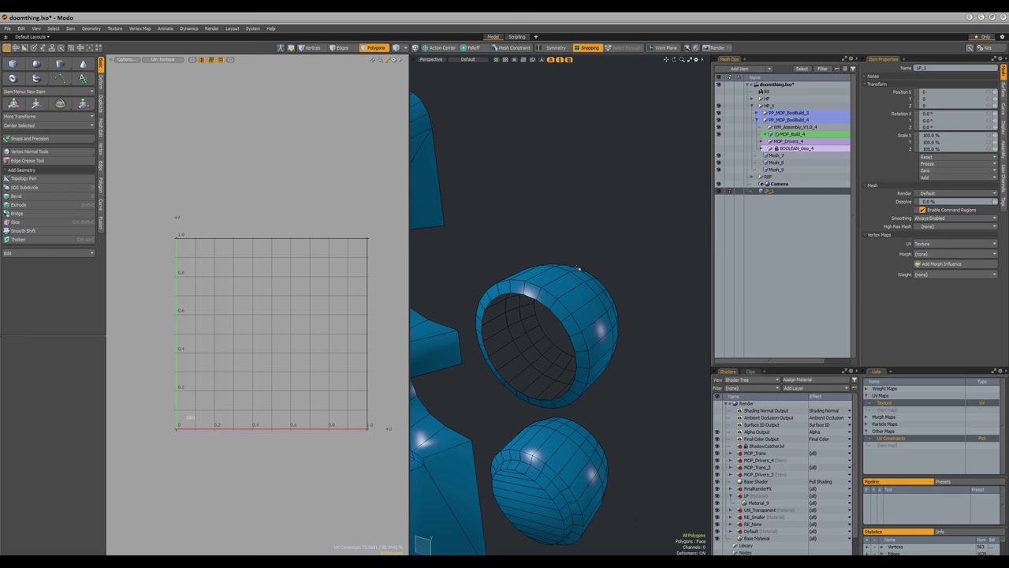
# - Select the upper knob's remaining connected side wall and try a Cylinder - Z projection into the Texture map
pyautogui.moveTo(577, 275); pyautogui.dragTo(553, 291)
pyautogui.press(']')
pyautogui.hotkey('ctrl', 'space')
pyautogui.click(300, 181)
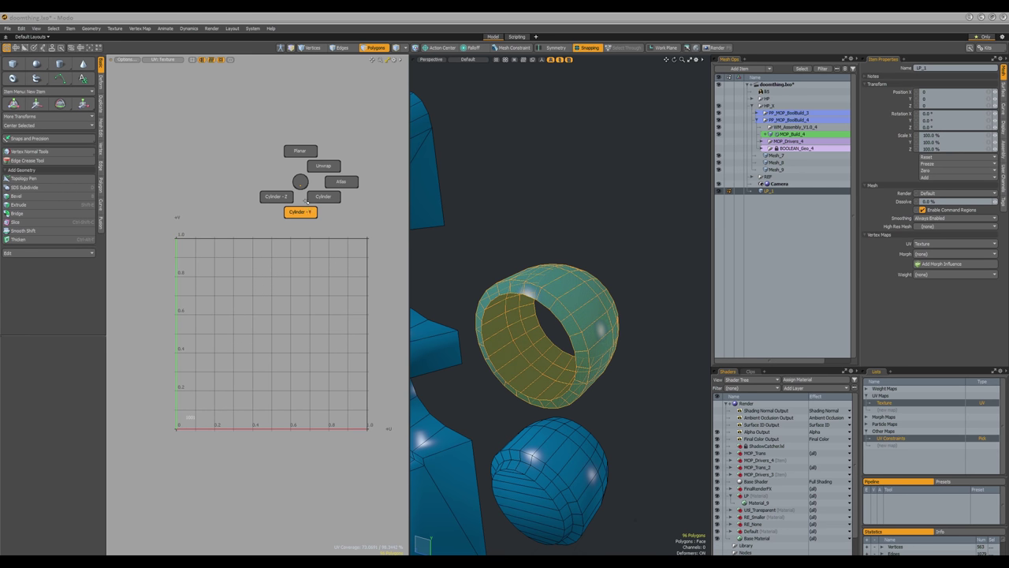
pyautogui.click(276, 199)
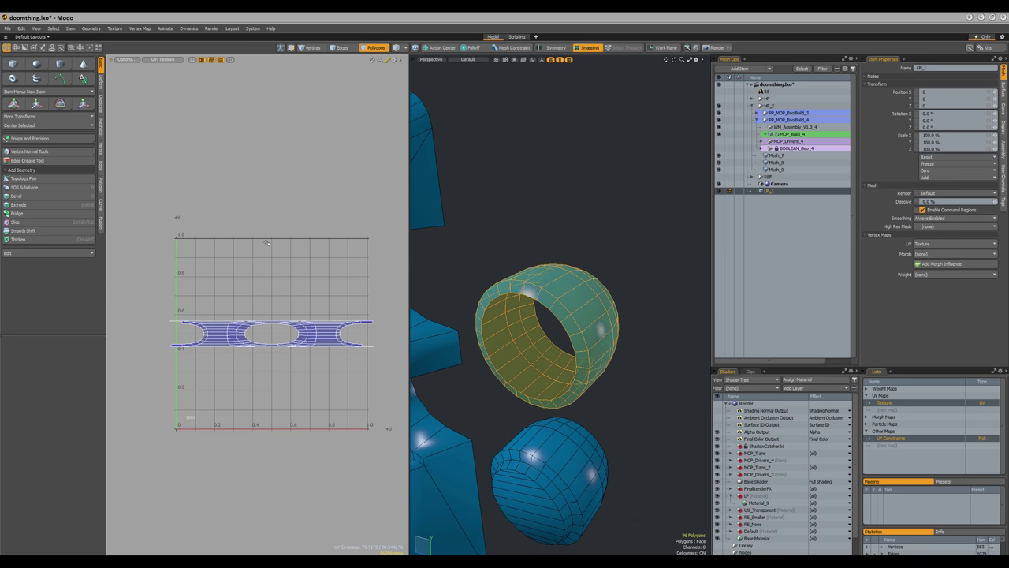
# - Reproject the upper knob's side wall with Cylinder - Y and hide its polygons
pyautogui.hotkey('ctrl', 'shift', 'u')
pyautogui.click(257, 207)
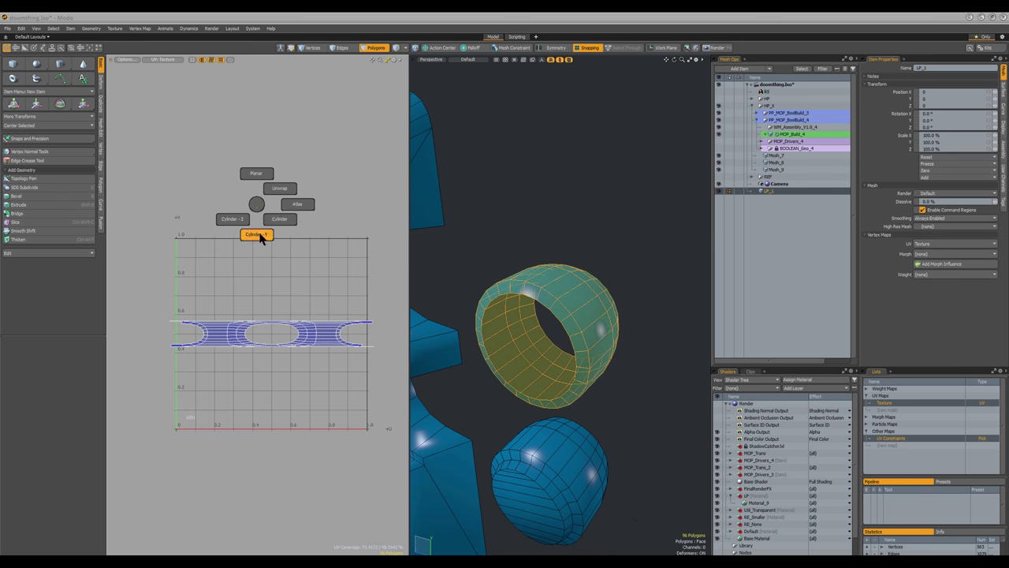
pyautogui.click(260, 236)
pyautogui.doubleClick(285, 317)
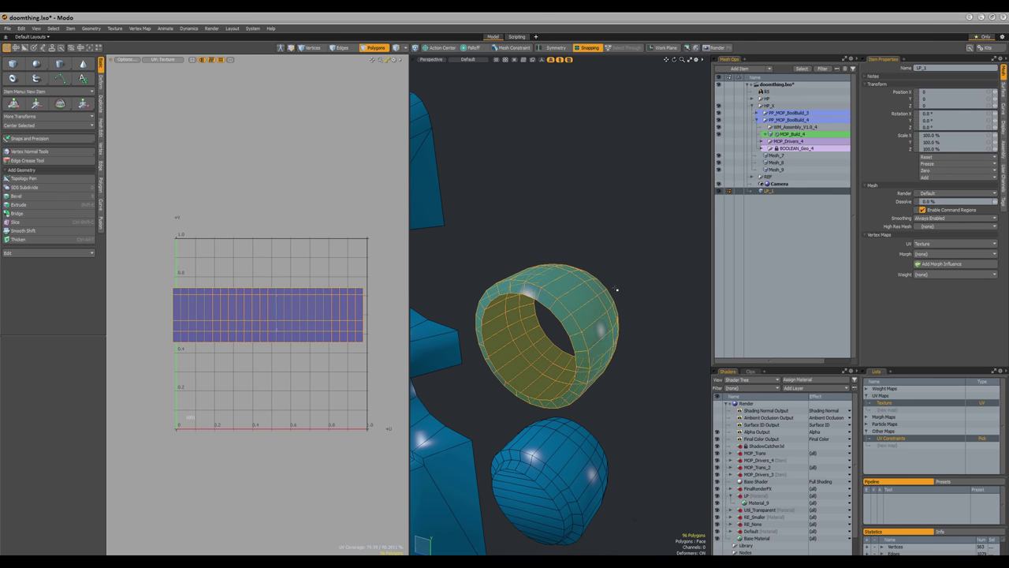
pyautogui.press('h')
# - Select the lower knob's front and back end cap polygons and hide them
pyautogui.scroll(2, 555, 339)
pyautogui.keyDown('alt'); pyautogui.keyDown('shift'); pyautogui.moveTo(552, 446); pyautogui.dragTo(587, 341); pyautogui.keyUp('shift'); pyautogui.keyUp('alt')
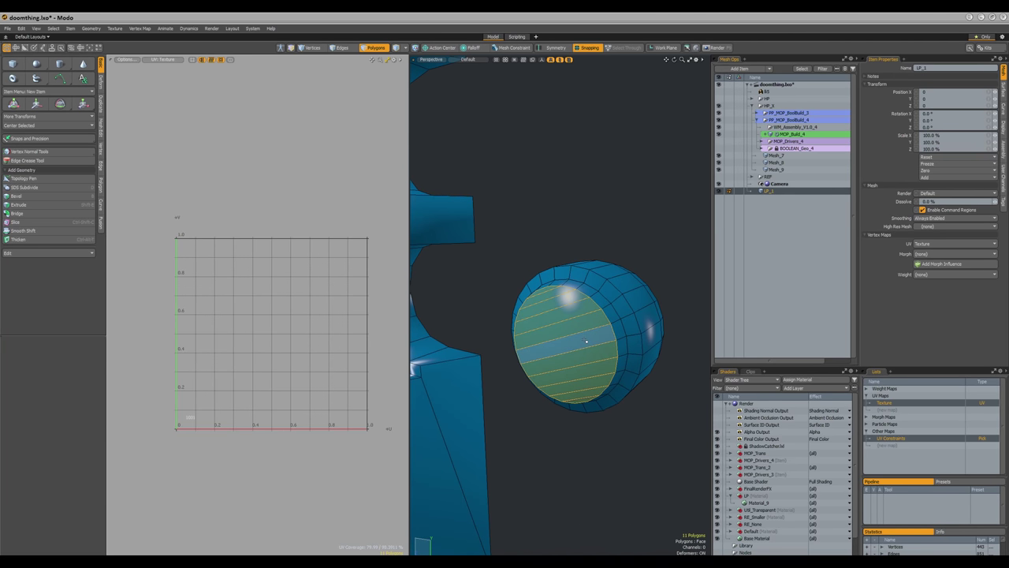
pyautogui.hotkey('shift', 'Up')
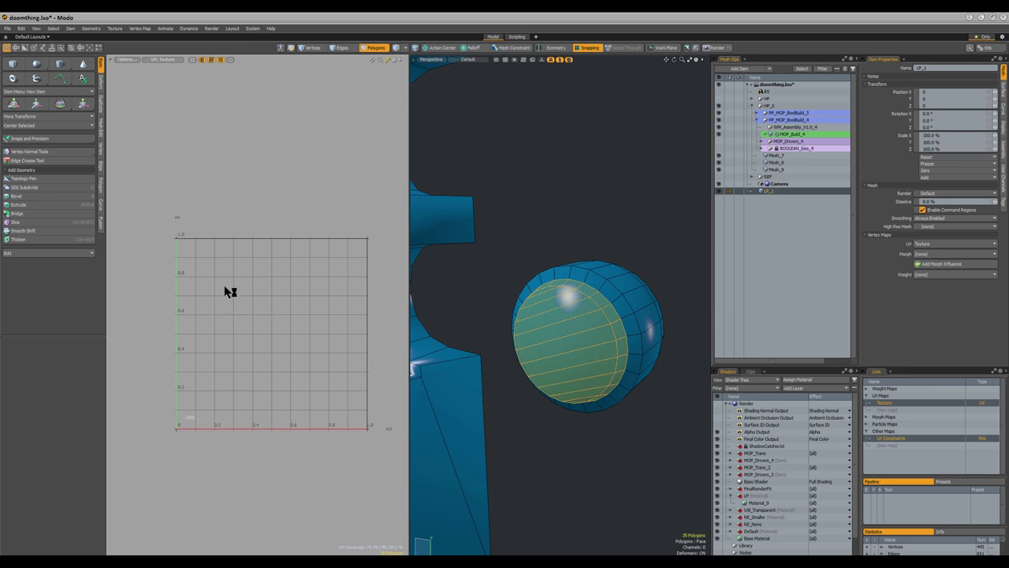
pyautogui.press('h')
# - Select the lower knob's side wall, project it into the Texture map with Cylinder - Y and hide it
pyautogui.doubleClick(615, 279)
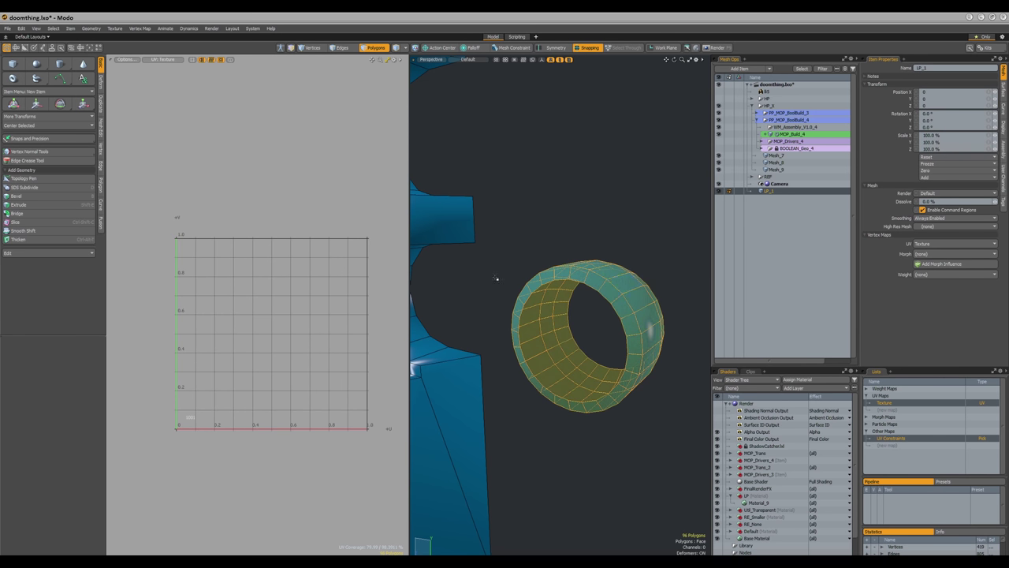
pyautogui.hotkey('ctrl', 'space')
pyautogui.click(327, 187)
pyautogui.click(327, 217)
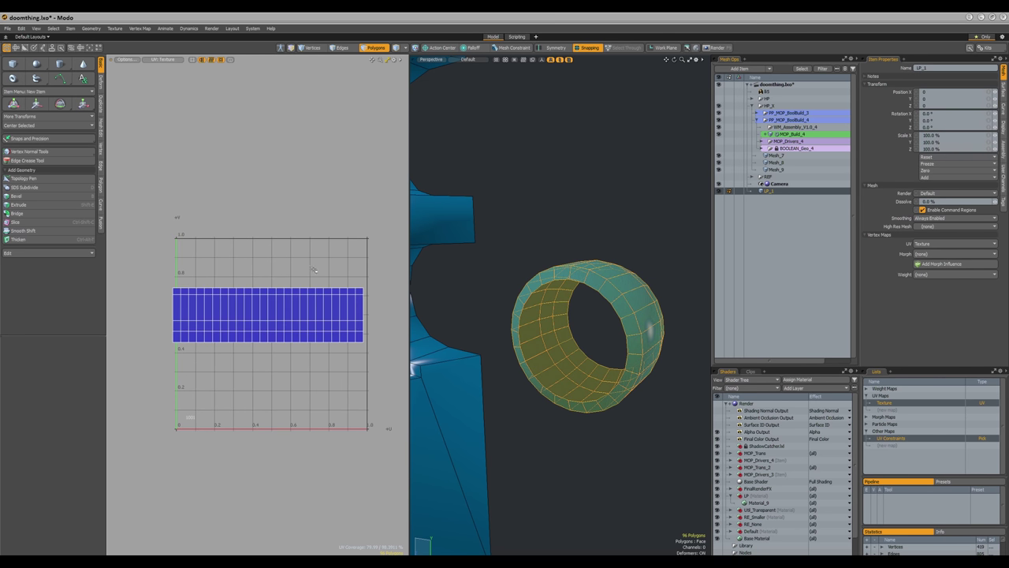
pyautogui.press('h')
# - Examine the shell's curved notches and the tab between them, picking the upper notch's polygons
pyautogui.scroll(-5, 536, 280)
pyautogui.moveTo(536, 280)
pyautogui.keyDown('alt'); pyautogui.mouseDown()
pyautogui.moveTo(597, 322)
pyautogui.moveTo(525, 319)
pyautogui.moveTo(631, 299)
pyautogui.moveTo(687, 320)
pyautogui.moveTo(653, 234)
pyautogui.moveTo(559, 236)
pyautogui.moveTo(547, 266)
pyautogui.moveTo(564, 382)
pyautogui.moveTo(513, 327)
pyautogui.moveTo(539, 293)
pyautogui.moveTo(570, 202)
pyautogui.moveTo(555, 237)
pyautogui.moveTo(547, 361)
pyautogui.moveTo(562, 413)
pyautogui.moveTo(589, 435)
pyautogui.mouseUp(); pyautogui.keyUp('alt')
pyautogui.scroll(4, 513, 324)
pyautogui.keyDown('alt'); pyautogui.moveTo(512, 441); pyautogui.dragTo(545, 355); pyautogui.keyUp('alt')
pyautogui.moveTo(602, 214); pyautogui.dragTo(599, 286)
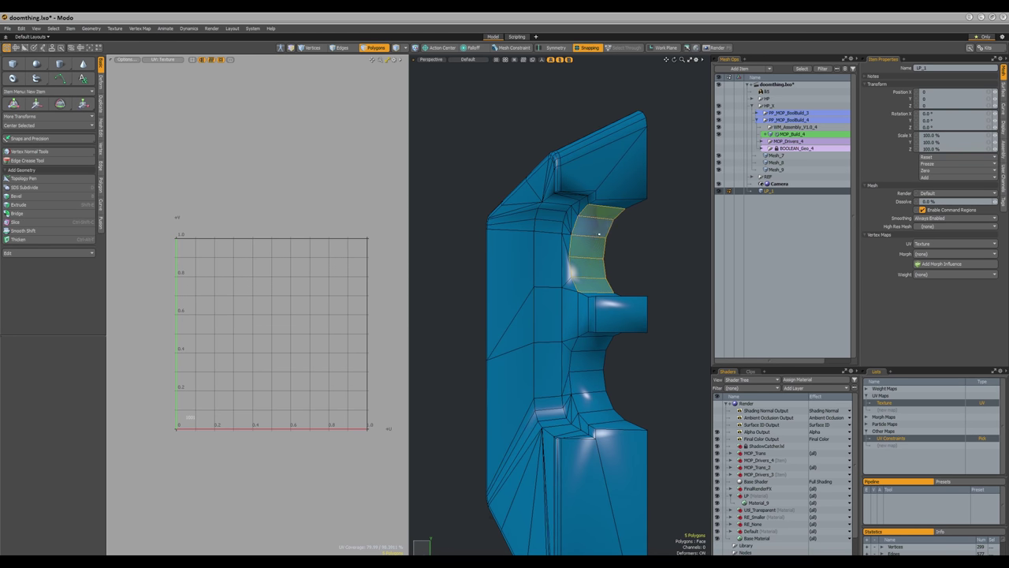
pyautogui.keyDown('alt'); pyautogui.moveTo(605, 240); pyautogui.dragTo(628, 274); pyautogui.keyUp('alt')
pyautogui.click(645, 315)
pyautogui.keyDown('alt'); pyautogui.moveTo(648, 314); pyautogui.dragTo(686, 286); pyautogui.keyUp('alt')
pyautogui.click(684, 286)
# - Select all connected polygons of the shell and unwrap them into the Texture map
pyautogui.keyDown('alt'); pyautogui.moveTo(615, 273); pyautogui.dragTo(530, 276); pyautogui.keyUp('alt')
pyautogui.doubleClick(524, 254)
pyautogui.hotkey('shift', 'a')
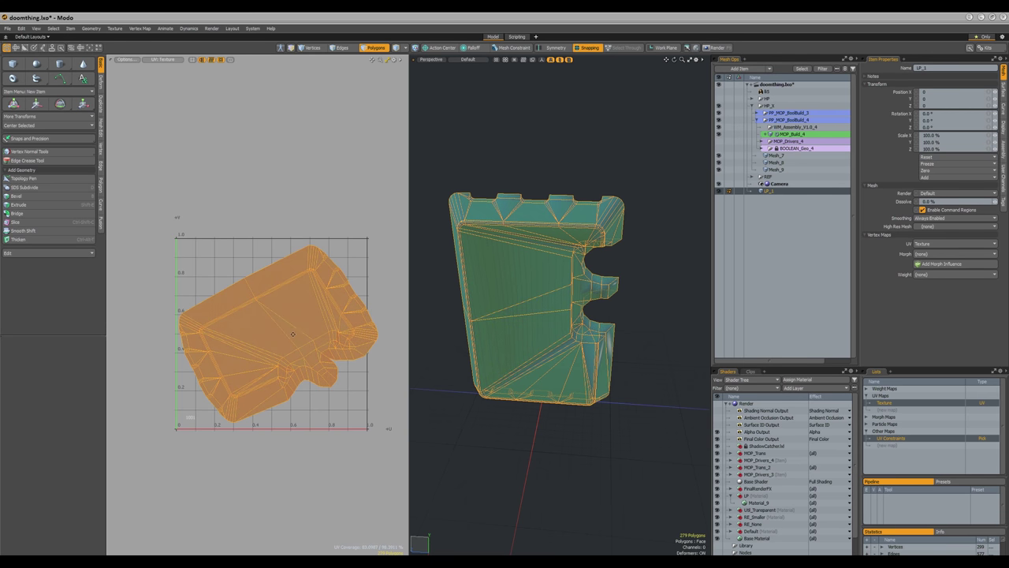
# - Orient the shell's UV island using the short edge midway along its long straight side
pyautogui.press('2')
pyautogui.click(245, 290)
pyautogui.hotkey('ctrl', 'r')
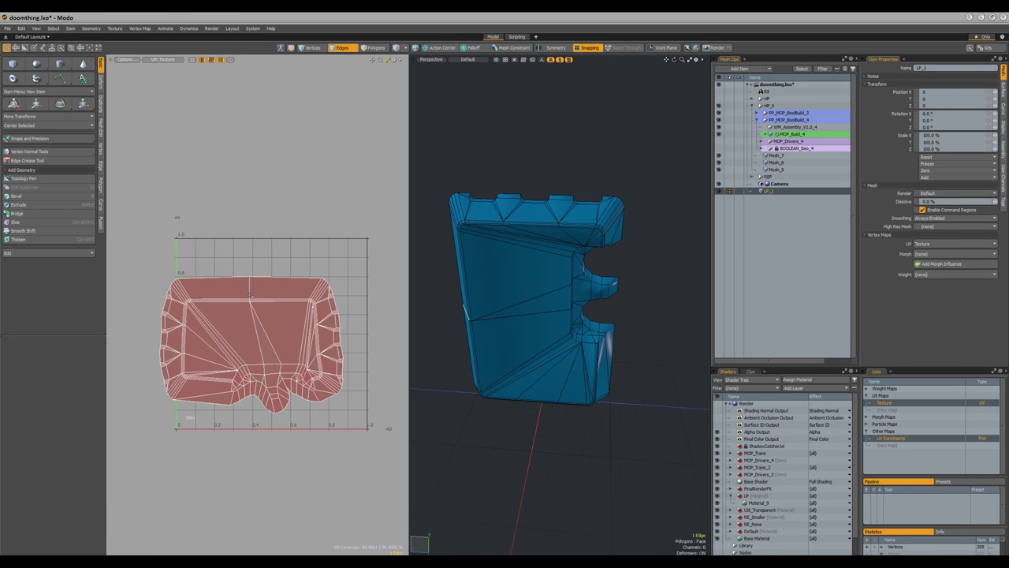
# - Select the whole shell UV island and try relaxing it in Conformal mode
pyautogui.press('3')
pyautogui.doubleClick(277, 336)
pyautogui.keyDown('ctrl'); pyautogui.moveTo(277, 336); pyautogui.dragTo(277, 357); pyautogui.keyUp('ctrl')
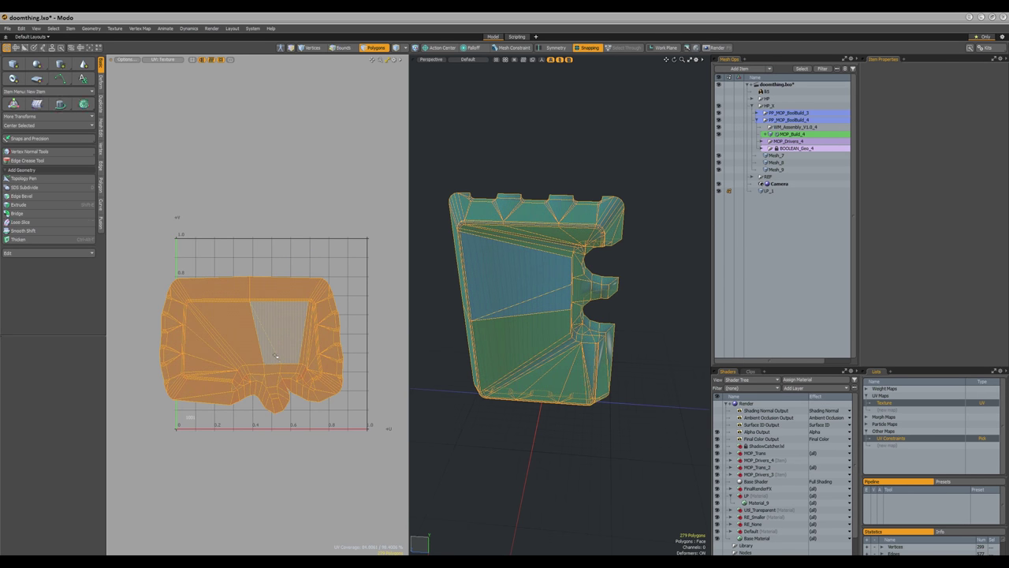
pyautogui.hotkey('ctrl', 'r')
pyautogui.hotkey('ctrl', 'u')
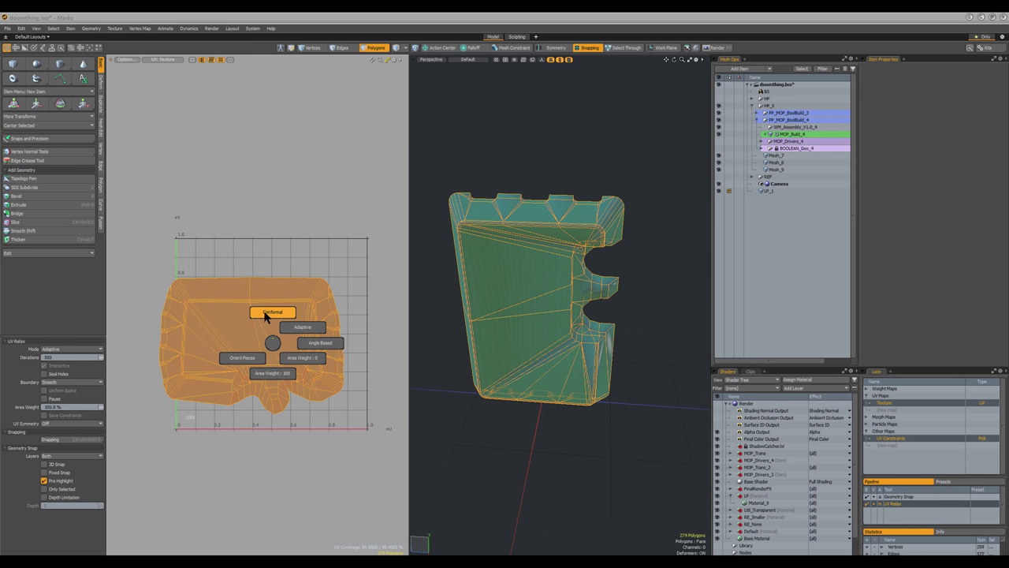
pyautogui.click(265, 316)
pyautogui.press('space')
pyautogui.hotkey('ctrl', 'r')
pyautogui.press('space')
pyautogui.hotkey('ctrl', 'r')
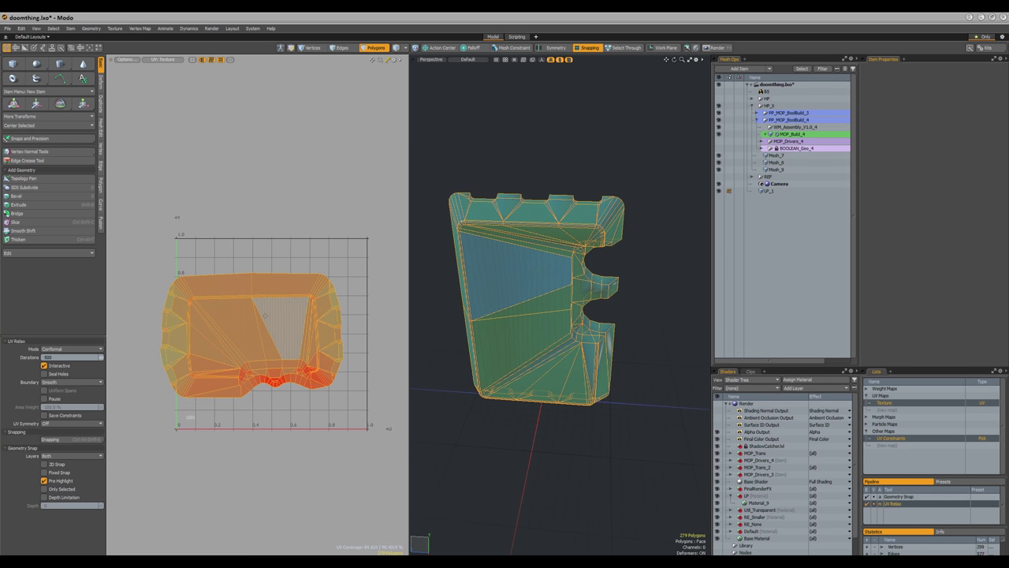
# - Relax the shell's UV island again in Adaptive mode
pyautogui.rightClick(264, 317)
pyautogui.click(293, 318)
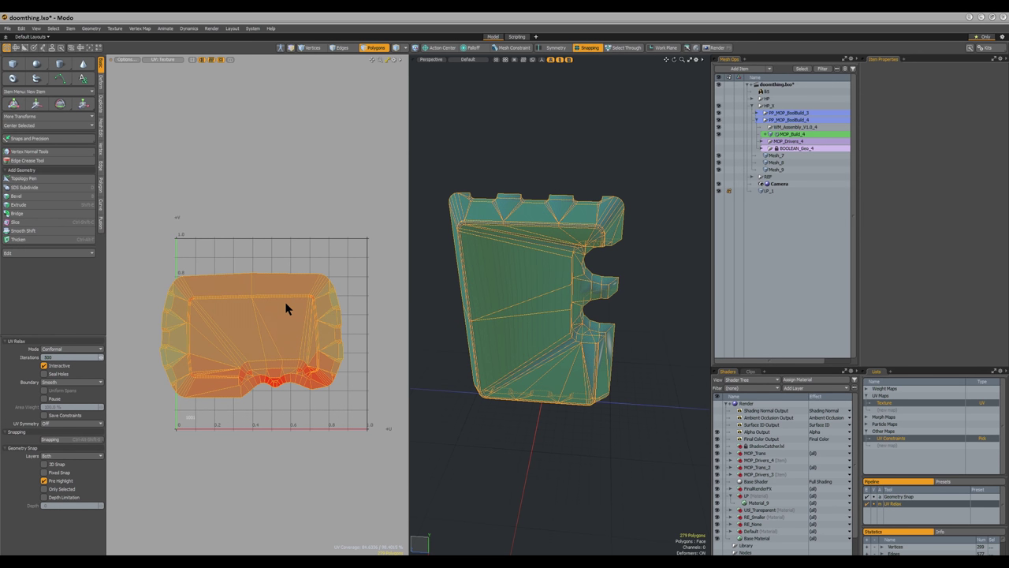
pyautogui.press('space')
pyautogui.hotkey('ctrl', 'r')
pyautogui.press('space')
pyautogui.hotkey('ctrl', 'r')
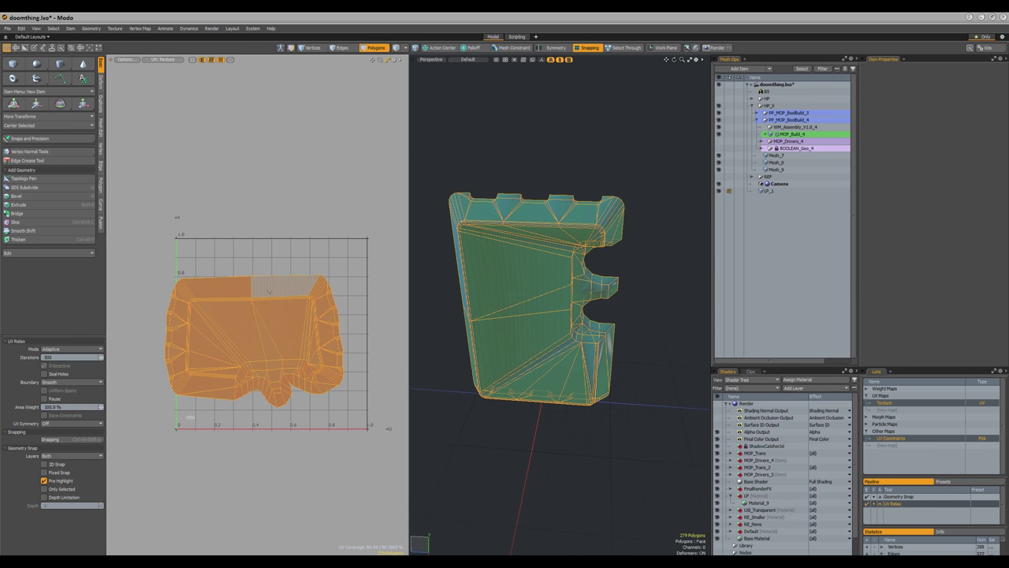
pyautogui.press('space')
# - Straighten the relaxed shell UV island by aligning it to the short edge midway along its long side
pyautogui.press('2')
pyautogui.scroll(5, 245, 302)
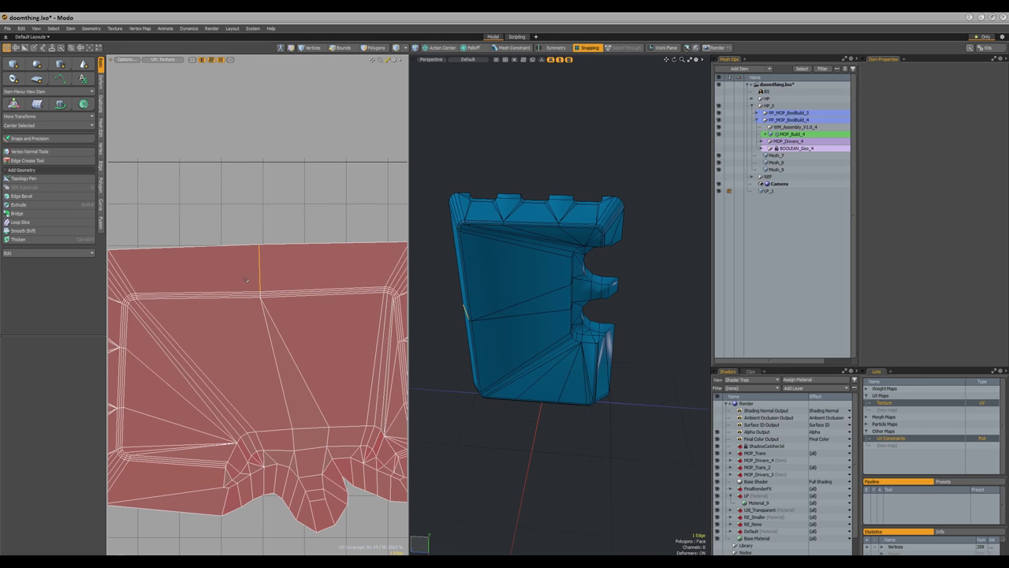
pyautogui.press('a')
pyautogui.keyDown('alt'); pyautogui.moveTo(288, 350); pyautogui.dragTo(254, 348); pyautogui.keyUp('alt')
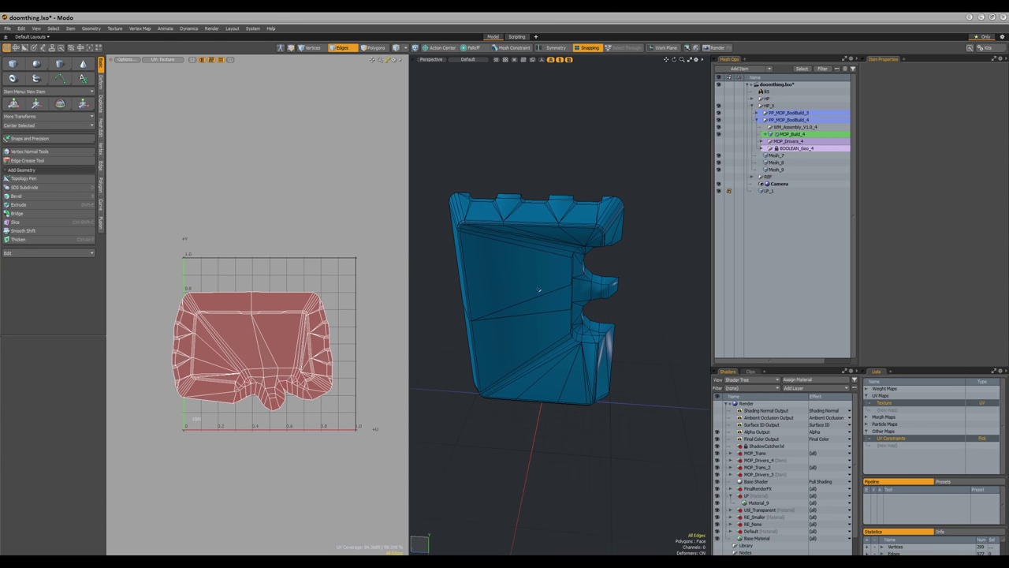
# - Unhide all polygons of the mesh and pack all UV islands without overlap into the unit UV space
pyautogui.keyDown('alt'); pyautogui.moveTo(541, 288); pyautogui.dragTo(530, 268); pyautogui.keyUp('alt')
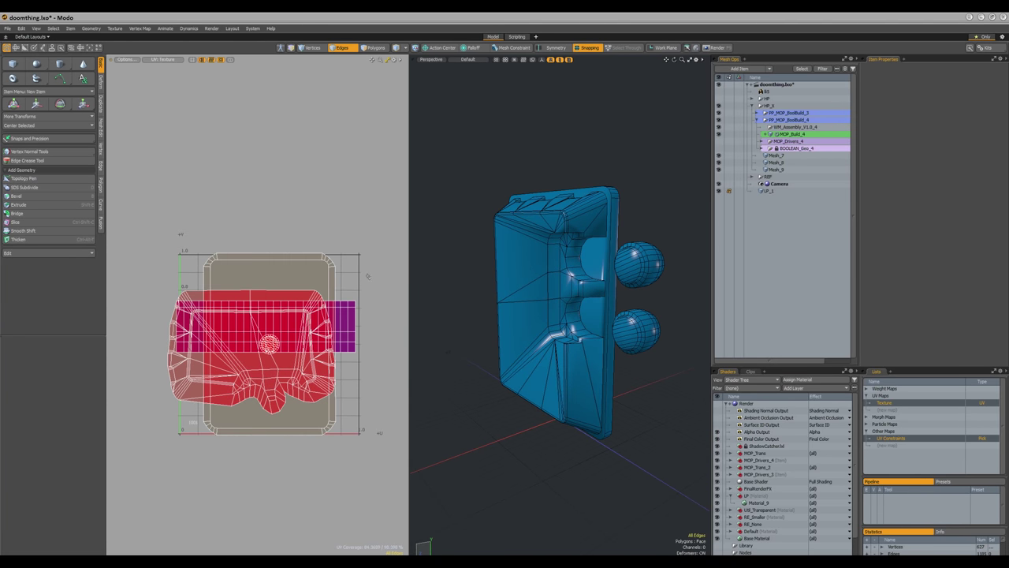
pyautogui.hotkey('ctrl', '6')
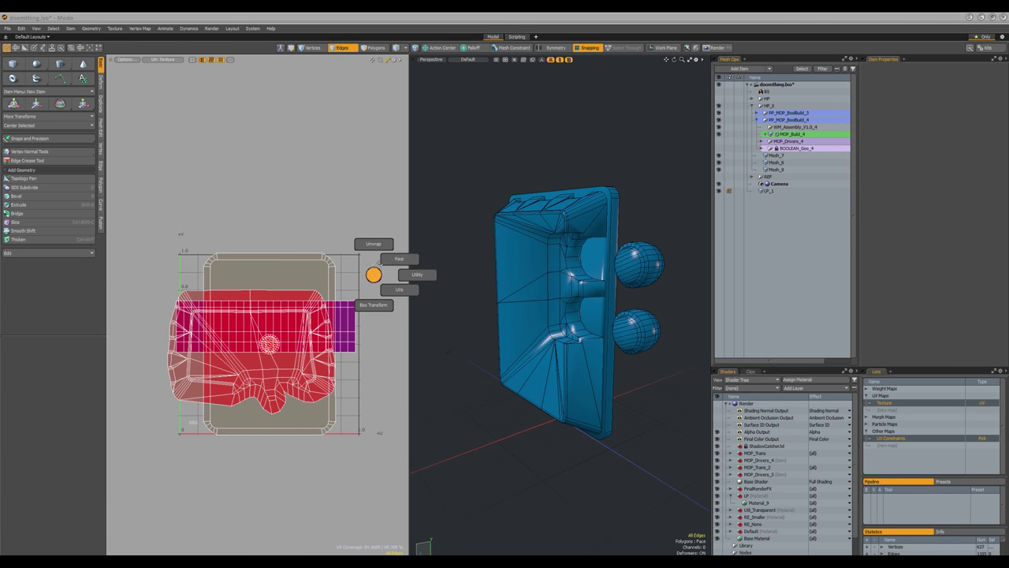
pyautogui.click(382, 261)
pyautogui.click(407, 251)
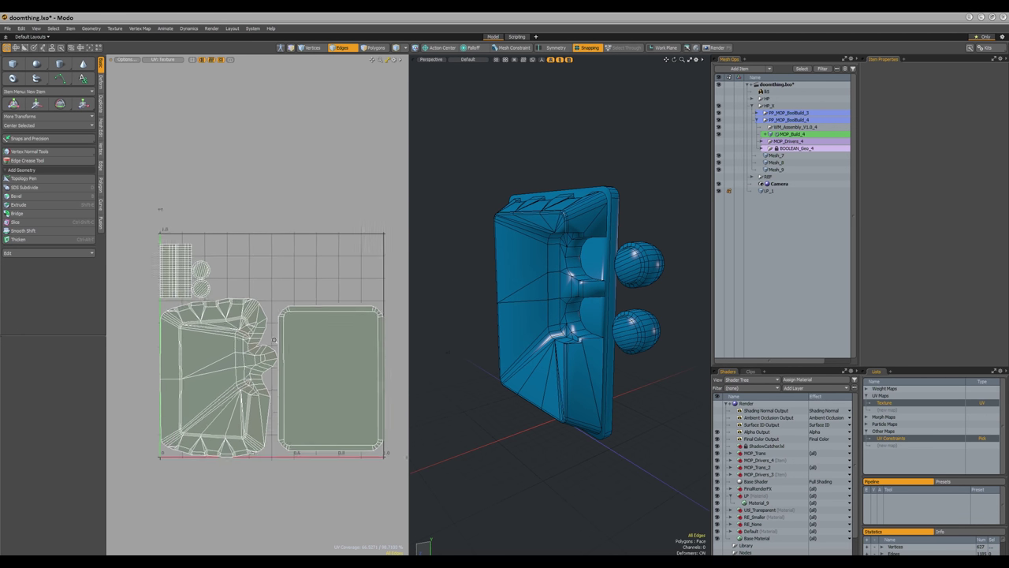
pyautogui.press('3')
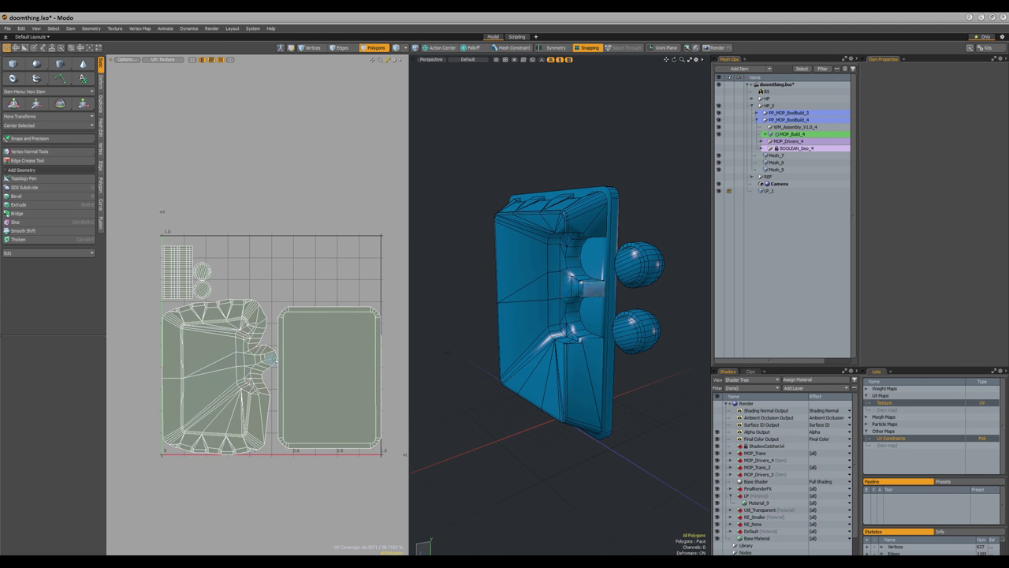
pyautogui.keyDown('alt'); pyautogui.moveTo(552, 300); pyautogui.dragTo(585, 294); pyautogui.keyUp('alt')
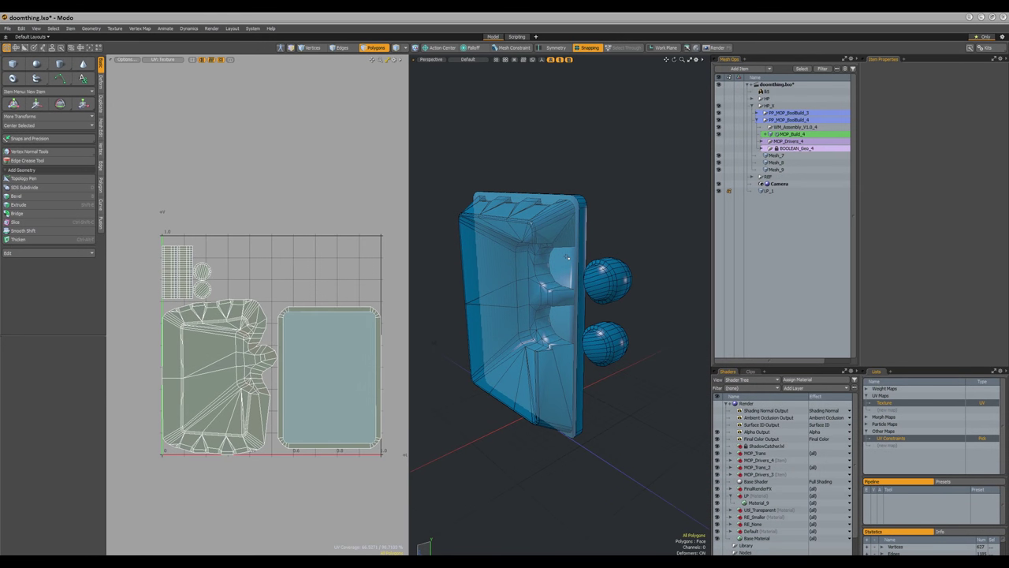
pyautogui.keyDown('alt'); pyautogui.moveTo(567, 258); pyautogui.dragTo(584, 209); pyautogui.keyUp('alt')
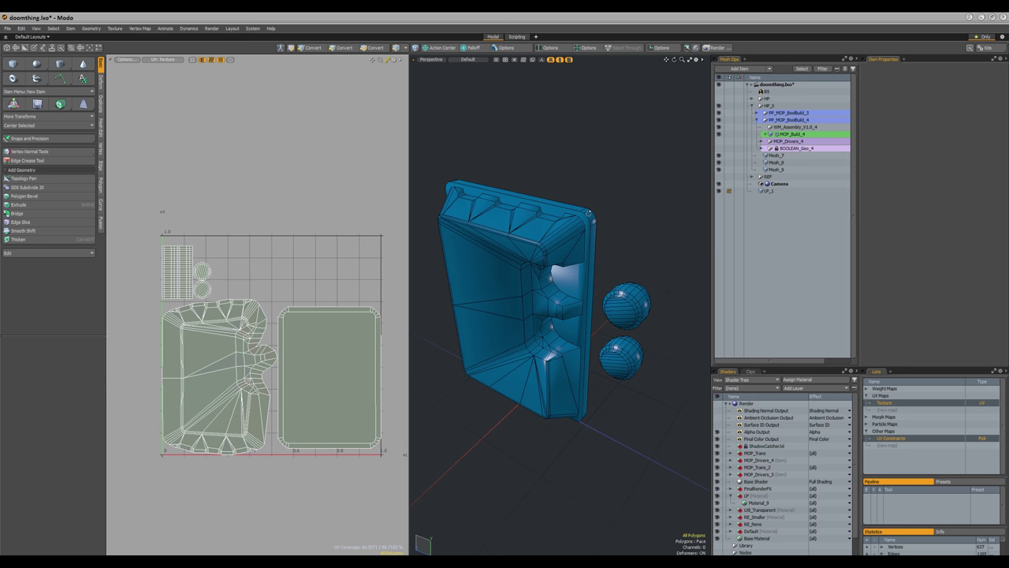
pyautogui.keyDown('alt'); pyautogui.moveTo(588, 213); pyautogui.dragTo(629, 289); pyautogui.keyUp('alt')
pyautogui.keyDown('alt'); pyautogui.moveTo(654, 390); pyautogui.dragTo(666, 400); pyautogui.keyUp('alt')
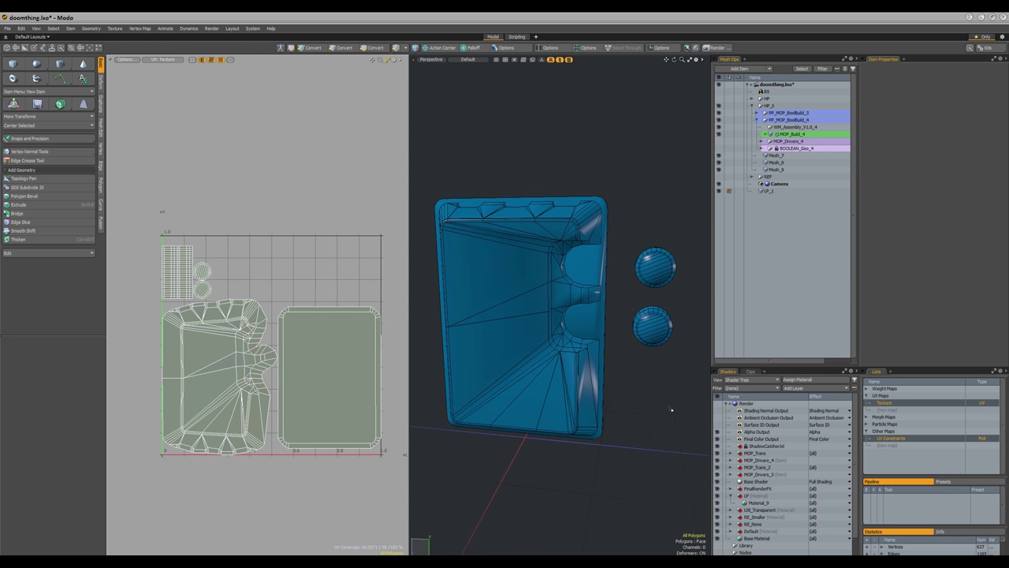
# - Review the settings of Material_9 and of the Shading Normal Output
pyautogui.click(742, 501)
pyautogui.keyDown('alt'); pyautogui.moveTo(651, 377); pyautogui.dragTo(607, 387); pyautogui.keyUp('alt')
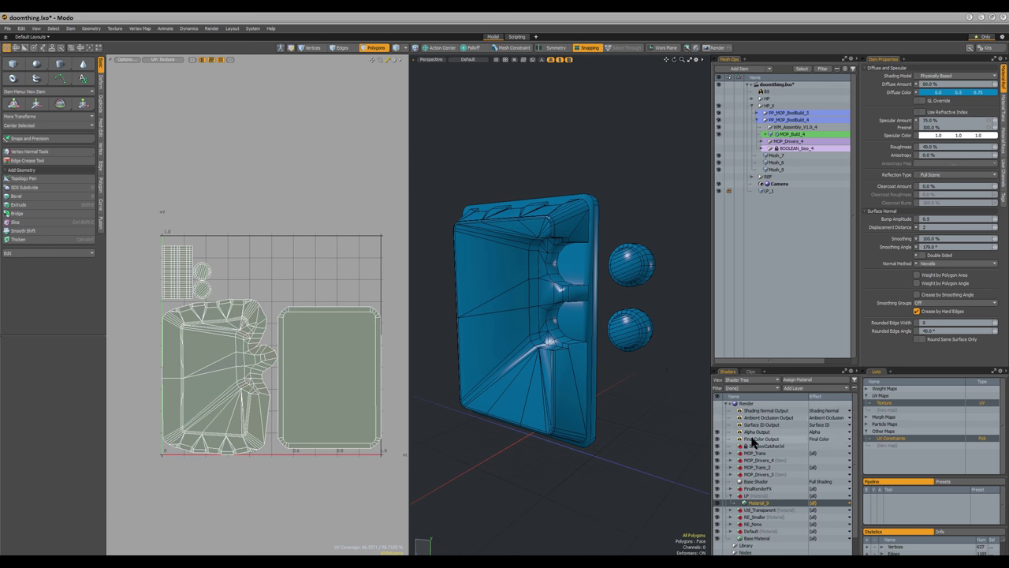
pyautogui.click(763, 411)
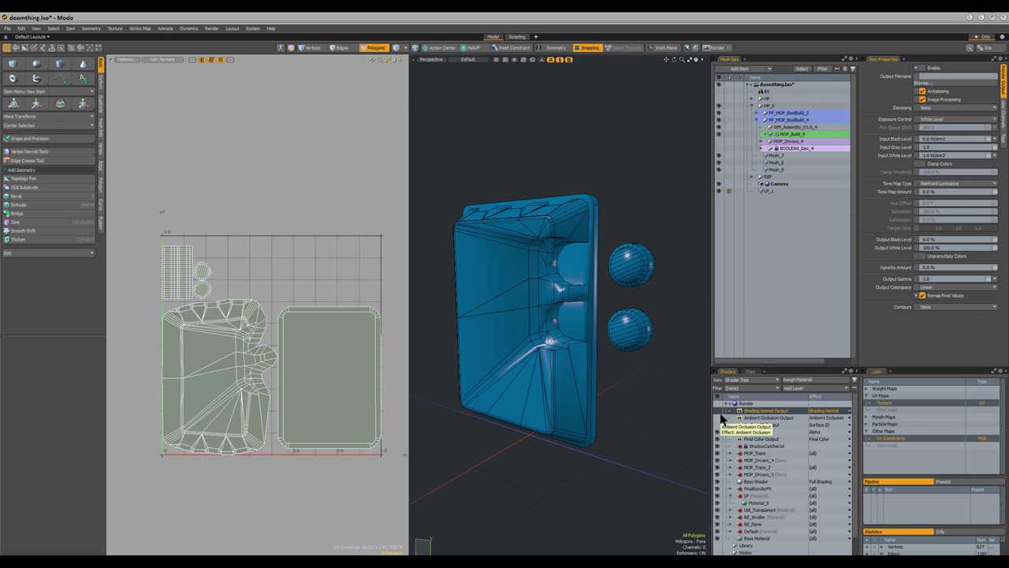
# - Add the OS_Normal image as a texture layer in the LP material
pyautogui.click(757, 505)
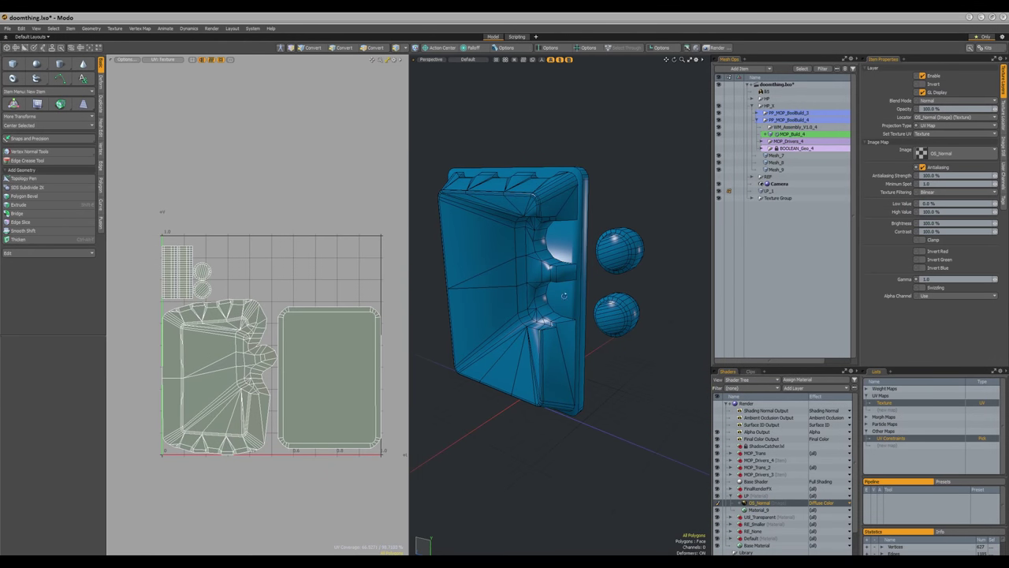
pyautogui.keyDown('alt'); pyautogui.moveTo(584, 283); pyautogui.dragTo(608, 281); pyautogui.keyUp('alt')
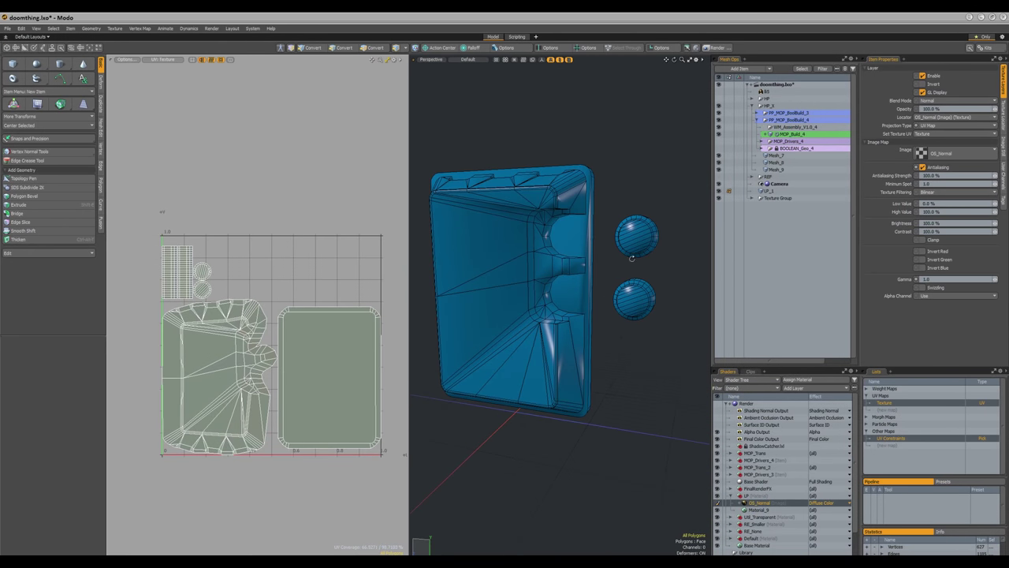
pyautogui.keyDown('alt'); pyautogui.moveTo(631, 258); pyautogui.dragTo(640, 250); pyautogui.keyUp('alt')
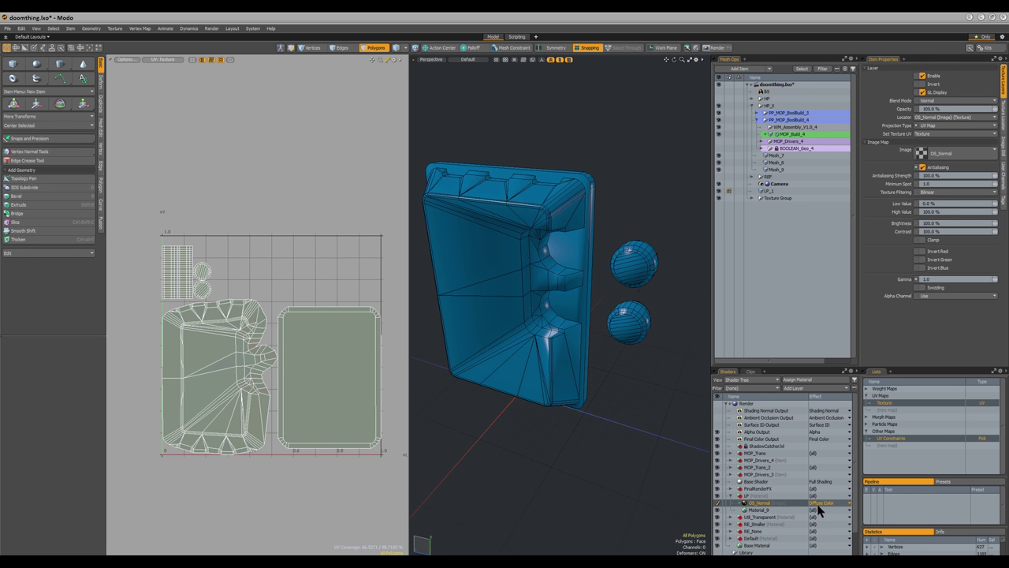
# - Set the OS_Normal layer's effect to Object Normal
pyautogui.click(837, 508)
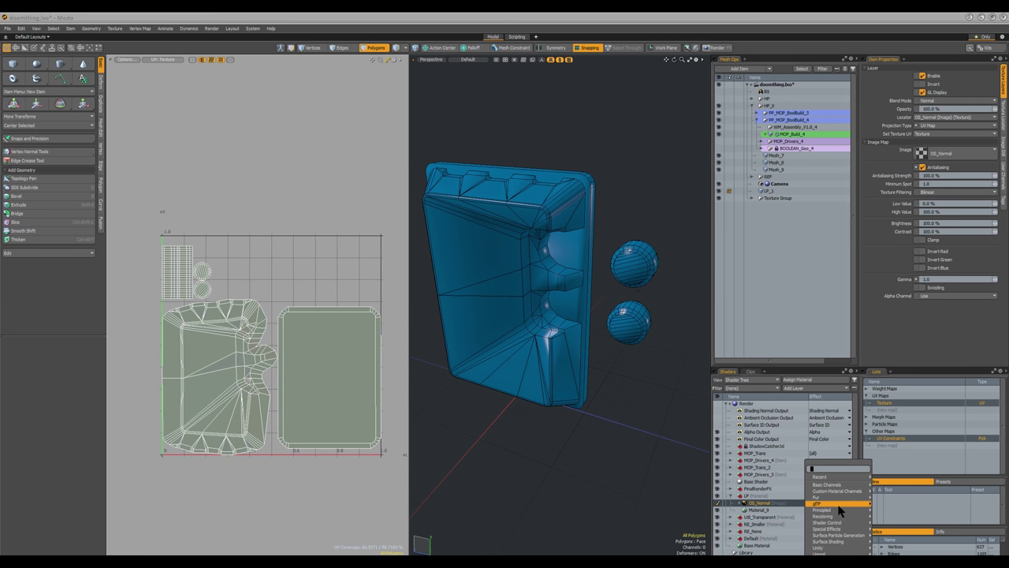
pyautogui.moveTo(835, 479)
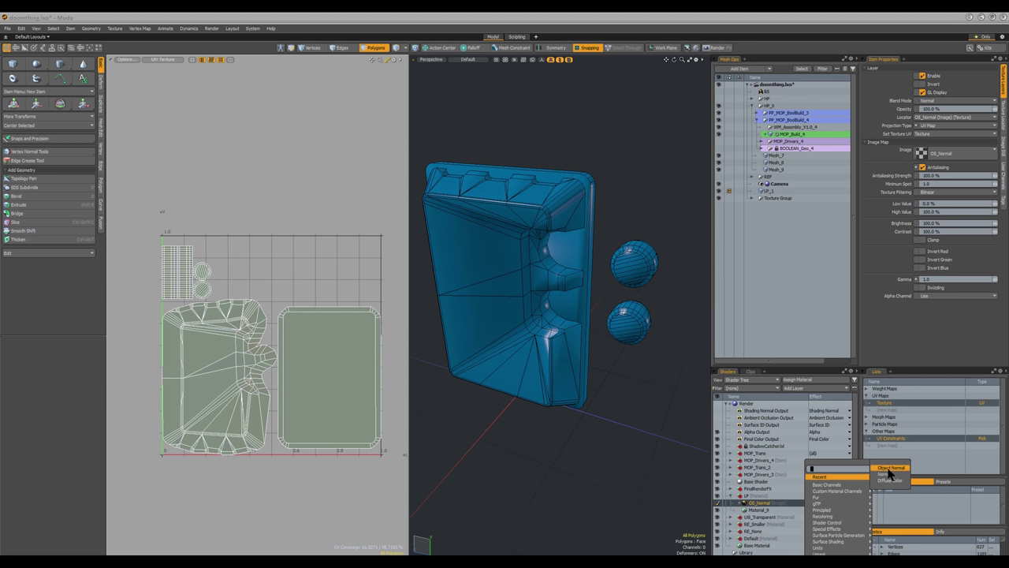
pyautogui.moveTo(841, 523)
pyautogui.moveTo(837, 543)
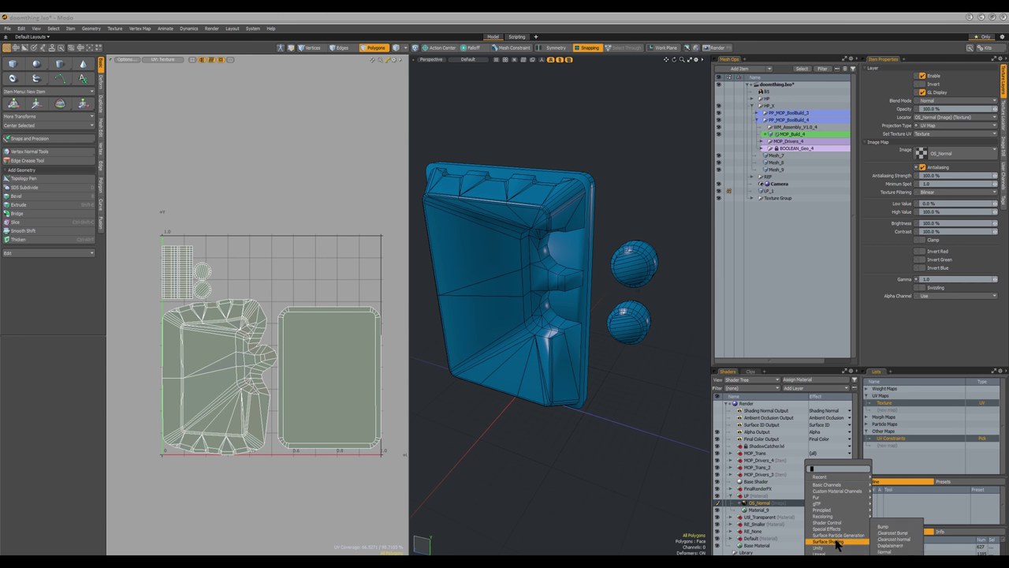
pyautogui.click(891, 558)
pyautogui.keyDown('alt'); pyautogui.moveTo(601, 324); pyautogui.dragTo(580, 351); pyautogui.keyUp('alt')
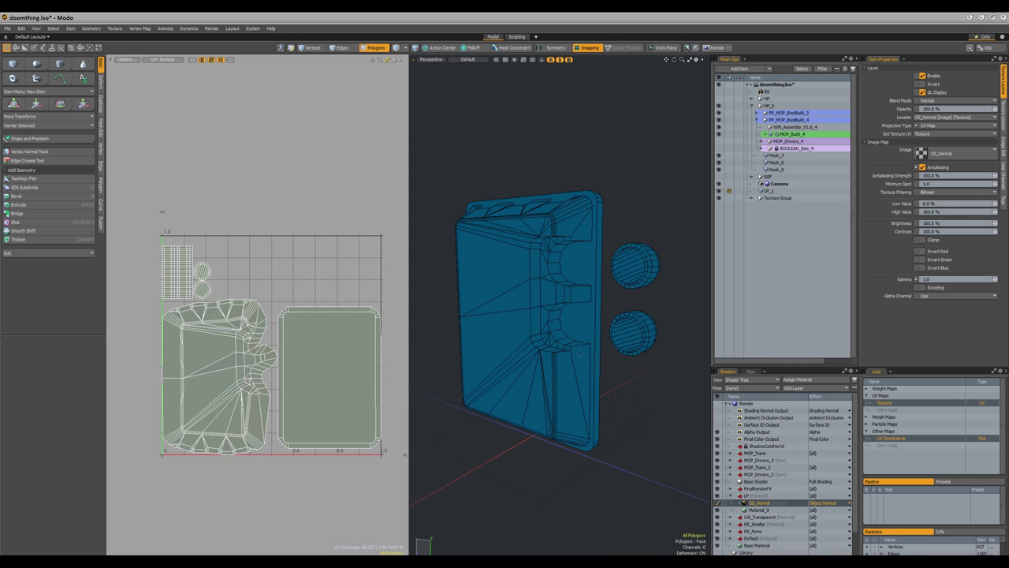
pyautogui.keyDown('alt'); pyautogui.moveTo(660, 242); pyautogui.dragTo(598, 254); pyautogui.keyUp('alt')
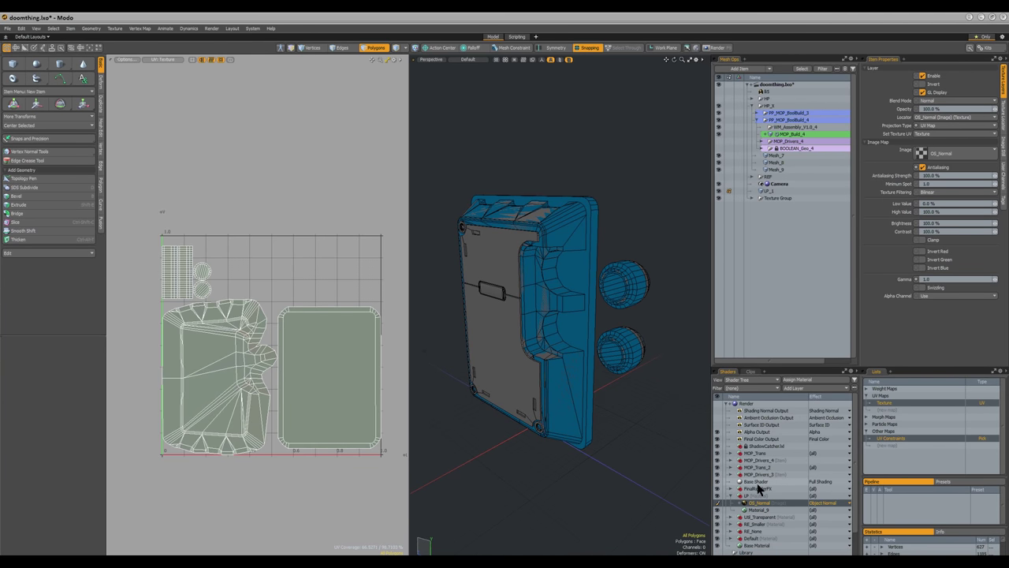
pyautogui.rightClick(766, 505)
pyautogui.moveTo(764, 518)
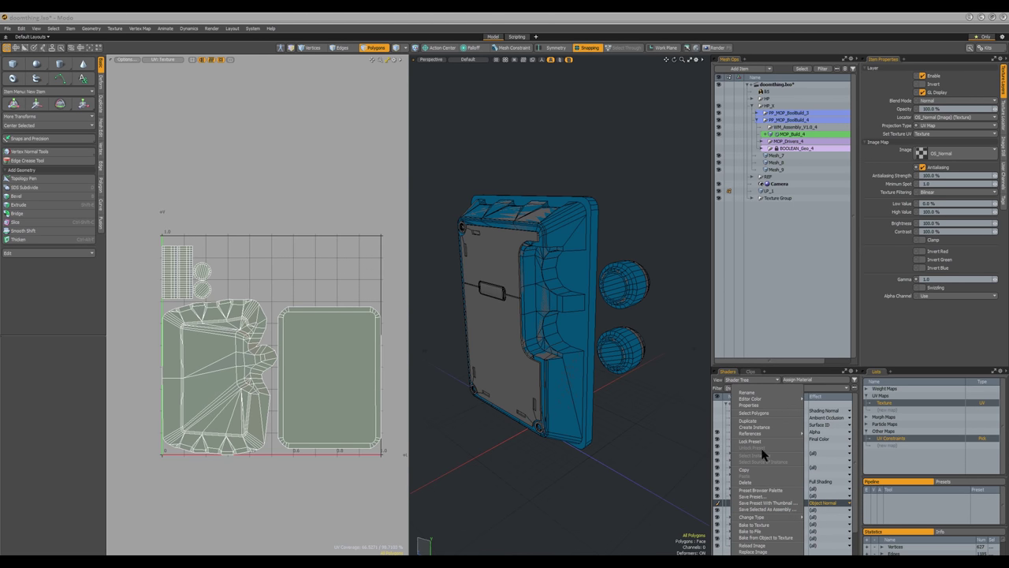
pyautogui.moveTo(758, 435)
pyautogui.click(772, 538)
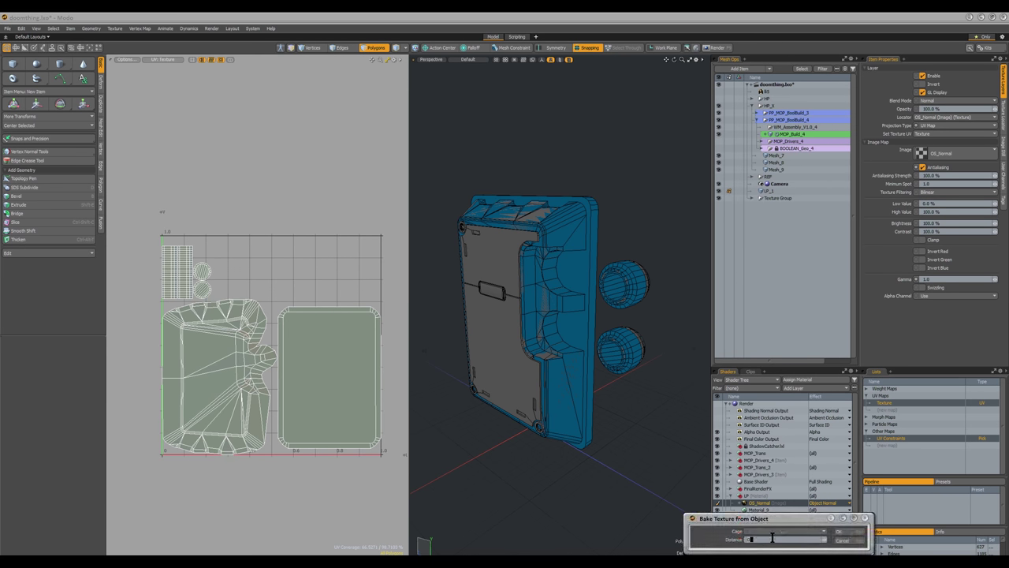
pyautogui.moveTo(771, 520); pyautogui.dragTo(693, 419)
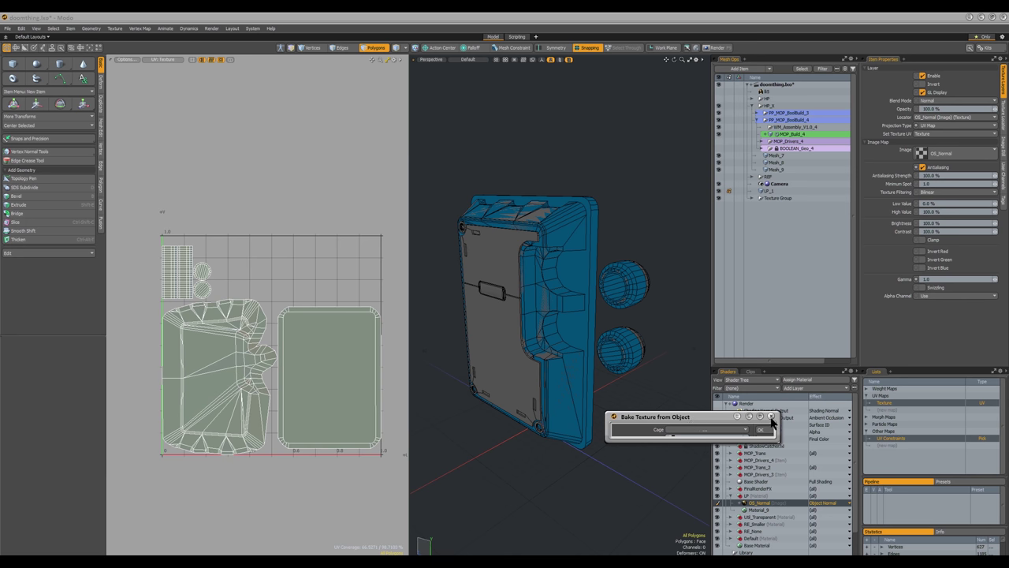
pyautogui.click(771, 416)
# - Bake the high-poly surface detail from object to the OS_Normal texture and dismiss the finished render
pyautogui.rightClick(762, 510)
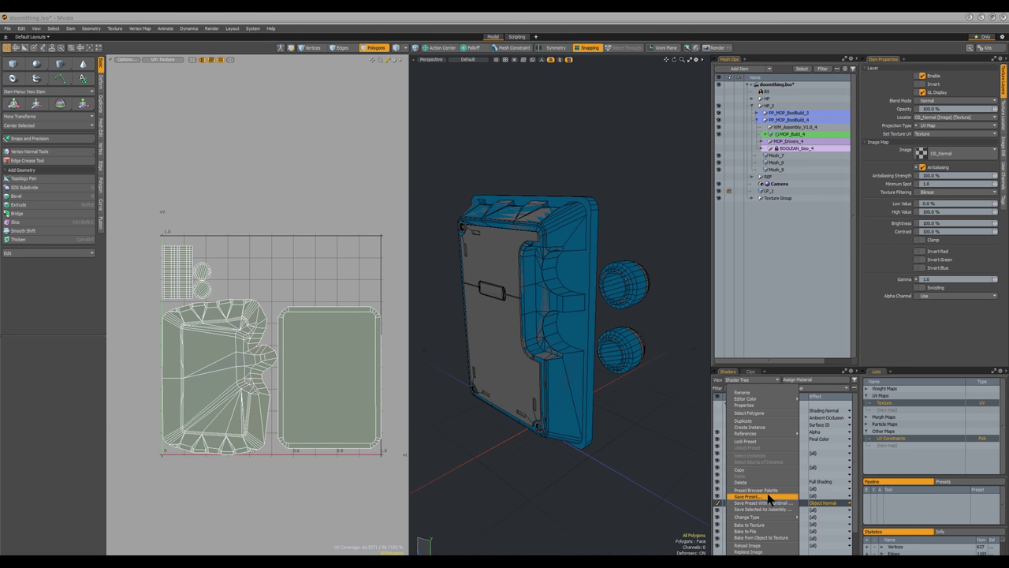
pyautogui.click(766, 536)
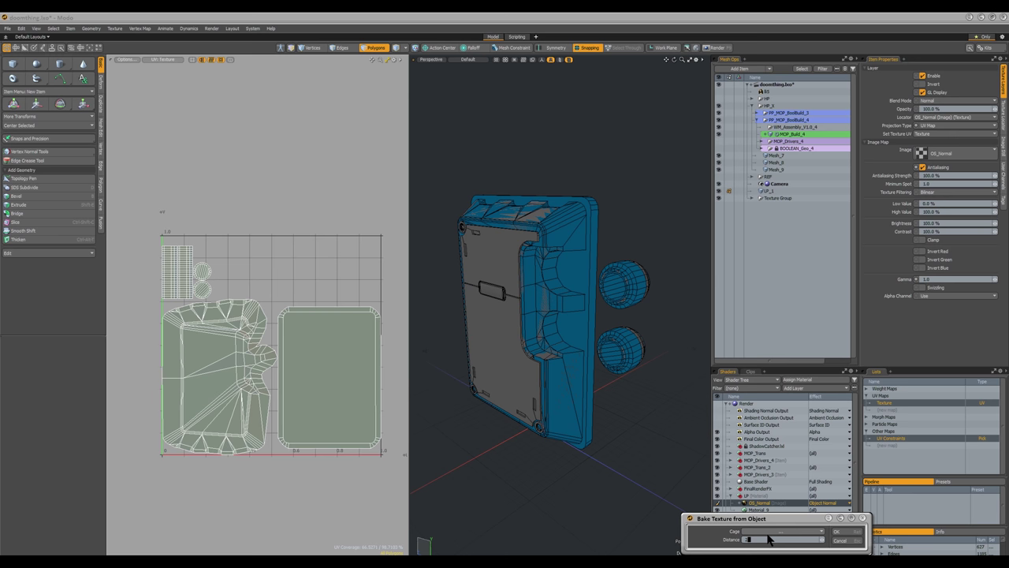
pyautogui.press('Return')
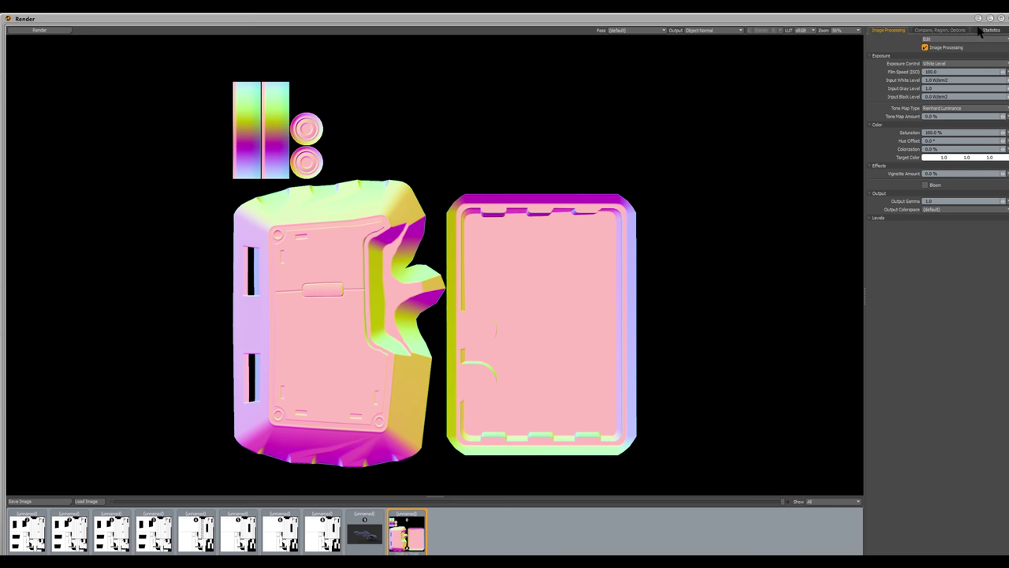
pyautogui.click(990, 18)
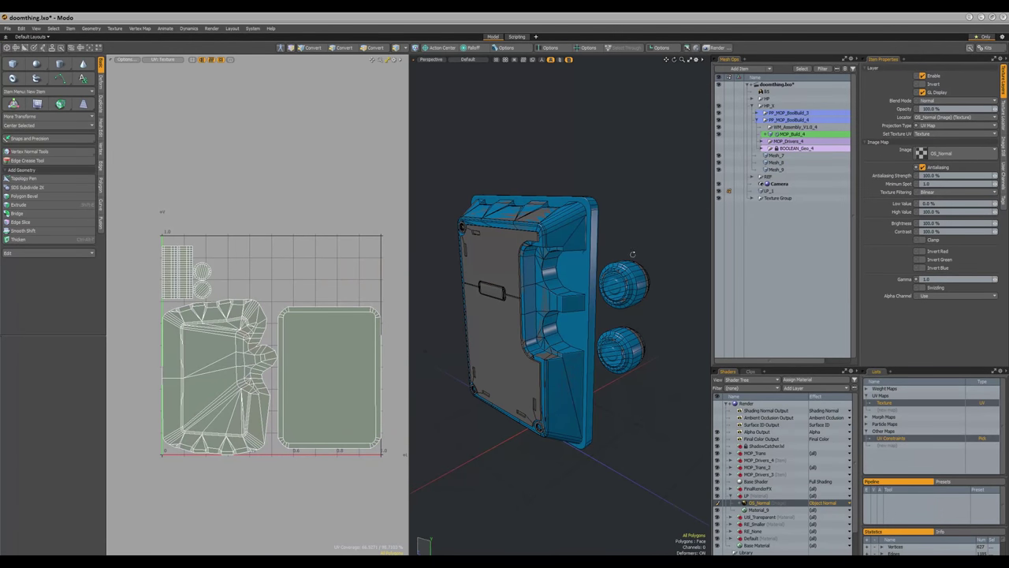
# - Examine the baked normals on the low-poly model, especially around the rounded cutouts and the notched side
pyautogui.moveTo(632, 253)
pyautogui.keyDown('alt'); pyautogui.mouseDown()
pyautogui.moveTo(565, 264)
pyautogui.moveTo(580, 218)
pyautogui.moveTo(576, 236)
pyautogui.mouseUp(); pyautogui.keyUp('alt')
pyautogui.scroll(6, 692, 234)
pyautogui.keyDown('alt'); pyautogui.moveTo(628, 317); pyautogui.dragTo(608, 261); pyautogui.keyUp('alt')
pyautogui.scroll(-3, 654, 316)
pyautogui.keyDown('alt'); pyautogui.moveTo(618, 421); pyautogui.dragTo(619, 345); pyautogui.keyUp('alt')
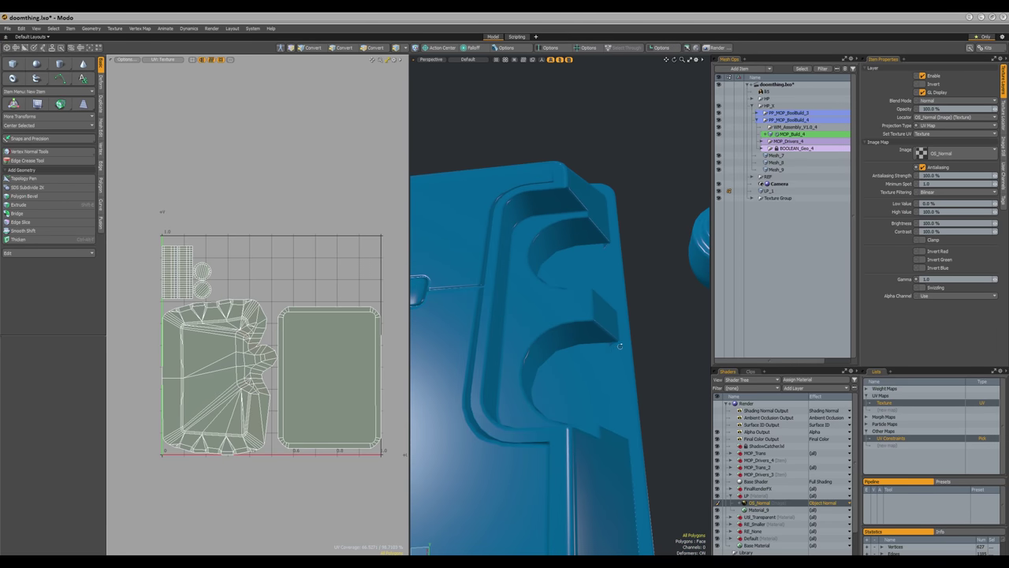
pyautogui.keyDown('alt'); pyautogui.moveTo(617, 245); pyautogui.dragTo(561, 299); pyautogui.keyUp('alt')
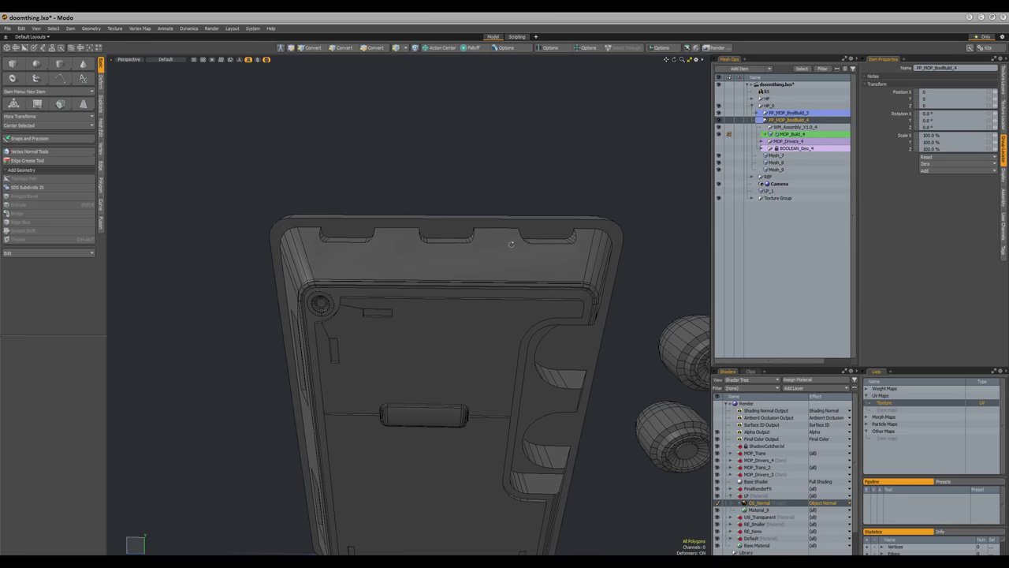
# - Examine the smooth shading of the notched sloped wall on the high-poly PP_MOP_BoolBuild_4 shell
pyautogui.keyDown('alt'); pyautogui.moveTo(551, 253); pyautogui.dragTo(405, 313); pyautogui.keyUp('alt')
pyautogui.click(405, 330)
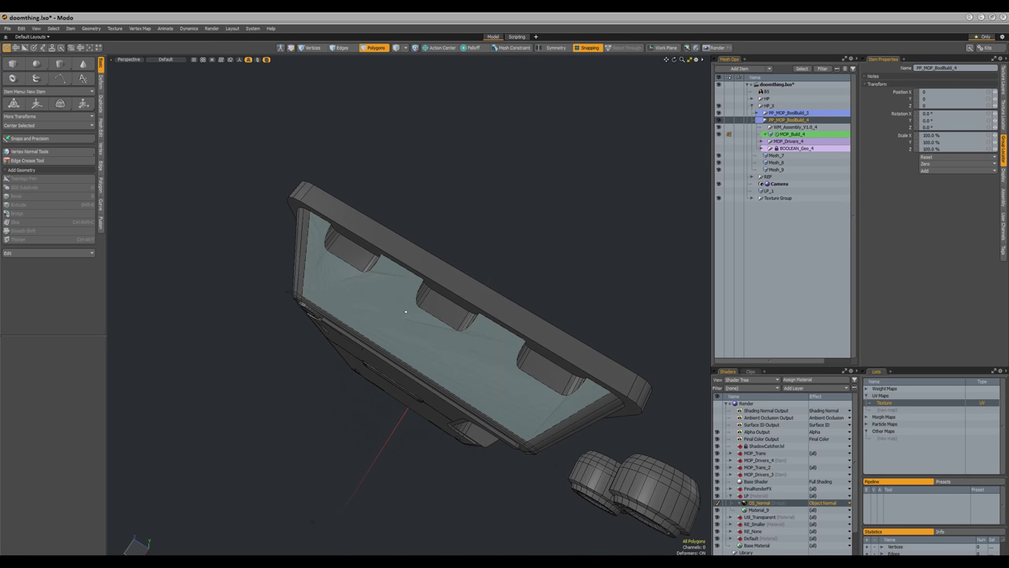
pyautogui.keyDown('alt'); pyautogui.moveTo(403, 363); pyautogui.dragTo(440, 164); pyautogui.keyUp('alt')
pyautogui.click(527, 219)
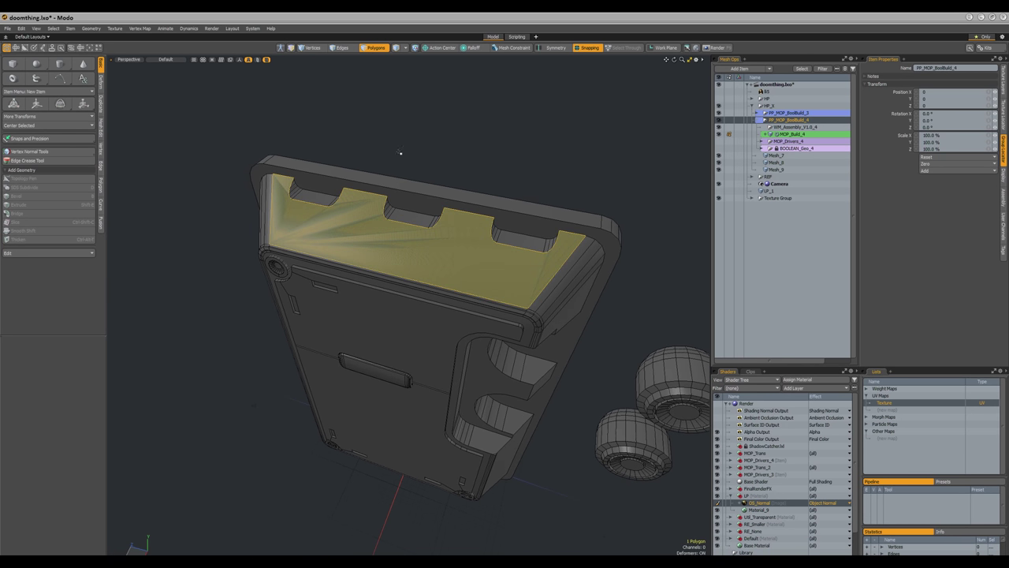
pyautogui.click(519, 258)
pyautogui.keyDown('alt'); pyautogui.moveTo(518, 259); pyautogui.dragTo(550, 187); pyautogui.keyUp('alt')
pyautogui.click(484, 149)
# - Copy the MOP_Build_4 geometry into a new mesh in the HP_X group and hide PP_MOP_BoolBuild_4
pyautogui.click(793, 136)
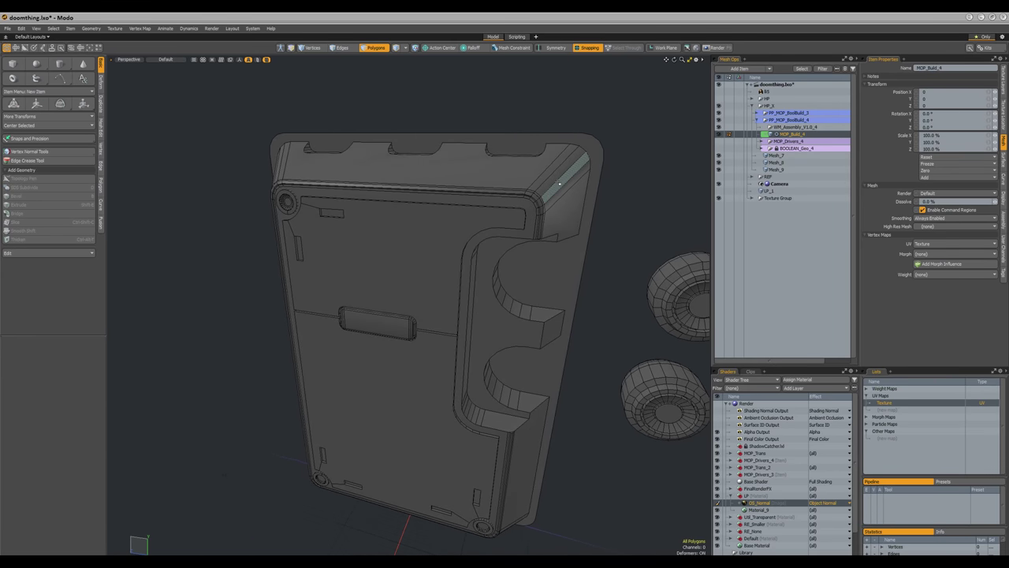
pyautogui.click(643, 122)
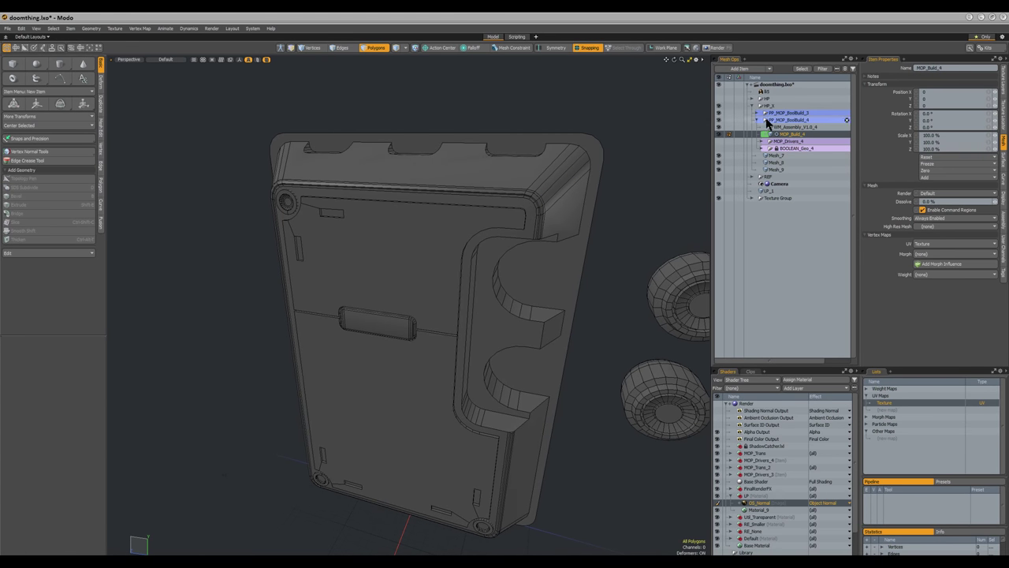
pyautogui.click(757, 120)
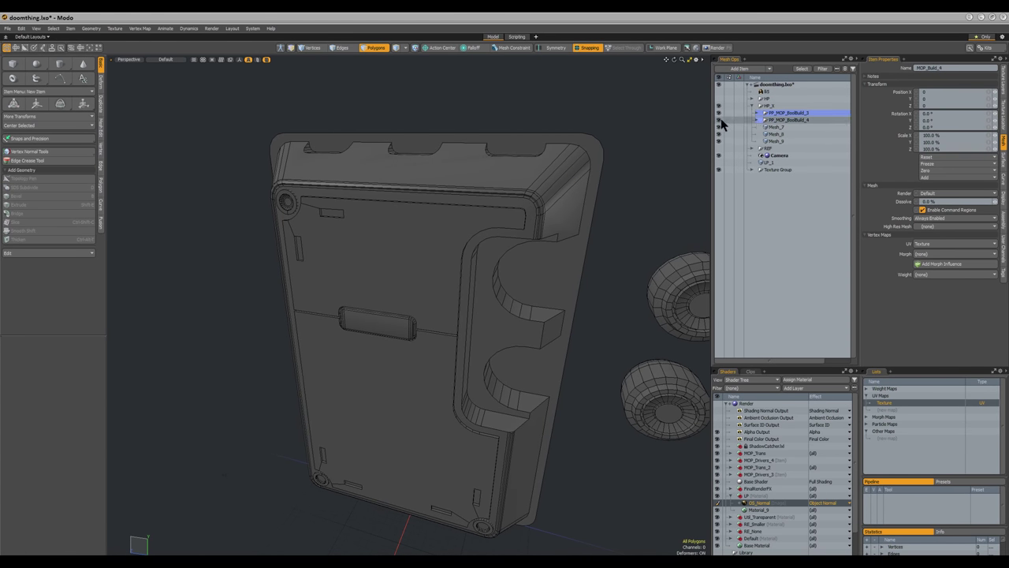
pyautogui.click(768, 127)
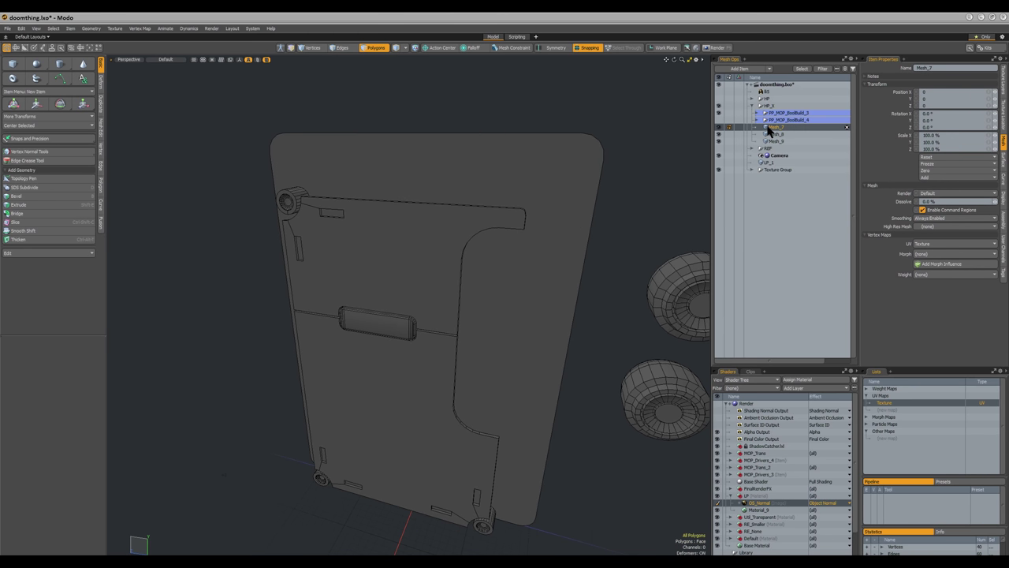
pyautogui.press('n')
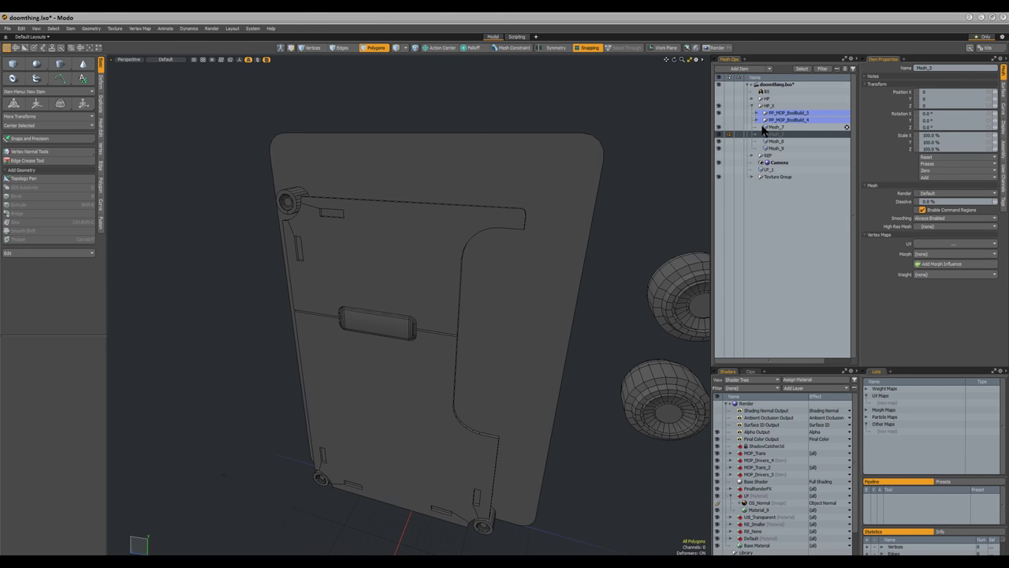
pyautogui.hotkey('ctrl', 'v')
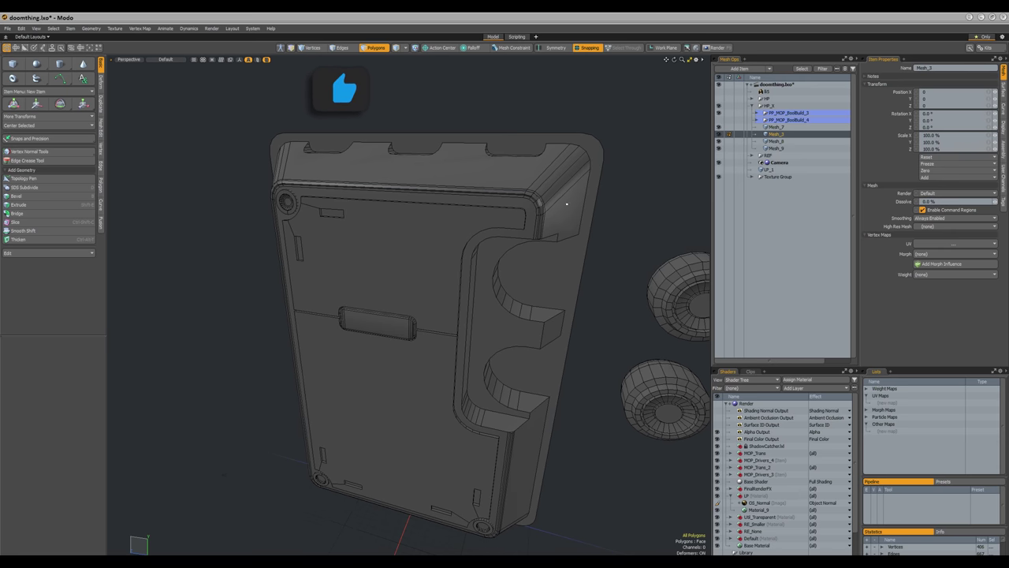
# - Select the sloped side-wall and corner polygons around the shell of the pasted high-poly mesh
pyautogui.moveTo(618, 234); pyautogui.dragTo(425, 154, button='middle')
pyautogui.keyDown('alt'); pyautogui.moveTo(425, 155); pyautogui.dragTo(406, 247); pyautogui.keyUp('alt')
pyautogui.click(408, 208)
pyautogui.keyDown('alt'); pyautogui.moveTo(408, 208); pyautogui.dragTo(331, 251); pyautogui.keyUp('alt')
pyautogui.keyDown('shift'); pyautogui.moveTo(540, 205); pyautogui.dragTo(561, 235); pyautogui.keyUp('shift')
pyautogui.moveTo(501, 208); pyautogui.dragTo(424, 124, button='middle')
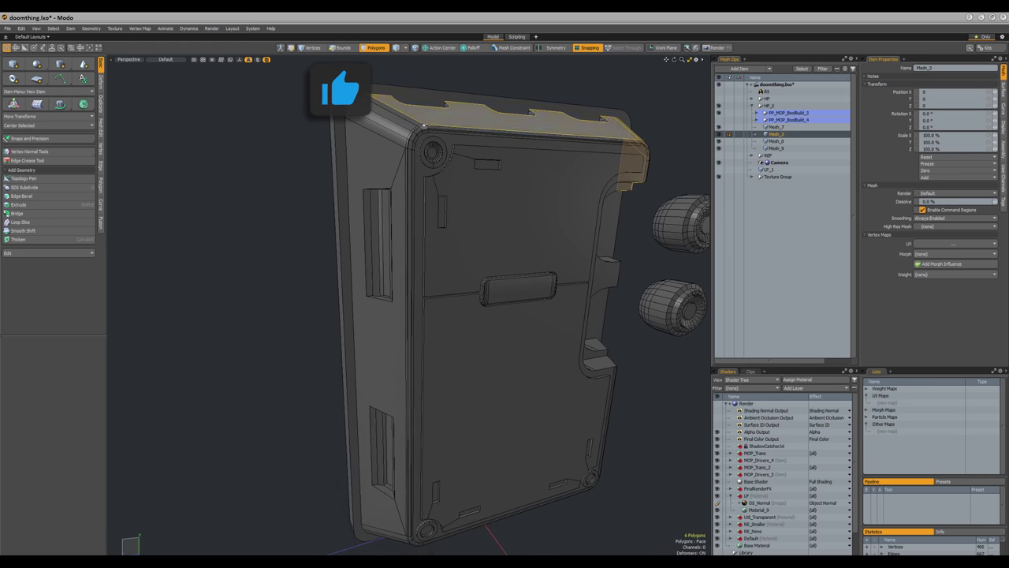
pyautogui.keyDown('shift'); pyautogui.moveTo(389, 138); pyautogui.dragTo(385, 164); pyautogui.keyUp('shift')
pyautogui.keyDown('alt'); pyautogui.keyDown('shift'); pyautogui.moveTo(339, 441); pyautogui.dragTo(315, 213); pyautogui.keyUp('shift'); pyautogui.keyUp('alt')
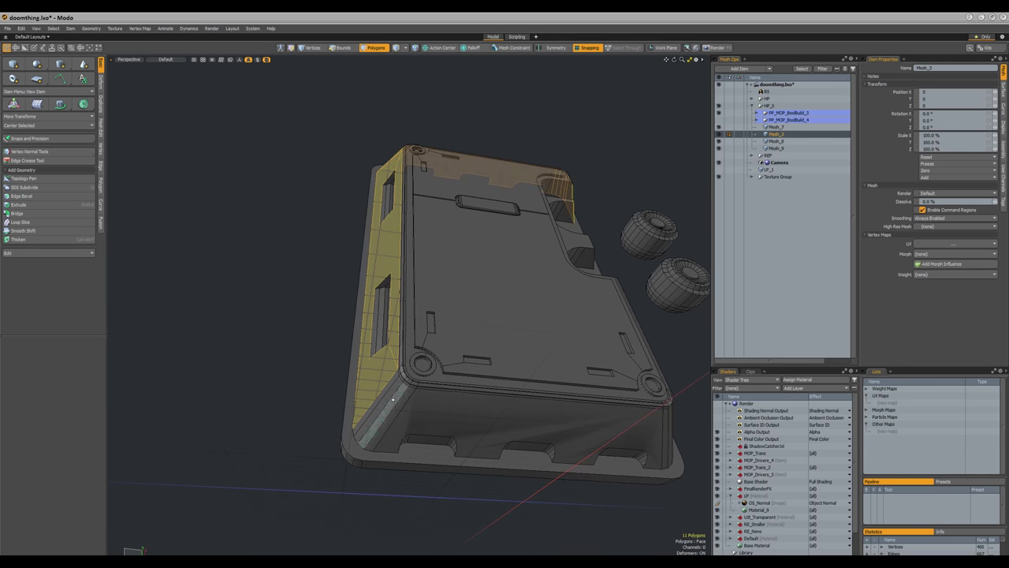
pyautogui.keyDown('shift'); pyautogui.moveTo(382, 416); pyautogui.dragTo(413, 411); pyautogui.keyUp('shift')
pyautogui.keyDown('alt'); pyautogui.moveTo(544, 367); pyautogui.dragTo(405, 376); pyautogui.keyUp('alt')
pyautogui.keyDown('alt'); pyautogui.moveTo(473, 316); pyautogui.dragTo(402, 378); pyautogui.keyUp('alt')
pyautogui.scroll(-3, 417, 339)
pyautogui.keyDown('alt'); pyautogui.moveTo(402, 324); pyautogui.dragTo(508, 353); pyautogui.keyUp('alt')
# - Undo the last change to compare the shading, and assign the selected wall polygons to smoothing group a
pyautogui.press('Escape')
pyautogui.scroll(4, 435, 265)
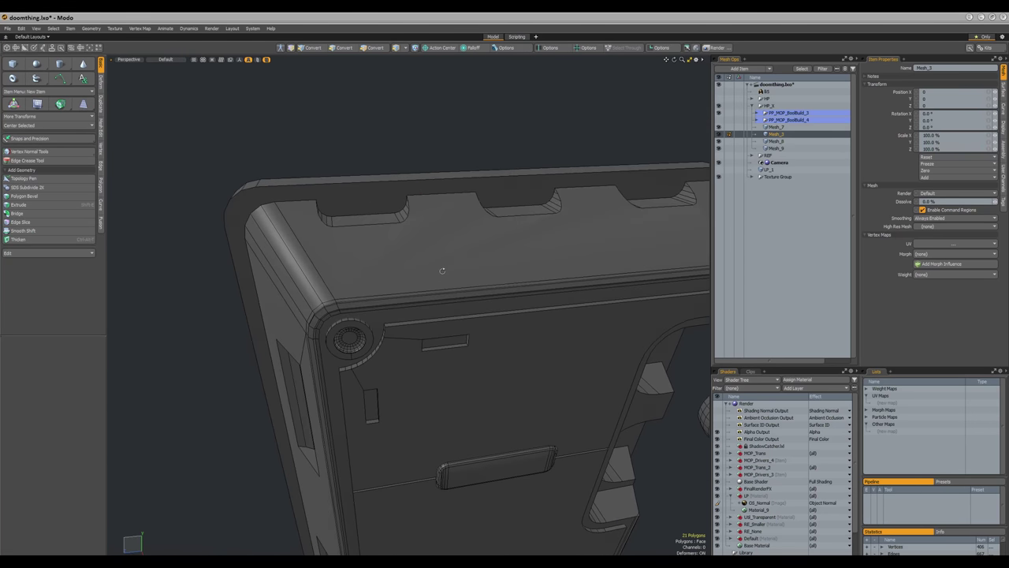
pyautogui.keyDown('alt'); pyautogui.moveTo(439, 268); pyautogui.dragTo(425, 245); pyautogui.keyUp('alt')
pyautogui.hotkey('ctrl', 'z')
pyautogui.moveTo(425, 245); pyautogui.dragTo(409, 300, button='middle')
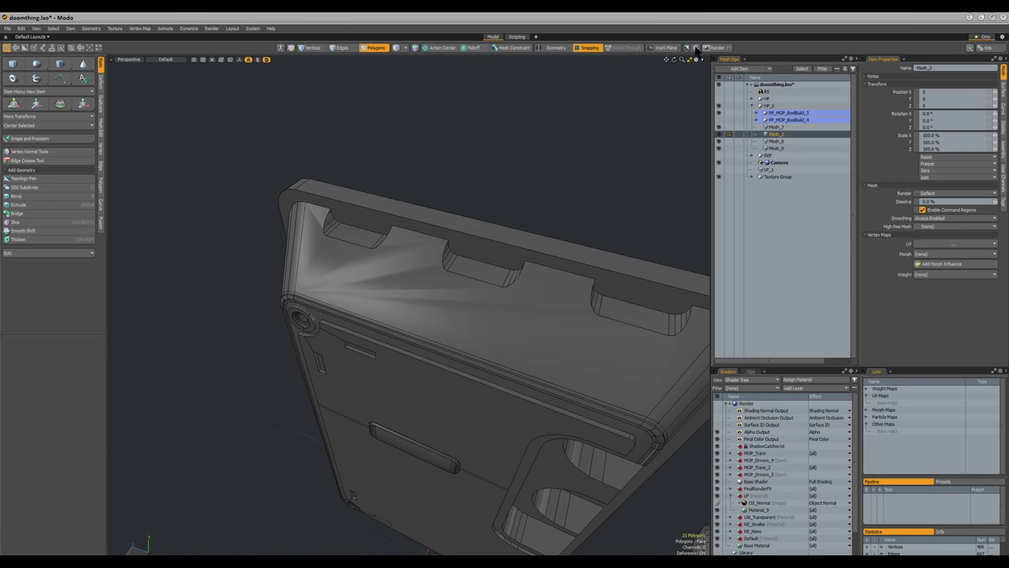
pyautogui.click(695, 48)
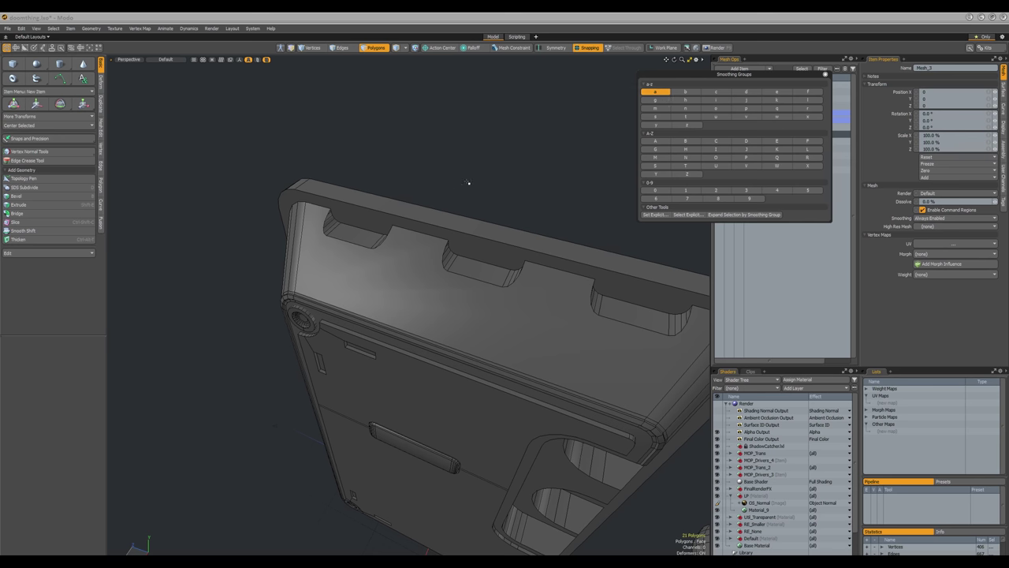
pyautogui.keyDown('alt'); pyautogui.moveTo(425, 347); pyautogui.dragTo(527, 317); pyautogui.keyUp('alt')
pyautogui.keyDown('alt'); pyautogui.moveTo(526, 316); pyautogui.dragTo(491, 317); pyautogui.keyUp('alt')
pyautogui.click(826, 74)
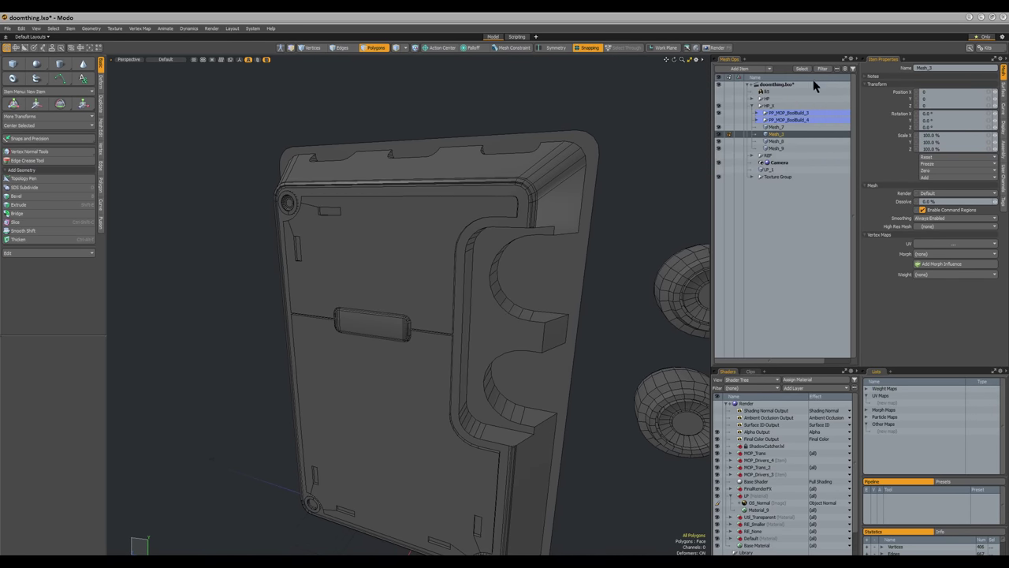
# - Show LP_1 over the high-poly meshes, rebake the OS_Normal texture from object, and inspect the baked shading
pyautogui.keyDown('alt'); pyautogui.keyDown('shift'); pyautogui.moveTo(637, 210); pyautogui.dragTo(589, 160); pyautogui.keyUp('shift'); pyautogui.keyUp('alt')
pyautogui.keyDown('alt'); pyautogui.moveTo(589, 160); pyautogui.dragTo(594, 160); pyautogui.keyUp('alt')
pyautogui.click(776, 169)
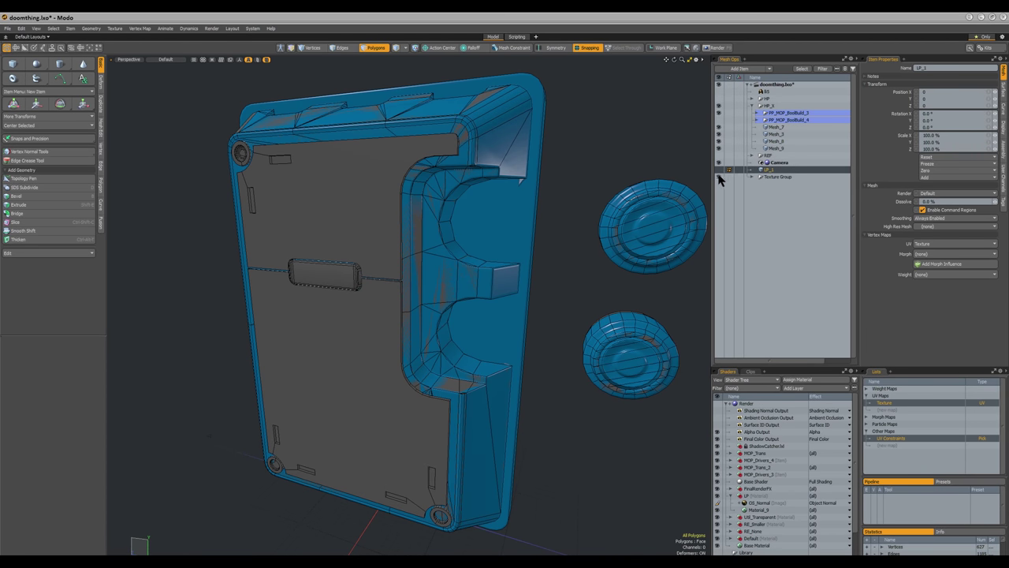
pyautogui.keyDown('alt'); pyautogui.moveTo(543, 164); pyautogui.dragTo(669, 387); pyautogui.keyUp('alt')
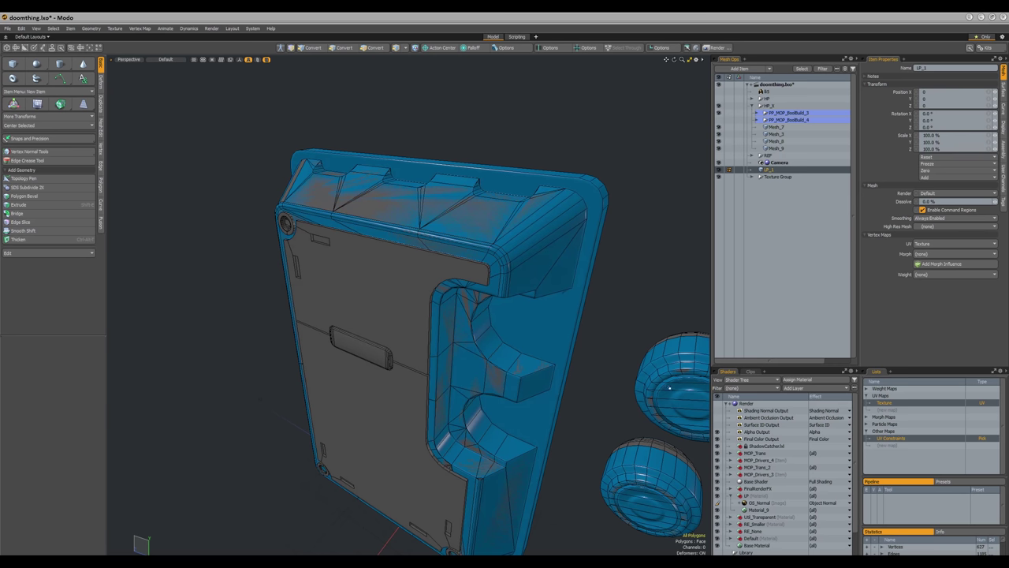
pyautogui.rightClick(763, 505)
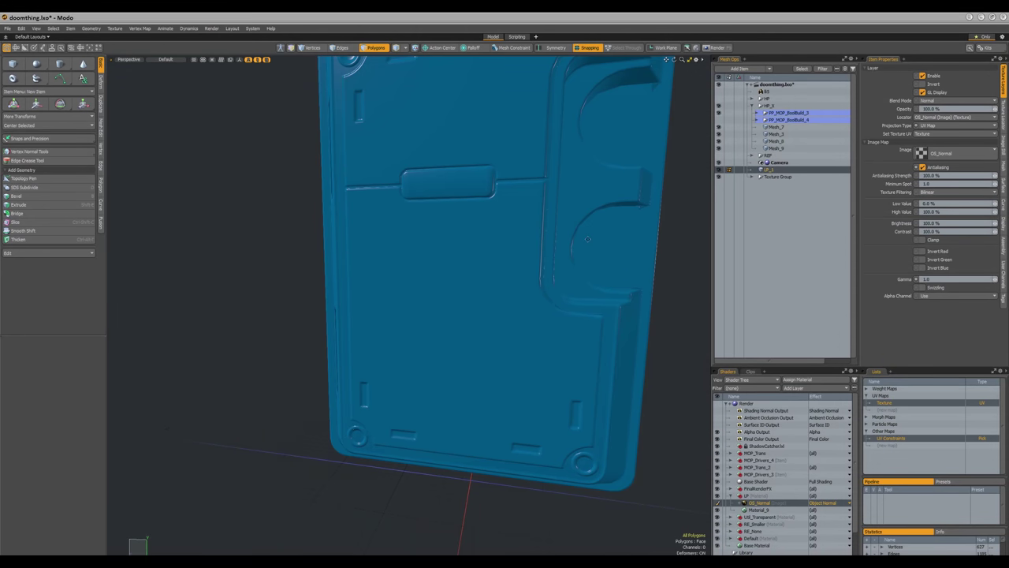
pyautogui.keyDown('alt'); pyautogui.moveTo(522, 280); pyautogui.dragTo(638, 423); pyautogui.keyUp('alt')
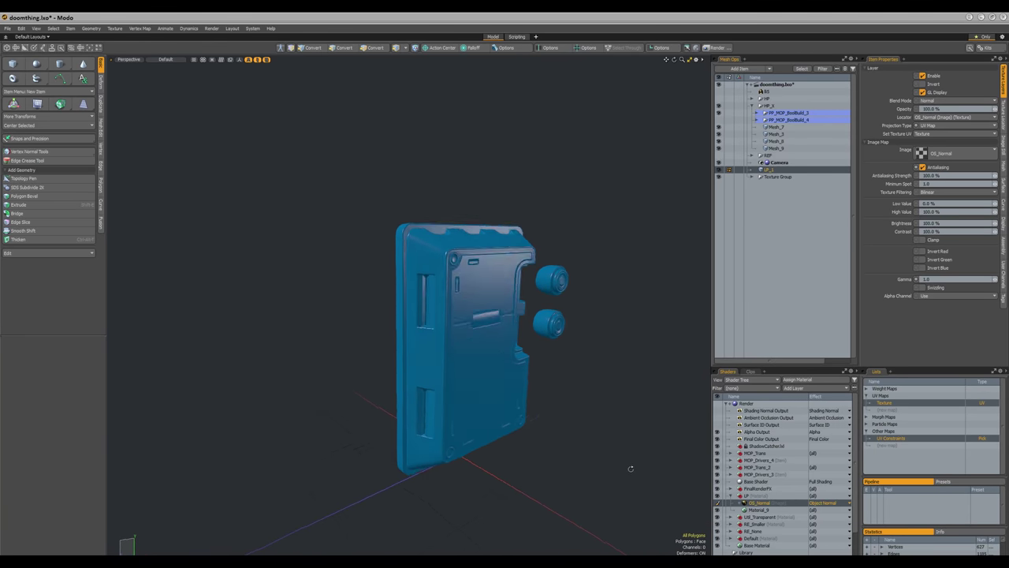
# - Examine the baked normals of LP_1 around the two side-wall slots and the back panel
pyautogui.keyDown('alt'); pyautogui.moveTo(630, 479); pyautogui.dragTo(461, 304); pyautogui.keyUp('alt')
pyautogui.keyDown('ctrl'); pyautogui.keyDown('alt'); pyautogui.moveTo(425, 245); pyautogui.dragTo(431, 290); pyautogui.keyUp('alt'); pyautogui.keyUp('ctrl')
pyautogui.keyDown('alt'); pyautogui.moveTo(437, 173); pyautogui.dragTo(418, 372); pyautogui.keyUp('alt')
pyautogui.keyDown('alt'); pyautogui.moveTo(457, 171); pyautogui.dragTo(428, 210); pyautogui.keyUp('alt')
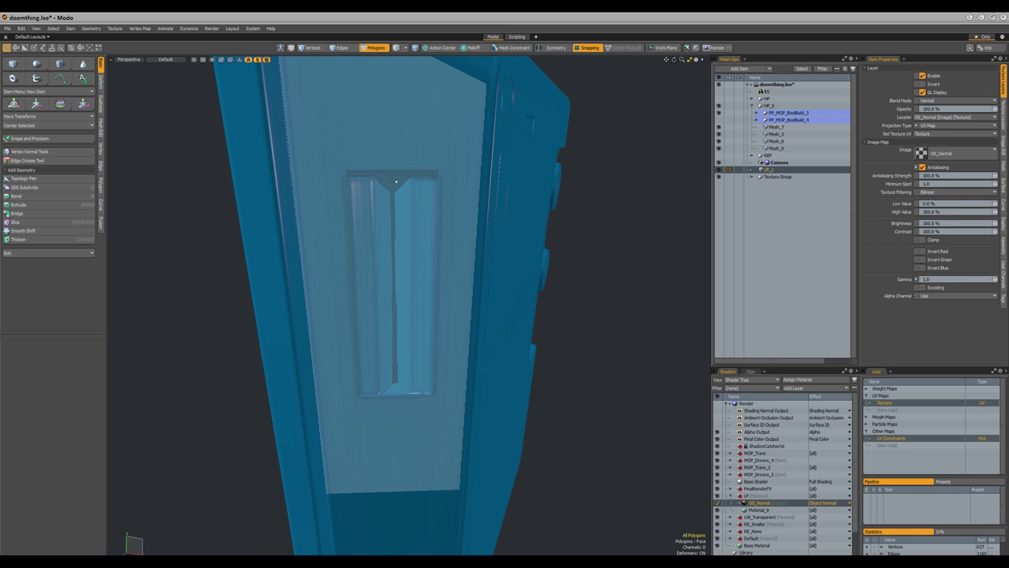
pyautogui.keyDown('alt'); pyautogui.moveTo(570, 392); pyautogui.dragTo(471, 362); pyautogui.keyUp('alt')
pyautogui.scroll(-4, 461, 367)
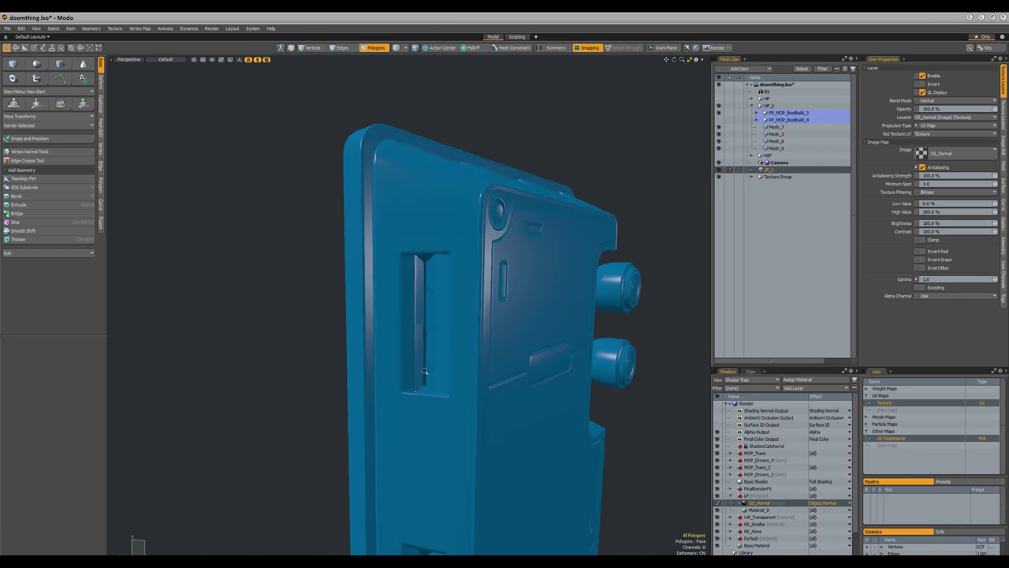
pyautogui.keyDown('alt'); pyautogui.keyDown('shift'); pyautogui.moveTo(441, 443); pyautogui.dragTo(437, 261); pyautogui.keyUp('shift'); pyautogui.keyUp('alt')
pyautogui.keyDown('alt'); pyautogui.moveTo(544, 244); pyautogui.dragTo(462, 240); pyautogui.keyUp('alt')
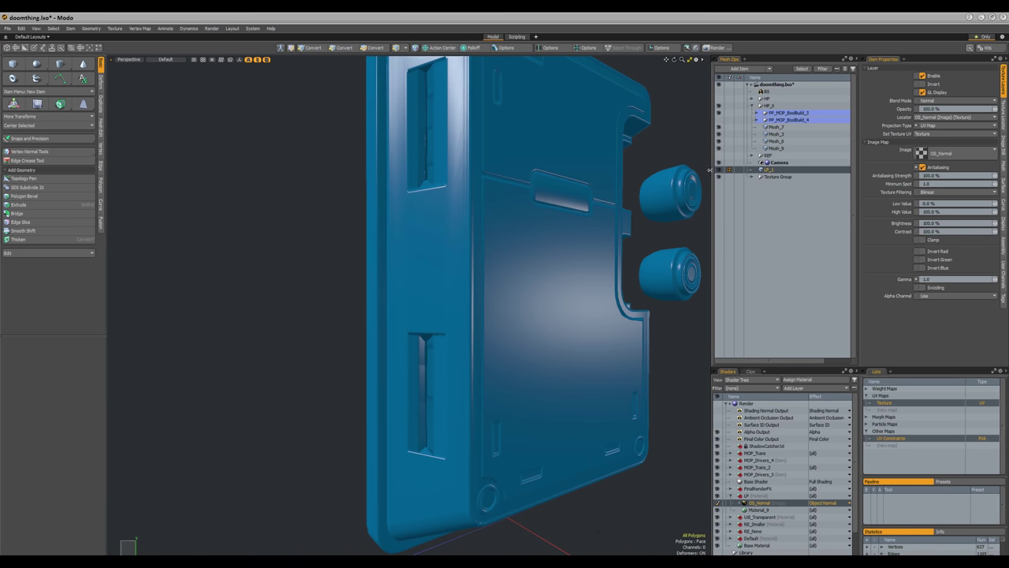
# - Isolate the high-poly Mesh_7 and examine the geometry inside its side-wall slot
pyautogui.click(773, 128)
pyautogui.keyDown('alt'); pyautogui.moveTo(477, 297); pyautogui.dragTo(484, 320); pyautogui.keyUp('alt')
pyautogui.keyDown('ctrl'); pyautogui.keyDown('alt'); pyautogui.moveTo(419, 382); pyautogui.dragTo(421, 413); pyautogui.keyUp('alt'); pyautogui.keyUp('ctrl')
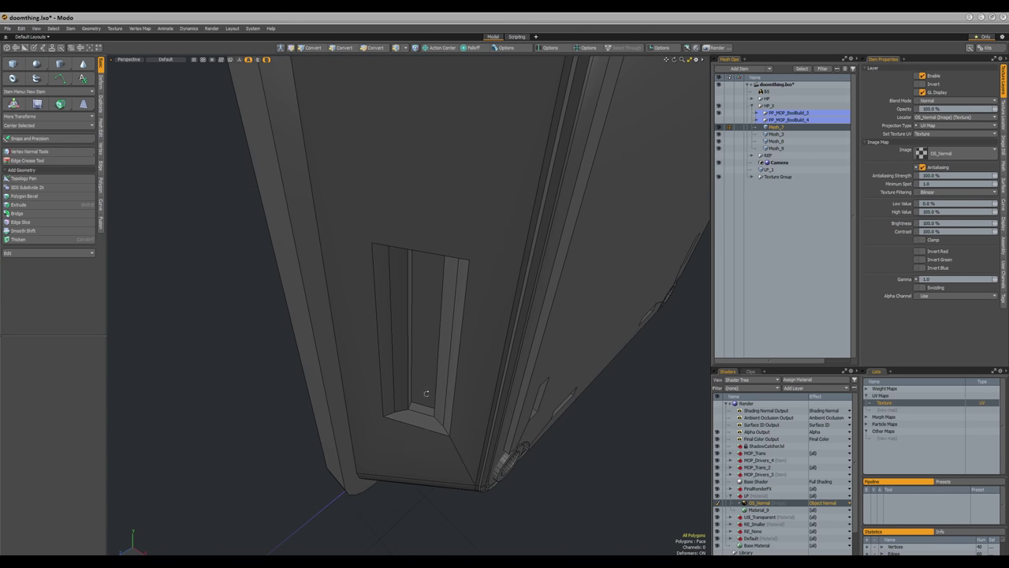
pyautogui.keyDown('alt'); pyautogui.moveTo(422, 278); pyautogui.dragTo(410, 292); pyautogui.keyUp('alt')
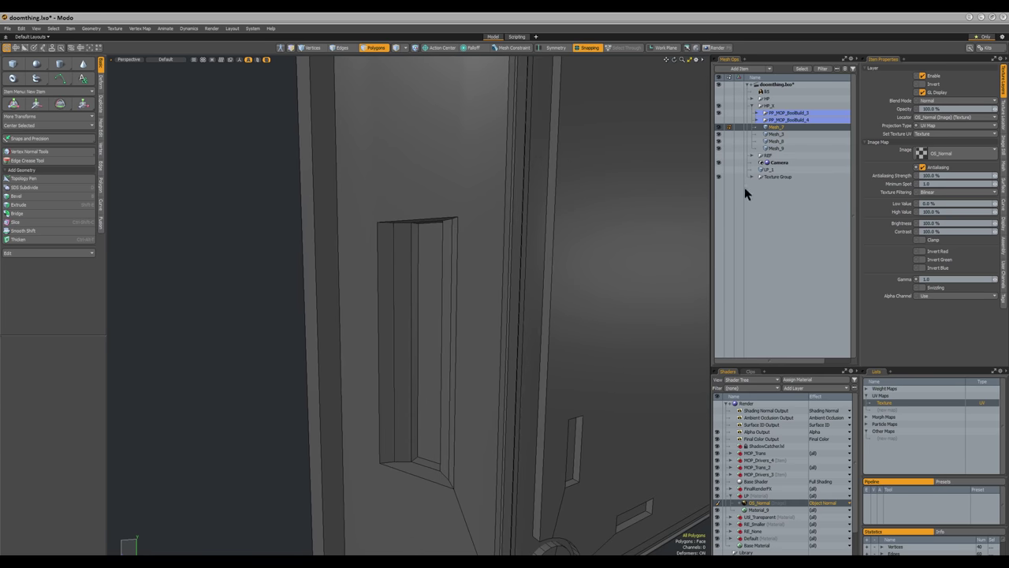
# - Show LP_1 over the high-poly meshes, check their overlap, and rebake the OS_Normal texture from object
pyautogui.click(718, 170)
pyautogui.keyDown('ctrl'); pyautogui.keyDown('alt'); pyautogui.moveTo(555, 257); pyautogui.dragTo(316, 448); pyautogui.keyUp('alt'); pyautogui.keyUp('ctrl')
pyautogui.keyDown('alt'); pyautogui.moveTo(504, 323); pyautogui.dragTo(370, 295); pyautogui.keyUp('alt')
pyautogui.keyDown('alt'); pyautogui.moveTo(501, 301); pyautogui.dragTo(545, 303); pyautogui.keyUp('alt')
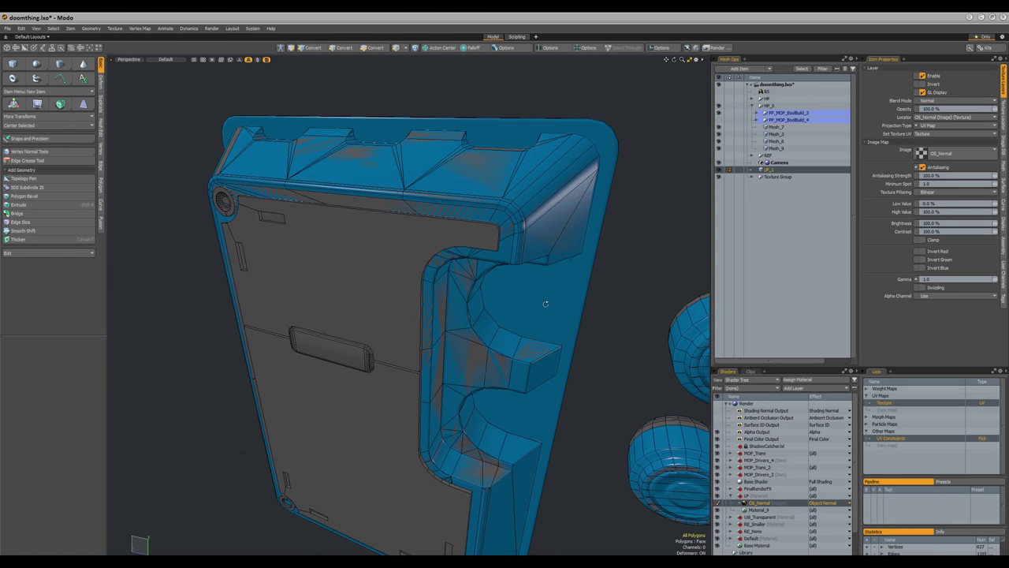
pyautogui.press('x')
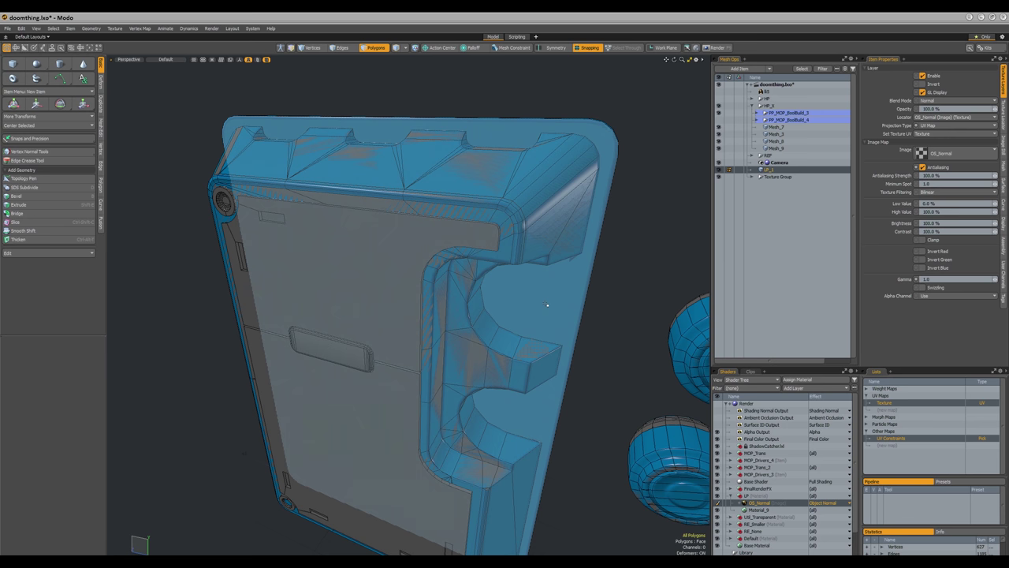
pyautogui.keyDown('alt'); pyautogui.moveTo(547, 305); pyautogui.dragTo(479, 216); pyautogui.keyUp('alt')
pyautogui.click(481, 220)
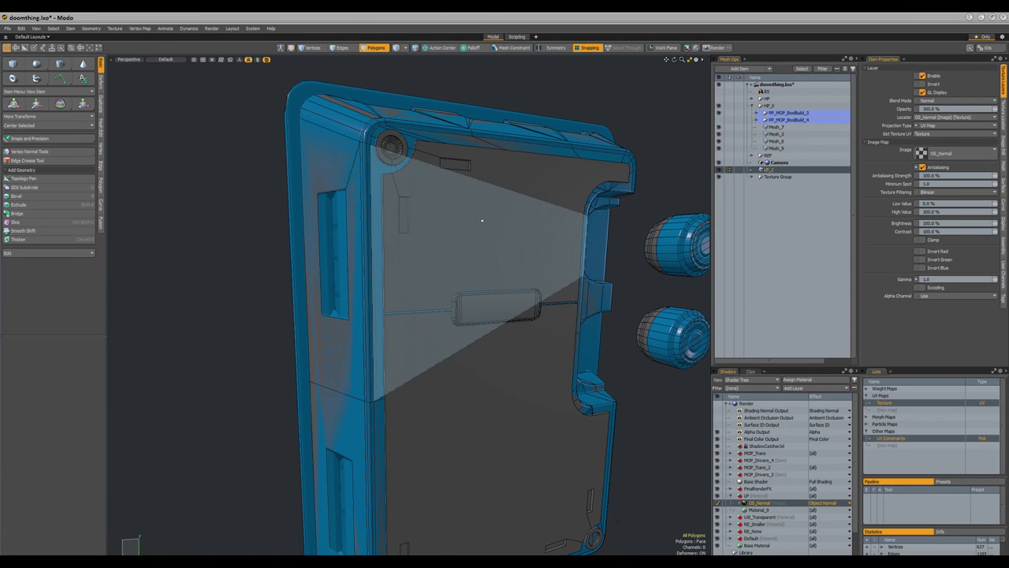
pyautogui.keyDown('alt'); pyautogui.moveTo(481, 221); pyautogui.dragTo(498, 272); pyautogui.keyUp('alt')
pyautogui.keyDown('alt'); pyautogui.moveTo(580, 272); pyautogui.dragTo(548, 271); pyautogui.keyUp('alt')
pyautogui.keyDown('ctrl'); pyautogui.keyDown('alt'); pyautogui.moveTo(548, 271); pyautogui.dragTo(631, 276); pyautogui.keyUp('alt'); pyautogui.keyUp('ctrl')
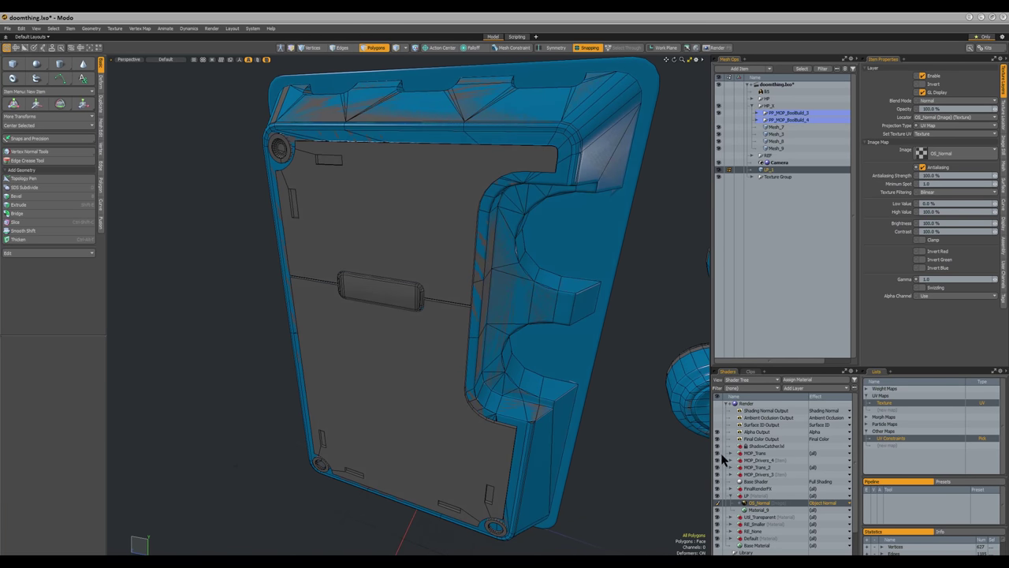
pyautogui.rightClick(755, 505)
pyautogui.click(759, 537)
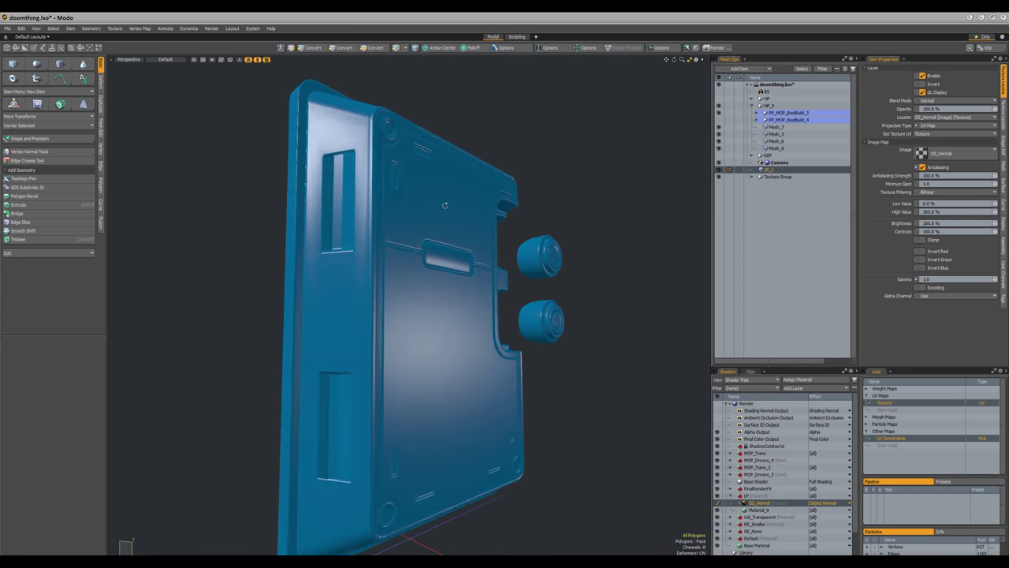
# - Inspect the rebaked shading in the side-wall slots of LP_1
pyautogui.keyDown('alt'); pyautogui.moveTo(445, 205); pyautogui.dragTo(420, 292); pyautogui.keyUp('alt')
pyautogui.keyDown('ctrl'); pyautogui.keyDown('alt'); pyautogui.moveTo(420, 292); pyautogui.dragTo(473, 249); pyautogui.keyUp('alt'); pyautogui.keyUp('ctrl')
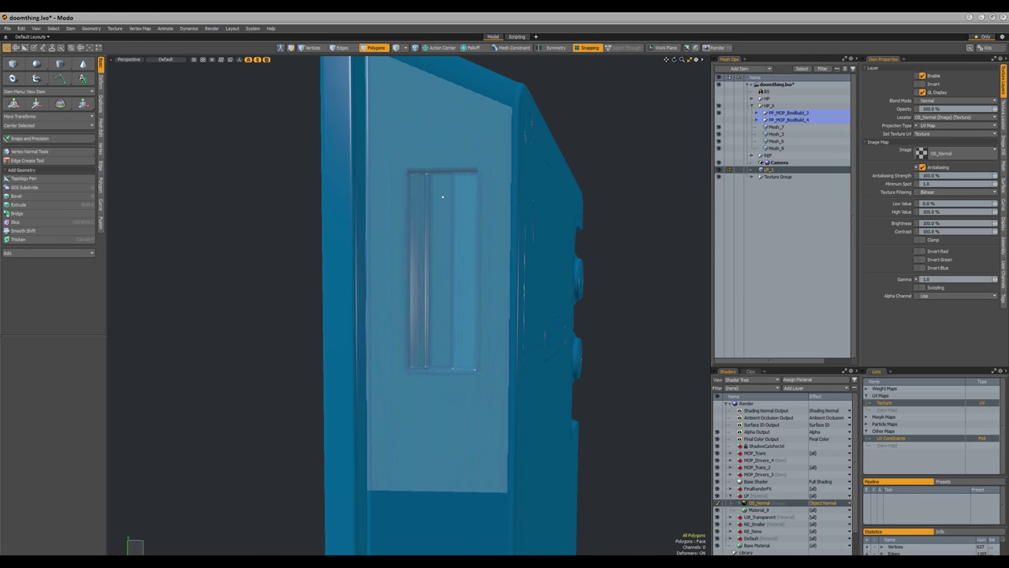
pyautogui.keyDown('alt'); pyautogui.moveTo(491, 291); pyautogui.dragTo(465, 288); pyautogui.keyUp('alt')
pyautogui.keyDown('ctrl'); pyautogui.keyDown('alt'); pyautogui.moveTo(465, 288); pyautogui.dragTo(465, 210); pyautogui.keyUp('alt'); pyautogui.keyUp('ctrl')
pyautogui.keyDown('alt'); pyautogui.moveTo(373, 221); pyautogui.dragTo(462, 269); pyautogui.keyUp('alt')
# - Try removing the large flat cover polygon of LP_1 and look into the open shell
pyautogui.press('3')
pyautogui.press('Delete')
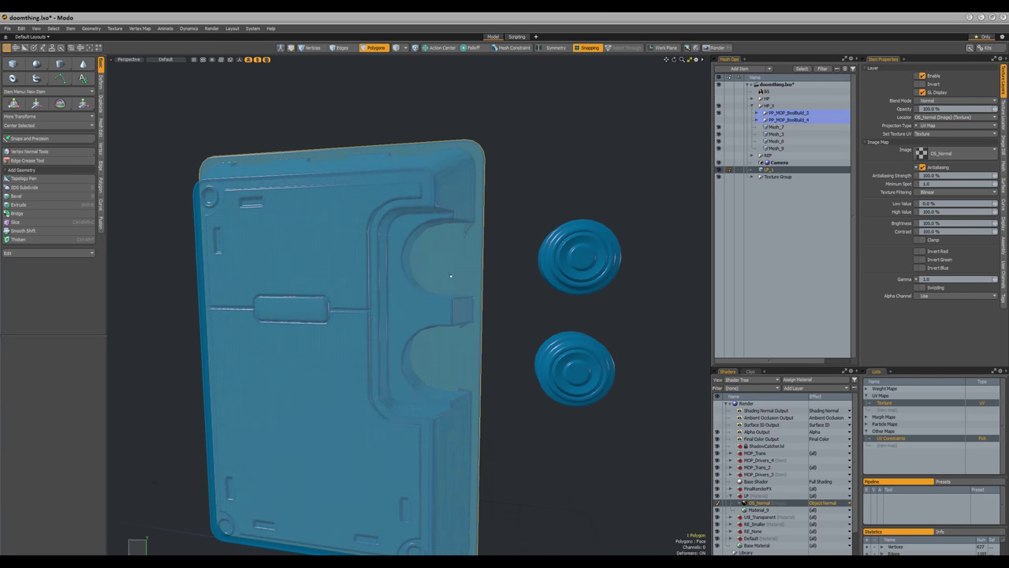
pyautogui.keyDown('alt'); pyautogui.moveTo(501, 229); pyautogui.dragTo(453, 284); pyautogui.keyUp('alt')
pyautogui.keyDown('alt'); pyautogui.moveTo(404, 136); pyautogui.dragTo(316, 167); pyautogui.keyUp('alt')
pyautogui.keyDown('alt'); pyautogui.moveTo(258, 146); pyautogui.dragTo(502, 272); pyautogui.keyUp('alt')
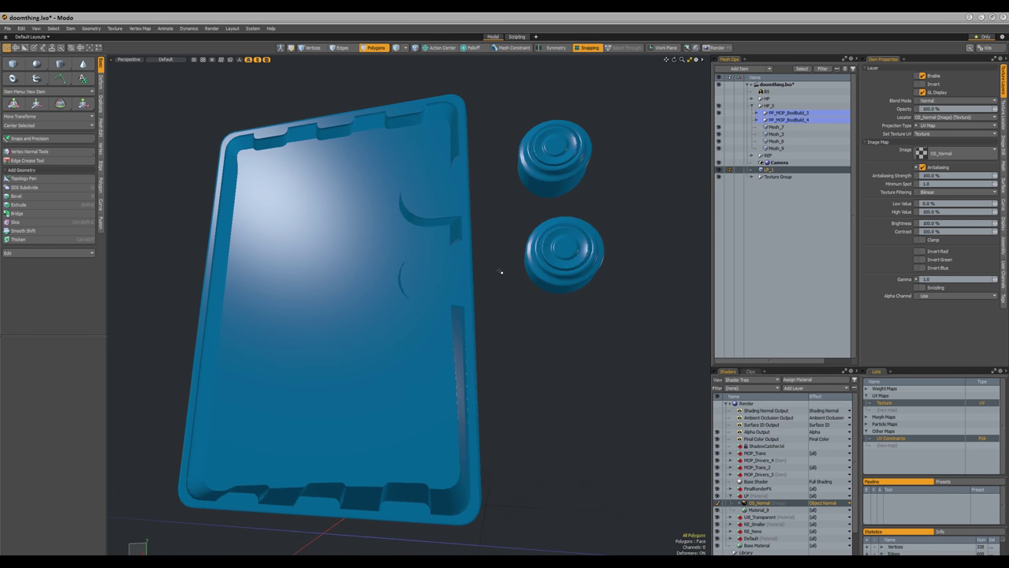
pyautogui.keyDown('alt'); pyautogui.moveTo(493, 171); pyautogui.dragTo(464, 262); pyautogui.keyUp('alt')
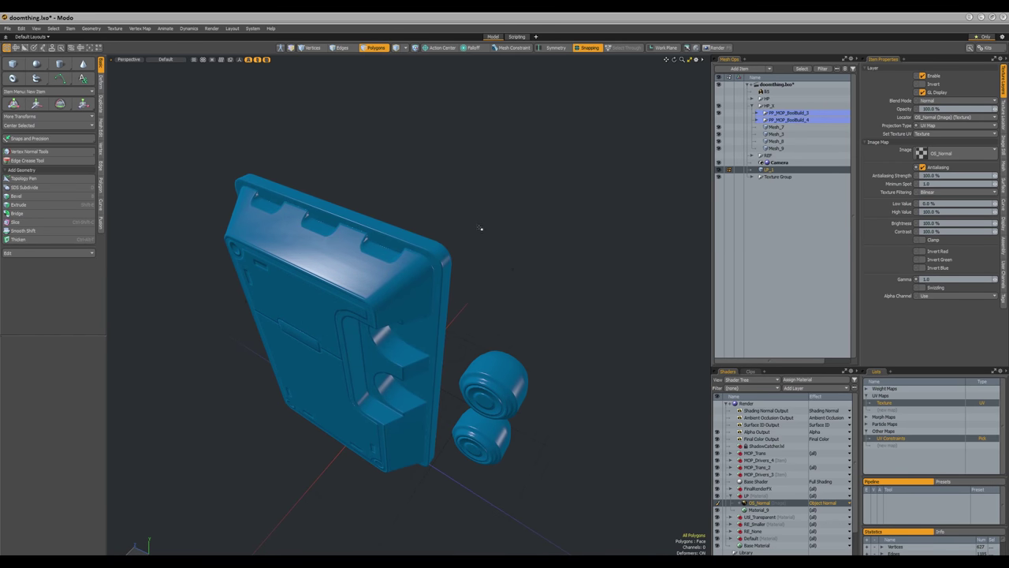
pyautogui.keyDown('alt'); pyautogui.moveTo(469, 239); pyautogui.dragTo(442, 167); pyautogui.keyUp('alt')
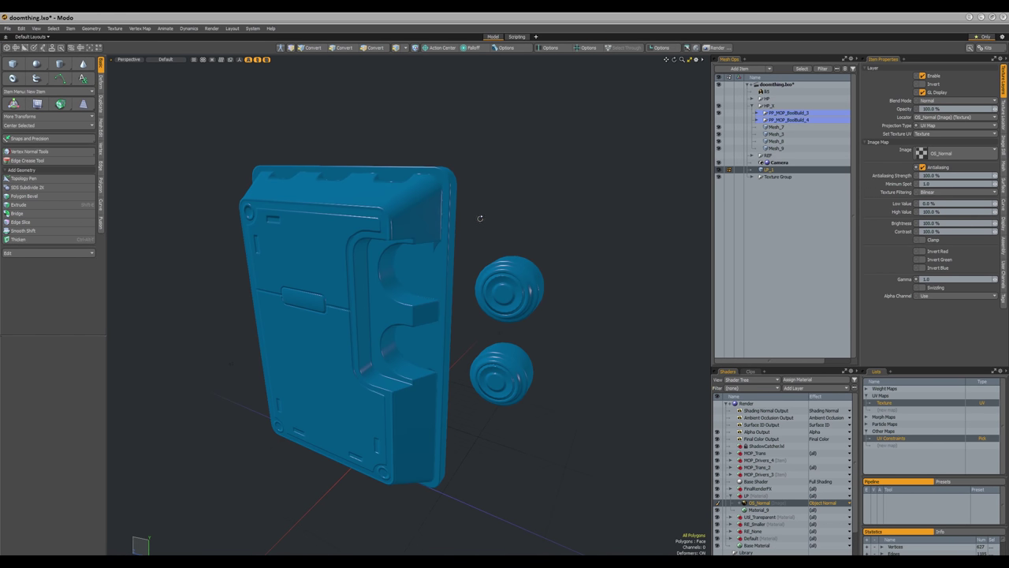
# - Open a UV view beside the model and frame the complete LP_1 UV layout
pyautogui.hotkey('alt', 'u')
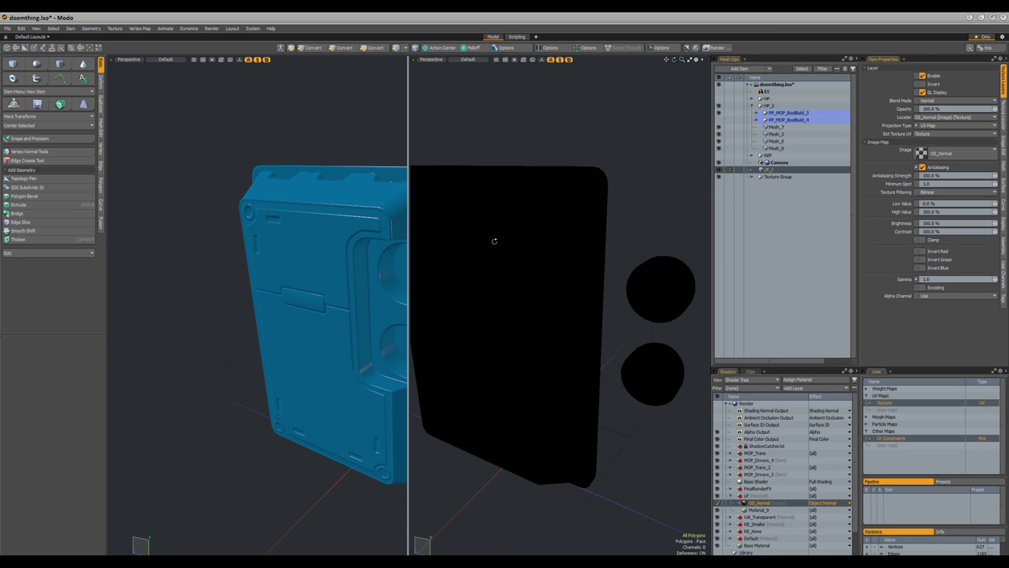
pyautogui.scroll(-1, 351, 325)
pyautogui.scroll(1, 351, 325)
pyautogui.keyDown('alt'); pyautogui.moveTo(351, 325); pyautogui.dragTo(304, 305); pyautogui.keyUp('alt')
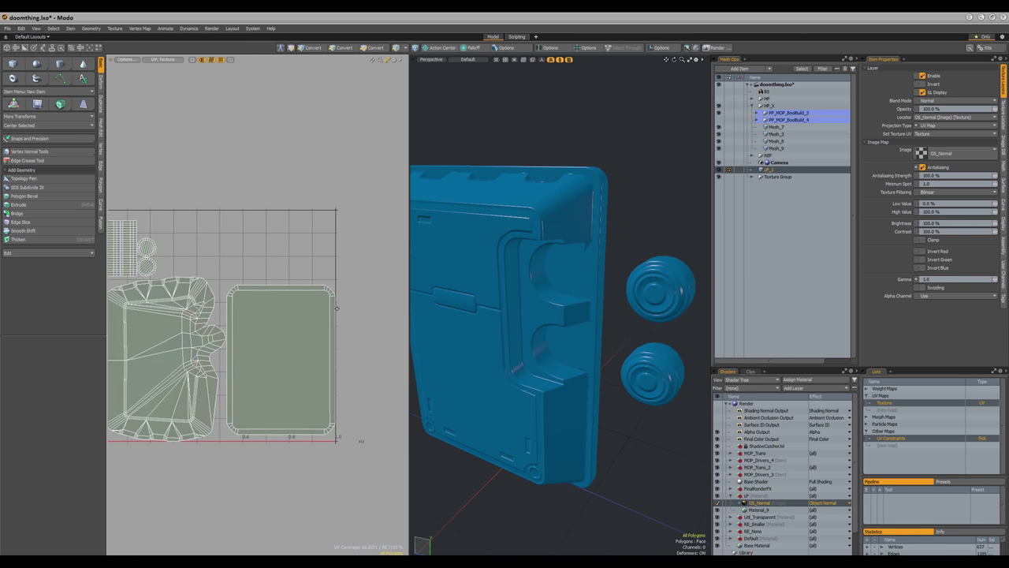
pyautogui.keyDown('alt'); pyautogui.moveTo(552, 212); pyautogui.dragTo(583, 229); pyautogui.keyUp('alt')
pyautogui.click(570, 227)
pyautogui.click(573, 217)
pyautogui.click(597, 221)
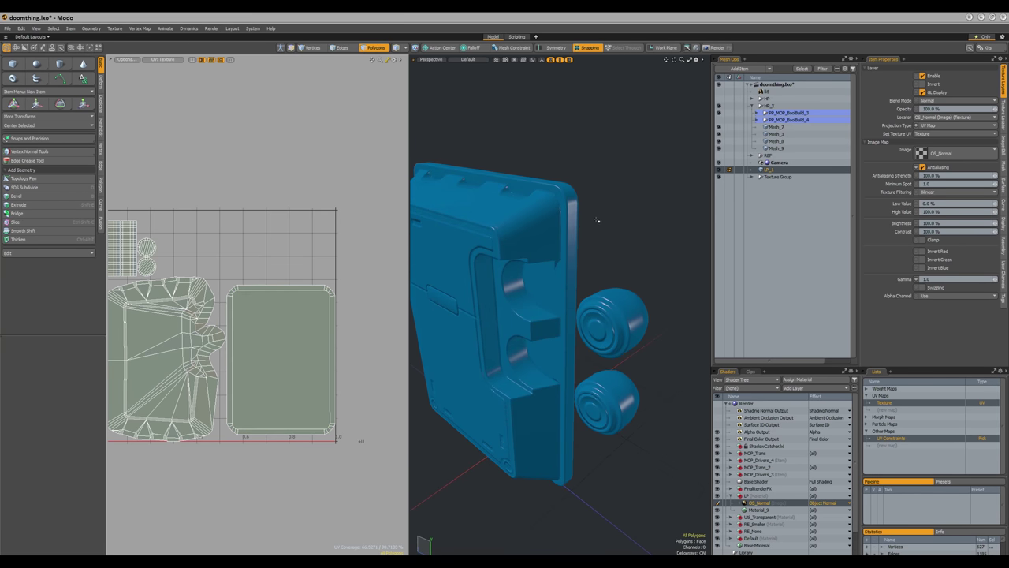
pyautogui.keyDown('alt'); pyautogui.keyDown('shift'); pyautogui.moveTo(315, 271); pyautogui.dragTo(341, 247); pyautogui.keyUp('shift'); pyautogui.keyUp('alt')
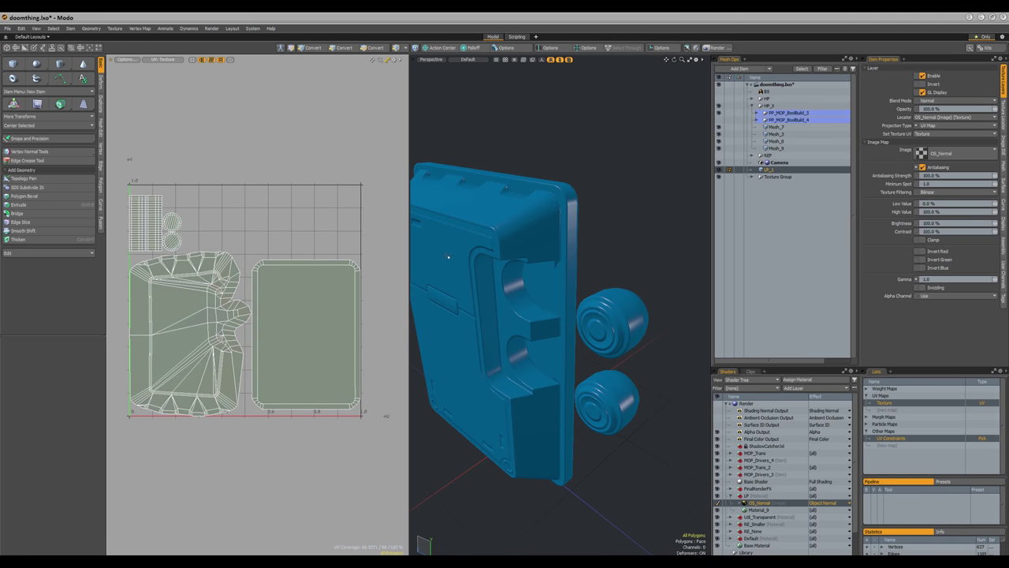
# - Select the flange's rim polygons and its cutout-side strip to locate them in the UV layout, and clear the selection
pyautogui.press('alt')
pyautogui.moveTo(584, 228)
pyautogui.keyDown('alt'); pyautogui.mouseDown()
pyautogui.moveTo(594, 226)
pyautogui.moveTo(600, 246)
pyautogui.moveTo(581, 223)
pyautogui.mouseUp(); pyautogui.keyUp('alt')
pyautogui.keyDown('alt'); pyautogui.scroll(-4, 593, 226); pyautogui.keyUp('alt')
pyautogui.keyDown('alt'); pyautogui.scroll(5, 600, 231); pyautogui.keyUp('alt')
pyautogui.scroll(-4, 596, 234)
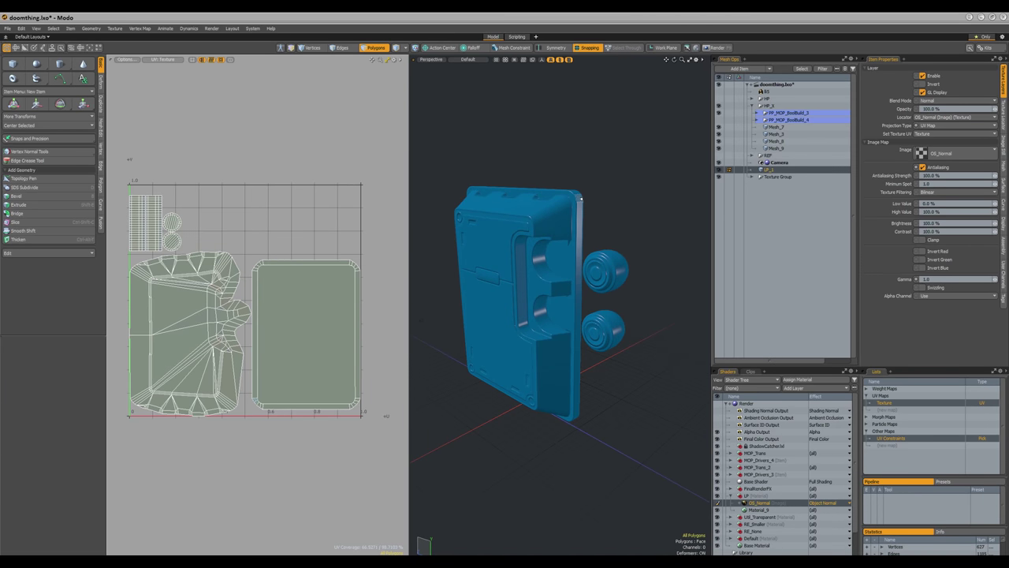
pyautogui.click(581, 199)
pyautogui.keyDown('alt'); pyautogui.moveTo(581, 199); pyautogui.dragTo(569, 226); pyautogui.keyUp('alt')
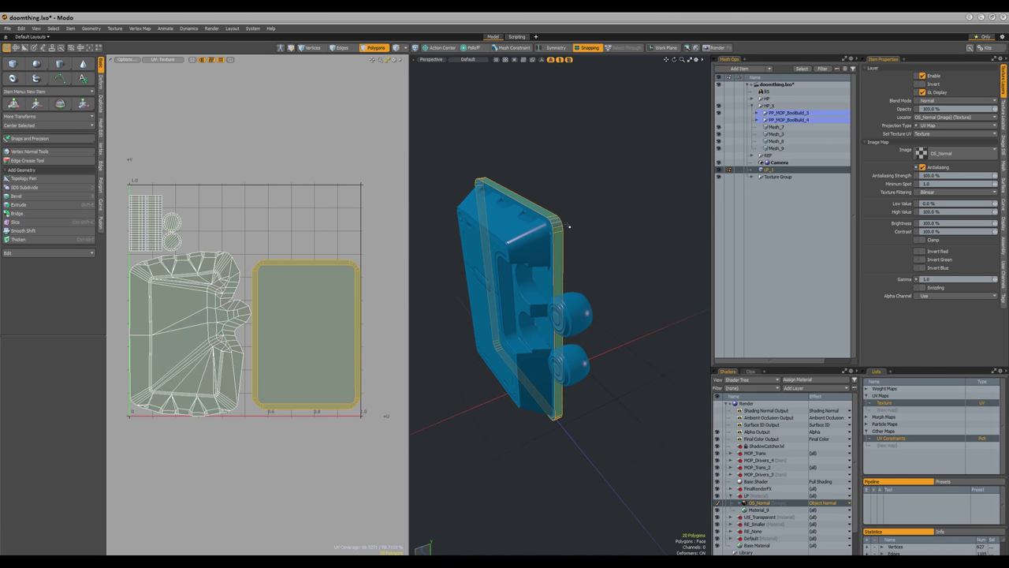
pyautogui.click(562, 240)
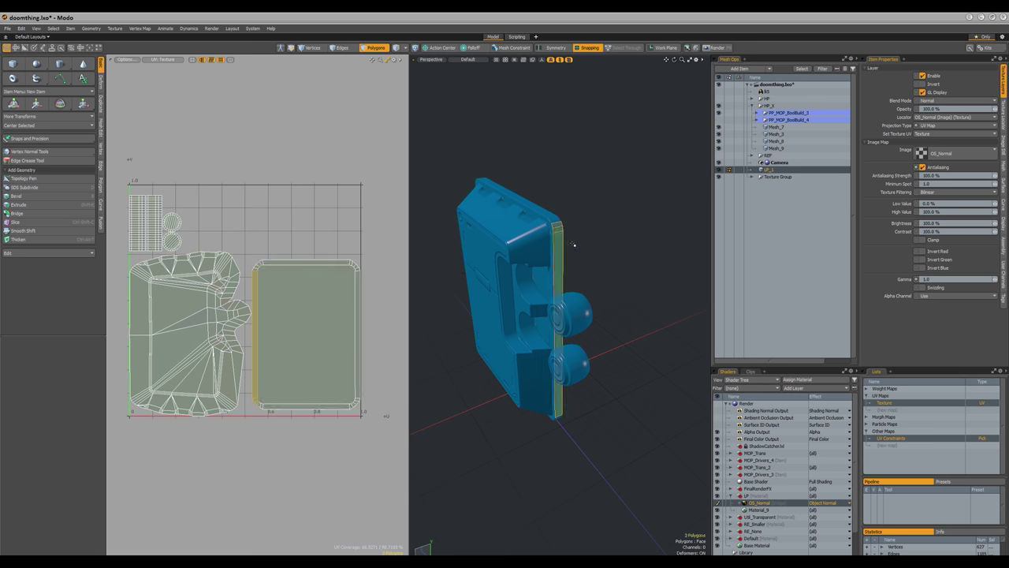
pyautogui.click(574, 245)
# - Try a polygon bevel with a 1.575 inset on the large flat flange face behind the cutouts, and undo it
pyautogui.click(543, 207)
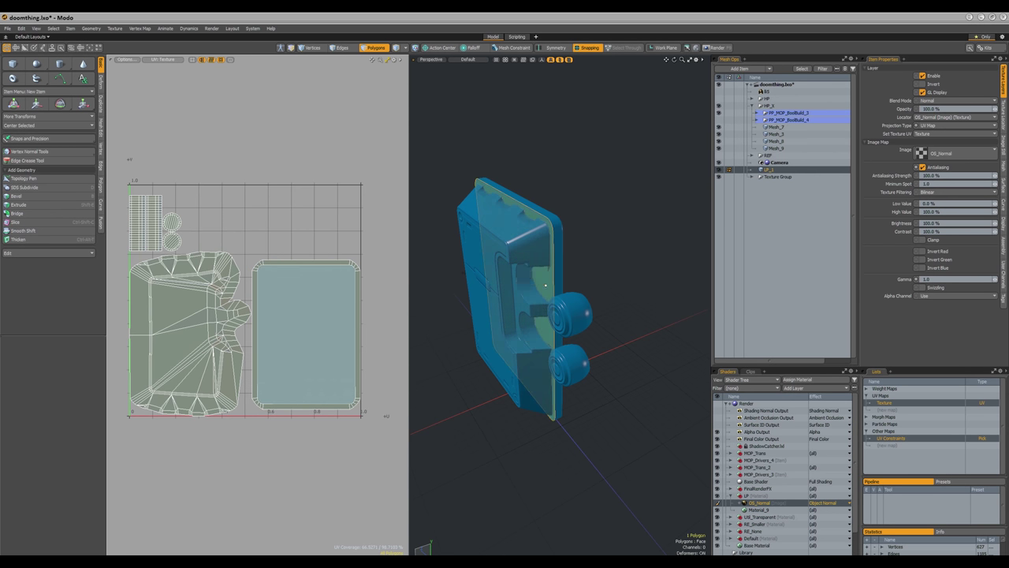
pyautogui.keyDown('alt'); pyautogui.moveTo(576, 257); pyautogui.dragTo(469, 269); pyautogui.keyUp('alt')
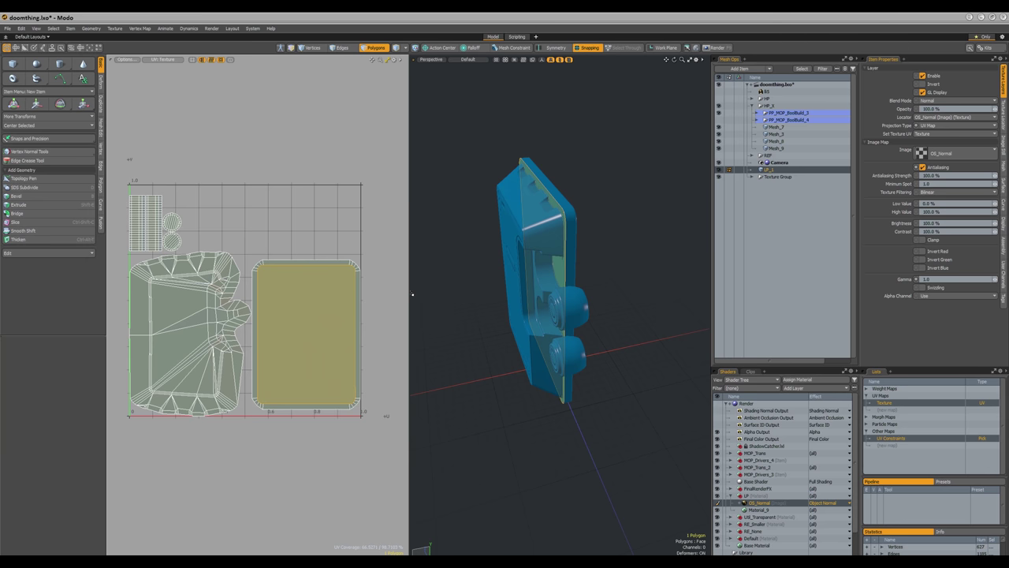
pyautogui.click(606, 216)
pyautogui.moveTo(606, 216)
pyautogui.keyDown('alt'); pyautogui.mouseDown()
pyautogui.moveTo(642, 206)
pyautogui.moveTo(614, 197)
pyautogui.moveTo(625, 220)
pyautogui.moveTo(605, 229)
pyautogui.mouseUp(); pyautogui.keyUp('alt')
pyautogui.press('3')
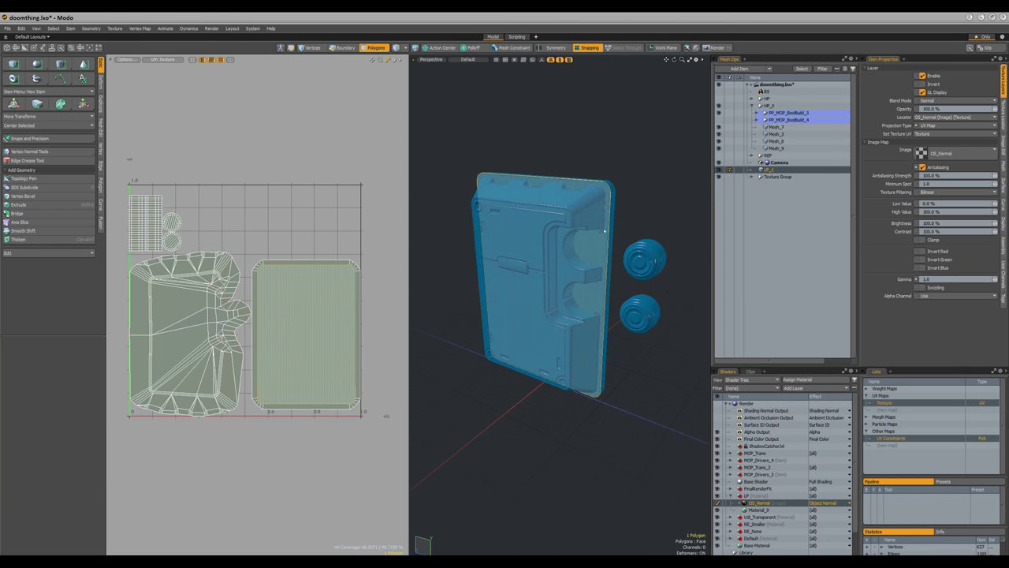
pyautogui.scroll(5, 606, 228)
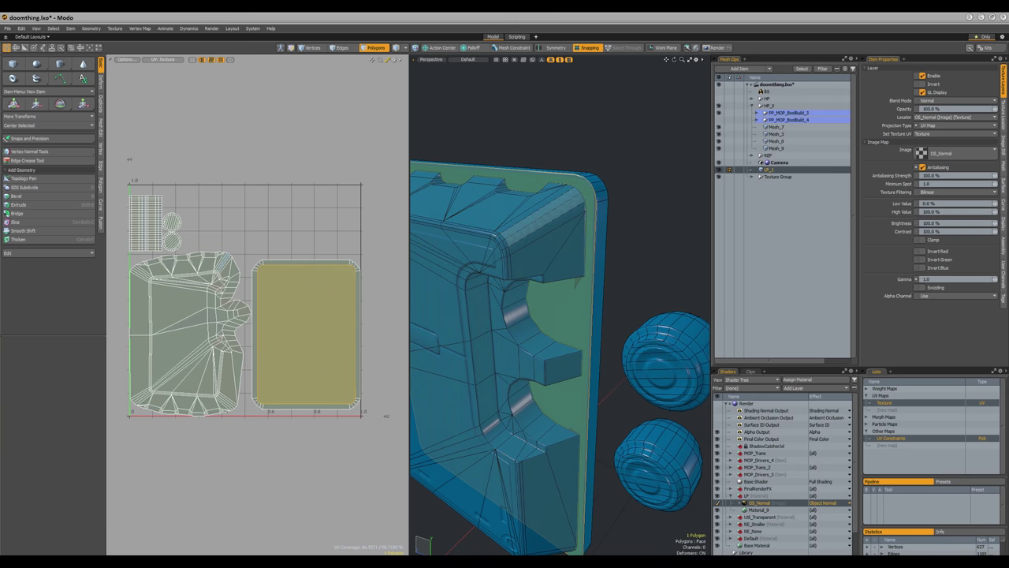
pyautogui.press('b')
pyautogui.hotkey('shift', 'a')
pyautogui.click(553, 328)
pyautogui.moveTo(554, 328); pyautogui.dragTo(561, 328)
pyautogui.press('space')
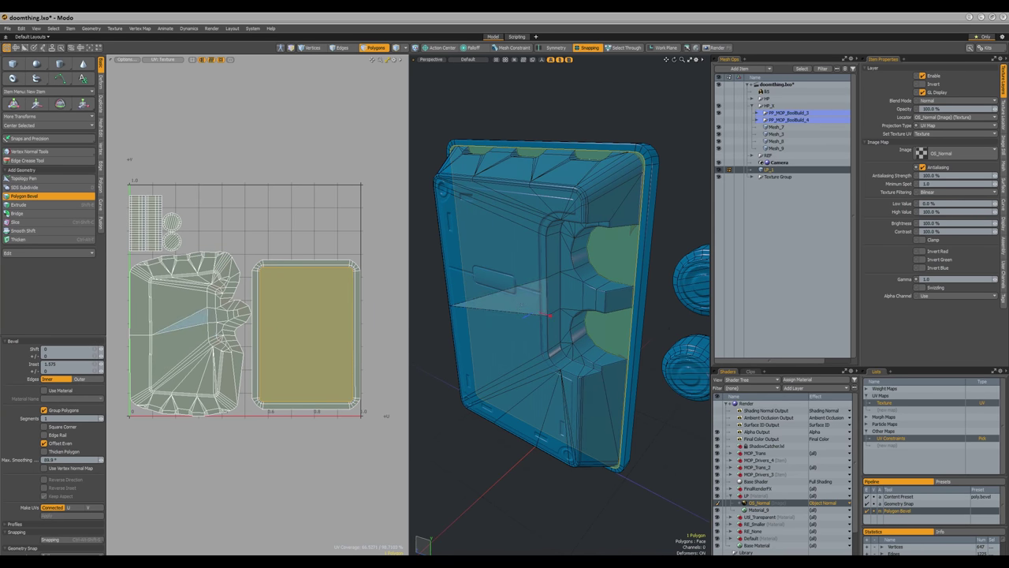
pyautogui.press('Escape')
pyautogui.keyDown('alt'); pyautogui.moveTo(665, 149); pyautogui.dragTo(615, 165); pyautogui.keyUp('alt')
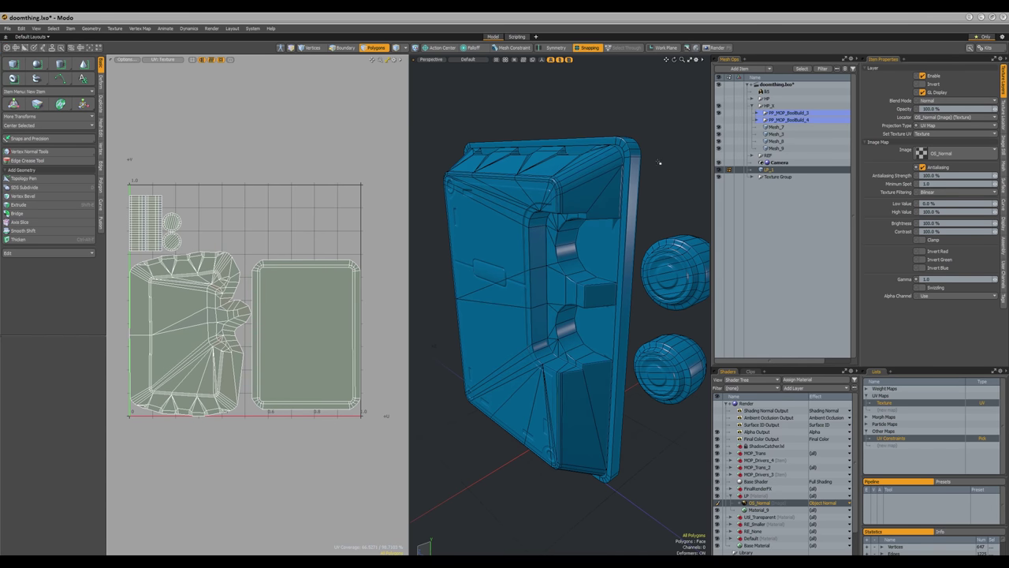
pyautogui.hotkey('ctrl', 'z')
pyautogui.click(656, 166)
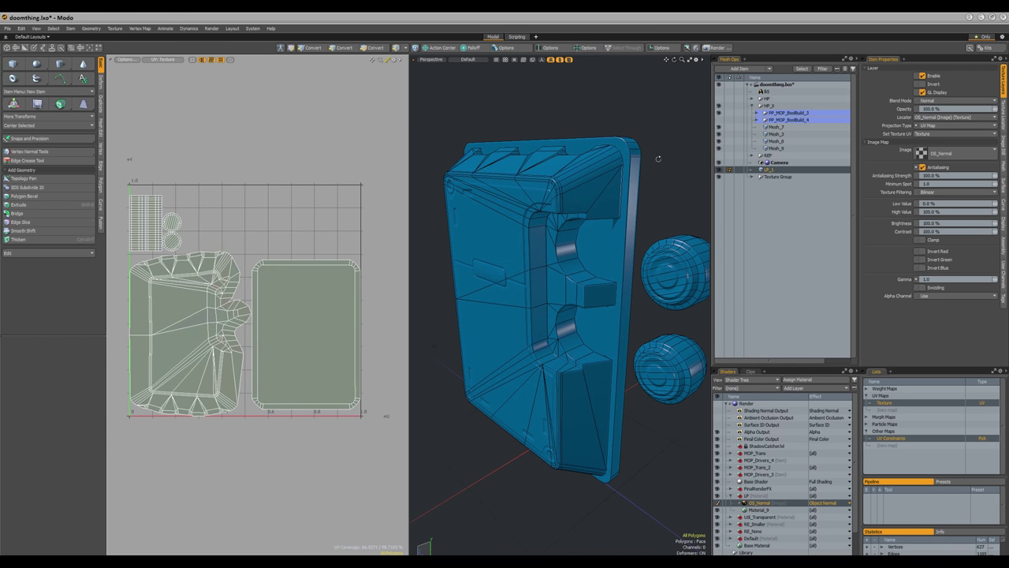
# - Inset the large flat flange face behind the cutouts by 1.5 with a polygon bevel
pyautogui.keyDown('alt'); pyautogui.moveTo(655, 166); pyautogui.dragTo(652, 175); pyautogui.keyUp('alt')
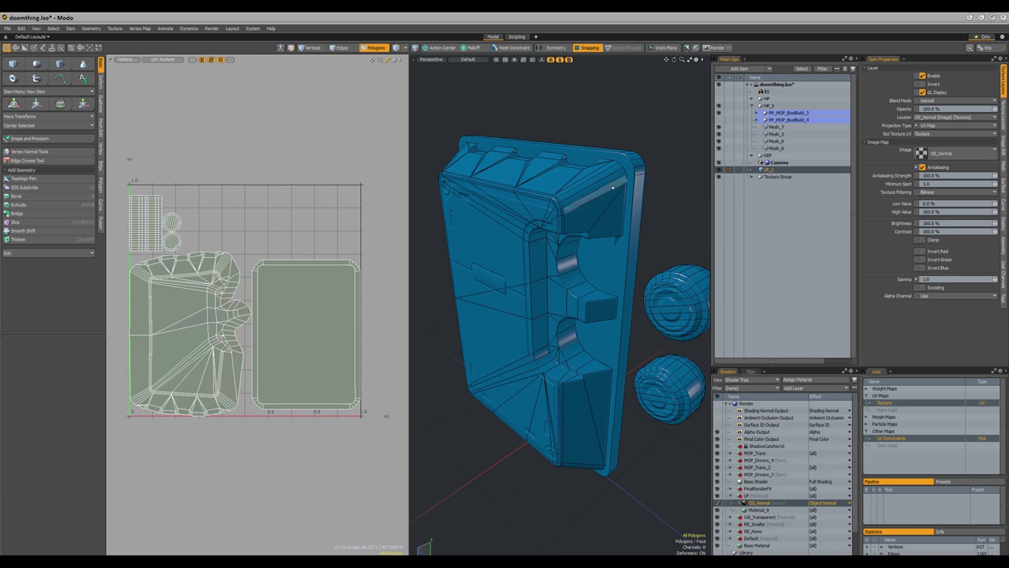
pyautogui.click(618, 166)
pyautogui.keyDown('alt'); pyautogui.moveTo(593, 198); pyautogui.dragTo(590, 227); pyautogui.keyUp('alt')
pyautogui.press('b')
pyautogui.click(585, 229)
pyautogui.moveTo(548, 325)
pyautogui.keyDown('alt'); pyautogui.mouseDown()
pyautogui.moveTo(546, 293)
pyautogui.moveTo(548, 323)
pyautogui.moveTo(562, 323)
pyautogui.mouseUp(); pyautogui.keyUp('alt')
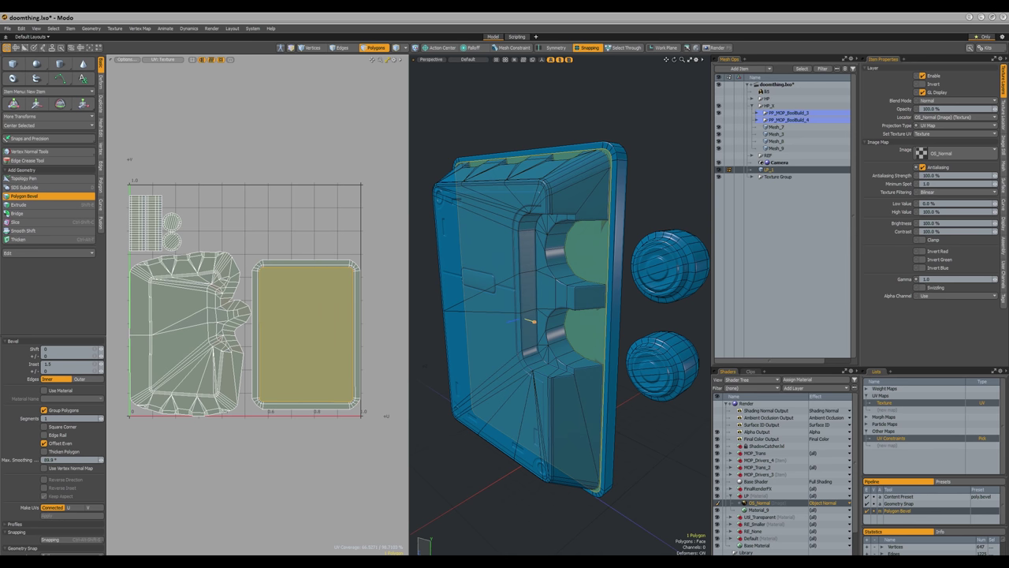
pyautogui.keyDown('alt'); pyautogui.moveTo(637, 177); pyautogui.dragTo(618, 187); pyautogui.keyUp('alt')
pyautogui.press('q')
pyautogui.click(645, 206)
# - Select the strip of outer rim polygons along the flange's cutout side, including its corner
pyautogui.scroll(5, 667, 174)
pyautogui.scroll(-5, 667, 174)
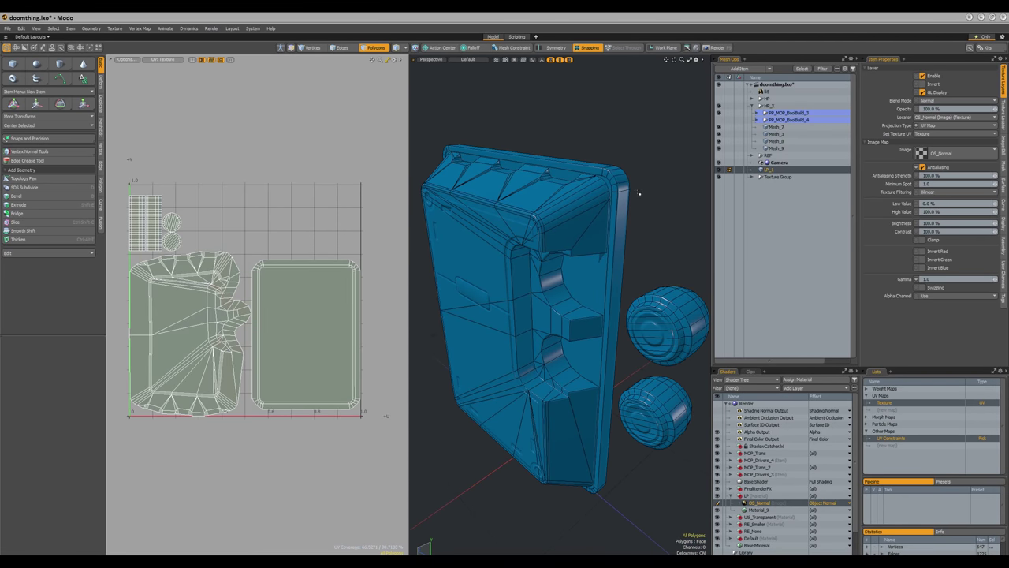
pyautogui.scroll(2, 635, 211)
pyautogui.keyDown('alt'); pyautogui.moveTo(650, 221); pyautogui.dragTo(627, 209); pyautogui.keyUp('alt')
pyautogui.moveTo(614, 195)
pyautogui.mouseDown()
pyautogui.moveTo(620, 241)
pyautogui.moveTo(637, 142)
pyautogui.mouseUp()
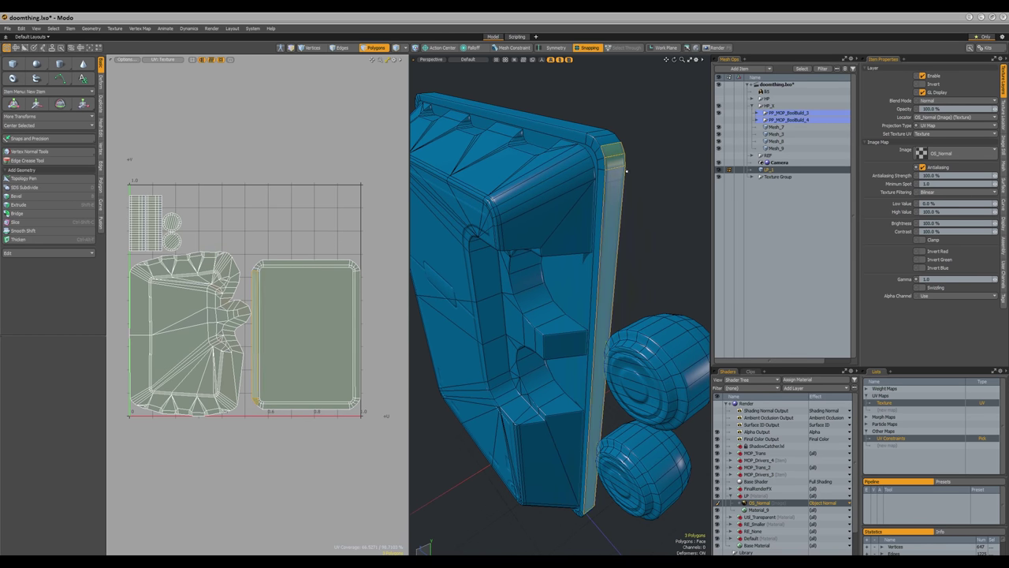
pyautogui.press('1')
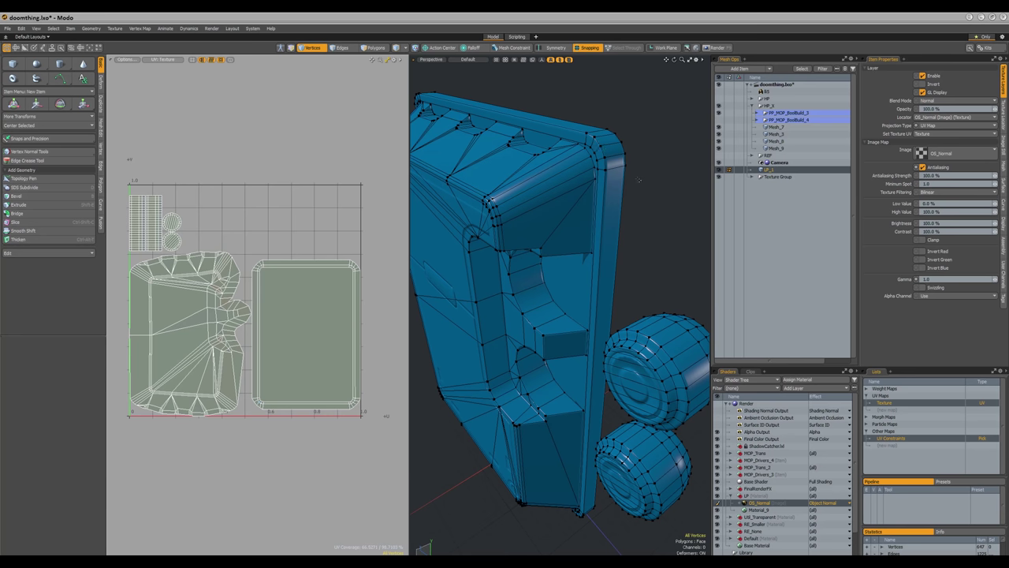
pyautogui.press('3')
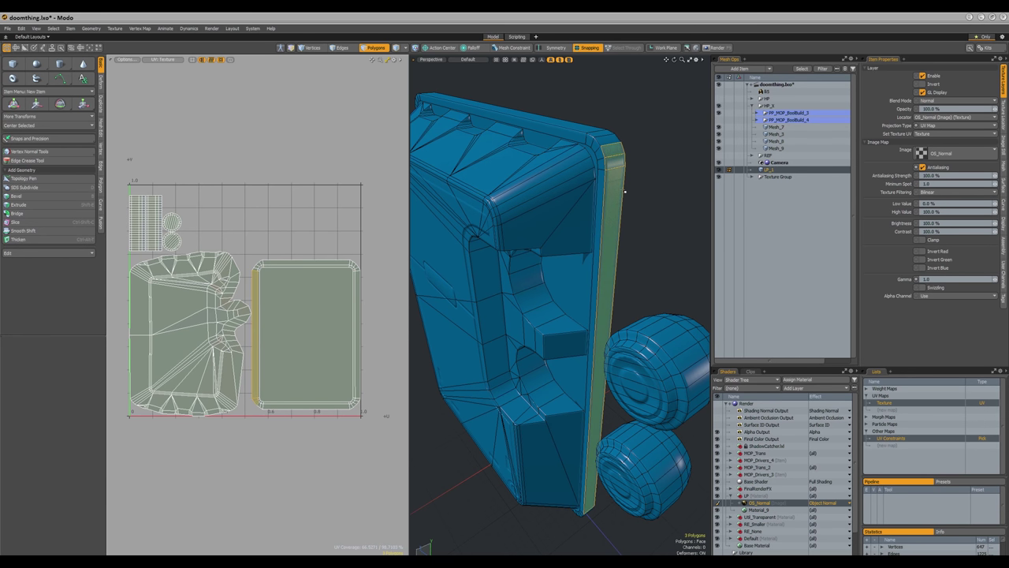
# - Clear the polygon selection, select the edge loop around the flange's inset face to check it, and clear that selection
pyautogui.click(650, 174)
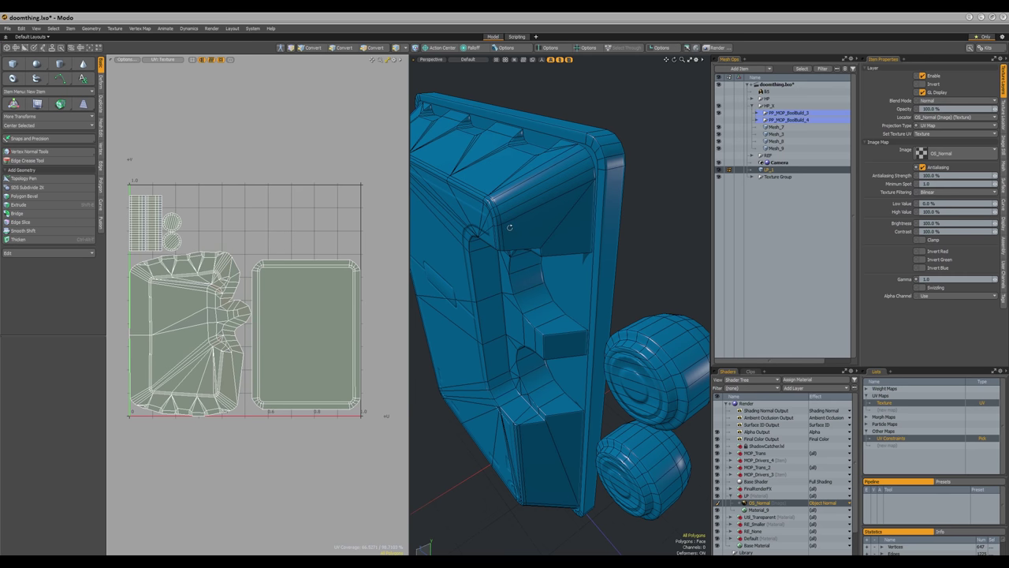
pyautogui.keyDown('alt'); pyautogui.moveTo(566, 202); pyautogui.dragTo(618, 168); pyautogui.keyUp('alt')
pyautogui.doubleClick(597, 145)
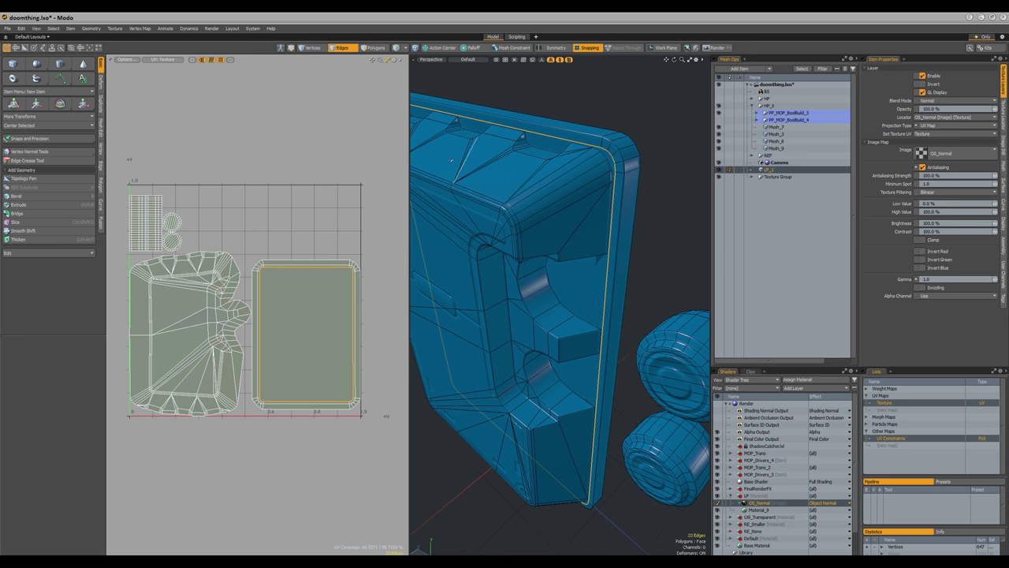
pyautogui.click(645, 181)
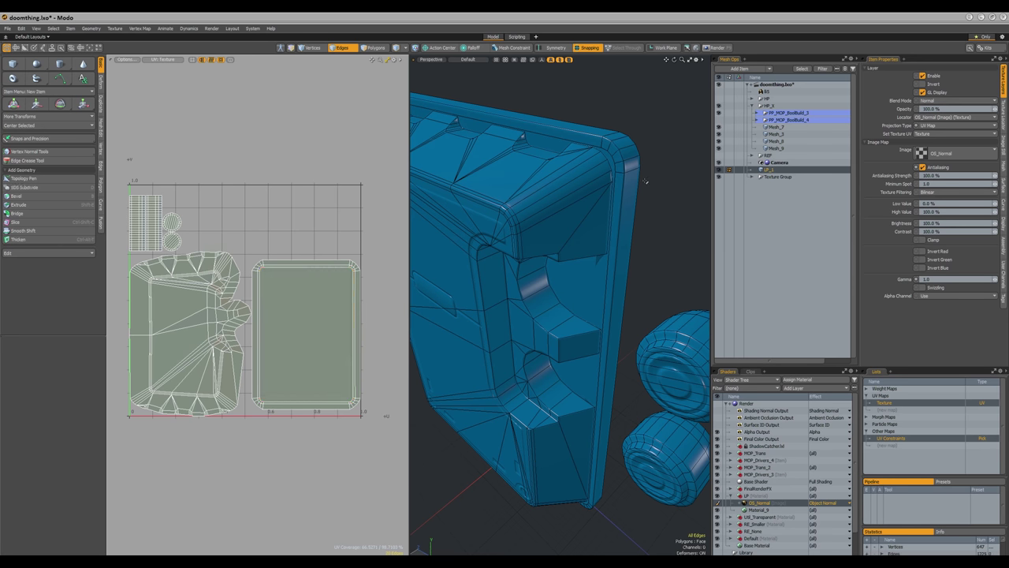
# - Switch to polygon selection and locate the large flat flange face behind the cutouts in the UV layout
pyautogui.scroll(-5, 644, 181)
pyautogui.keyDown('alt'); pyautogui.moveTo(645, 182); pyautogui.dragTo(618, 259); pyautogui.keyUp('alt')
pyautogui.scroll(2, 638, 198)
pyautogui.hotkey('alt', 'x')
pyautogui.press('3')
pyautogui.doubleClick(595, 258)
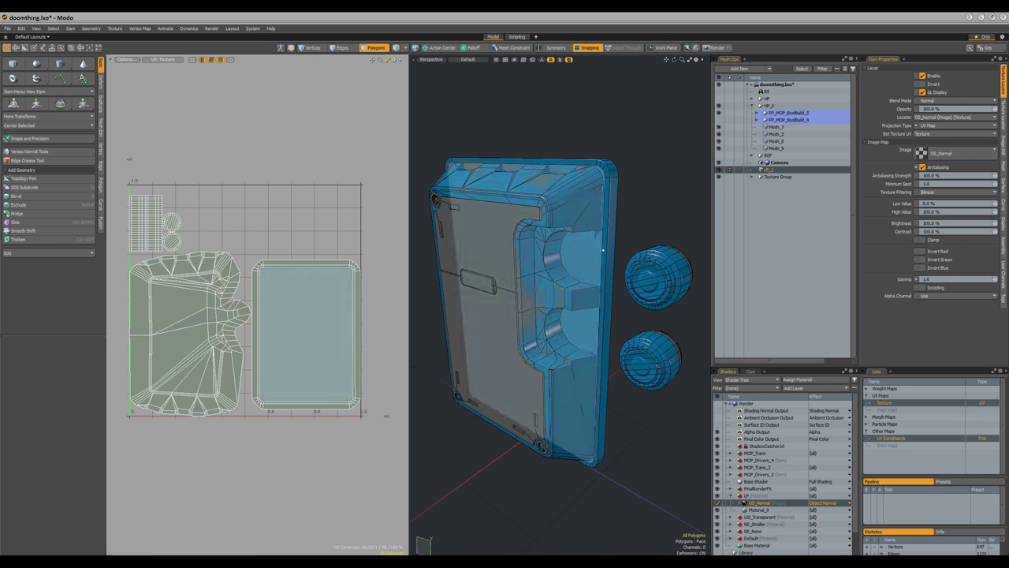
pyautogui.click(632, 202)
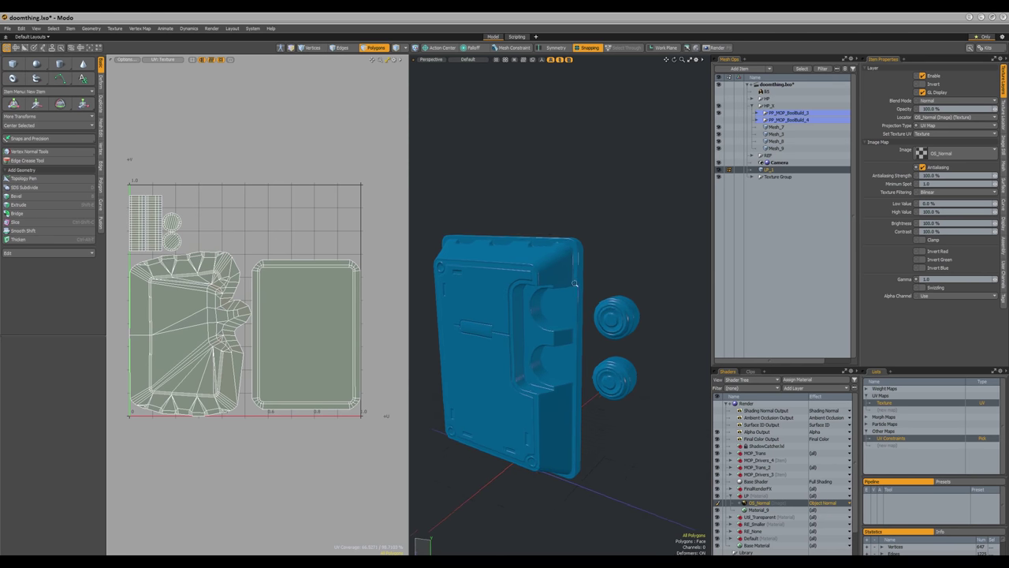
# - Select all connected polygons of the device's front body shell to check them, and clear the selection
pyautogui.keyDown('ctrl'); pyautogui.keyDown('alt'); pyautogui.moveTo(575, 283); pyautogui.dragTo(621, 251); pyautogui.keyUp('alt'); pyautogui.keyUp('ctrl')
pyautogui.doubleClick(608, 234)
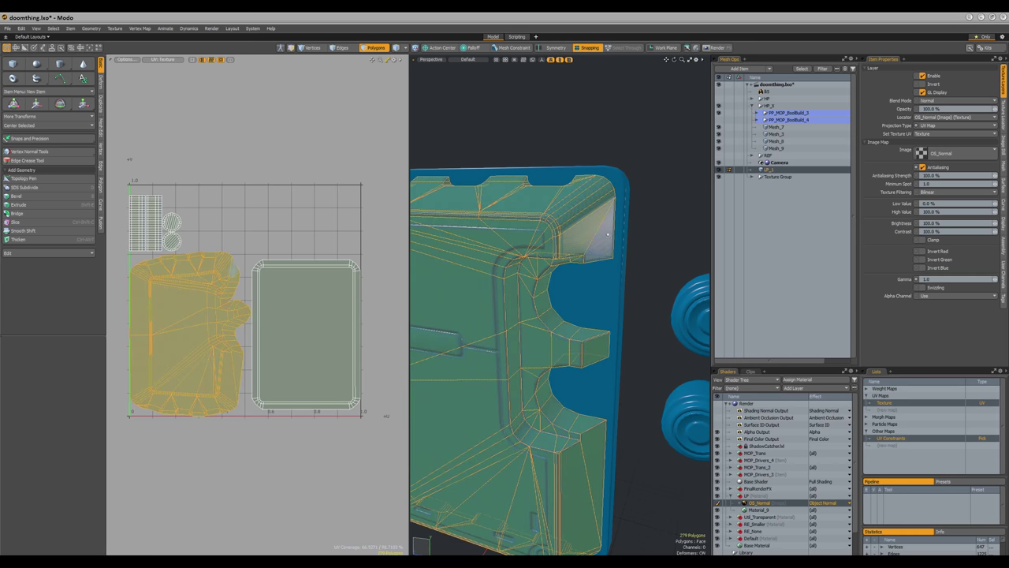
pyautogui.press('Delete')
pyautogui.scroll(-2, 623, 247)
pyautogui.moveTo(595, 300)
pyautogui.keyDown('alt'); pyautogui.mouseDown()
pyautogui.moveTo(615, 292)
pyautogui.moveTo(577, 254)
pyautogui.moveTo(570, 261)
pyautogui.moveTo(610, 292)
pyautogui.moveTo(621, 264)
pyautogui.moveTo(611, 255)
pyautogui.moveTo(578, 287)
pyautogui.moveTo(618, 311)
pyautogui.moveTo(627, 302)
pyautogui.moveTo(589, 326)
pyautogui.moveTo(583, 279)
pyautogui.moveTo(569, 269)
pyautogui.mouseUp(); pyautogui.keyUp('alt')
pyautogui.scroll(-3, 620, 298)
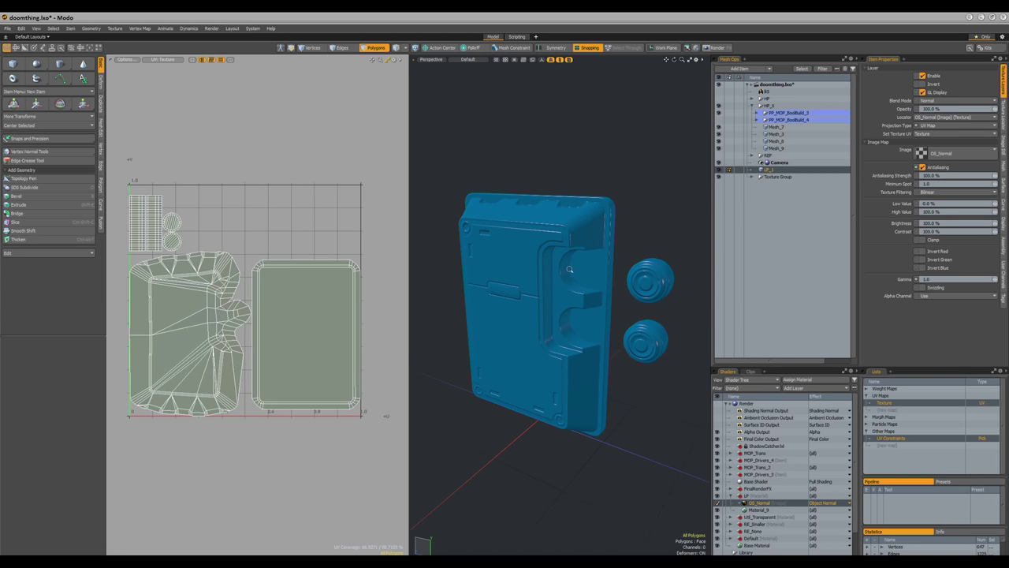
# - Open the Material_9 surface settings and examine the device's shading around the cutouts and the flange
pyautogui.click(910, 438)
pyautogui.keyDown('alt'); pyautogui.moveTo(633, 201); pyautogui.dragTo(661, 183); pyautogui.keyUp('alt')
pyautogui.click(754, 510)
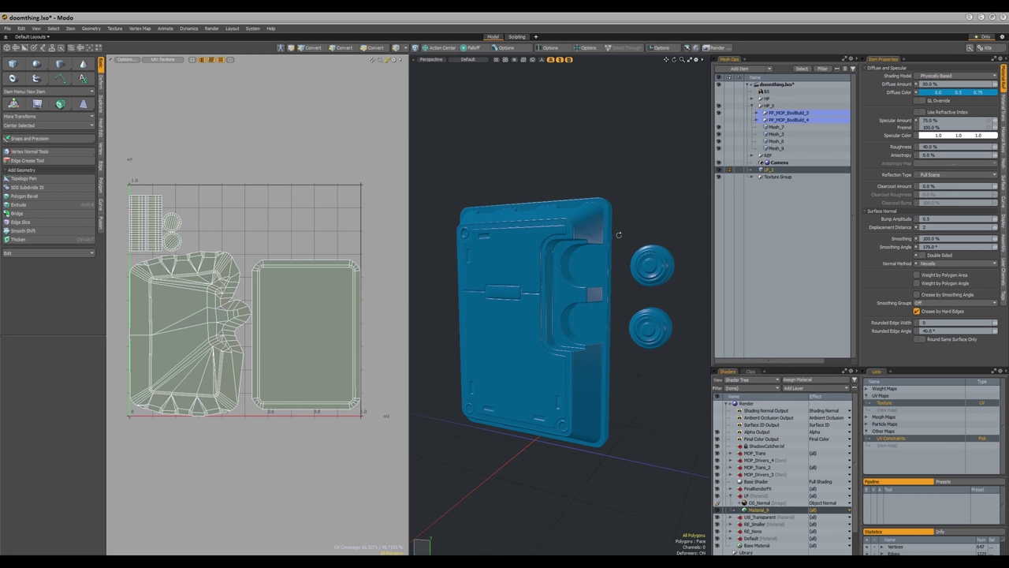
pyautogui.keyDown('alt'); pyautogui.moveTo(687, 290); pyautogui.dragTo(637, 228); pyautogui.keyUp('alt')
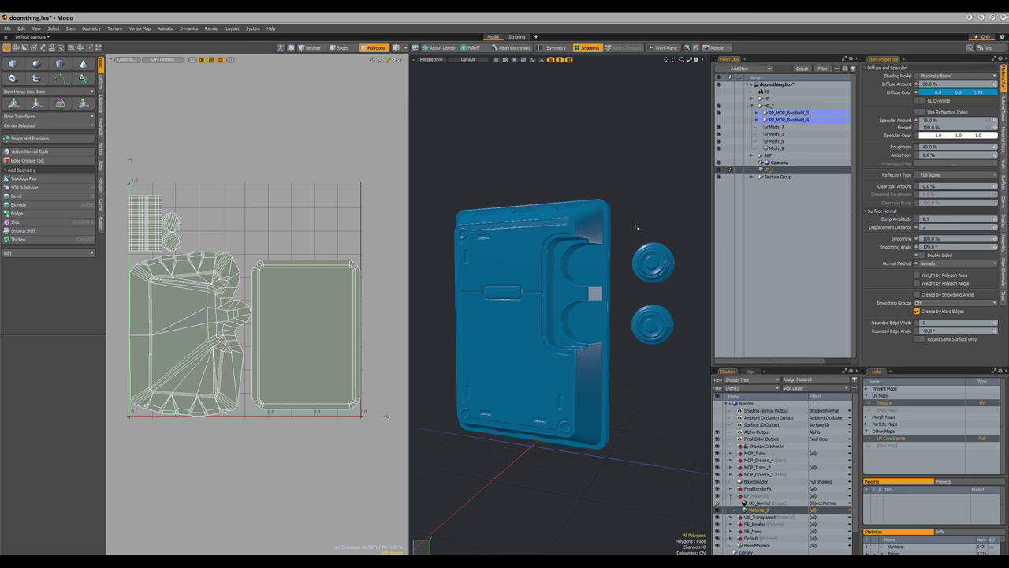
pyautogui.keyDown('alt'); pyautogui.moveTo(637, 227); pyautogui.dragTo(623, 266); pyautogui.keyUp('alt')
pyautogui.scroll(4, 633, 214)
pyautogui.scroll(-2, 633, 216)
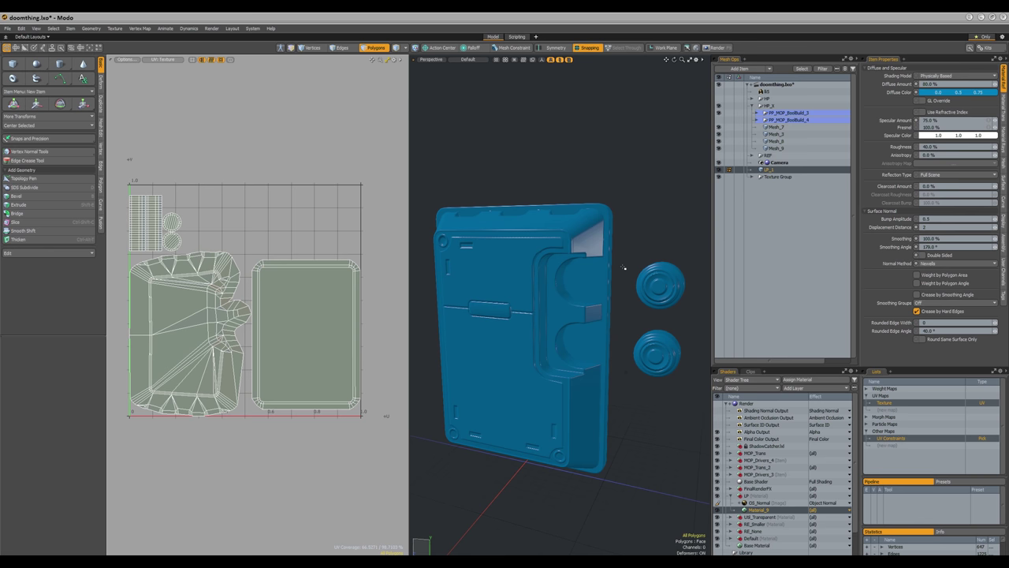
pyautogui.scroll(4, 595, 258)
pyautogui.keyDown('alt'); pyautogui.moveTo(619, 275); pyautogui.dragTo(584, 249); pyautogui.keyUp('alt')
pyautogui.scroll(-4, 585, 296)
# - Remove the support edge loop around the flange's inset face to compare the shading, and undo the removal
pyautogui.press('2')
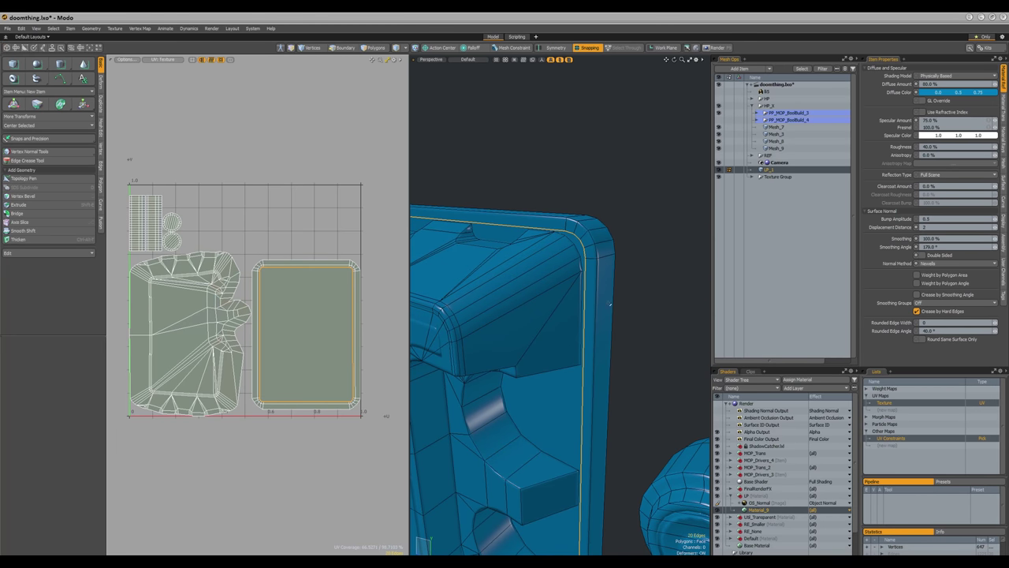
pyautogui.press('BackSpace')
pyautogui.moveTo(626, 326)
pyautogui.keyDown('alt'); pyautogui.mouseDown()
pyautogui.moveTo(649, 257)
pyautogui.moveTo(652, 278)
pyautogui.moveTo(607, 309)
pyautogui.moveTo(641, 323)
pyautogui.moveTo(635, 308)
pyautogui.moveTo(628, 351)
pyautogui.moveTo(600, 397)
pyautogui.moveTo(570, 412)
pyautogui.moveTo(636, 359)
pyautogui.moveTo(628, 349)
pyautogui.moveTo(650, 340)
pyautogui.moveTo(635, 317)
pyautogui.moveTo(621, 318)
pyautogui.mouseUp(); pyautogui.keyUp('alt')
pyautogui.hotkey('ctrl', 'z')
pyautogui.click(637, 297)
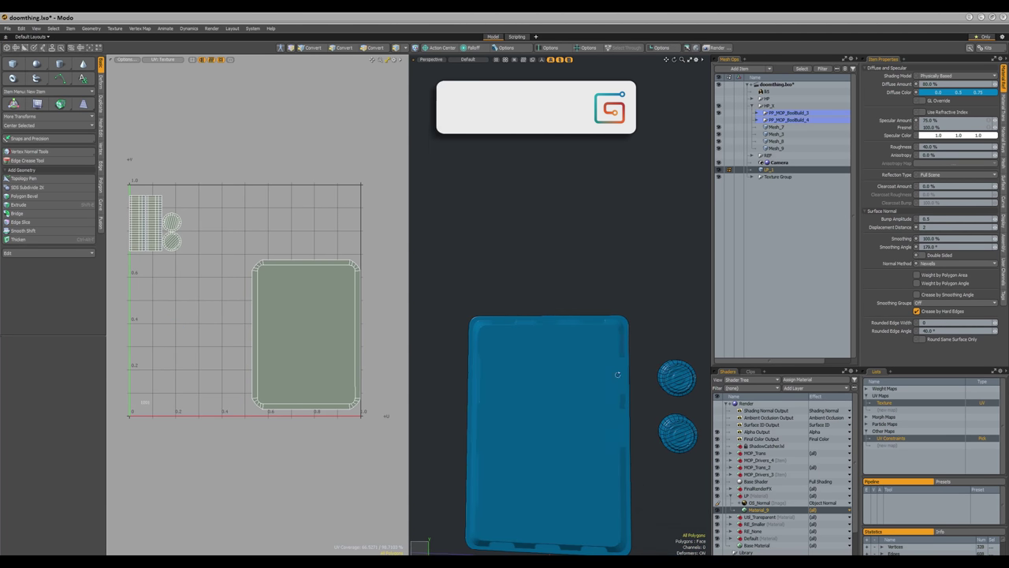
pyautogui.keyDown('alt'); pyautogui.moveTo(617, 374); pyautogui.dragTo(620, 272); pyautogui.keyUp('alt')
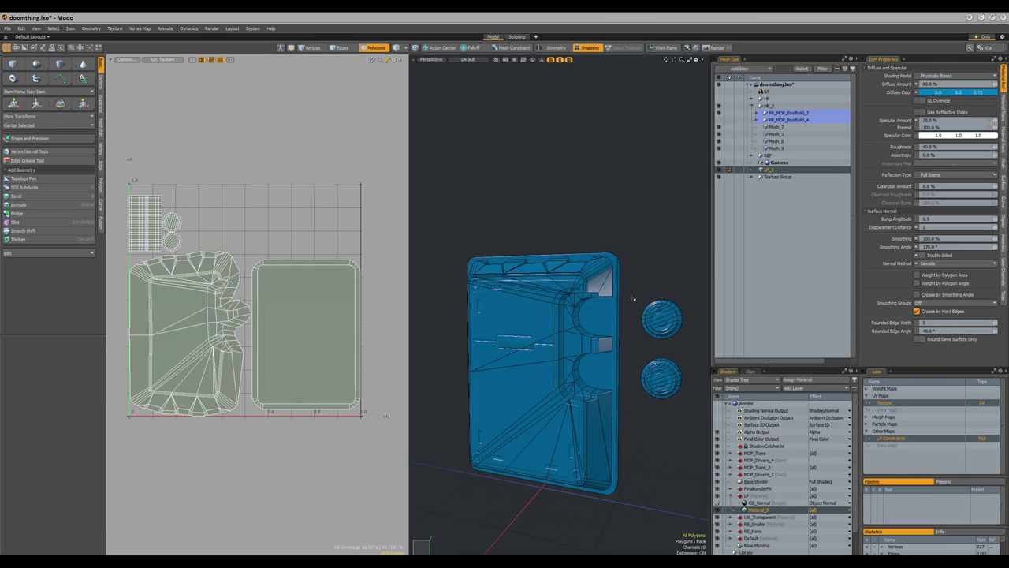
pyautogui.keyDown('alt'); pyautogui.moveTo(633, 298); pyautogui.dragTo(660, 259); pyautogui.keyUp('alt')
pyautogui.scroll(5, 659, 259)
pyautogui.hotkey('ctrl', 'z')
pyautogui.hotkey('ctrl', 'z')
# - Return to edge selection and examine the device's shading with the flange's support loop in place
pyautogui.click(651, 278)
pyautogui.press('2')
pyautogui.doubleClick(644, 289)
pyautogui.click(646, 293)
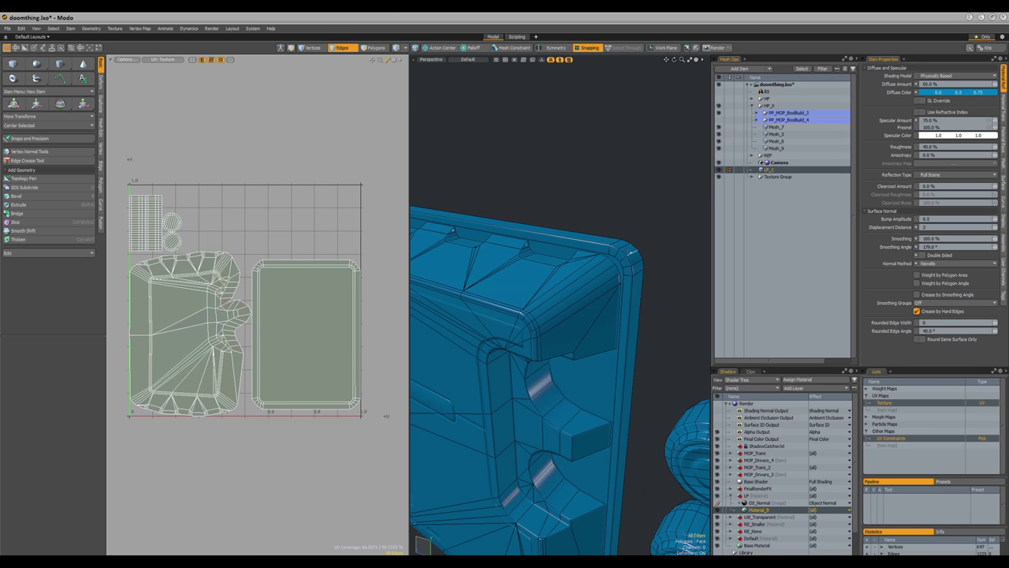
pyautogui.scroll(-6, 588, 307)
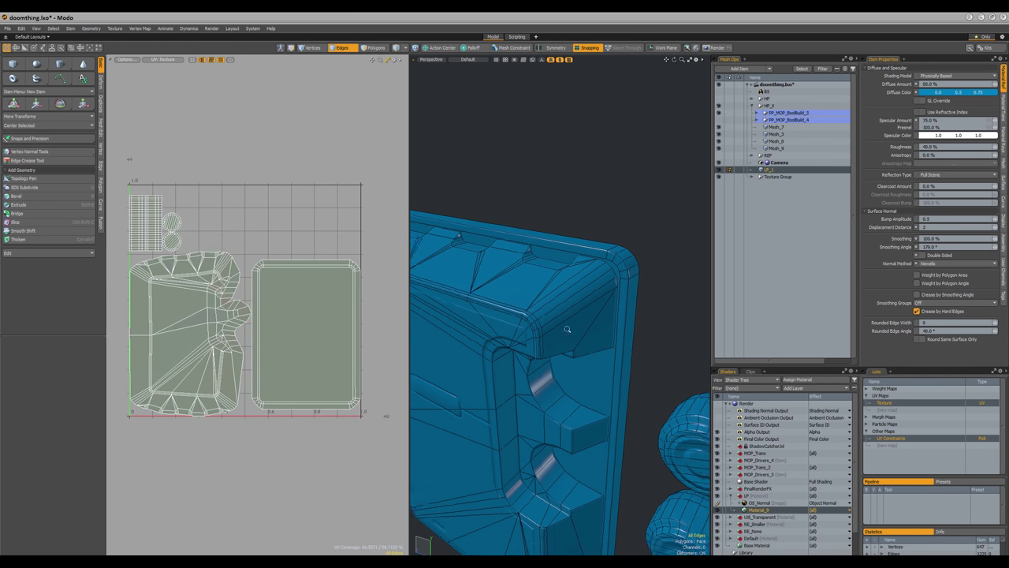
pyautogui.keyDown('alt'); pyautogui.moveTo(590, 341); pyautogui.dragTo(587, 332); pyautogui.keyUp('alt')
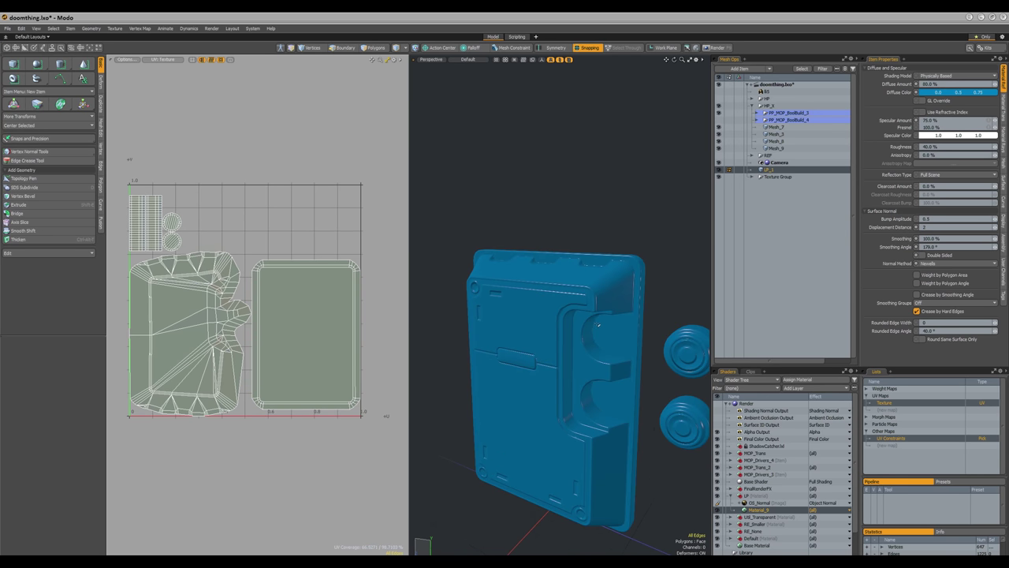
pyautogui.scroll(4, 582, 343)
pyautogui.scroll(-3, 575, 359)
pyautogui.keyDown('alt'); pyautogui.moveTo(570, 370); pyautogui.dragTo(442, 306); pyautogui.keyUp('alt')
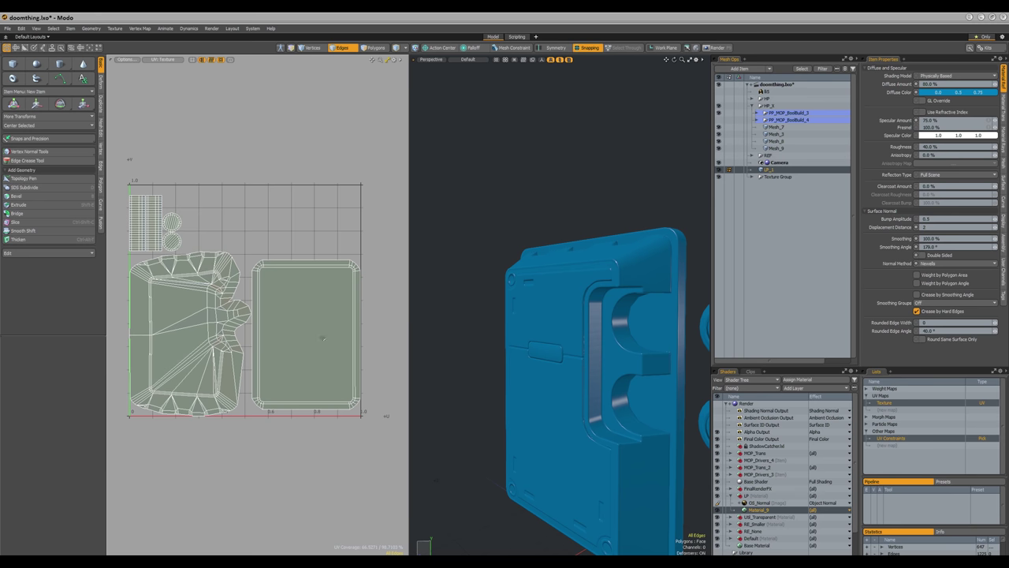
# - Compare the large flat flange face behind the cutouts with its area in the UV layout
pyautogui.press('3')
pyautogui.keyDown('alt'); pyautogui.moveTo(288, 243); pyautogui.dragTo(316, 266); pyautogui.keyUp('alt')
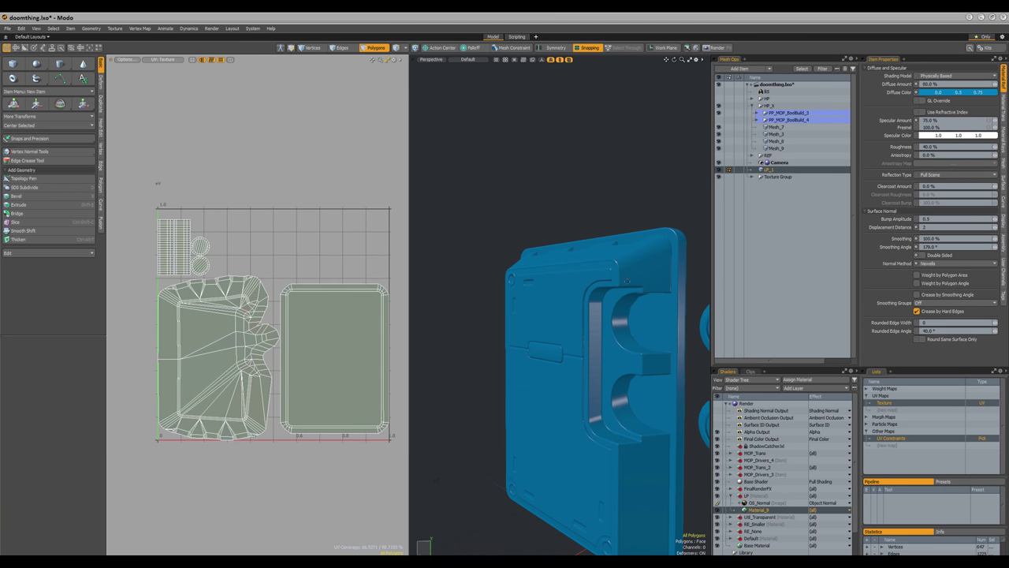
pyautogui.keyDown('alt'); pyautogui.moveTo(555, 292); pyautogui.dragTo(581, 269); pyautogui.keyUp('alt')
pyautogui.doubleClick(591, 277)
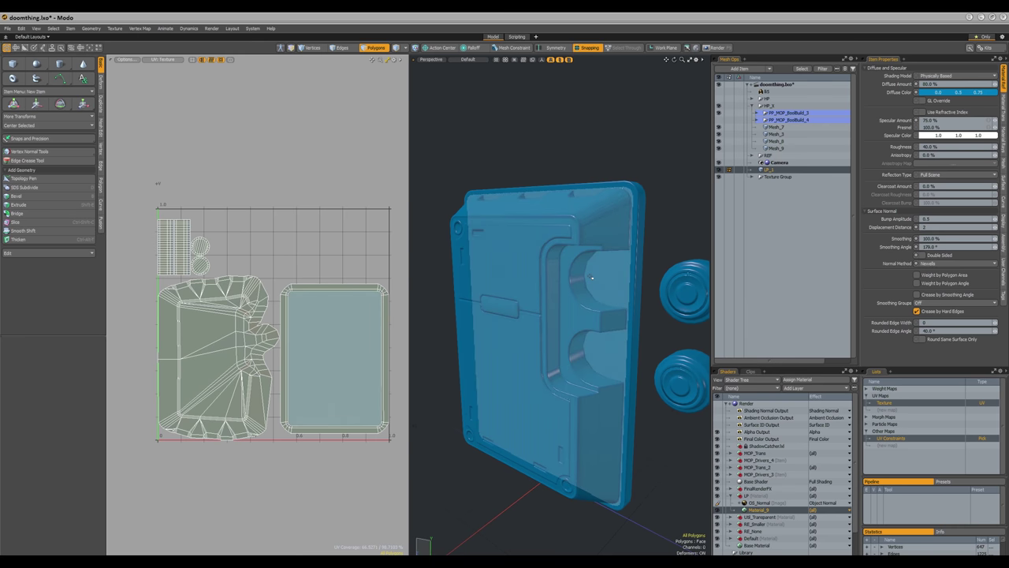
pyautogui.moveTo(591, 277)
pyautogui.keyDown('alt'); pyautogui.mouseDown()
pyautogui.moveTo(668, 245)
pyautogui.moveTo(645, 325)
pyautogui.moveTo(681, 306)
pyautogui.moveTo(630, 272)
pyautogui.moveTo(607, 292)
pyautogui.mouseUp(); pyautogui.keyUp('alt')
pyautogui.press('2')
pyautogui.keyDown('alt'); pyautogui.moveTo(543, 307); pyautogui.dragTo(593, 322); pyautogui.keyUp('alt')
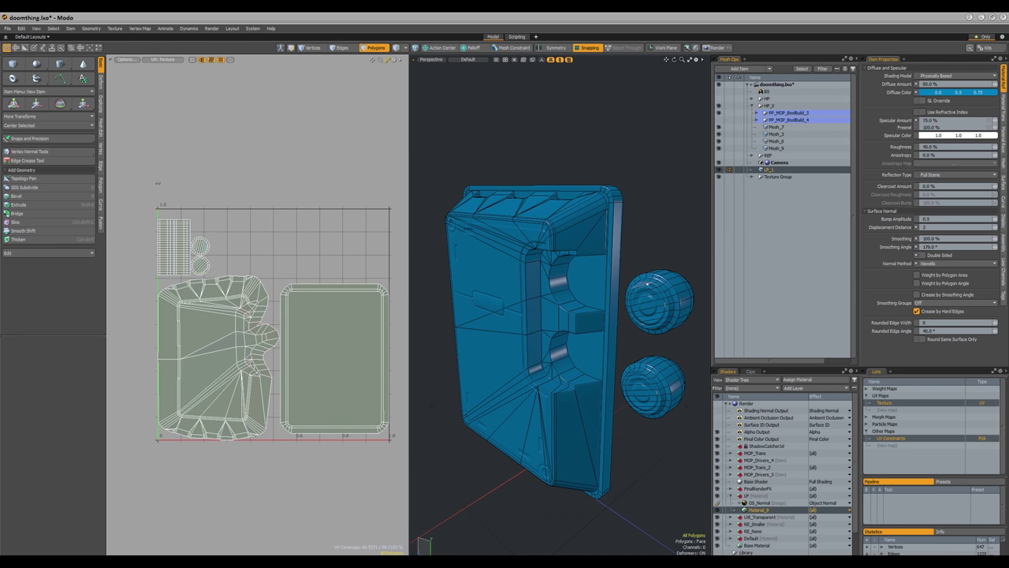
# - Select the flange's UV island and the body shell's UV island to locate them on the model, clearing each selection
pyautogui.doubleClick(332, 287)
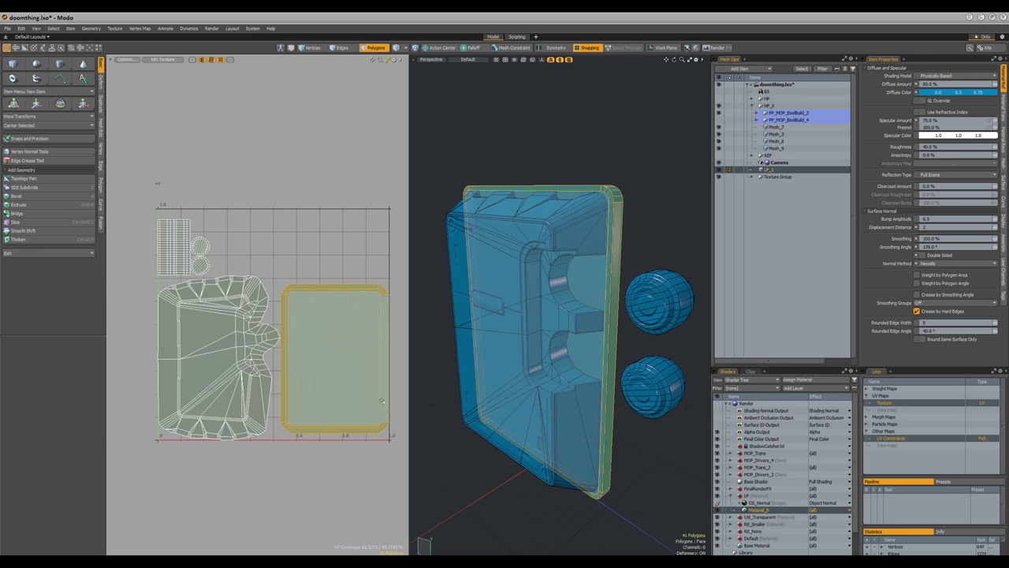
pyautogui.click(354, 221)
pyautogui.moveTo(365, 247)
pyautogui.keyDown('alt'); pyautogui.mouseDown()
pyautogui.moveTo(359, 231)
pyautogui.moveTo(347, 240)
pyautogui.mouseUp(); pyautogui.keyUp('alt')
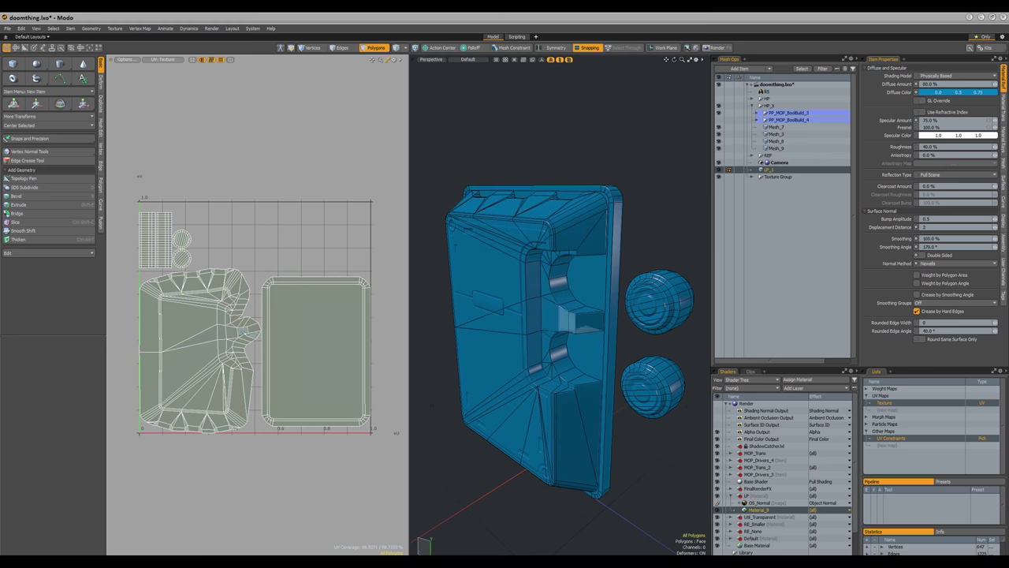
pyautogui.doubleClick(210, 343)
pyautogui.keyDown('alt'); pyautogui.moveTo(614, 252); pyautogui.dragTo(660, 189); pyautogui.keyUp('alt')
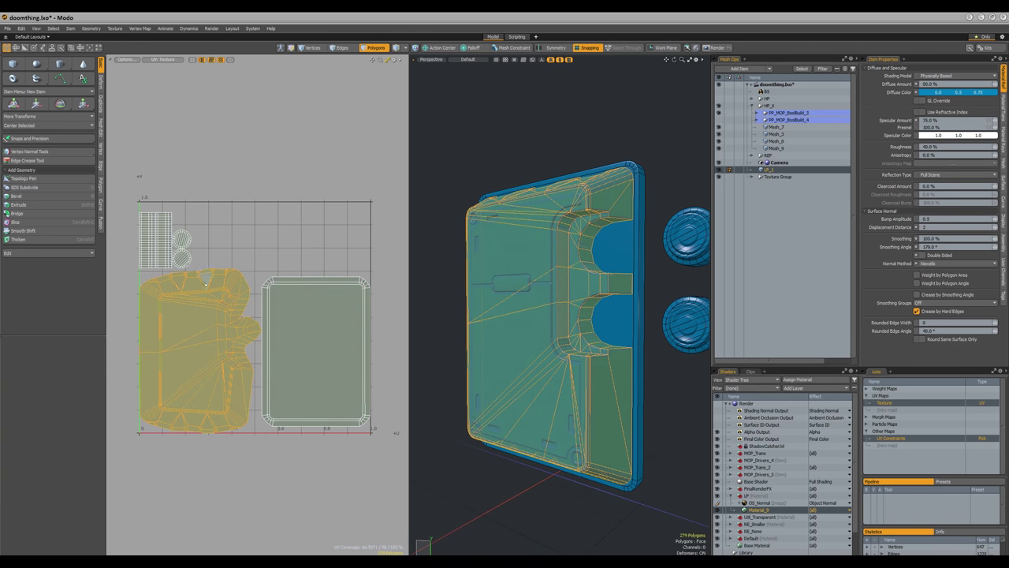
pyautogui.click(254, 181)
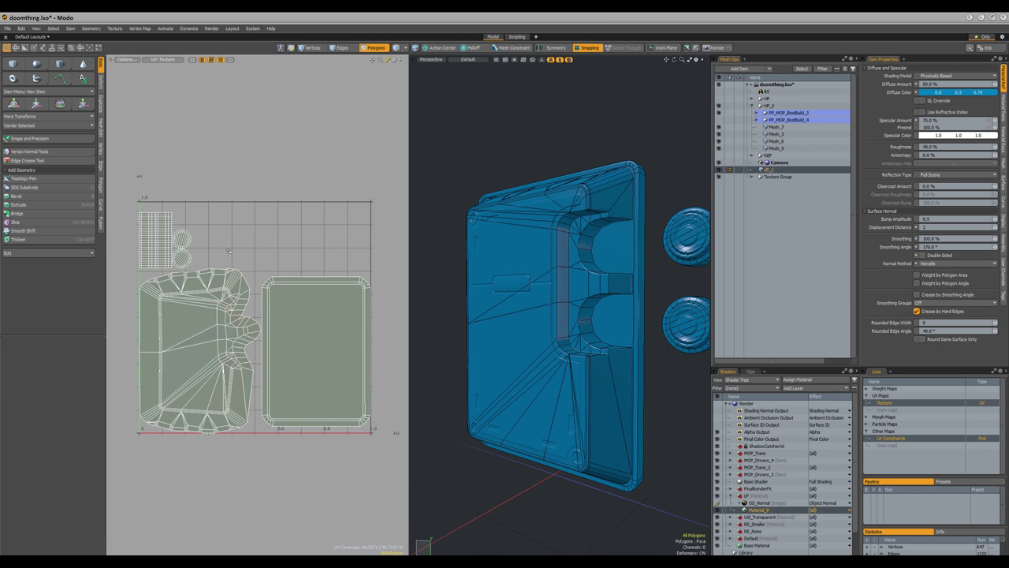
# - Examine the whole UV layout and the device's smooth-shaded surface
pyautogui.scroll(3, 196, 279)
pyautogui.scroll(-2, 196, 279)
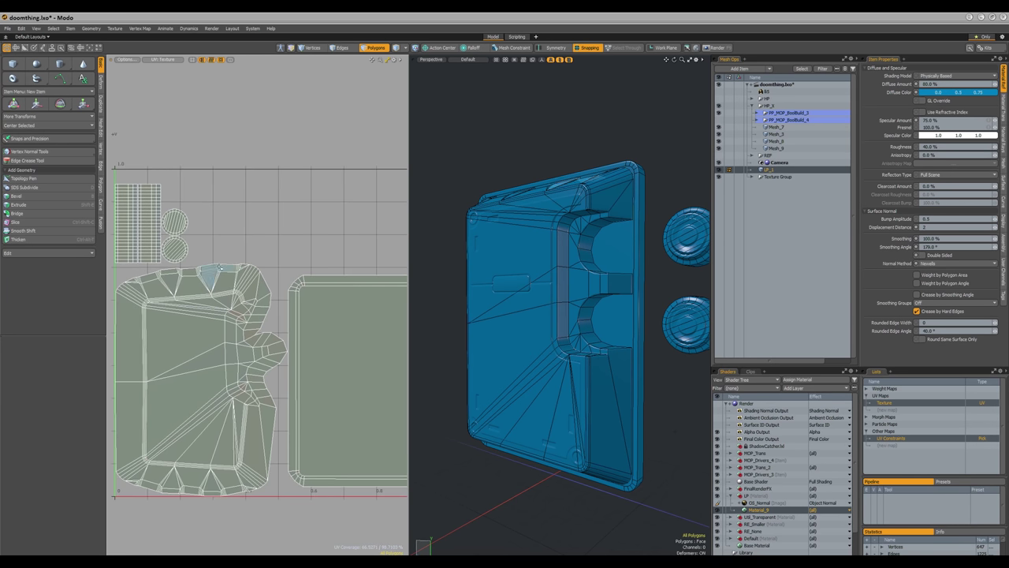
pyautogui.scroll(-2, 313, 279)
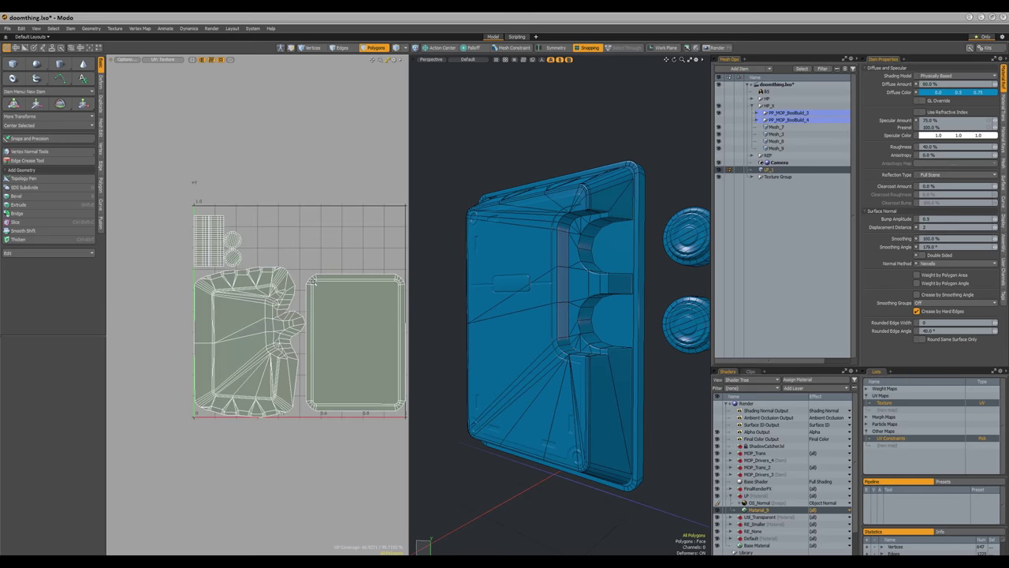
pyautogui.scroll(-2, 313, 279)
pyautogui.moveTo(563, 308)
pyautogui.keyDown('alt'); pyautogui.mouseDown()
pyautogui.moveTo(633, 241)
pyautogui.moveTo(612, 286)
pyautogui.moveTo(631, 242)
pyautogui.moveTo(618, 231)
pyautogui.moveTo(639, 221)
pyautogui.moveTo(585, 290)
pyautogui.moveTo(580, 319)
pyautogui.mouseUp(); pyautogui.keyUp('alt')
pyautogui.press('3')
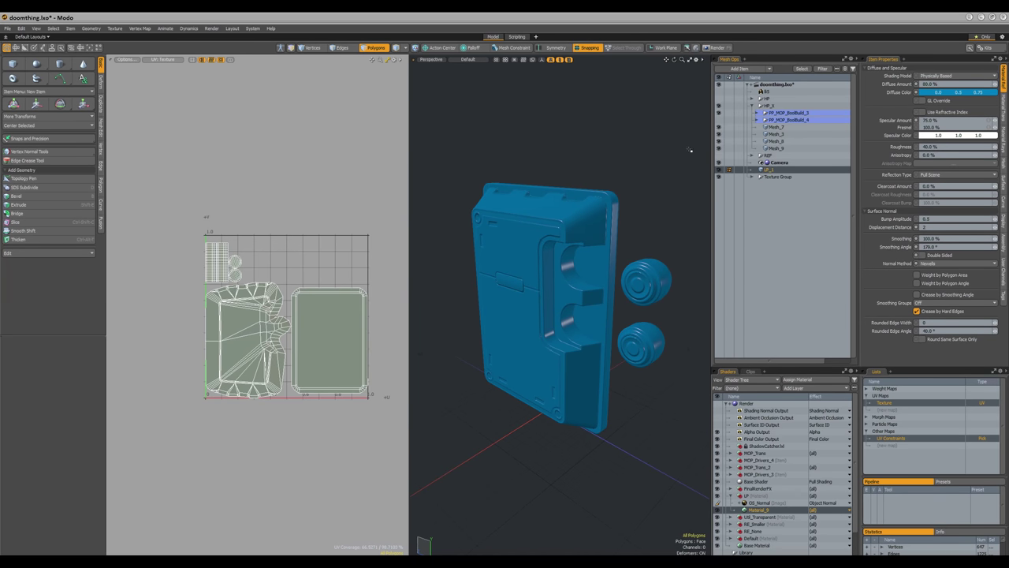
pyautogui.keyDown('alt'); pyautogui.moveTo(655, 228); pyautogui.dragTo(637, 194); pyautogui.keyUp('alt')
pyautogui.press('3')
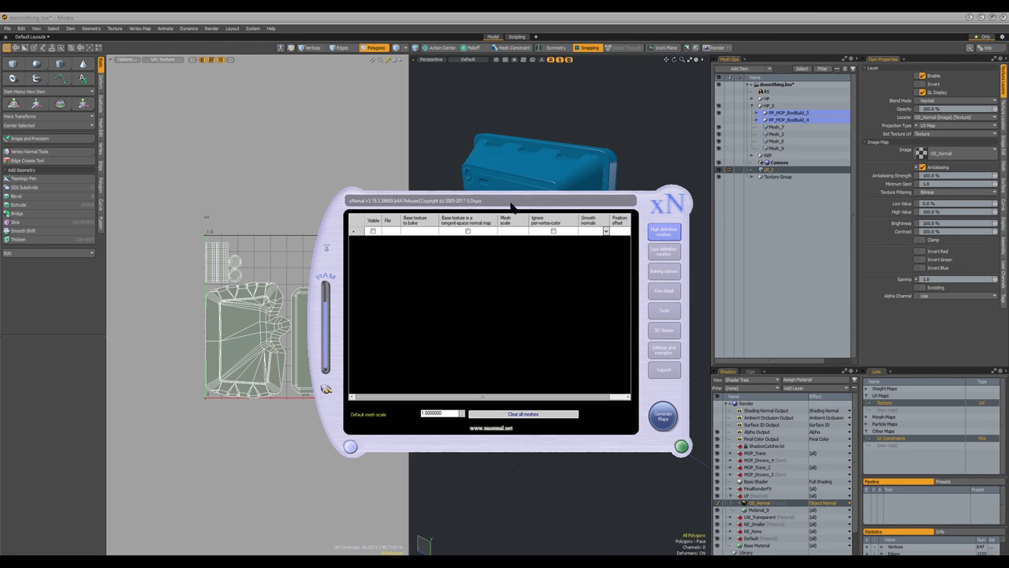
pyautogui.moveTo(520, 199); pyautogui.dragTo(583, 194)
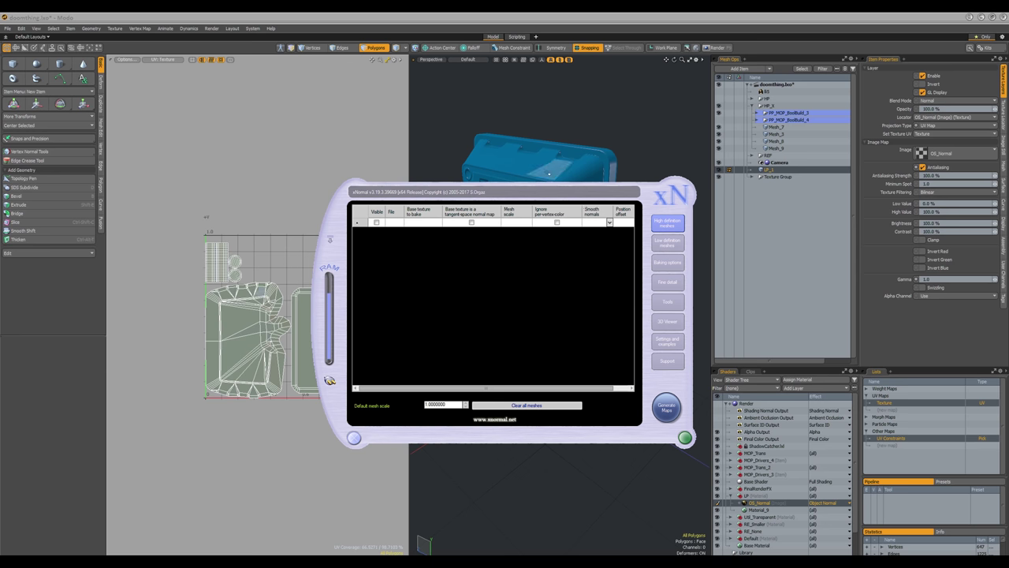
pyautogui.moveTo(521, 197)
pyautogui.mouseDown()
pyautogui.moveTo(529, 219)
pyautogui.moveTo(514, 212)
pyautogui.mouseUp()
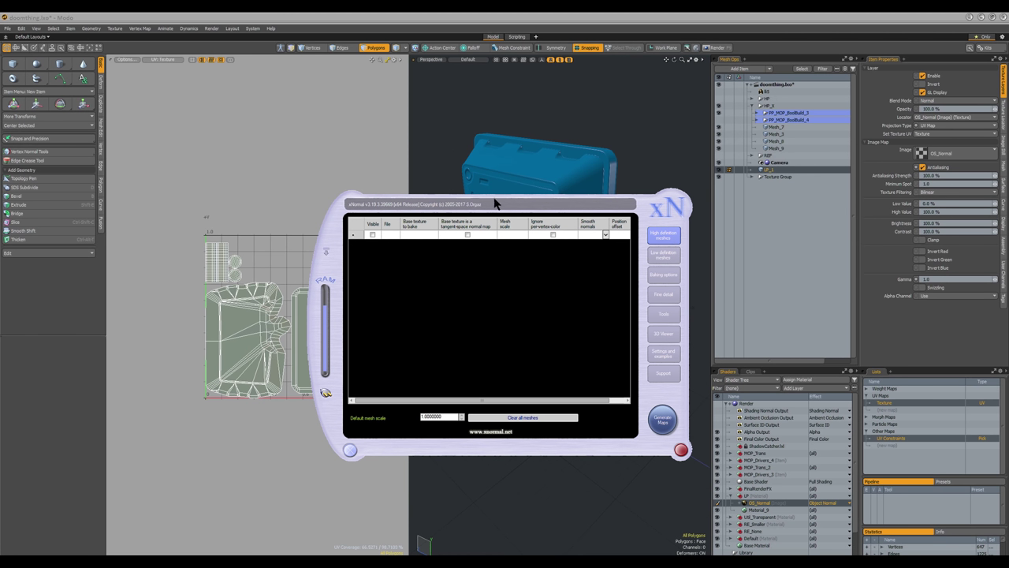
pyautogui.moveTo(494, 207); pyautogui.dragTo(487, 214)
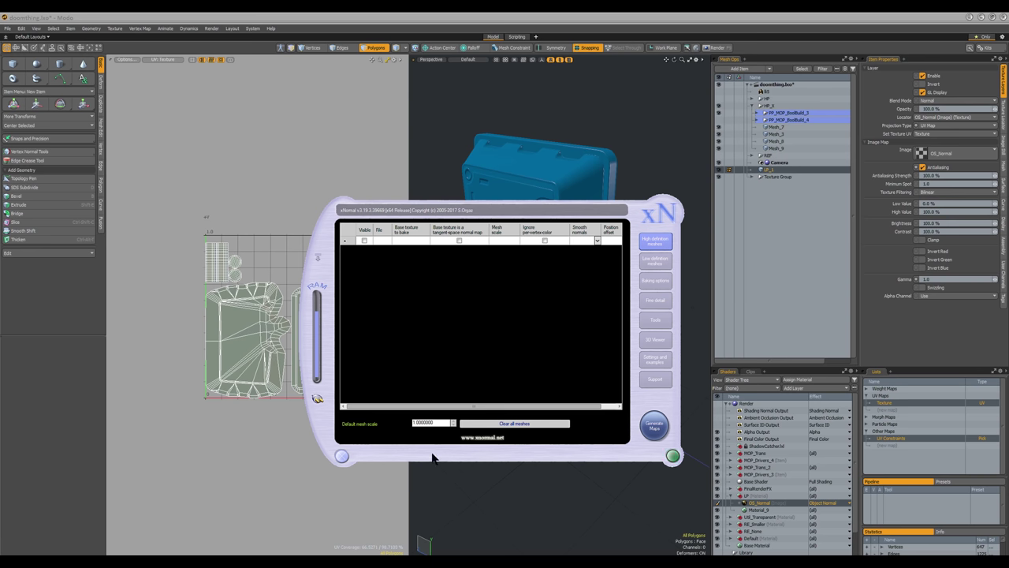
pyautogui.moveTo(499, 212); pyautogui.dragTo(484, 194)
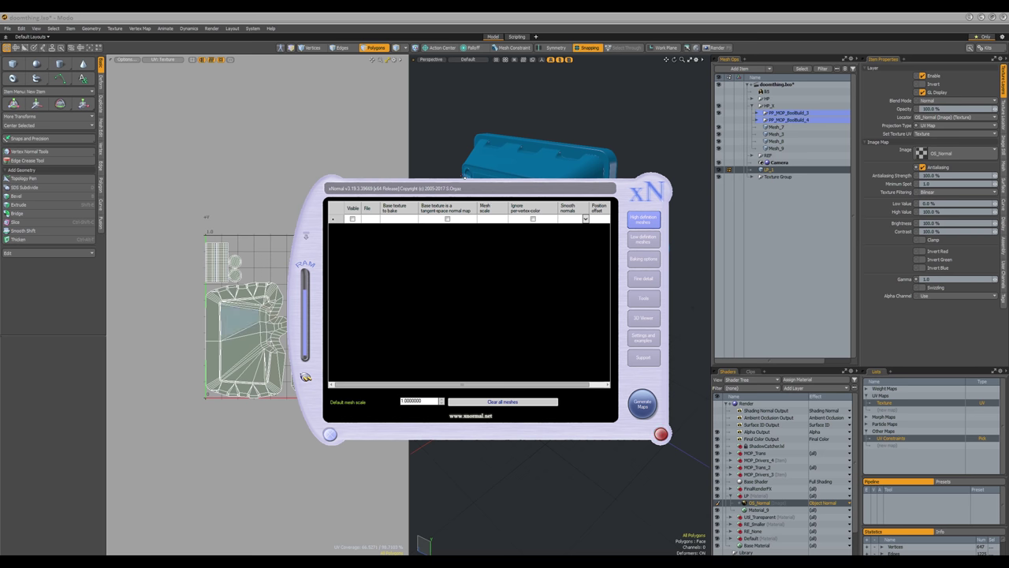
# - Review the Mikk - TSpace tangent basis plugin's setting for computing the binormal in the pixel shader
pyautogui.click(305, 380)
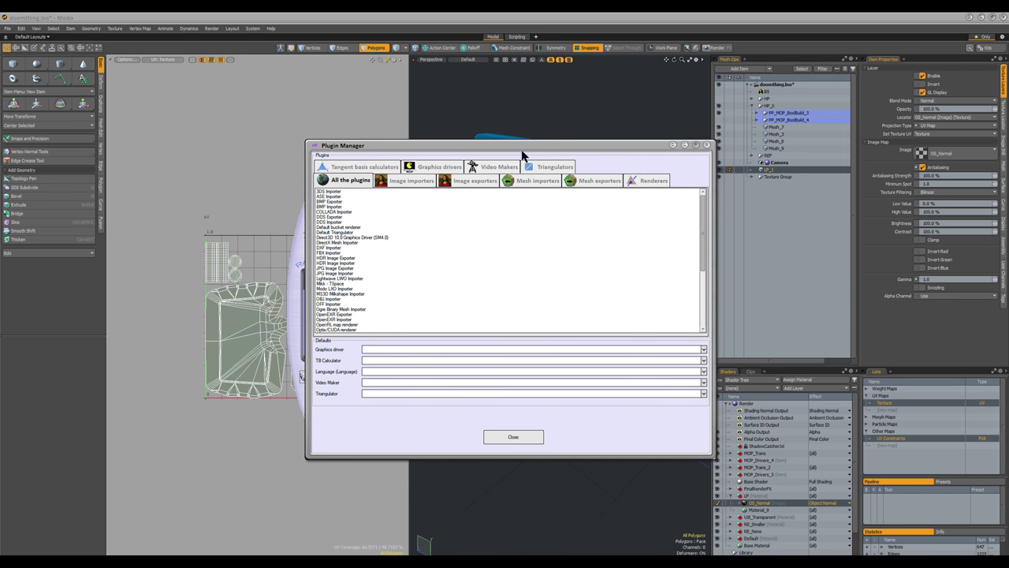
pyautogui.click(364, 166)
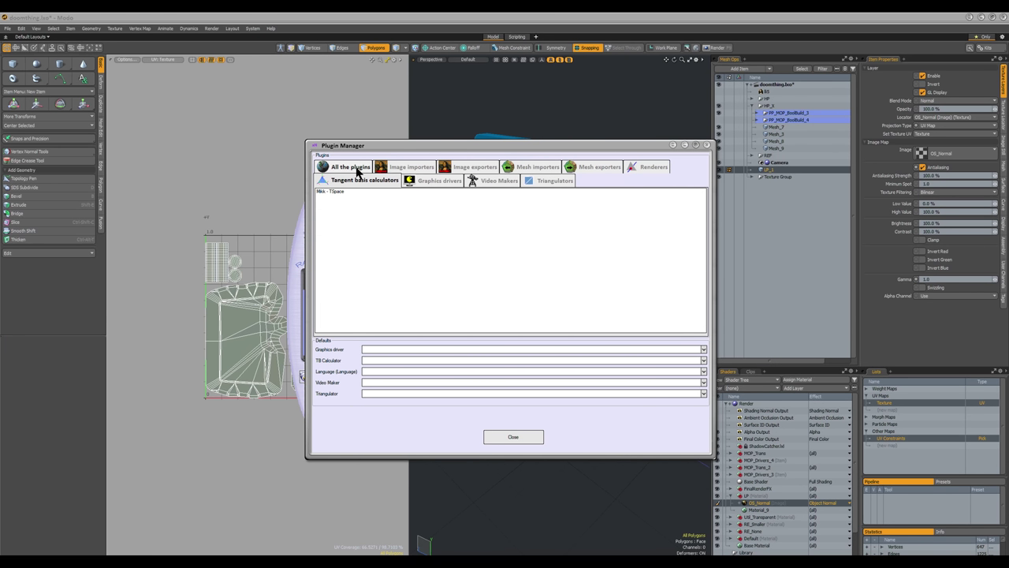
pyautogui.click(336, 192)
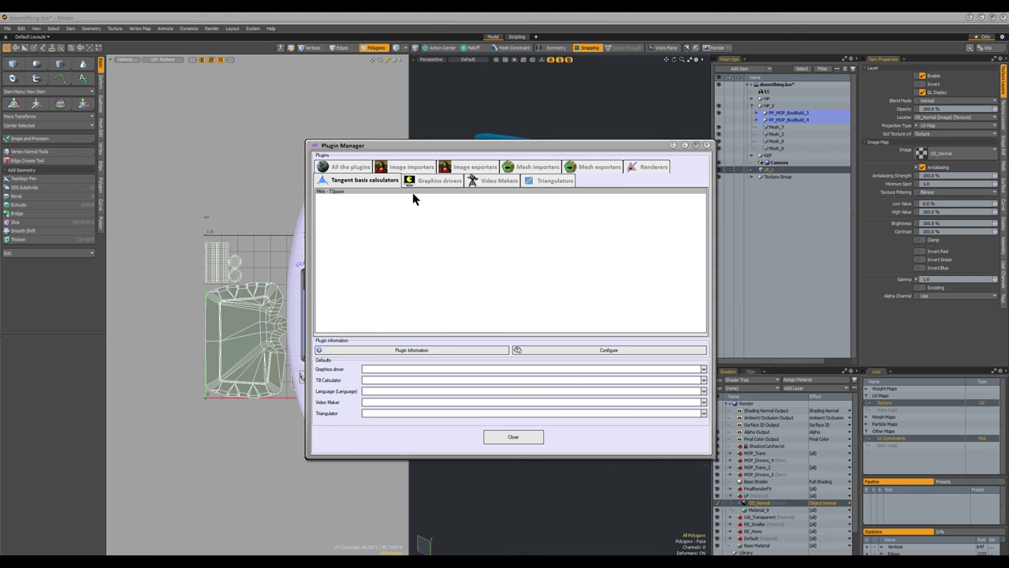
pyautogui.click(552, 348)
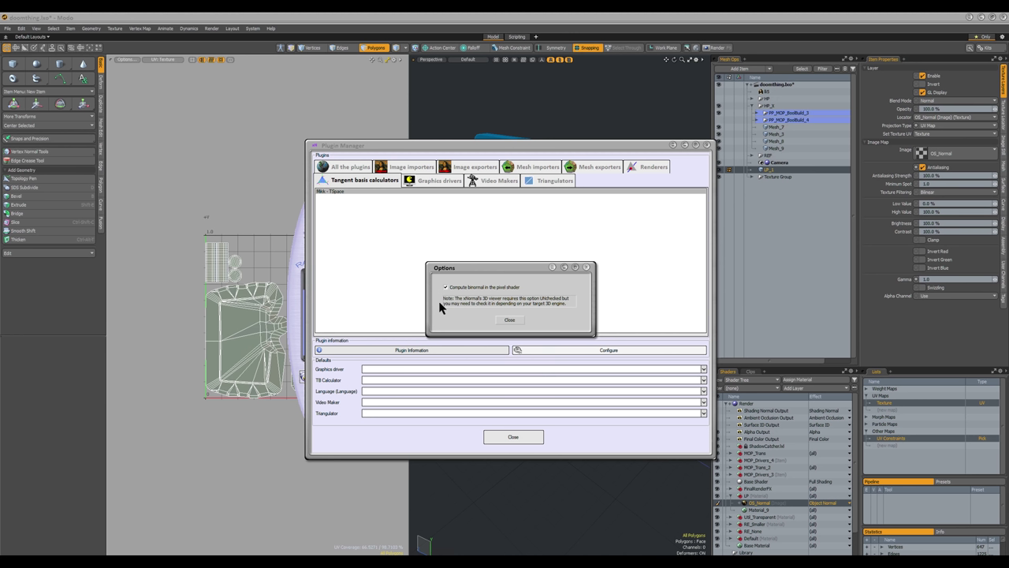
pyautogui.click(509, 321)
pyautogui.click(708, 144)
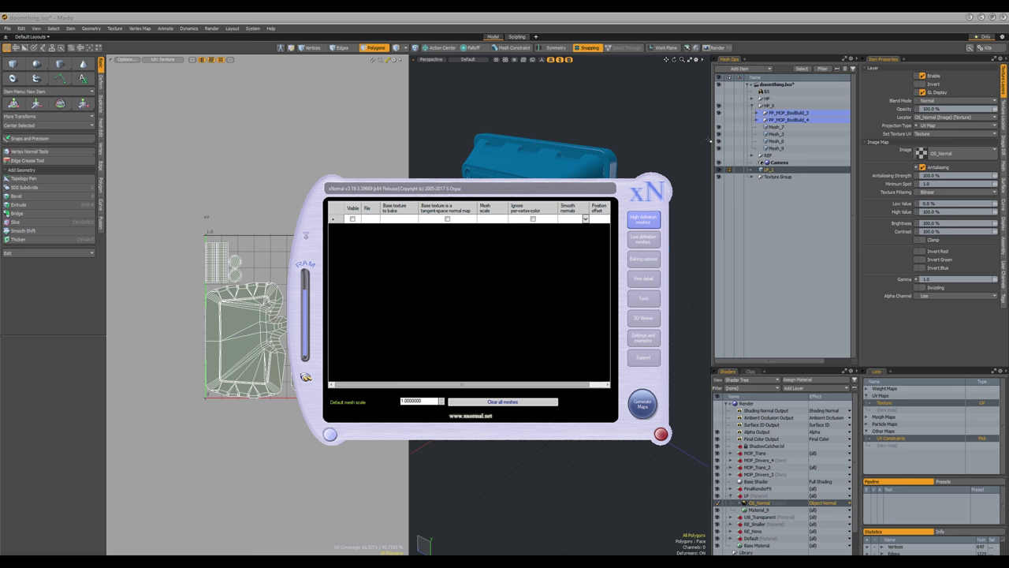
pyautogui.click(643, 298)
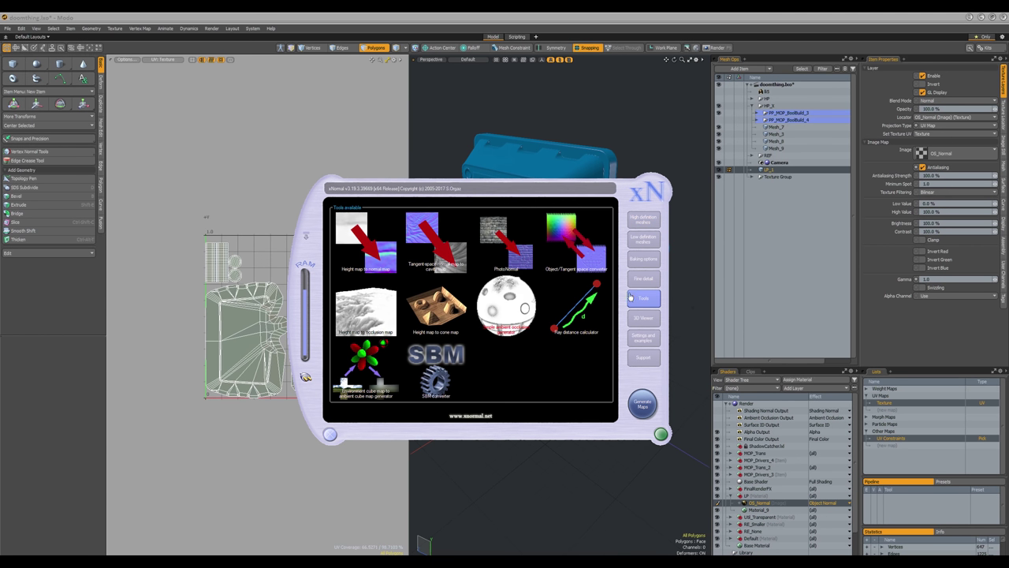
pyautogui.click(597, 237)
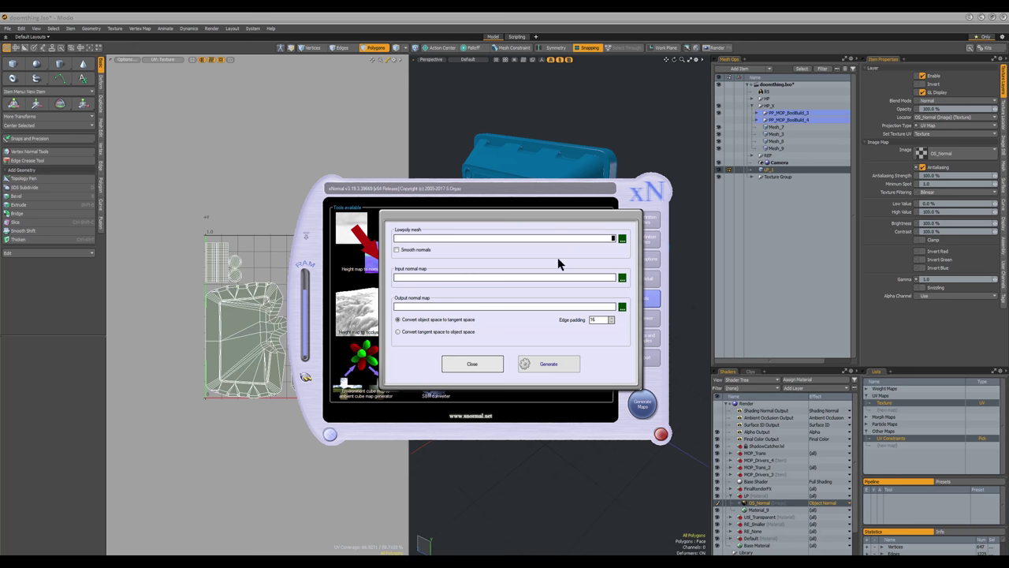
pyautogui.click(471, 365)
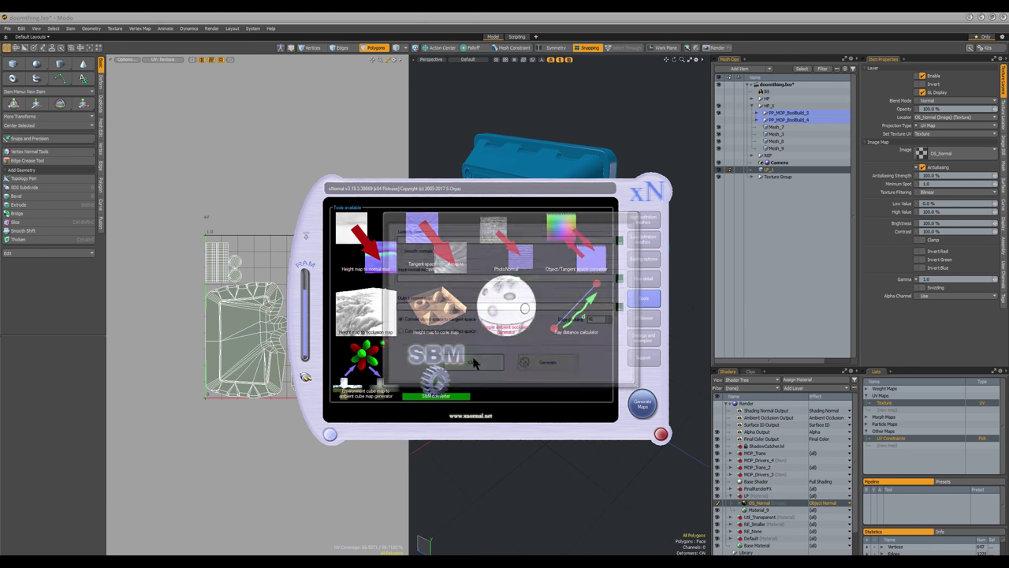
pyautogui.click(652, 222)
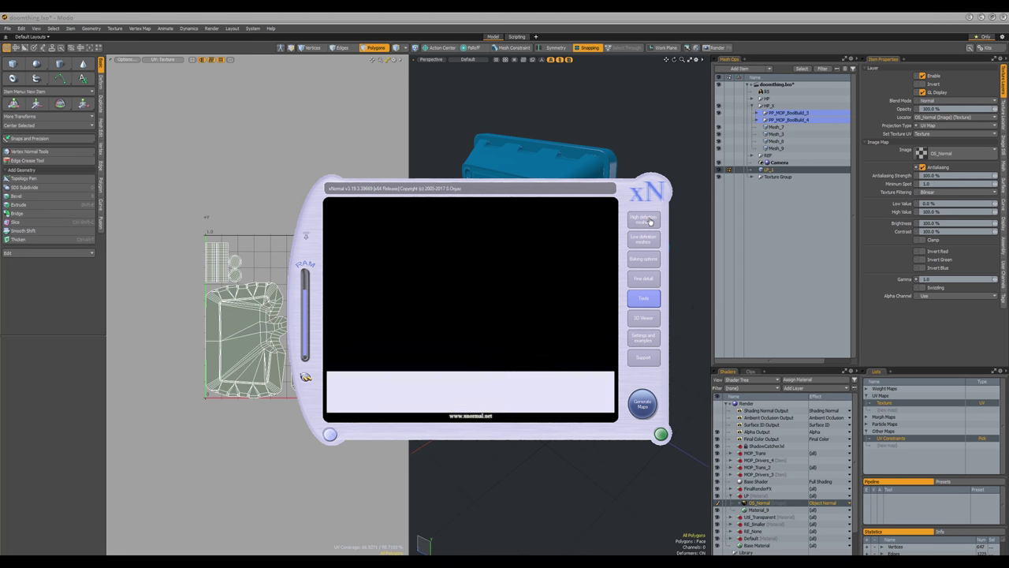
# - Convert OS_Normal.tga from object to tangent space using the LP.fbx mesh, outputting TS_Normal.tga with 16 edge padding
pyautogui.click(643, 300)
pyautogui.click(570, 264)
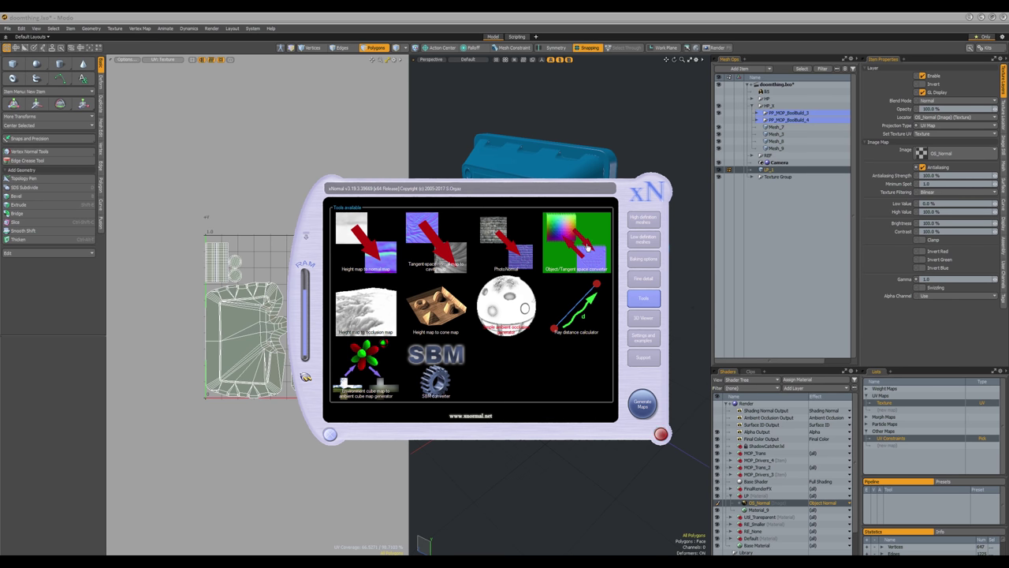
pyautogui.moveTo(526, 221); pyautogui.dragTo(508, 224)
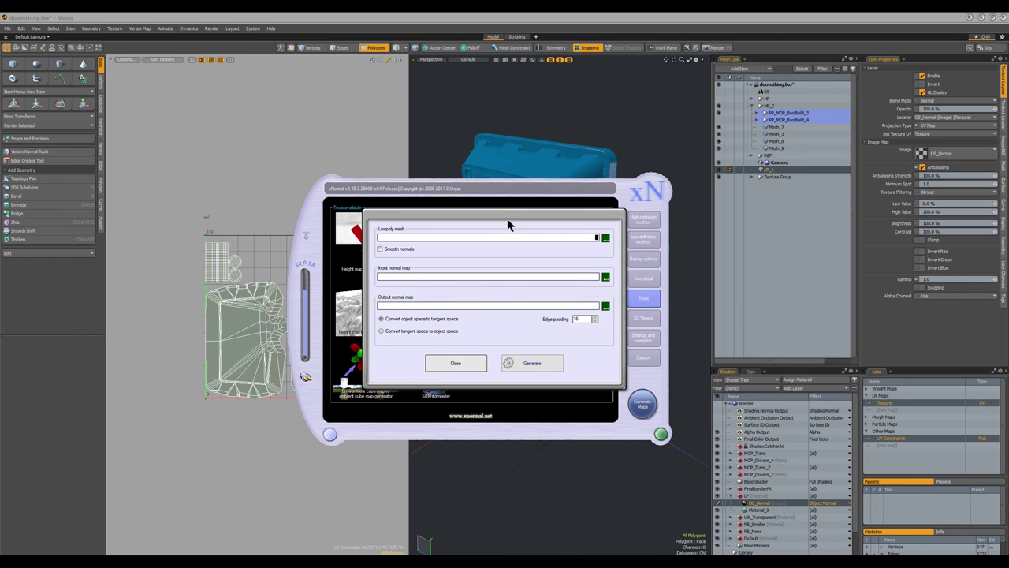
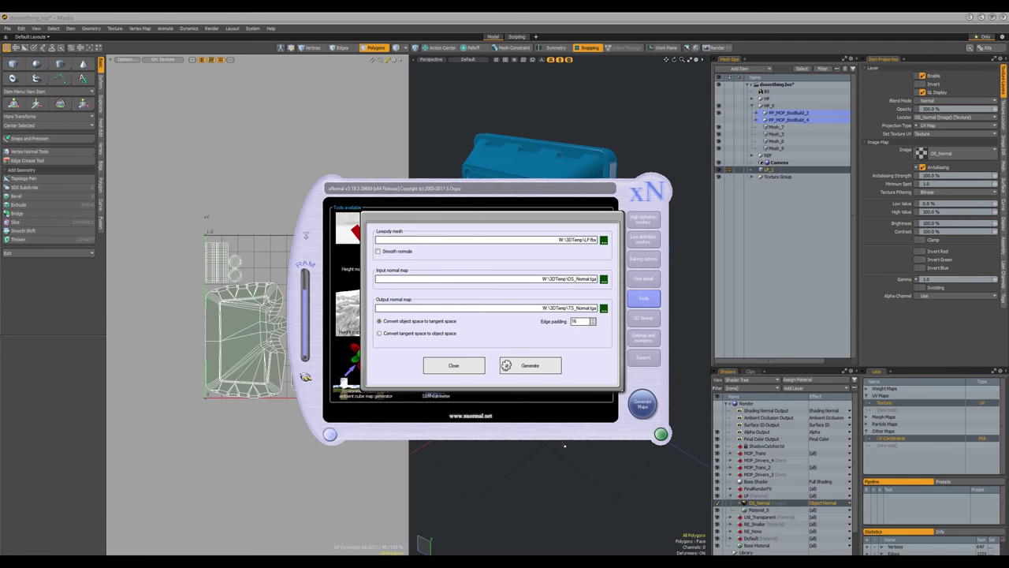
pyautogui.click(543, 365)
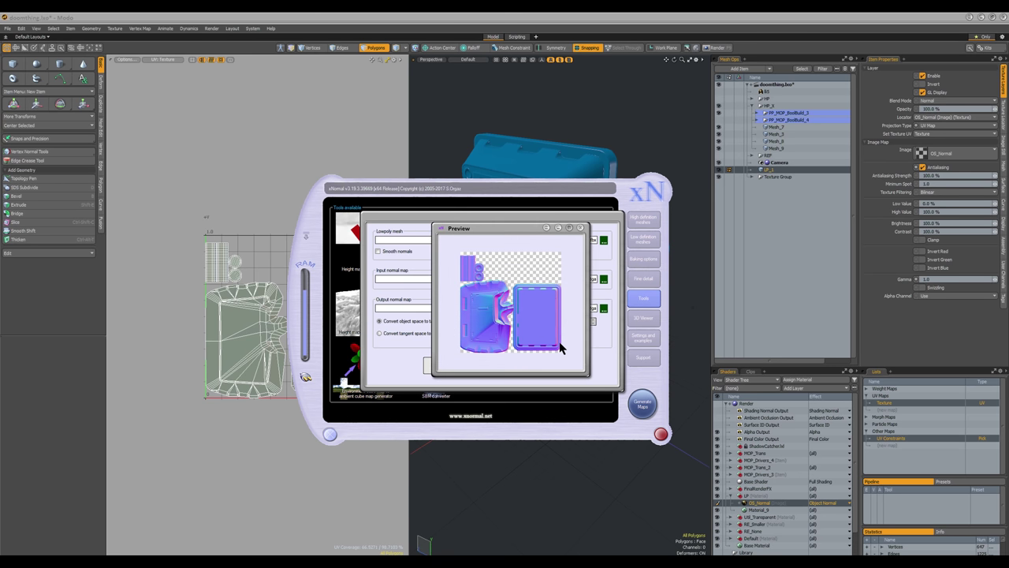
pyautogui.moveTo(509, 234)
pyautogui.mouseDown()
pyautogui.moveTo(480, 219)
pyautogui.moveTo(484, 233)
pyautogui.moveTo(495, 229)
pyautogui.mouseUp()
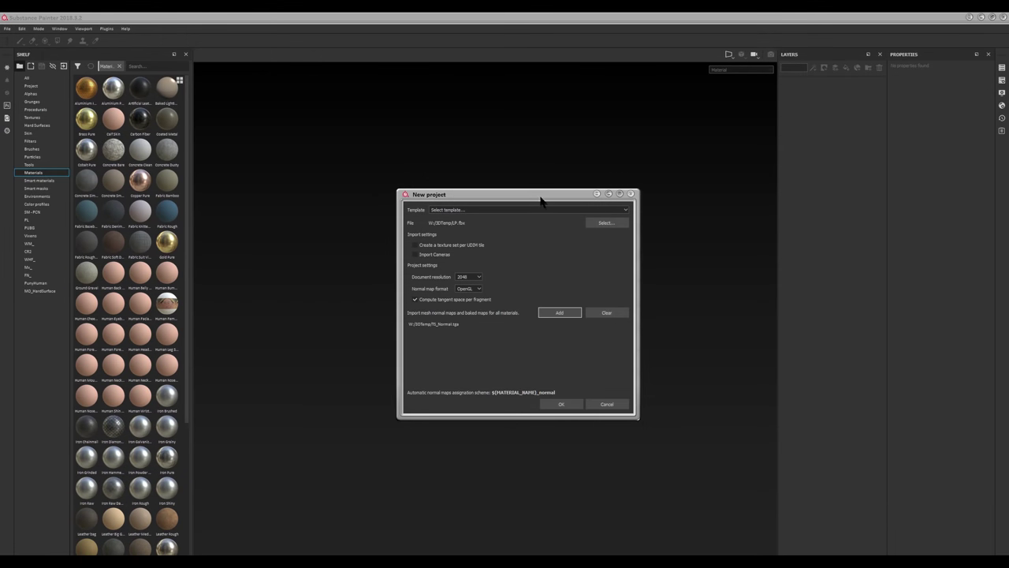
# - In Substance Painter, create a 2048 OpenGL project from LP.fbx with per-fragment tangent space and TS_Normal.tga imported
pyautogui.moveTo(539, 192); pyautogui.dragTo(510, 187)
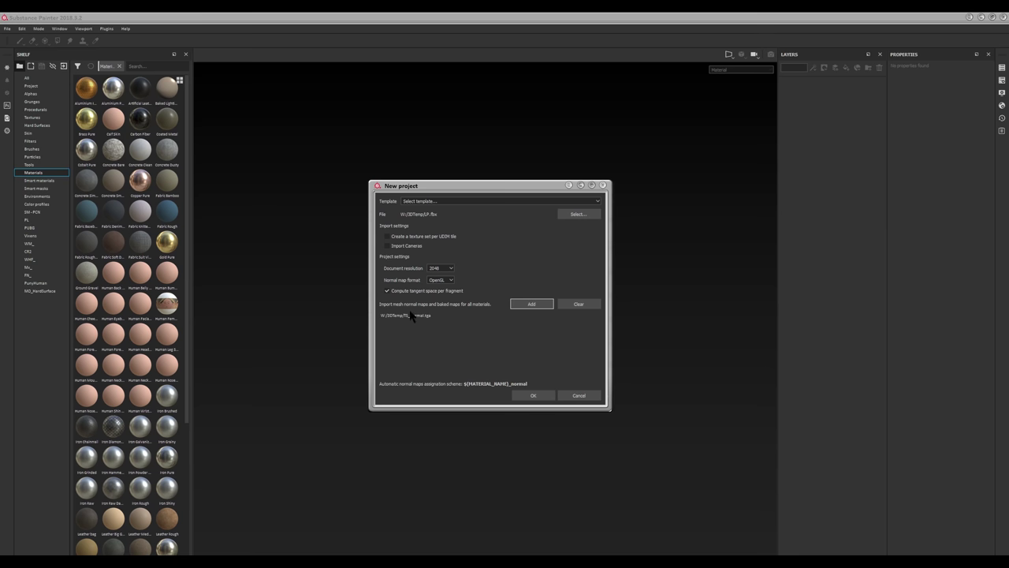
pyautogui.click(524, 396)
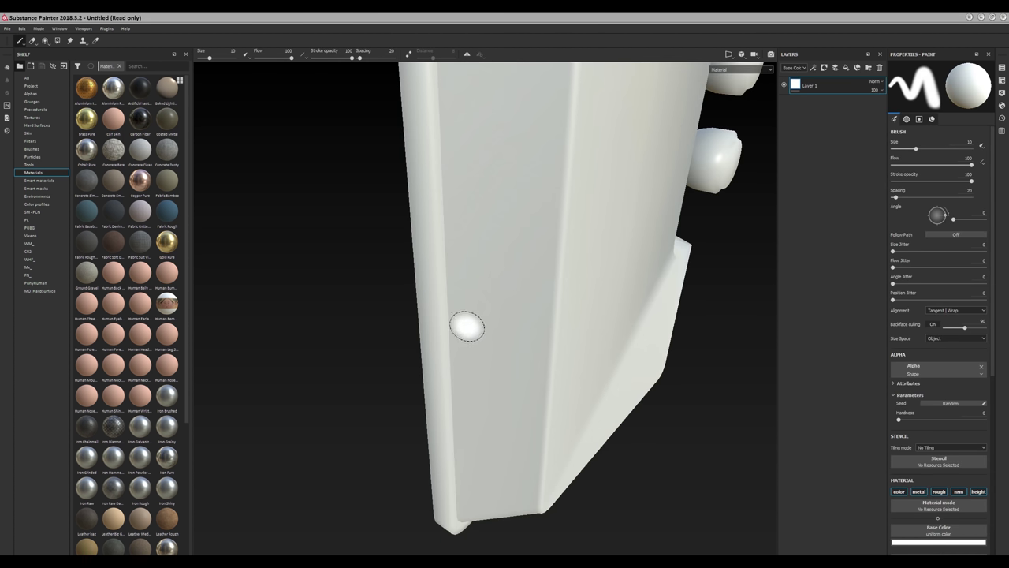
# - Assign the TS_Normal texture as the normal mesh map in the texture set settings
pyautogui.keyDown('alt'); pyautogui.moveTo(595, 161); pyautogui.dragTo(584, 342, button='middle'); pyautogui.keyUp('alt')
pyautogui.keyDown('alt'); pyautogui.moveTo(583, 342); pyautogui.dragTo(453, 313); pyautogui.keyUp('alt')
pyautogui.keyDown('alt'); pyautogui.moveTo(593, 348); pyautogui.dragTo(508, 299, button='middle'); pyautogui.keyUp('alt')
pyautogui.moveTo(540, 399)
pyautogui.keyDown('alt'); pyautogui.mouseDown()
pyautogui.moveTo(625, 162)
pyautogui.moveTo(401, 370)
pyautogui.moveTo(513, 371)
pyautogui.moveTo(525, 359)
pyautogui.moveTo(529, 402)
pyautogui.moveTo(398, 341)
pyautogui.moveTo(437, 331)
pyautogui.moveTo(563, 334)
pyautogui.moveTo(746, 365)
pyautogui.moveTo(509, 362)
pyautogui.moveTo(536, 282)
pyautogui.moveTo(541, 334)
pyautogui.moveTo(497, 407)
pyautogui.moveTo(600, 343)
pyautogui.moveTo(599, 284)
pyautogui.mouseUp(); pyautogui.keyUp('alt')
pyautogui.moveTo(570, 363)
pyautogui.keyDown('alt'); pyautogui.mouseDown()
pyautogui.moveTo(599, 383)
pyautogui.moveTo(509, 272)
pyautogui.mouseUp(); pyautogui.keyUp('alt')
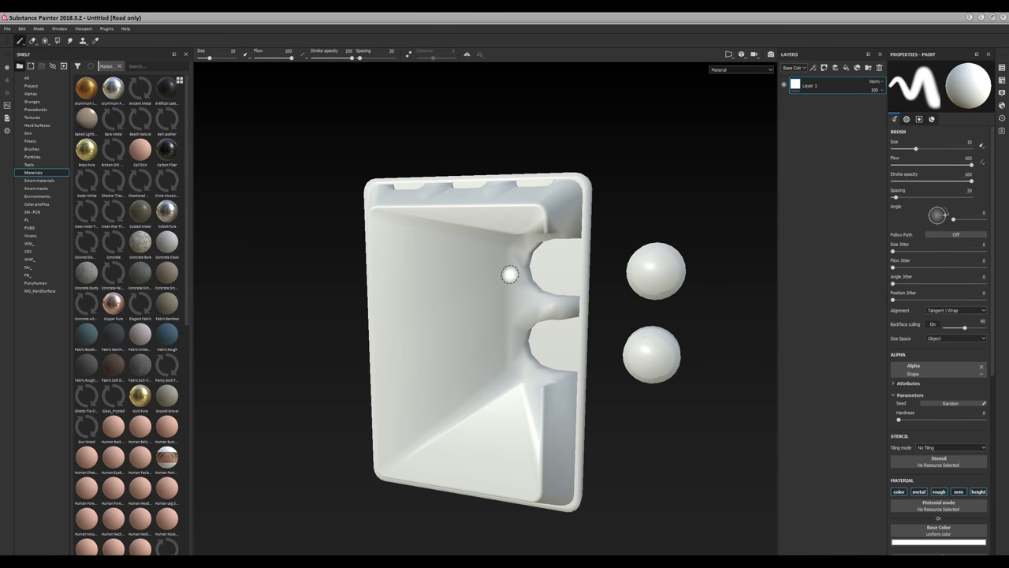
pyautogui.click(1002, 81)
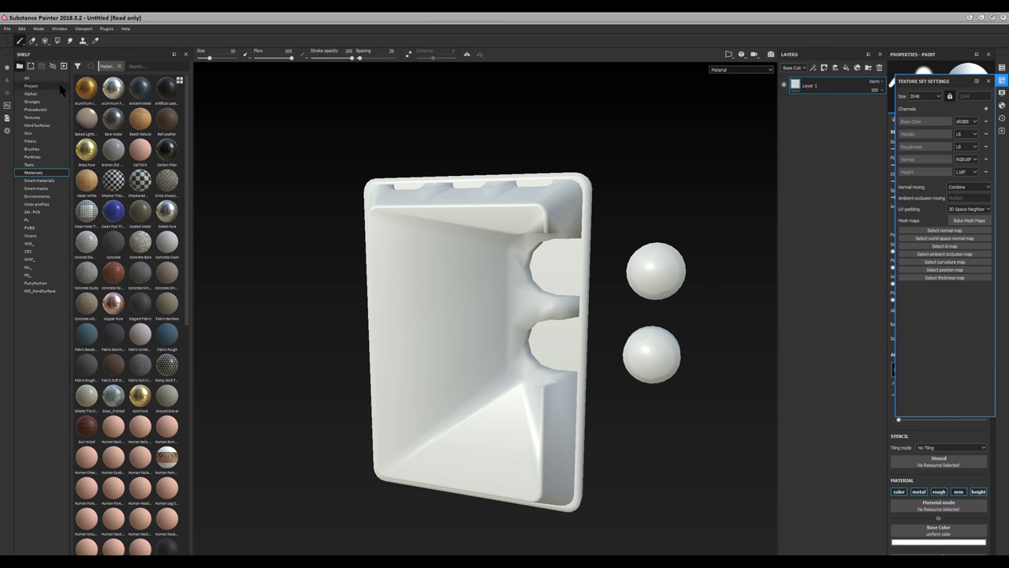
pyautogui.click(45, 118)
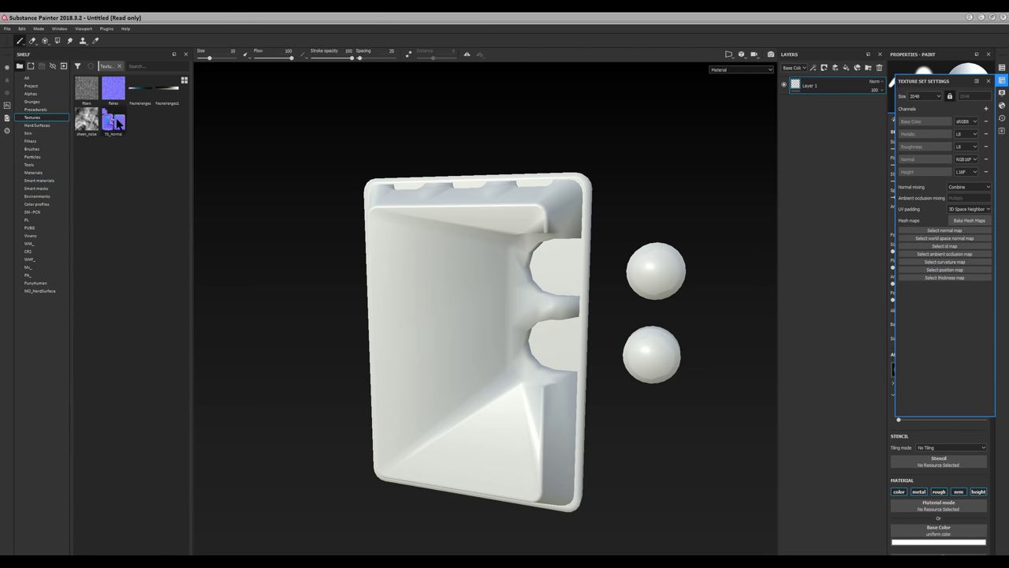
pyautogui.moveTo(115, 123); pyautogui.dragTo(935, 233)
# - Examine the normal-mapped shading on the device's front panel, semicircular cutouts and round knobs from several angles and light directions
pyautogui.keyDown('alt'); pyautogui.moveTo(542, 272); pyautogui.dragTo(576, 294); pyautogui.keyUp('alt')
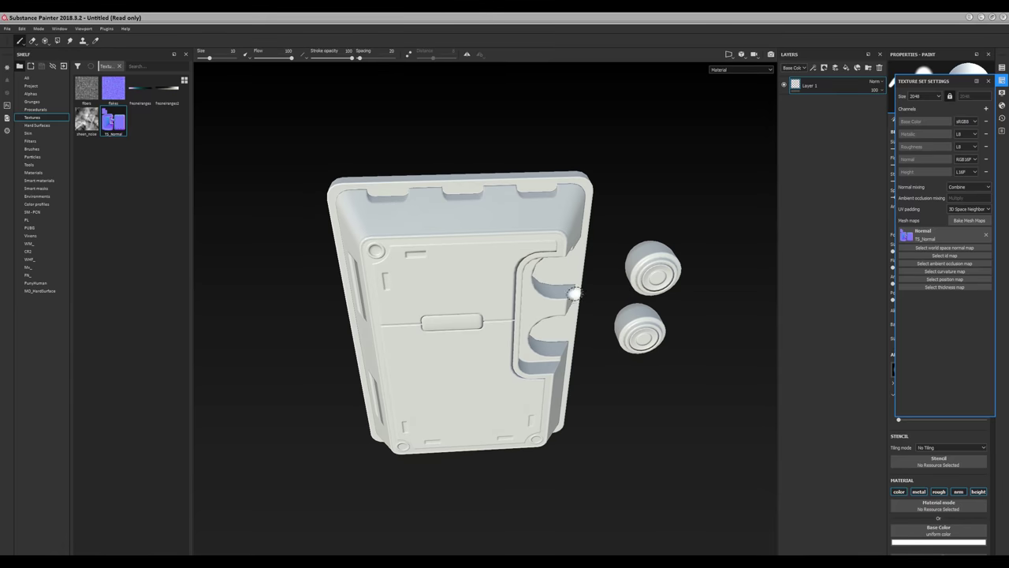
pyautogui.keyDown('alt'); pyautogui.moveTo(475, 349); pyautogui.dragTo(529, 279, button='right'); pyautogui.keyUp('alt')
pyautogui.keyDown('alt'); pyautogui.moveTo(529, 279); pyautogui.dragTo(434, 234); pyautogui.keyUp('alt')
pyautogui.keyDown('alt'); pyautogui.moveTo(556, 273); pyautogui.dragTo(447, 274, button='middle'); pyautogui.keyUp('alt')
pyautogui.keyDown('alt'); pyautogui.moveTo(504, 347); pyautogui.dragTo(449, 446, button='right'); pyautogui.keyUp('alt')
pyautogui.moveTo(530, 329)
pyautogui.keyDown('shift'); pyautogui.mouseDown(button='right')
pyautogui.moveTo(521, 328)
pyautogui.moveTo(540, 324)
pyautogui.mouseUp(button='right'); pyautogui.keyUp('shift')
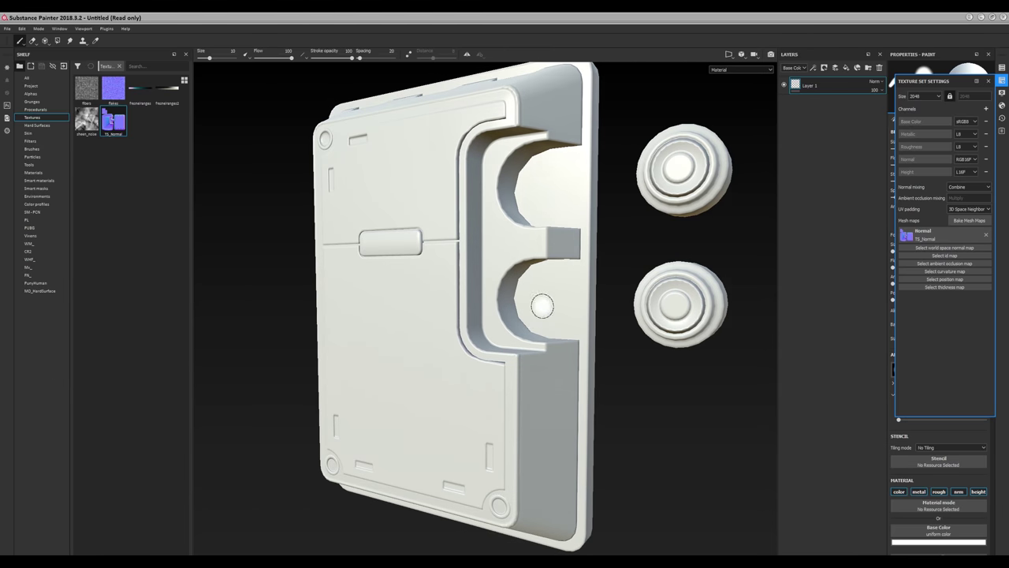
pyautogui.keyDown('alt'); pyautogui.moveTo(540, 304); pyautogui.dragTo(502, 317); pyautogui.keyUp('alt')
pyautogui.keyDown('alt'); pyautogui.moveTo(588, 245); pyautogui.dragTo(536, 316, button='middle'); pyautogui.keyUp('alt')
pyautogui.keyDown('alt'); pyautogui.moveTo(659, 194); pyautogui.dragTo(724, 104, button='right'); pyautogui.keyUp('alt')
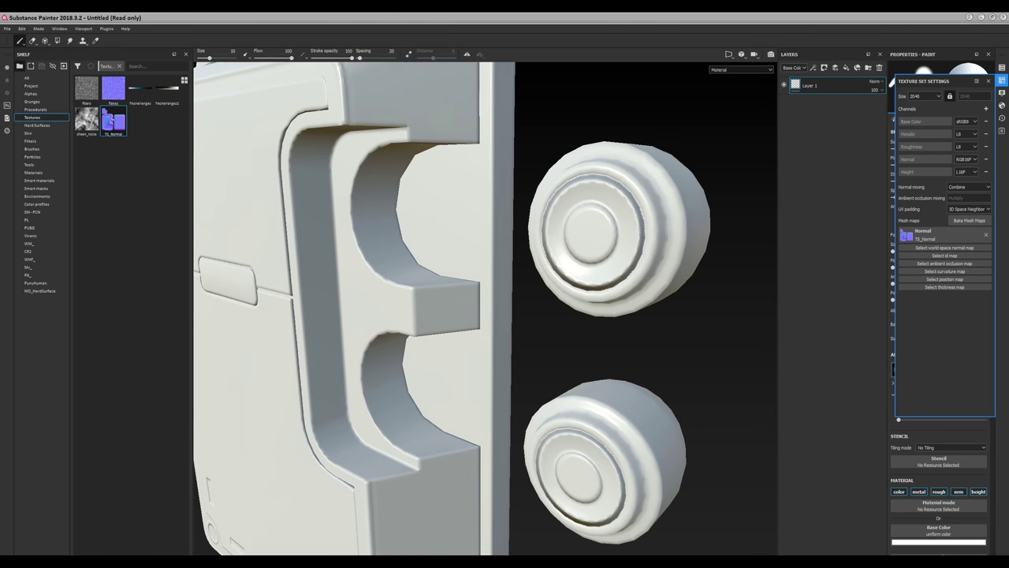
pyautogui.keyDown('alt'); pyautogui.moveTo(721, 158); pyautogui.dragTo(755, 284); pyautogui.keyUp('alt')
pyautogui.keyDown('alt'); pyautogui.moveTo(579, 257); pyautogui.dragTo(640, 207); pyautogui.keyUp('alt')
pyautogui.moveTo(640, 206)
pyautogui.keyDown('shift'); pyautogui.mouseDown(button='right')
pyautogui.moveTo(662, 192)
pyautogui.moveTo(614, 192)
pyautogui.moveTo(637, 191)
pyautogui.mouseUp(button='right'); pyautogui.keyUp('shift')
pyautogui.keyDown('alt'); pyautogui.moveTo(583, 162); pyautogui.dragTo(556, 323, button='right'); pyautogui.keyUp('alt')
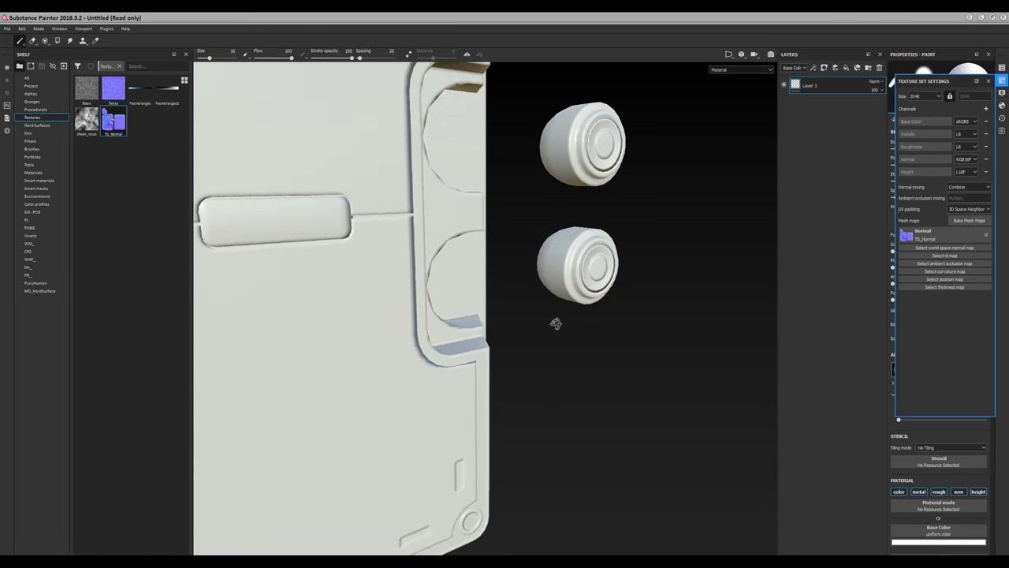
pyautogui.keyDown('alt'); pyautogui.moveTo(555, 322); pyautogui.dragTo(426, 205); pyautogui.keyUp('alt')
pyautogui.keyDown('alt'); pyautogui.moveTo(426, 205); pyautogui.dragTo(599, 327, button='middle'); pyautogui.keyUp('alt')
pyautogui.keyDown('alt'); pyautogui.moveTo(610, 292); pyautogui.dragTo(553, 235); pyautogui.keyUp('alt')
pyautogui.keyDown('alt'); pyautogui.moveTo(553, 235); pyautogui.dragTo(544, 385, button='right'); pyautogui.keyUp('alt')
pyautogui.keyDown('alt'); pyautogui.moveTo(545, 386); pyautogui.dragTo(502, 307, button='middle'); pyautogui.keyUp('alt')
pyautogui.keyDown('alt'); pyautogui.moveTo(502, 307); pyautogui.dragTo(536, 272); pyautogui.keyUp('alt')
pyautogui.keyDown('alt'); pyautogui.moveTo(536, 272); pyautogui.dragTo(594, 320, button='middle'); pyautogui.keyUp('alt')
pyautogui.keyDown('alt'); pyautogui.moveTo(595, 320); pyautogui.dragTo(417, 323); pyautogui.keyUp('alt')
pyautogui.keyDown('shift'); pyautogui.moveTo(465, 310); pyautogui.dragTo(496, 290, button='right'); pyautogui.keyUp('shift')
pyautogui.keyDown('alt'); pyautogui.moveTo(496, 290); pyautogui.dragTo(631, 228); pyautogui.keyUp('alt')
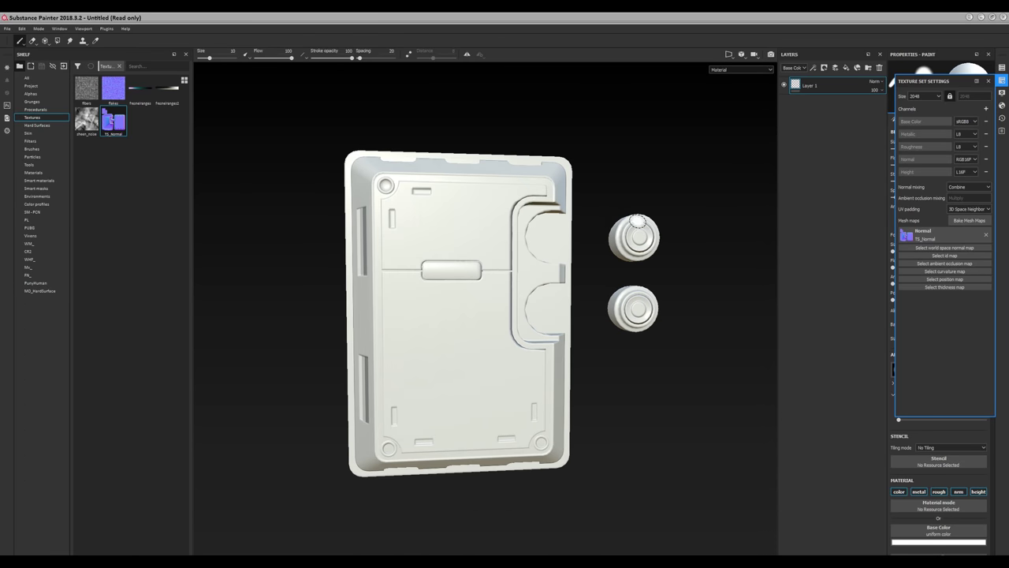
# - Choose a different output size and bake all mesh maps except Normal and ID
pyautogui.click(969, 220)
pyautogui.click(399, 206)
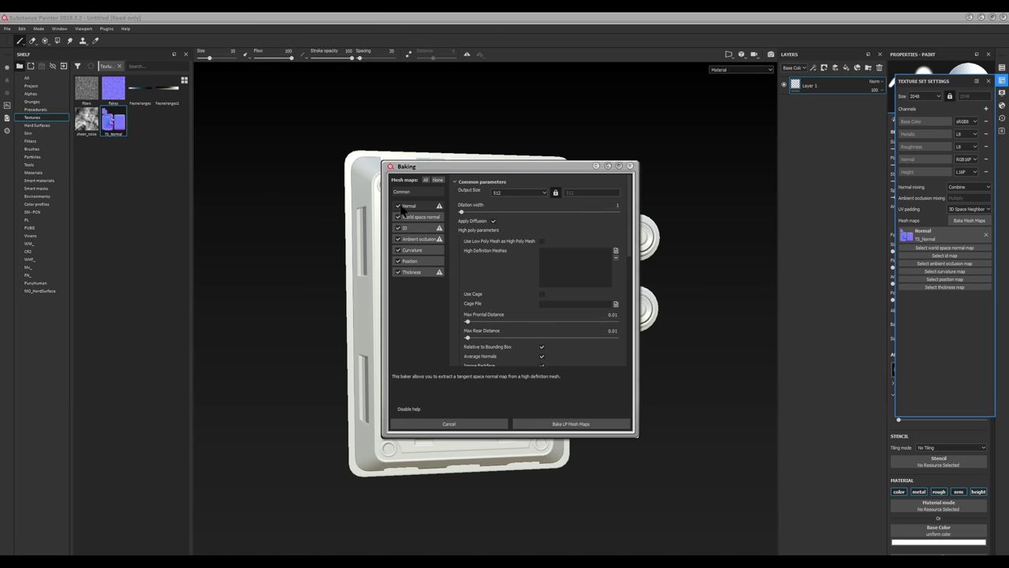
pyautogui.click(398, 228)
pyautogui.click(517, 194)
pyautogui.click(507, 232)
pyautogui.click(540, 423)
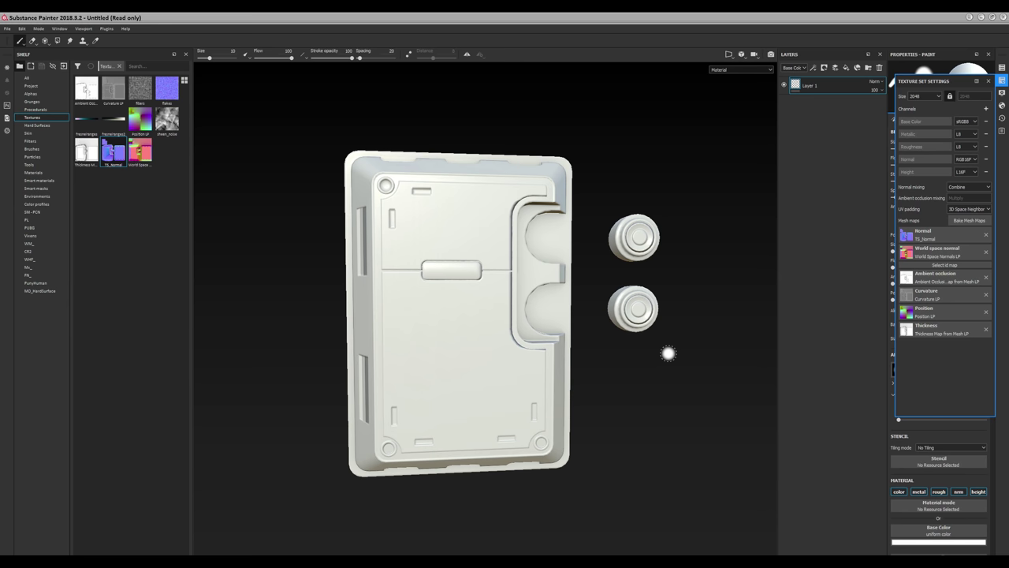
# - Apply the Mx_Plastic_damaged smart material beneath Layer 1 and examine it on the device
pyautogui.keyDown('alt'); pyautogui.moveTo(668, 353); pyautogui.dragTo(606, 302); pyautogui.keyUp('alt')
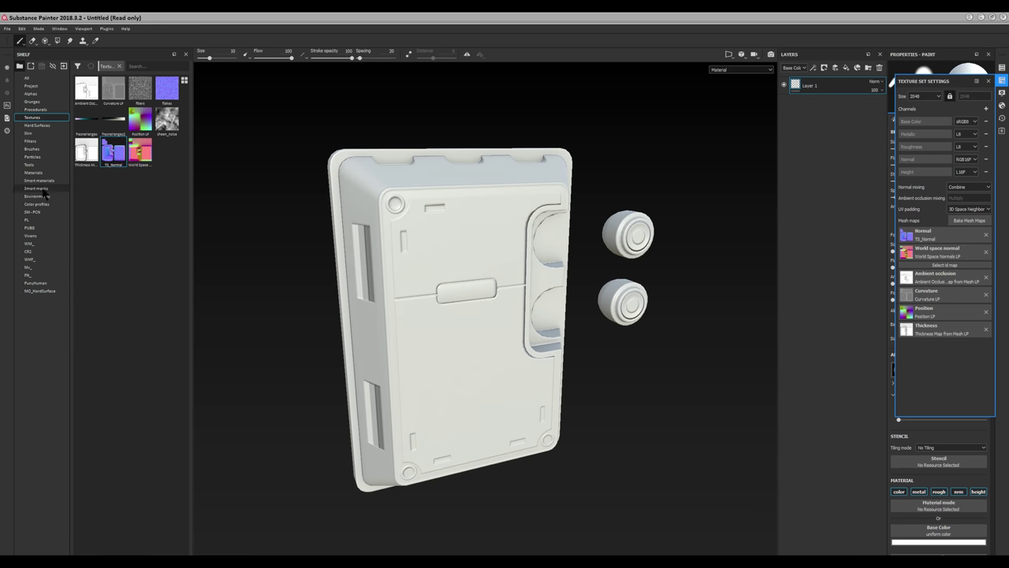
pyautogui.click(28, 268)
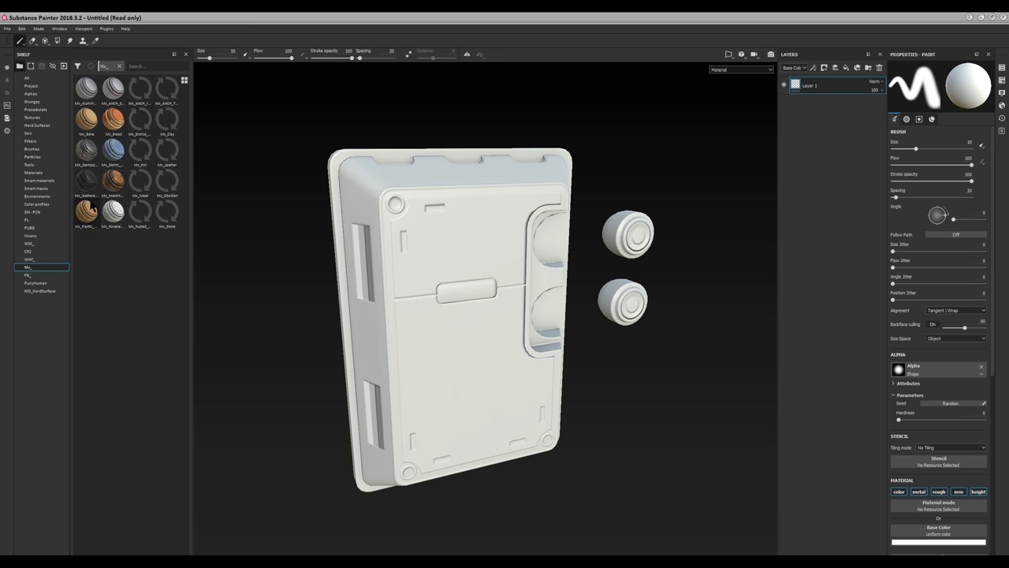
pyautogui.moveTo(87, 213); pyautogui.dragTo(846, 160)
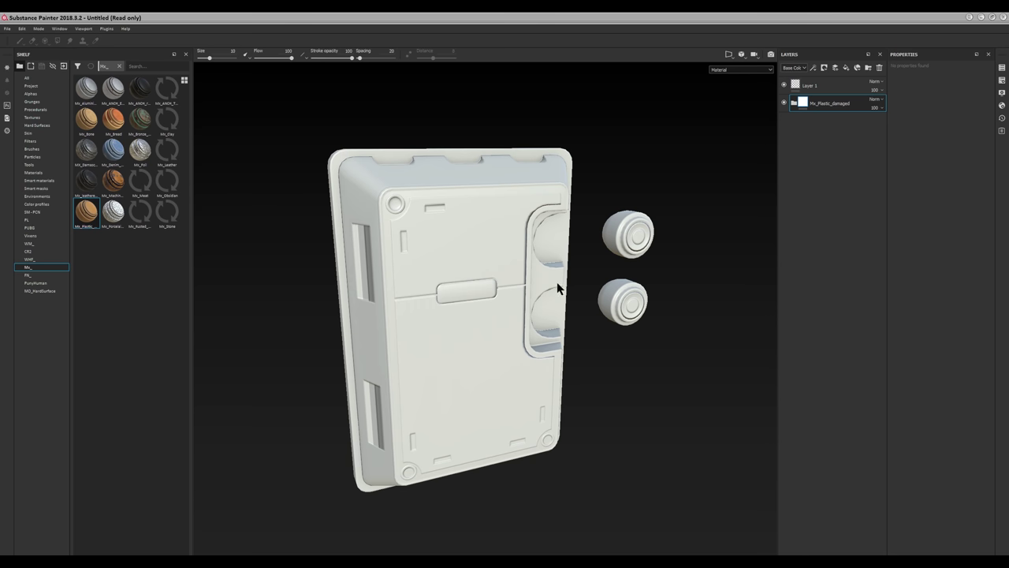
pyautogui.keyDown('alt'); pyautogui.moveTo(592, 349); pyautogui.dragTo(487, 333); pyautogui.keyUp('alt')
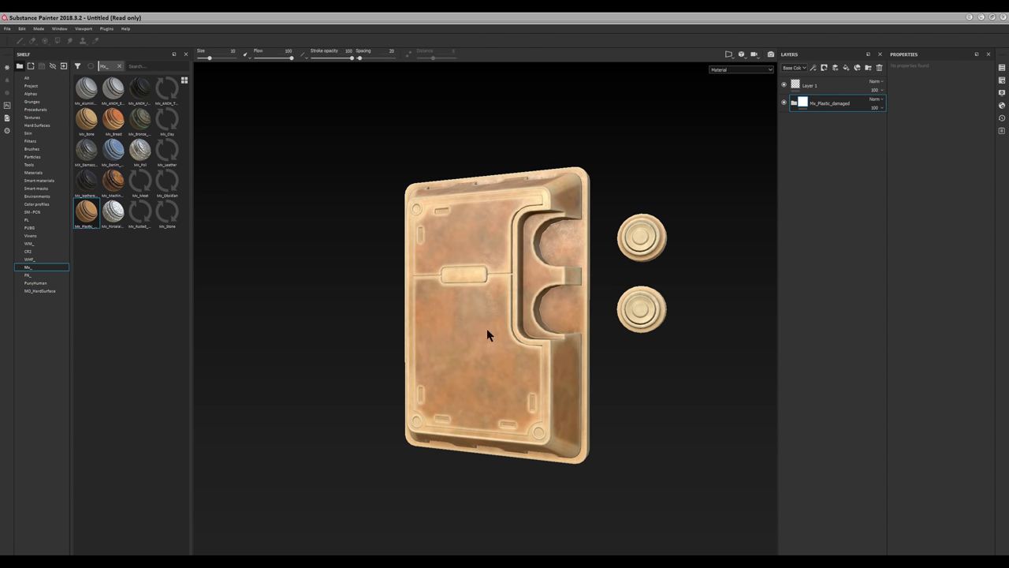
pyautogui.keyDown('alt'); pyautogui.moveTo(487, 333); pyautogui.dragTo(628, 174, button='right'); pyautogui.keyUp('alt')
pyautogui.keyDown('alt'); pyautogui.moveTo(628, 173); pyautogui.dragTo(714, 302); pyautogui.keyUp('alt')
pyautogui.keyDown('alt'); pyautogui.moveTo(518, 283); pyautogui.dragTo(573, 231); pyautogui.keyUp('alt')
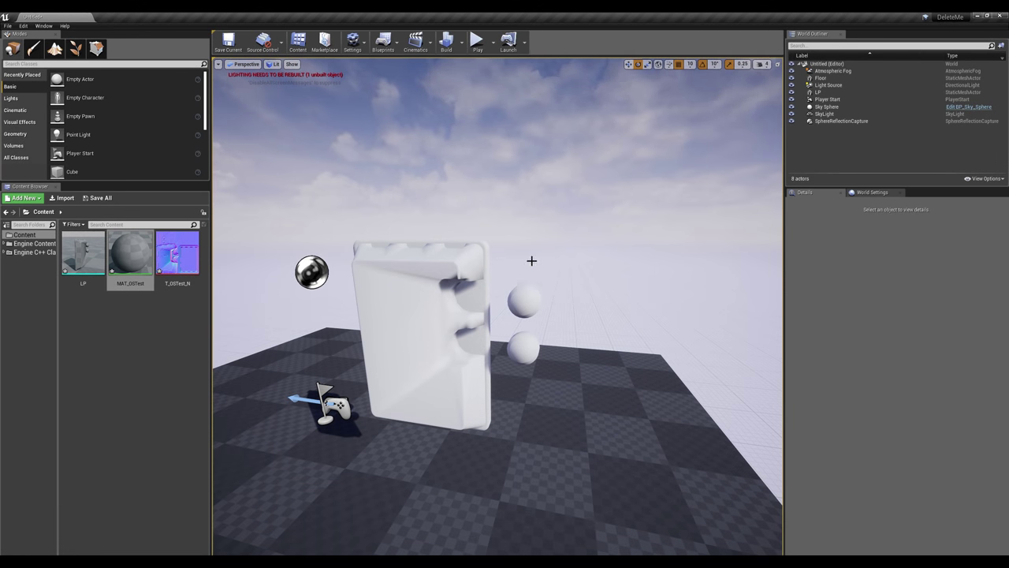
# - Examine the device's shading without its normal map from several angles in Lighting Only view mode, and return to Lit mode
pyautogui.moveTo(554, 249); pyautogui.dragTo(559, 223, button='right')
pyautogui.moveTo(592, 217); pyautogui.dragTo(569, 265, button='middle')
pyautogui.scroll(2, 569, 265)
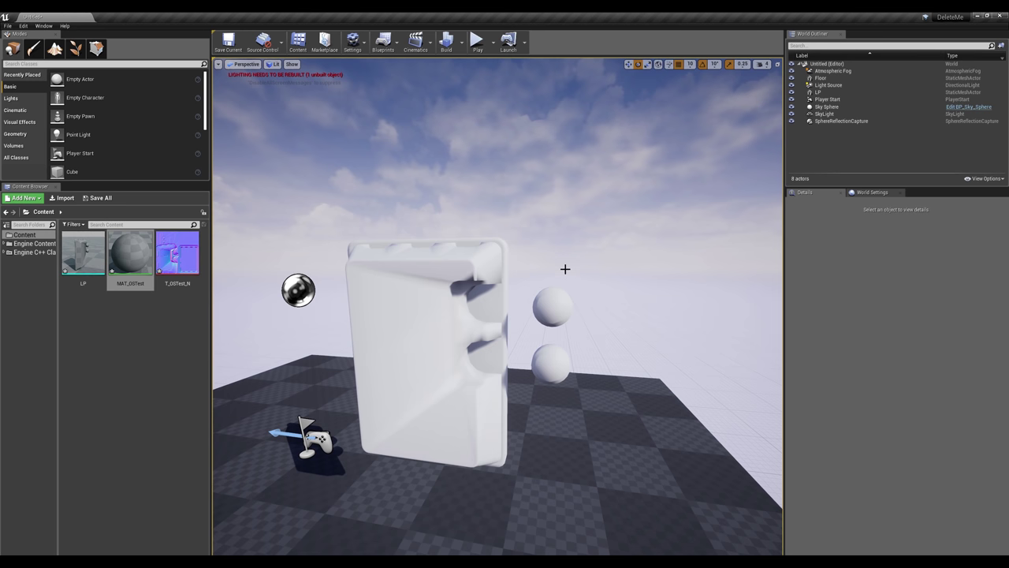
pyautogui.hotkey('alt', '6')
pyautogui.moveTo(509, 268)
pyautogui.mouseDown()
pyautogui.moveTo(510, 304)
pyautogui.moveTo(510, 268)
pyautogui.mouseUp()
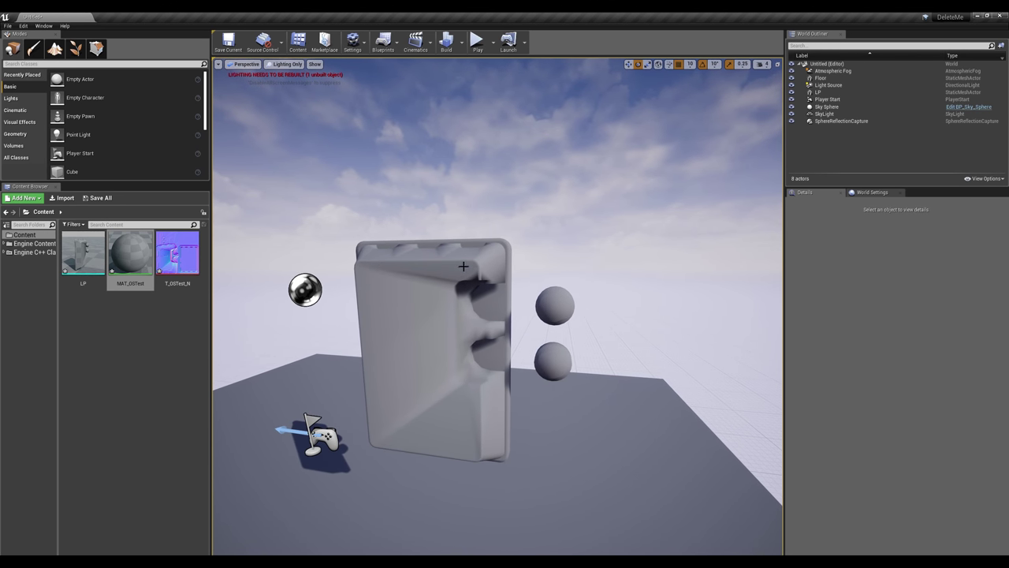
pyautogui.scroll(3, 485, 304)
pyautogui.moveTo(462, 272); pyautogui.dragTo(465, 355, button='middle')
pyautogui.moveTo(473, 272); pyautogui.dragTo(470, 268, button='right')
pyautogui.scroll(-3, 462, 259)
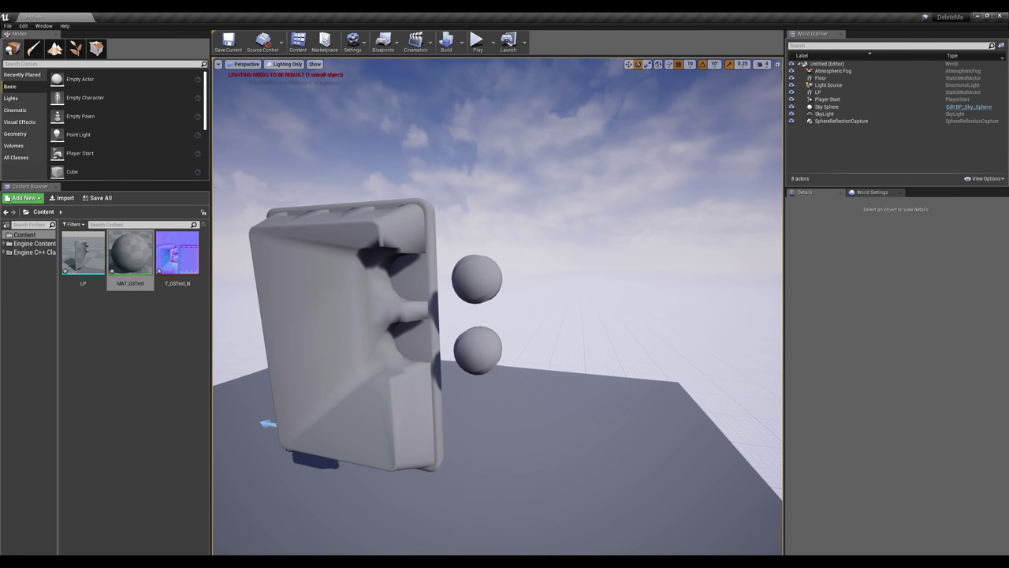
pyautogui.moveTo(482, 282); pyautogui.dragTo(484, 253, button='right')
pyautogui.hotkey('alt', '4')
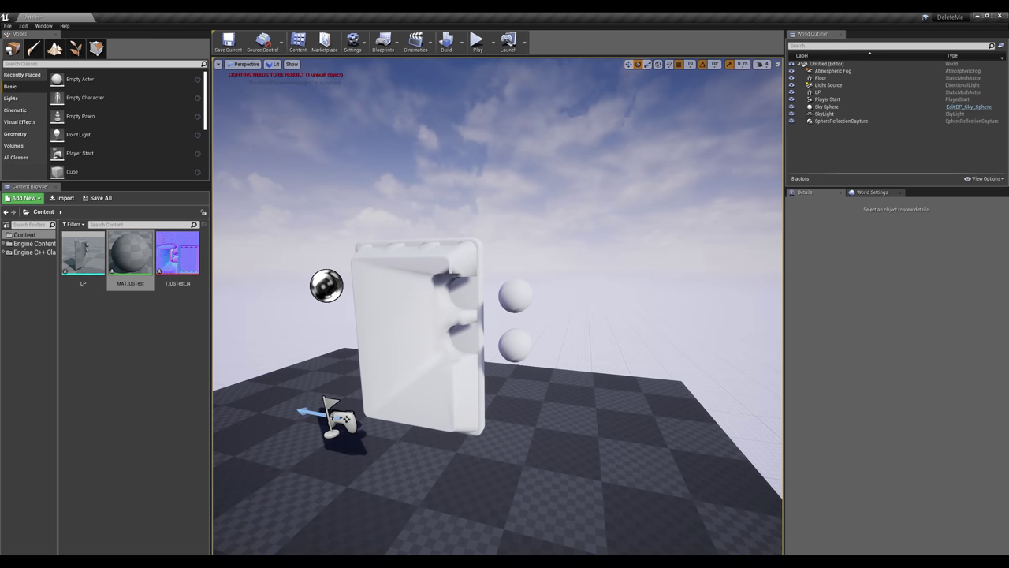
# - Connect the T_OSTest_N texture to the Normal input of MAT_OSTest, apply the changes and close the material
pyautogui.doubleClick(130, 252)
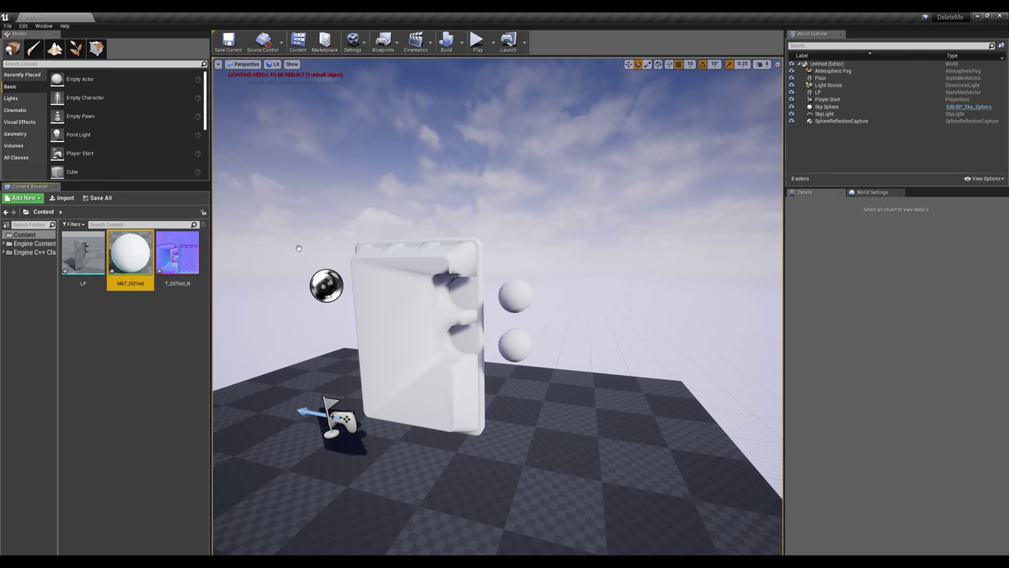
pyautogui.moveTo(437, 304); pyautogui.dragTo(712, 131)
pyautogui.moveTo(177, 254); pyautogui.dragTo(772, 304)
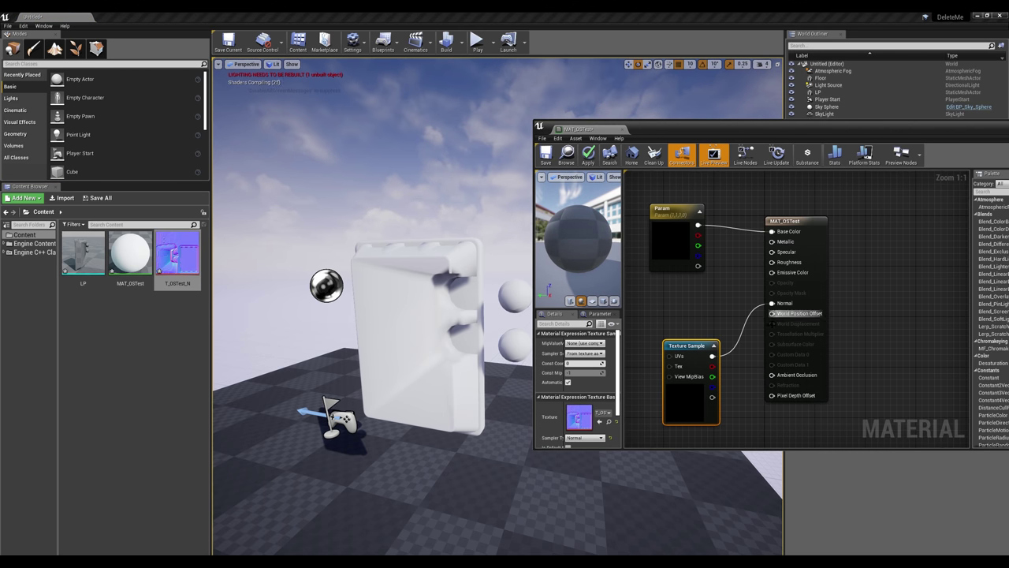
pyautogui.click(587, 156)
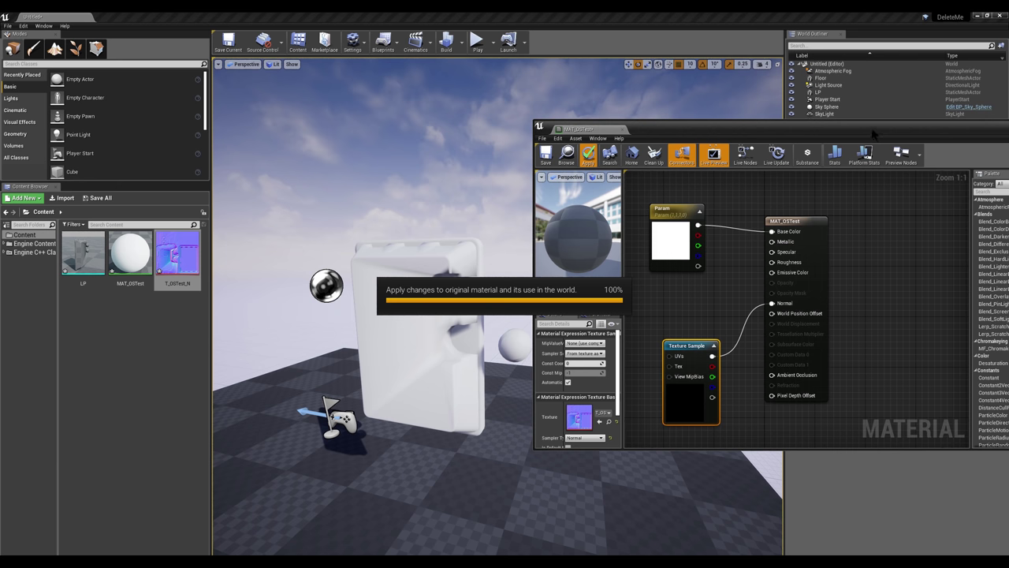
pyautogui.moveTo(400, 323); pyautogui.dragTo(409, 284)
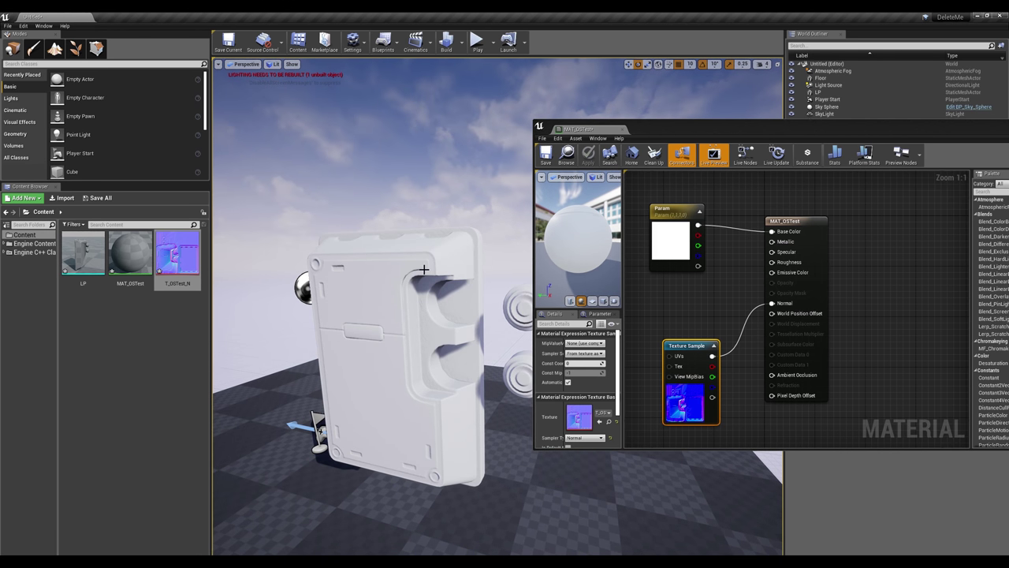
pyautogui.moveTo(726, 131); pyautogui.dragTo(536, 152)
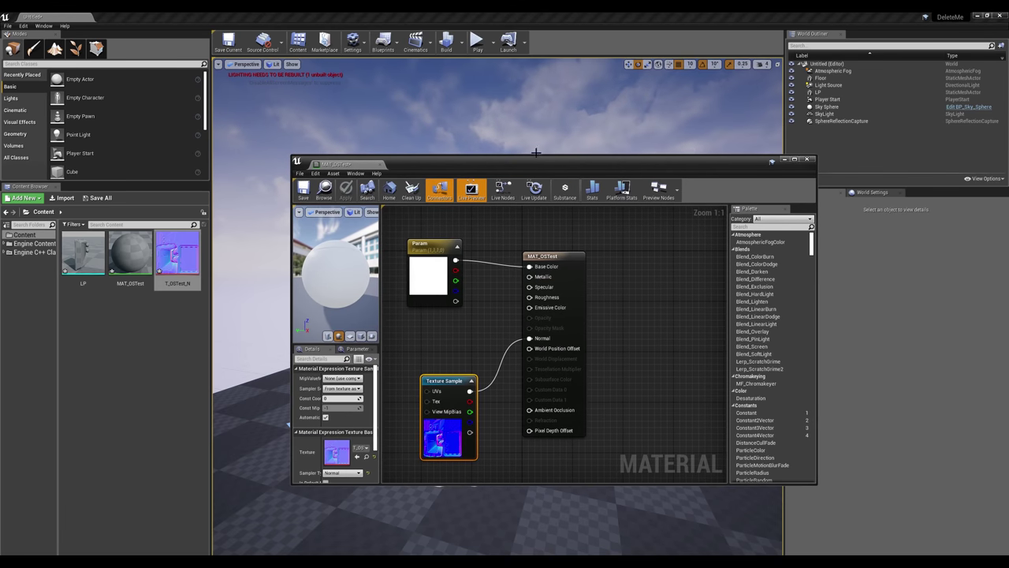
pyautogui.click(807, 160)
# - Examine the normal-mapped shading on the device's upper edge notches, front panel, side recesses and round knobs
pyautogui.moveTo(390, 288); pyautogui.dragTo(567, 312, button='right')
pyautogui.moveTo(514, 279); pyautogui.dragTo(502, 297, button='right')
pyautogui.scroll(5, 503, 295)
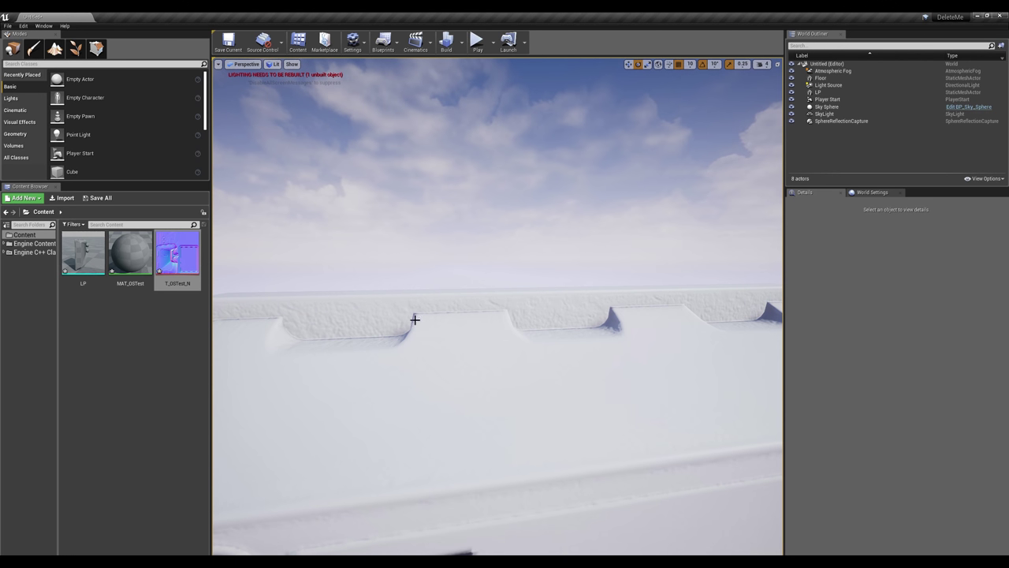
pyautogui.scroll(-6, 491, 288)
pyautogui.scroll(5, 494, 328)
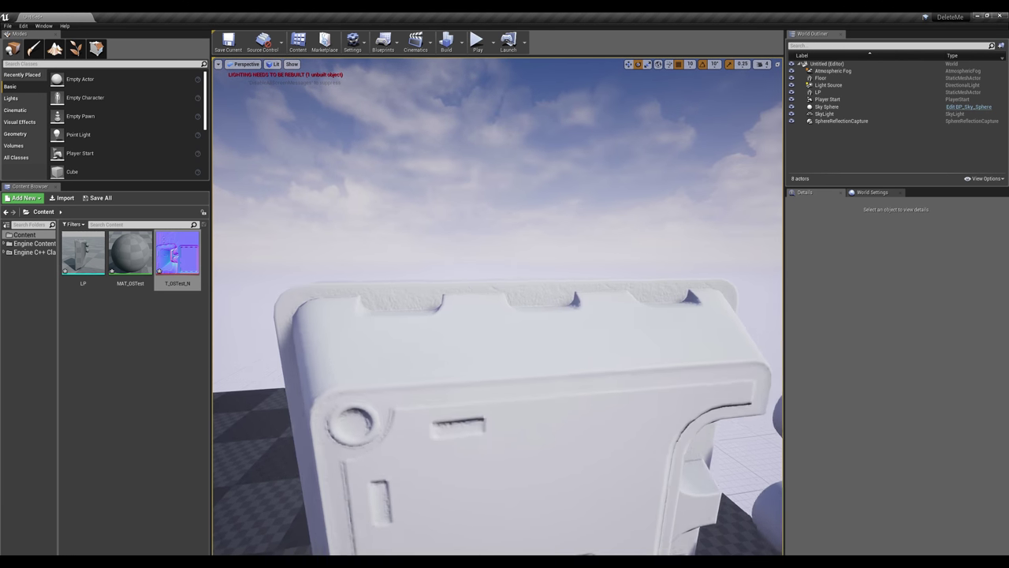
pyautogui.scroll(-5, 534, 272)
pyautogui.moveTo(518, 348); pyautogui.dragTo(518, 306, button='right')
pyautogui.moveTo(485, 274); pyautogui.dragTo(491, 298, button='middle')
pyautogui.moveTo(524, 280); pyautogui.dragTo(504, 313, button='right')
pyautogui.moveTo(476, 395); pyautogui.dragTo(441, 347, button='middle')
pyautogui.scroll(3, 473, 339)
pyautogui.moveTo(505, 338); pyautogui.dragTo(552, 337, button='right')
pyautogui.scroll(-4, 509, 336)
pyautogui.moveTo(491, 322); pyautogui.dragTo(536, 332, button='right')
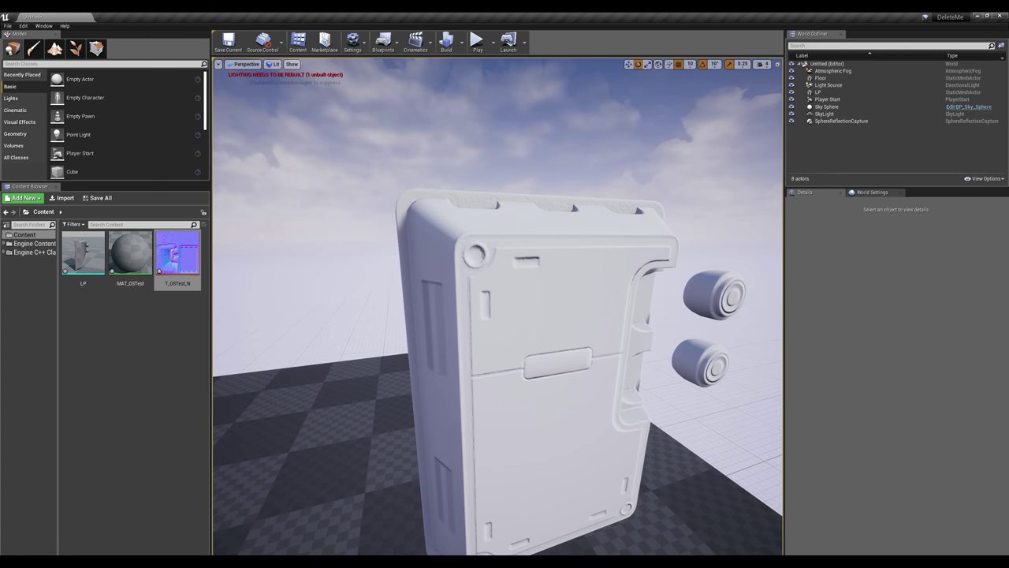
pyautogui.scroll(-2, 515, 351)
# - Open MAT_OSTest again and add a Constant node to its graph between the Param and Texture Sample nodes
pyautogui.click(130, 253)
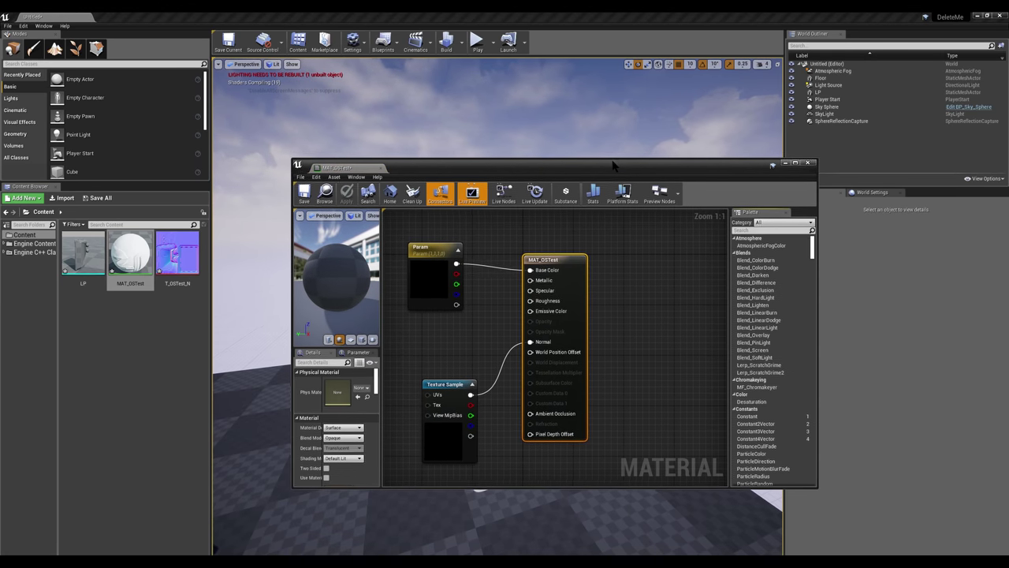
pyautogui.moveTo(618, 162); pyautogui.dragTo(853, 93)
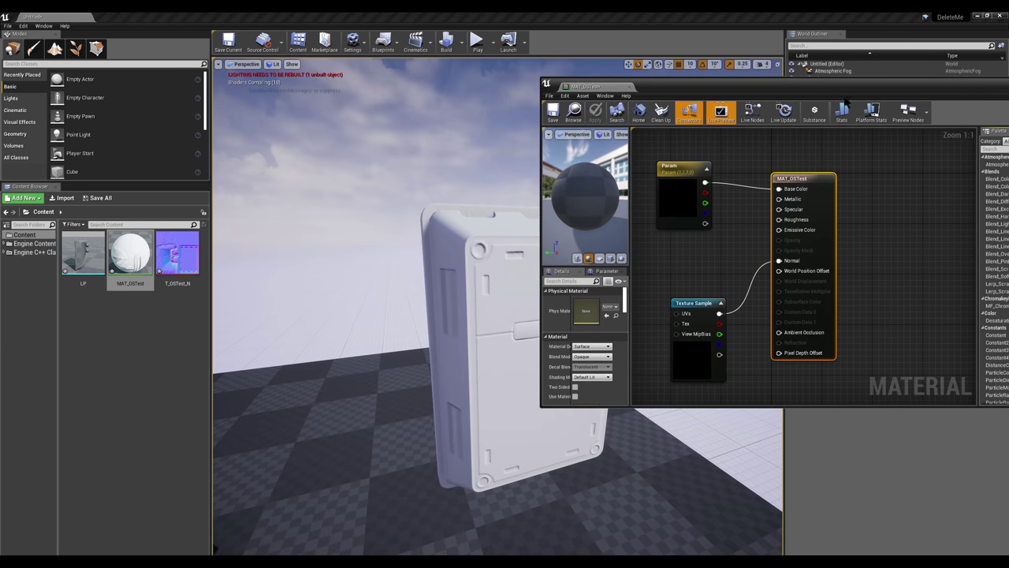
pyautogui.rightClick(664, 249)
pyautogui.write('const')
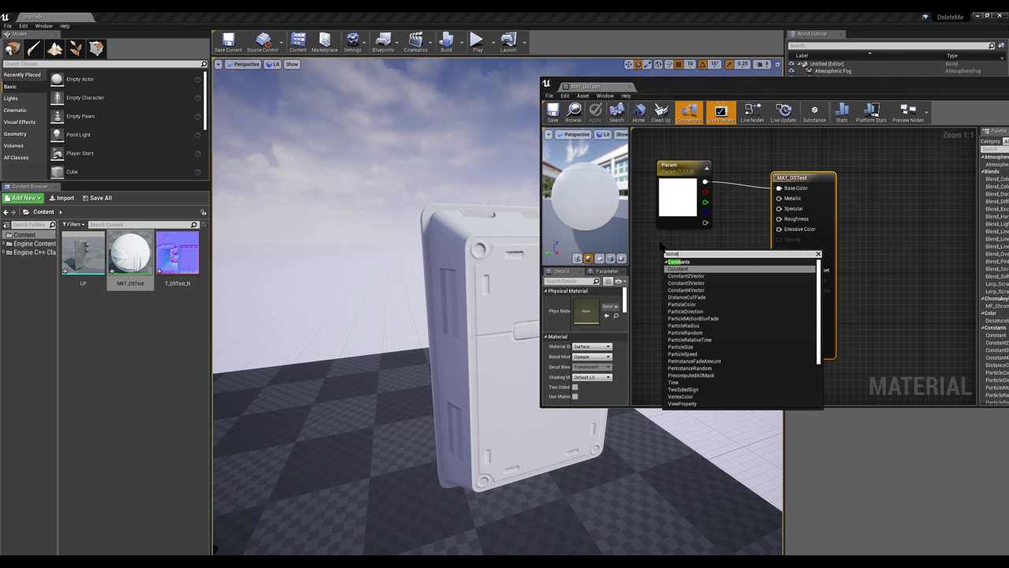
pyautogui.press('Return')
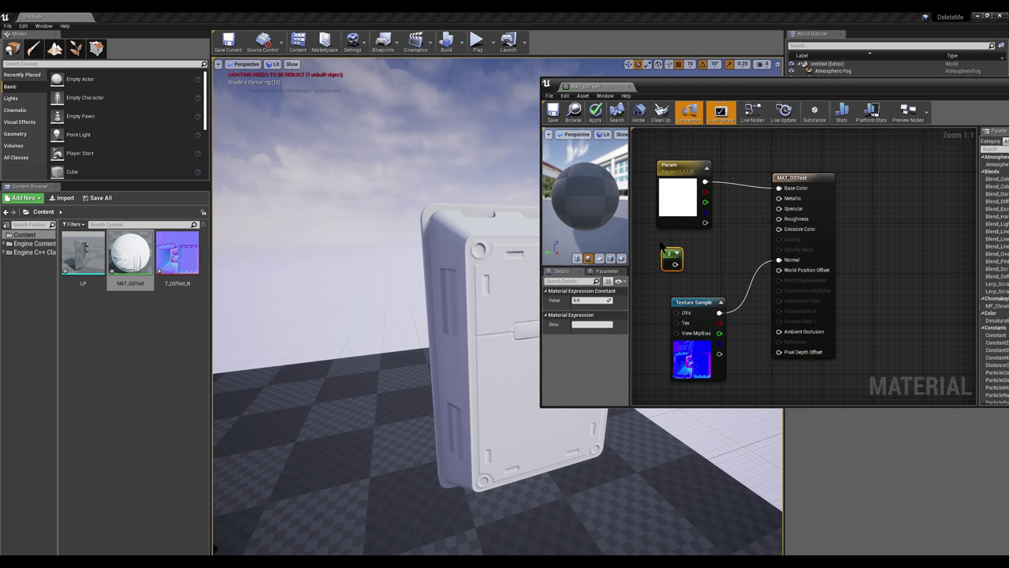
# - Set the constant to 0.2, connect it to the material's Roughness input, apply the changes and close the material
pyautogui.click(599, 300)
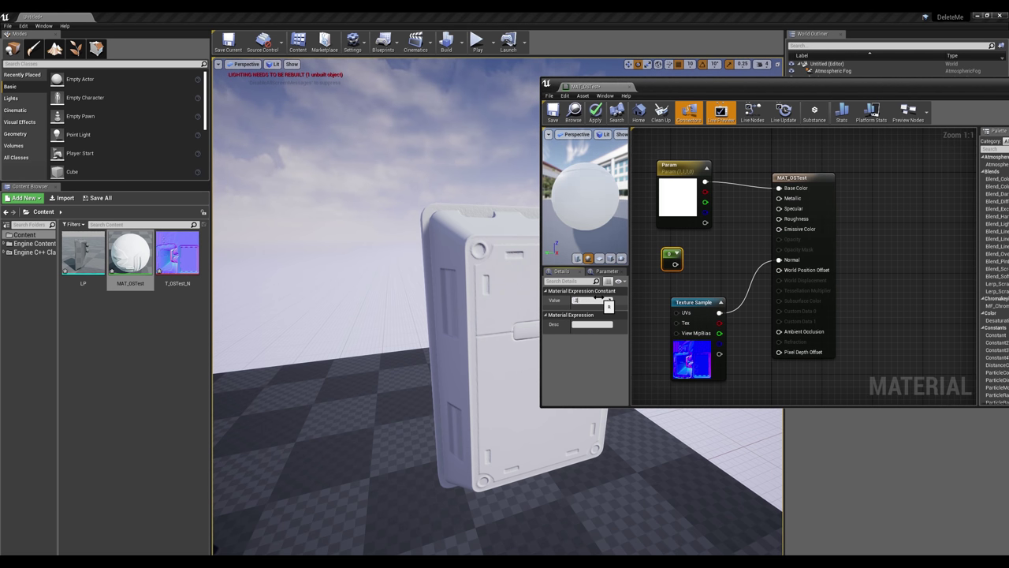
pyautogui.write('.2')
pyautogui.press('Return')
pyautogui.moveTo(679, 263); pyautogui.dragTo(779, 219)
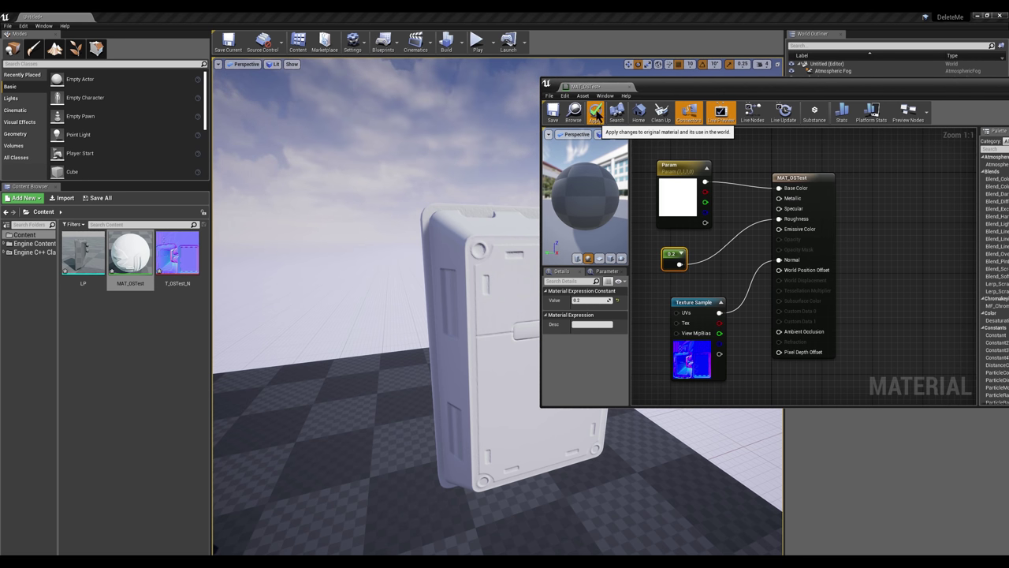
pyautogui.click(595, 112)
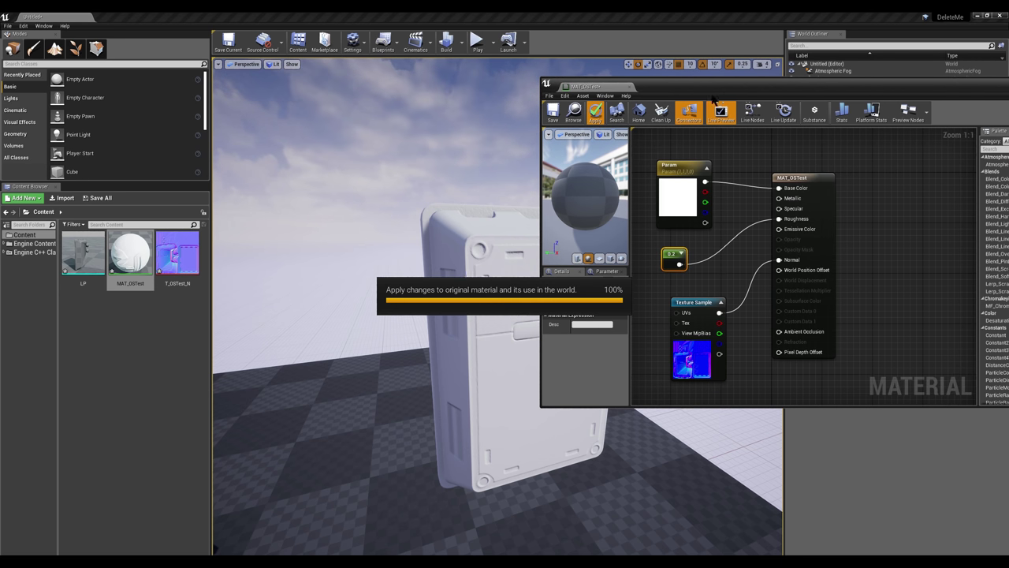
pyautogui.moveTo(883, 87); pyautogui.dragTo(685, 256)
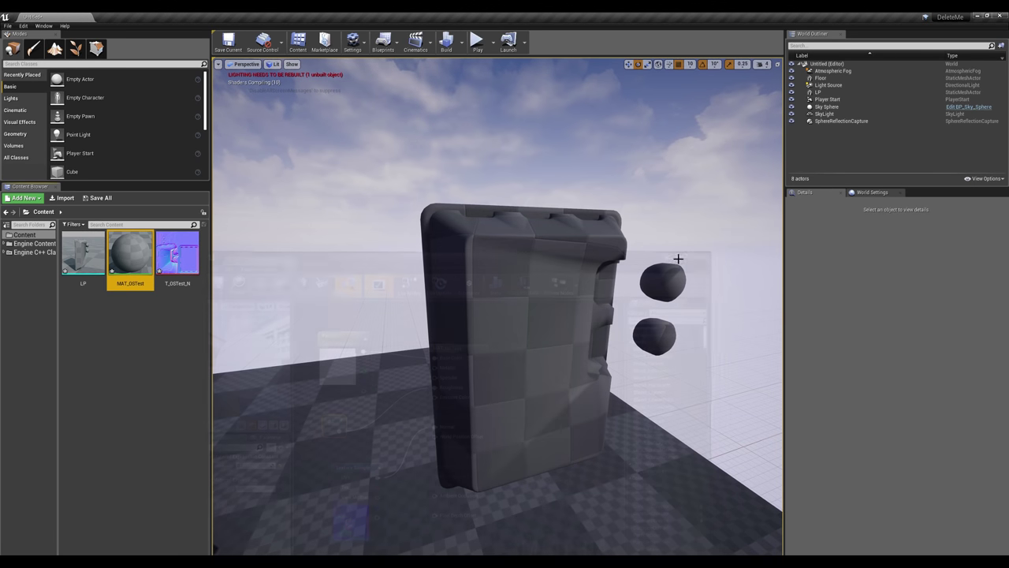
# - Examine the device's normal-mapped surface with the changed roughness from several angles and distances
pyautogui.moveTo(515, 293); pyautogui.dragTo(516, 335, button='right')
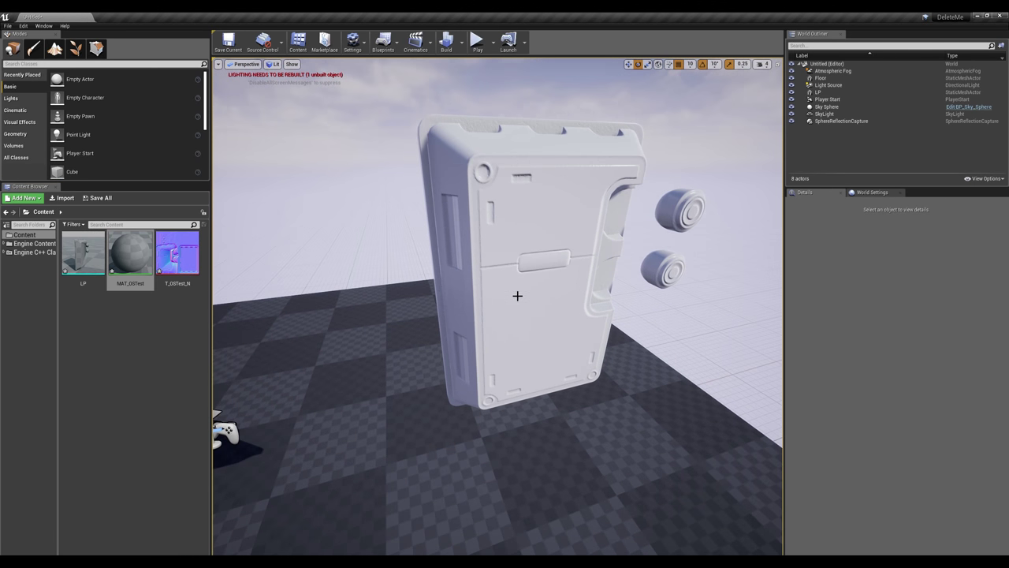
pyautogui.moveTo(529, 285); pyautogui.dragTo(533, 252, button='middle')
pyautogui.moveTo(532, 265); pyautogui.dragTo(532, 236)
pyautogui.moveTo(532, 266); pyautogui.dragTo(552, 272, button='right')
pyautogui.moveTo(475, 331); pyautogui.dragTo(362, 315, button='right')
pyautogui.moveTo(453, 291); pyautogui.dragTo(419, 291, button='right')
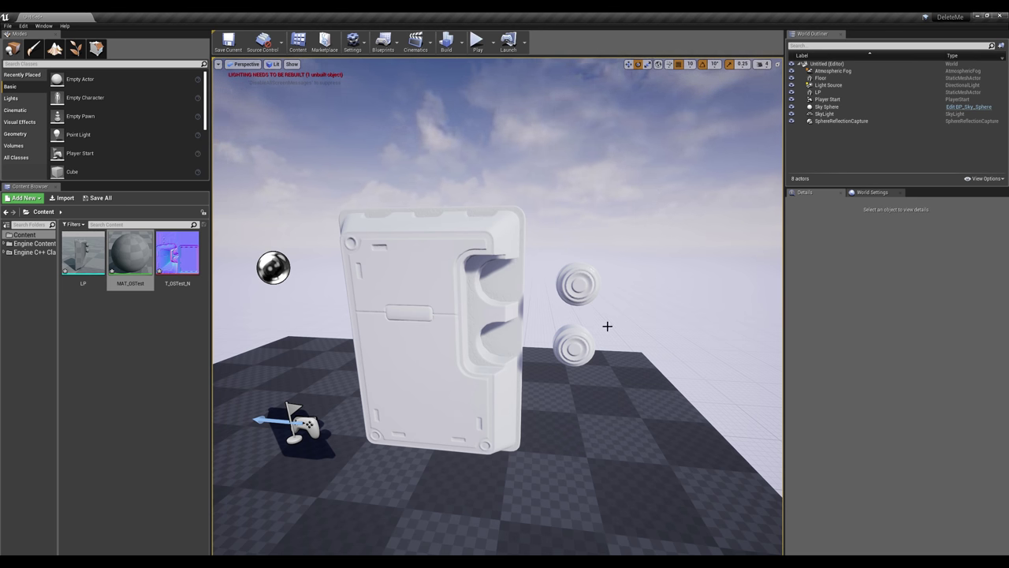
pyautogui.moveTo(535, 220)
pyautogui.mouseDown()
pyautogui.moveTo(534, 264)
pyautogui.moveTo(531, 224)
pyautogui.mouseUp()
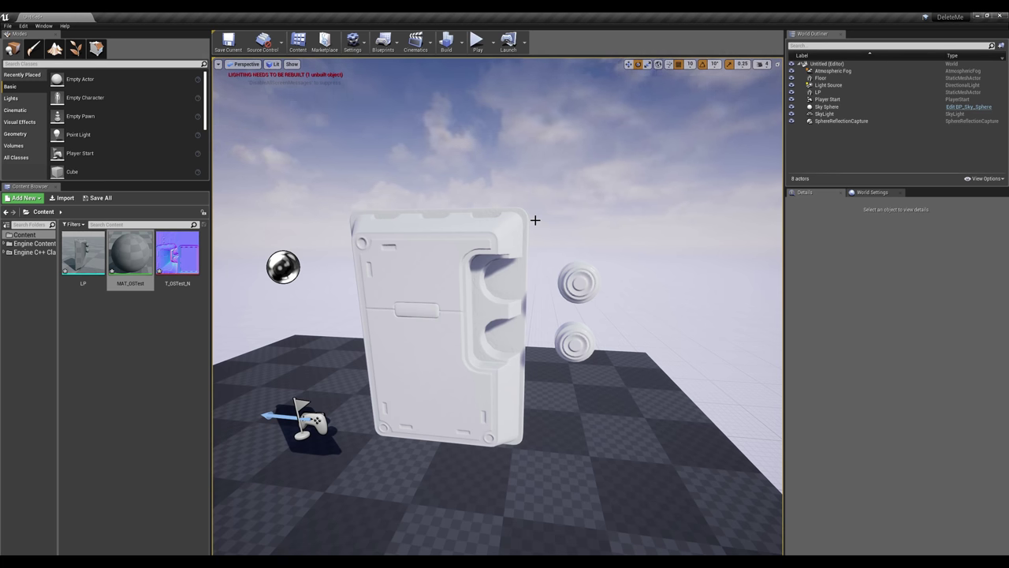
pyautogui.moveTo(421, 201)
pyautogui.mouseDown()
pyautogui.moveTo(414, 244)
pyautogui.moveTo(420, 201)
pyautogui.mouseUp()
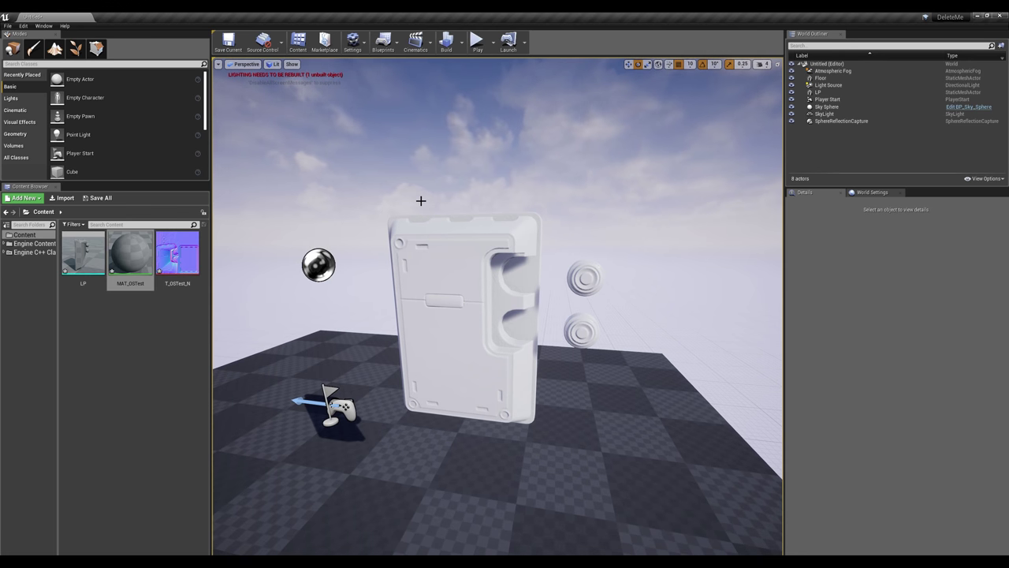
pyautogui.scroll(-4, 476, 261)
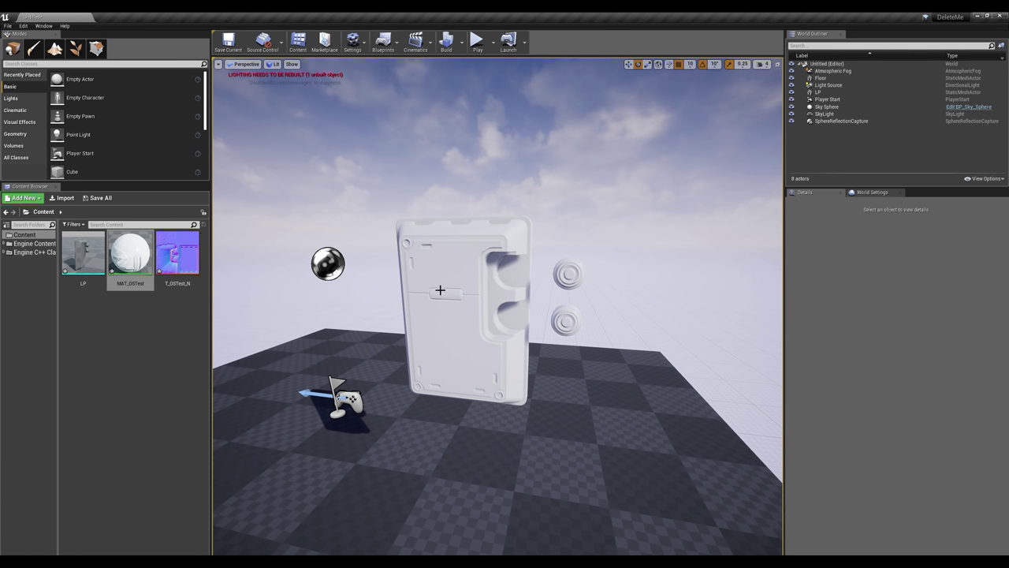
pyautogui.moveTo(407, 231)
pyautogui.mouseDown()
pyautogui.moveTo(395, 260)
pyautogui.moveTo(407, 231)
pyautogui.mouseUp()
pyautogui.moveTo(408, 231); pyautogui.dragTo(415, 235, button='middle')
pyautogui.scroll(-1, 415, 236)
pyautogui.scroll(1, 438, 224)
pyautogui.scroll(-2, 426, 243)
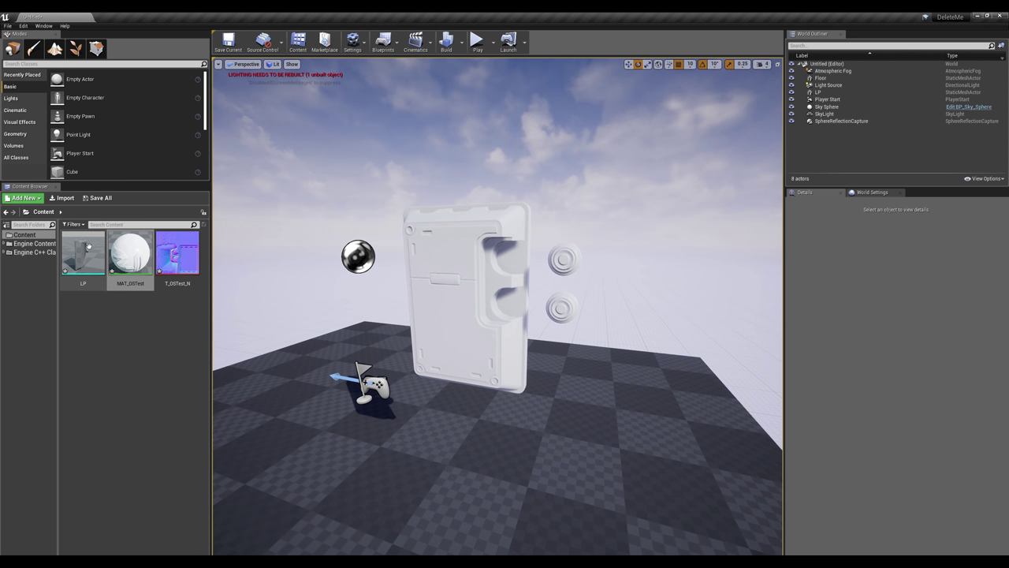
# - Open the LP static mesh, examine its geometry and mesh statistics from several angles, and close it
pyautogui.doubleClick(83, 253)
pyautogui.moveTo(384, 259); pyautogui.dragTo(472, 177)
pyautogui.moveTo(392, 286); pyautogui.dragTo(438, 264, button='middle')
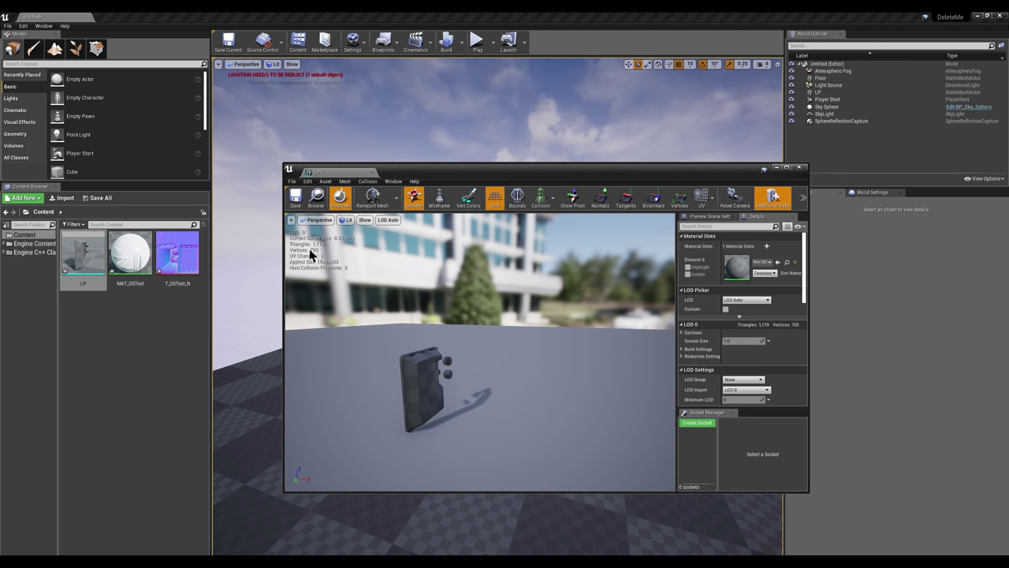
pyautogui.moveTo(413, 351); pyautogui.dragTo(359, 313)
pyautogui.moveTo(418, 309); pyautogui.dragTo(422, 339, button='middle')
pyautogui.moveTo(421, 310); pyautogui.dragTo(422, 335)
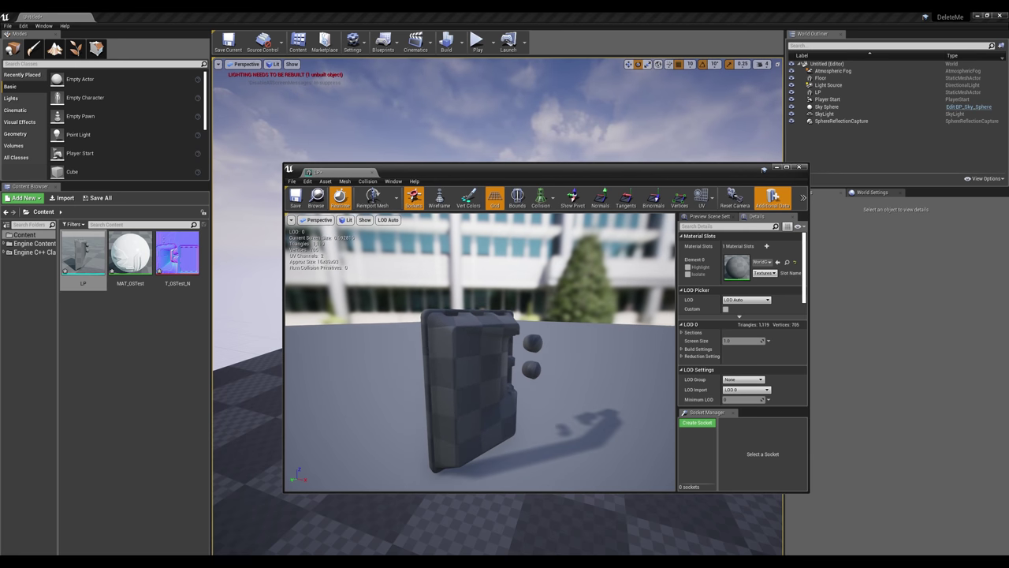
pyautogui.moveTo(437, 281); pyautogui.dragTo(440, 294)
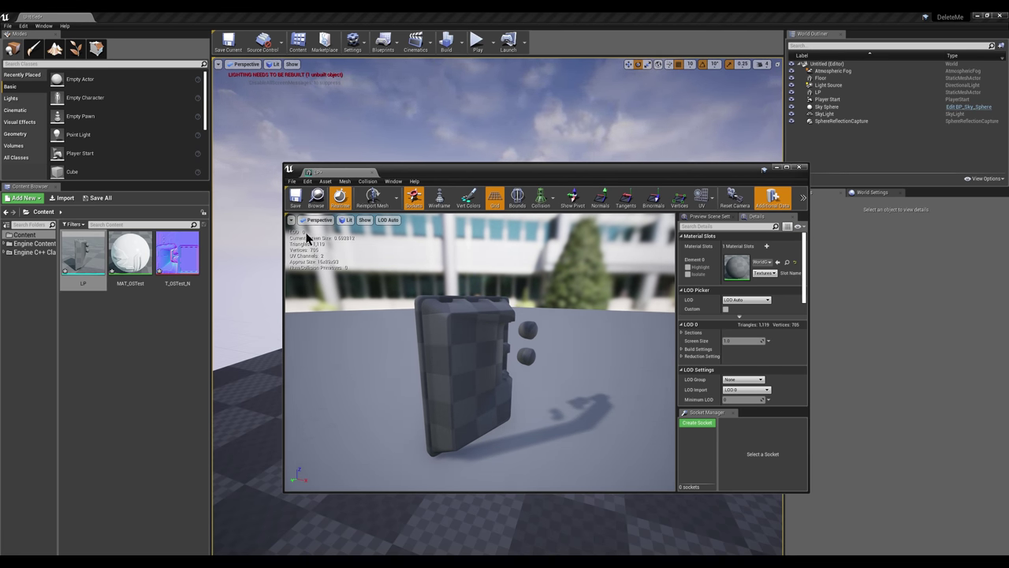
pyautogui.moveTo(404, 276)
pyautogui.mouseDown()
pyautogui.moveTo(402, 339)
pyautogui.moveTo(398, 281)
pyautogui.mouseUp()
pyautogui.moveTo(471, 297); pyautogui.dragTo(451, 317)
pyautogui.moveTo(498, 341); pyautogui.dragTo(440, 342)
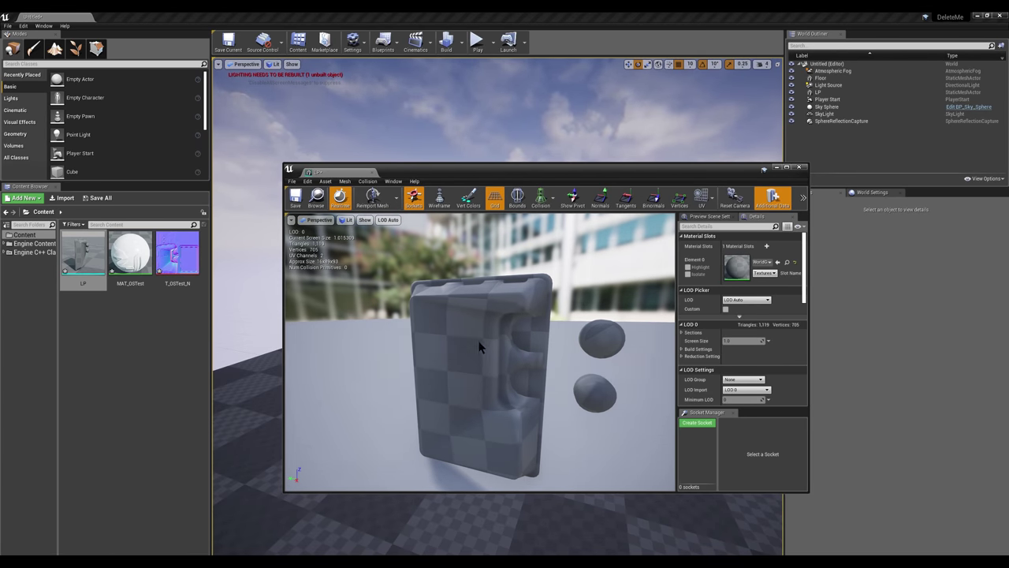
pyautogui.click(799, 167)
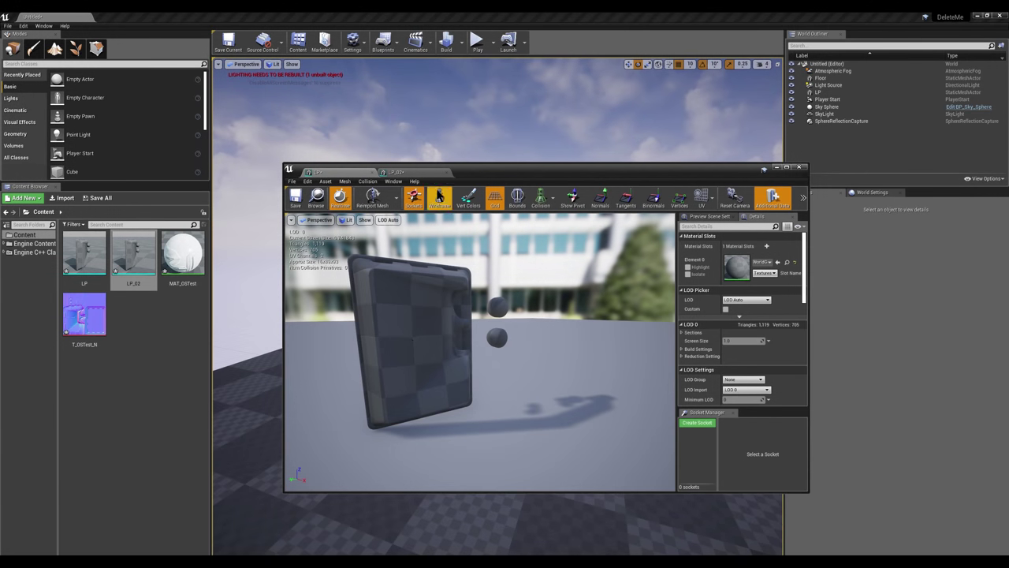
# - Overlay UV Channel 0 on the LP mesh preview and enlarge the mesh editor to inspect the UV layout
pyautogui.moveTo(485, 177); pyautogui.dragTo(456, 200)
pyautogui.moveTo(444, 192); pyautogui.dragTo(438, 202)
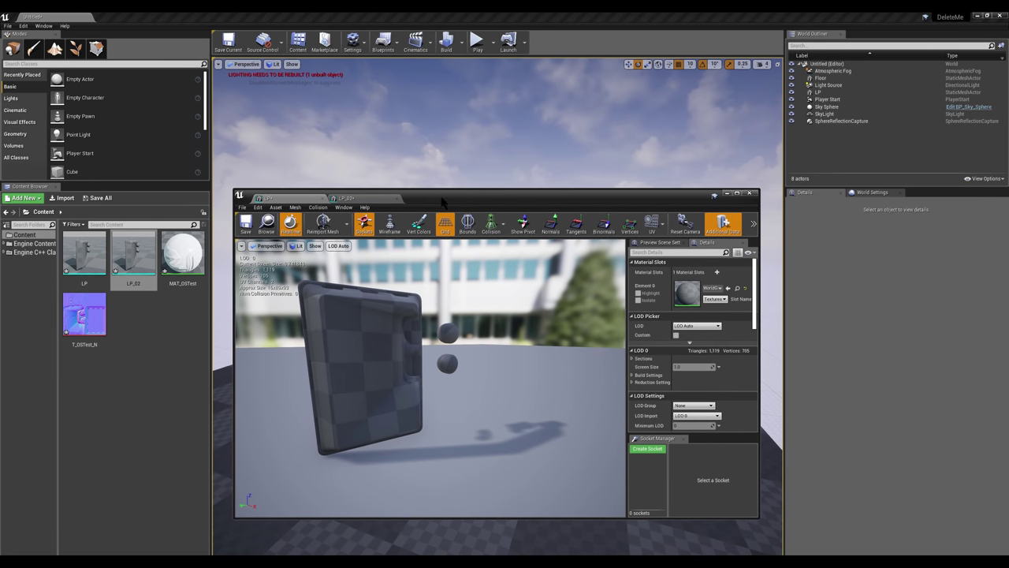
pyautogui.click(651, 226)
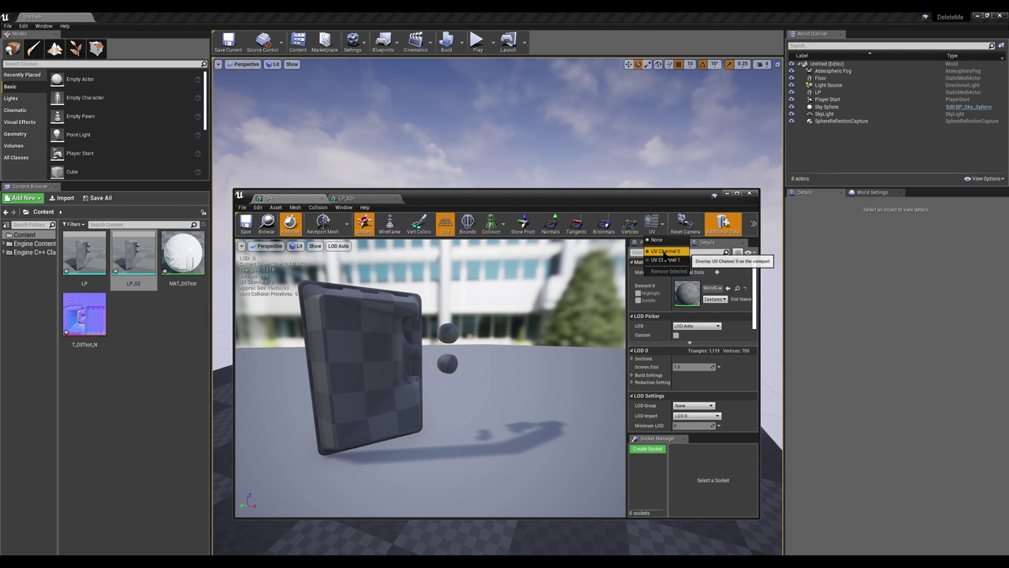
pyautogui.click(662, 250)
pyautogui.moveTo(350, 350)
pyautogui.keyDown('alt'); pyautogui.mouseDown()
pyautogui.moveTo(370, 349)
pyautogui.moveTo(356, 349)
pyautogui.mouseUp(); pyautogui.keyUp('alt')
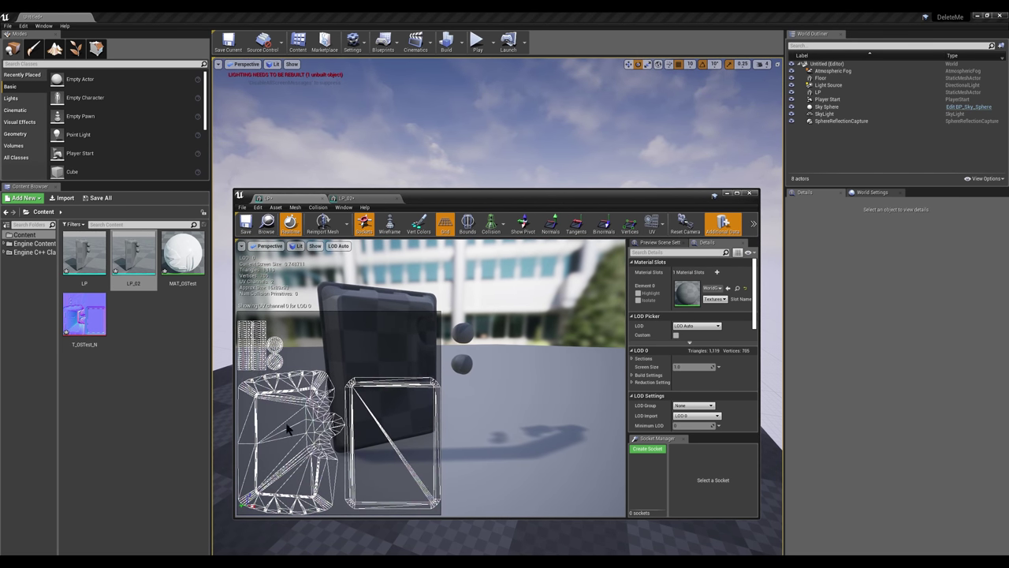
pyautogui.moveTo(422, 188); pyautogui.dragTo(423, 80)
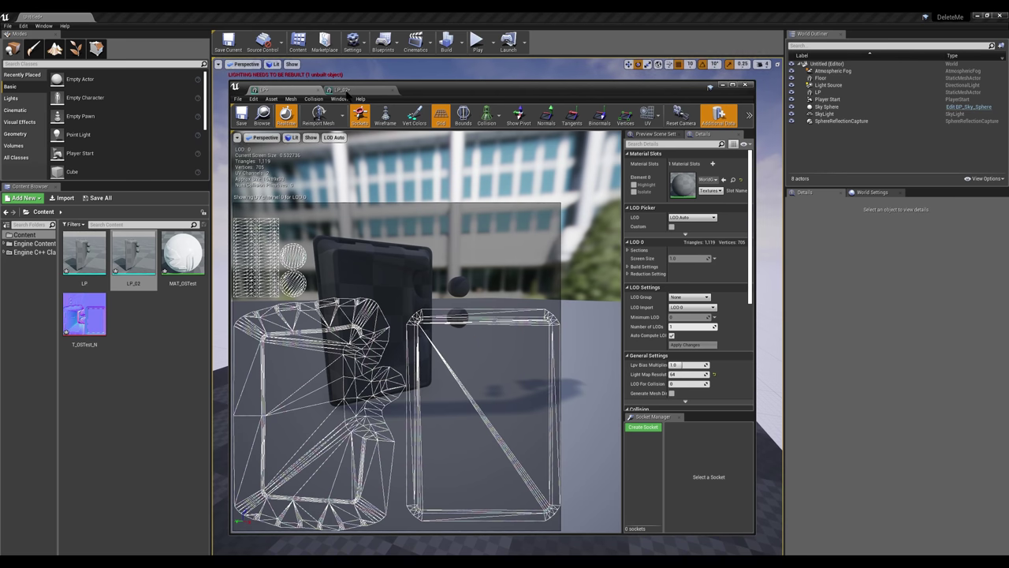
# - Overlay UV Channel 0 on the LP_02 mesh preview and compare its UV layout and mesh statistics with those of LP
pyautogui.click(345, 90)
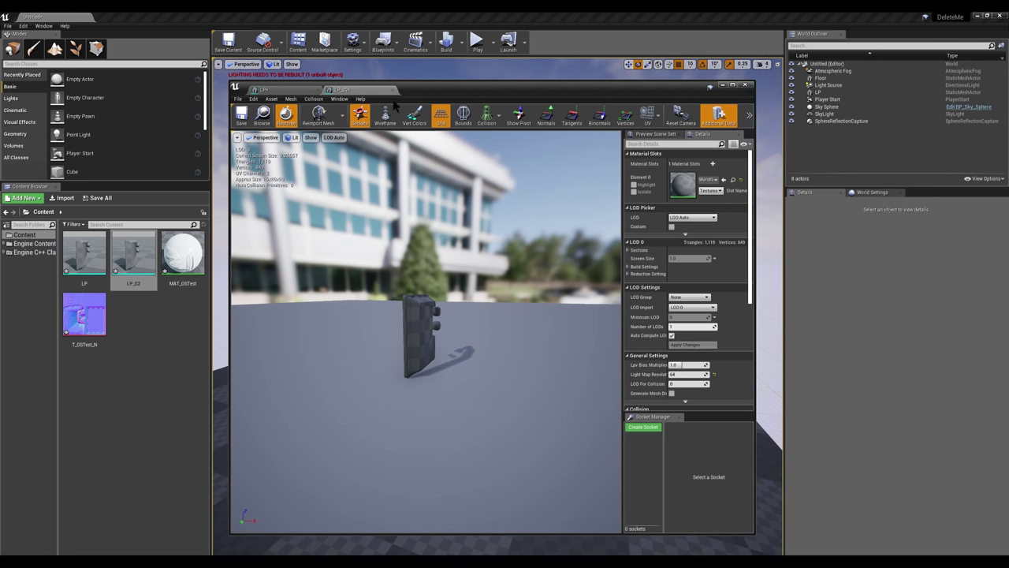
pyautogui.click(646, 115)
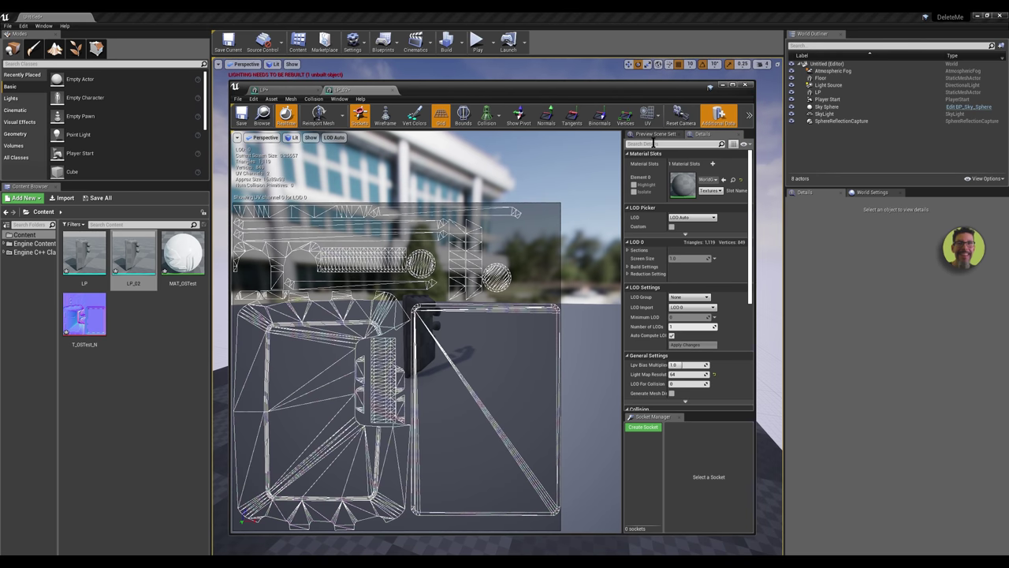
pyautogui.click(272, 90)
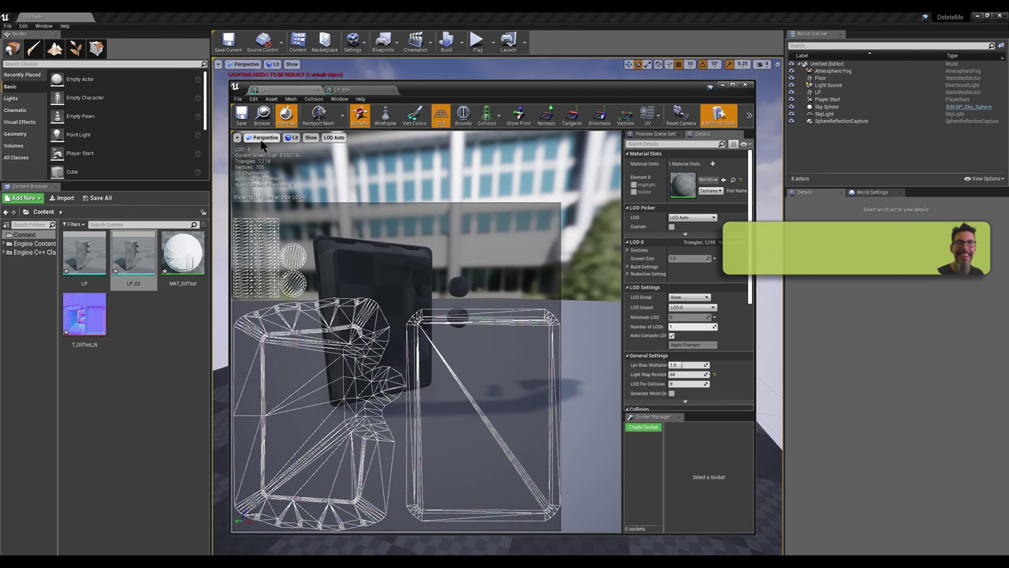
pyautogui.click(352, 90)
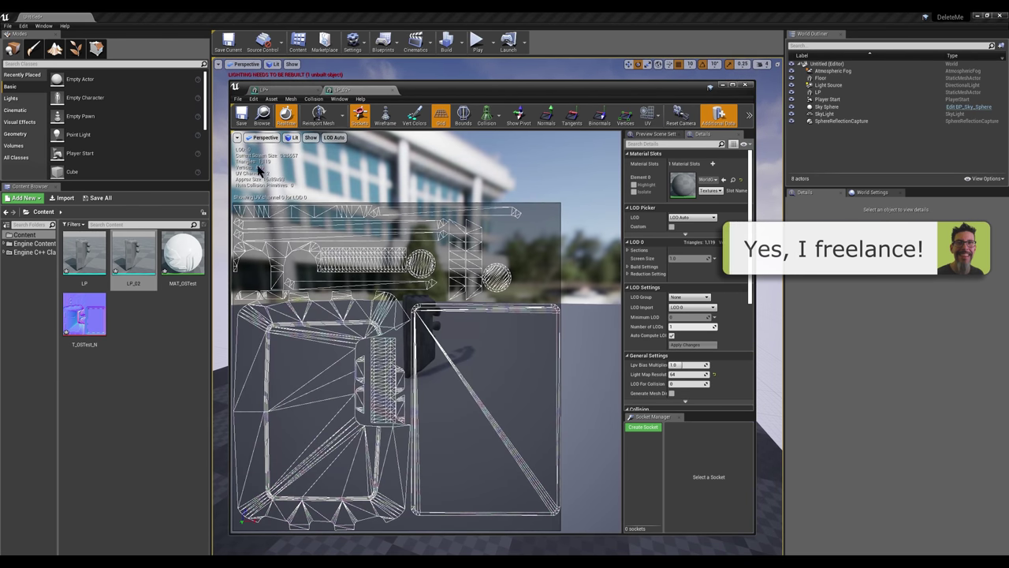
pyautogui.moveTo(445, 93); pyautogui.dragTo(455, 120)
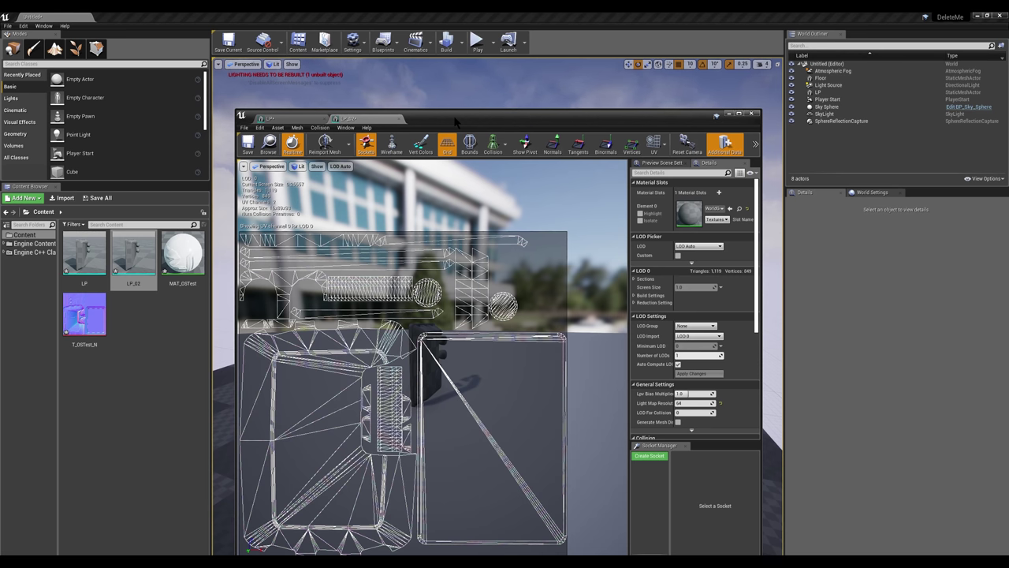
# - Hide the UV overlay on the LP_02 mesh and examine the LP mesh's geometry up close
pyautogui.click(654, 146)
pyautogui.click(653, 172)
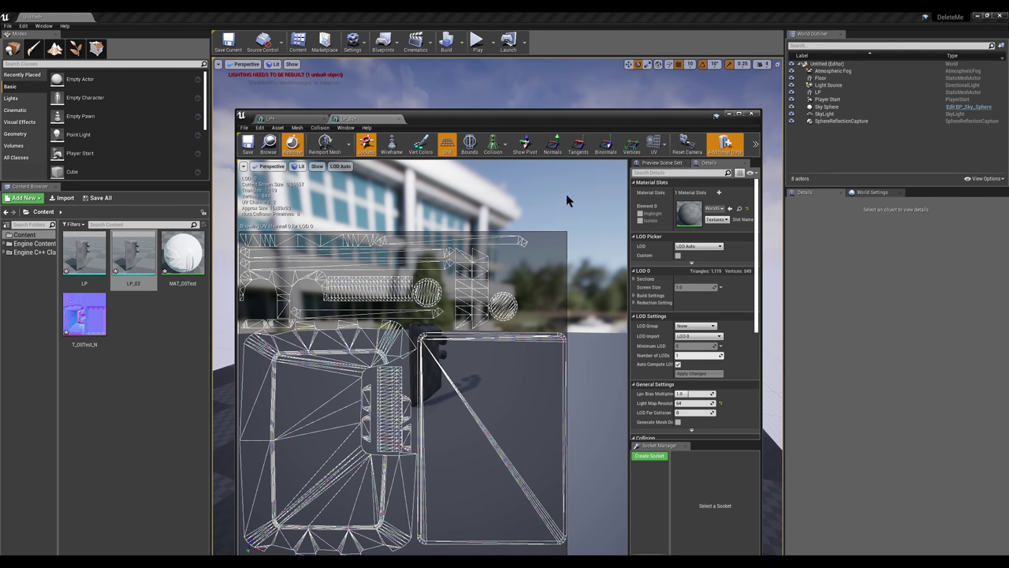
pyautogui.click(654, 144)
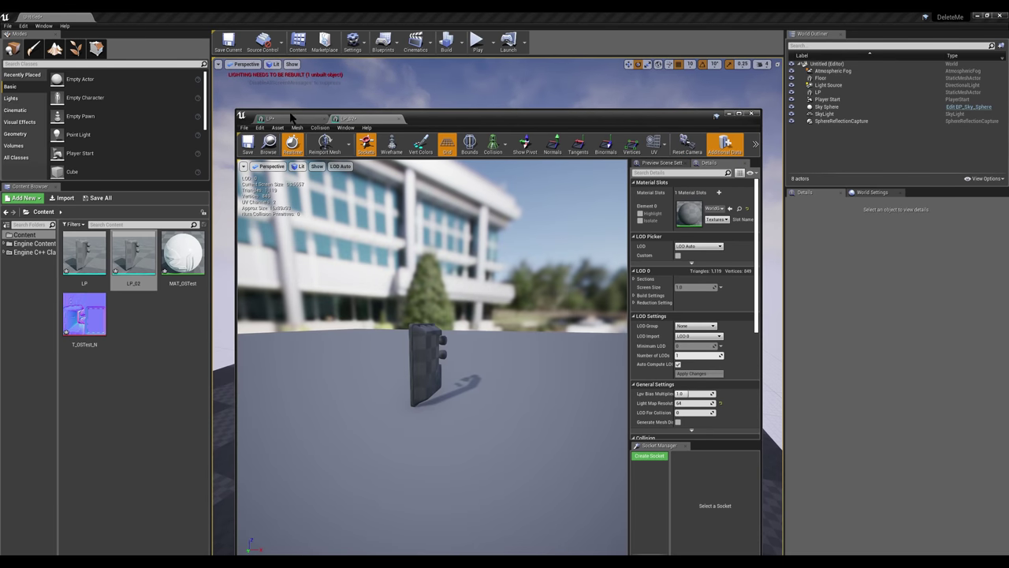
pyautogui.click(290, 117)
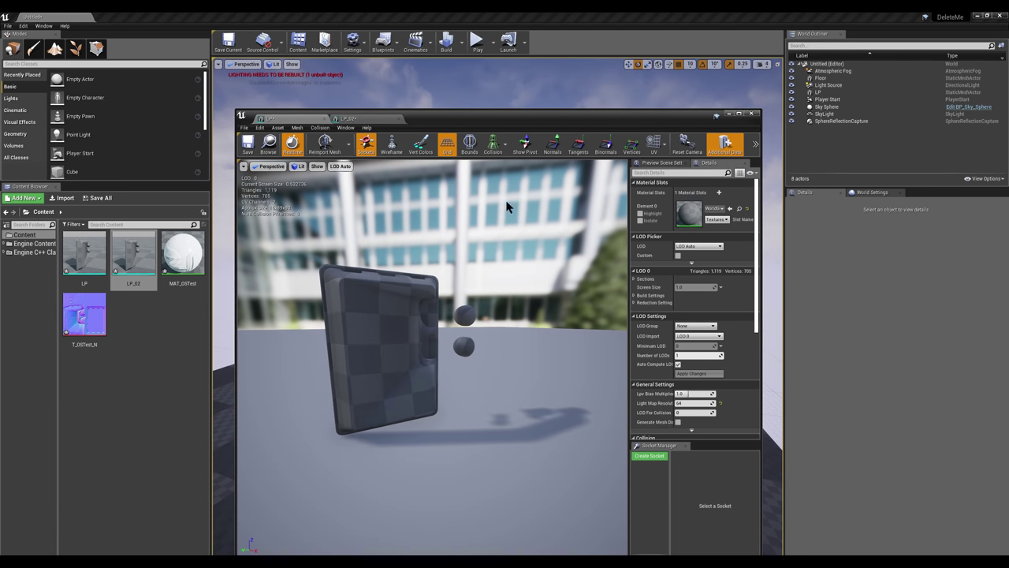
pyautogui.scroll(-3, 385, 216)
pyautogui.scroll(6, 387, 218)
pyautogui.moveTo(414, 301); pyautogui.dragTo(406, 294, button='middle')
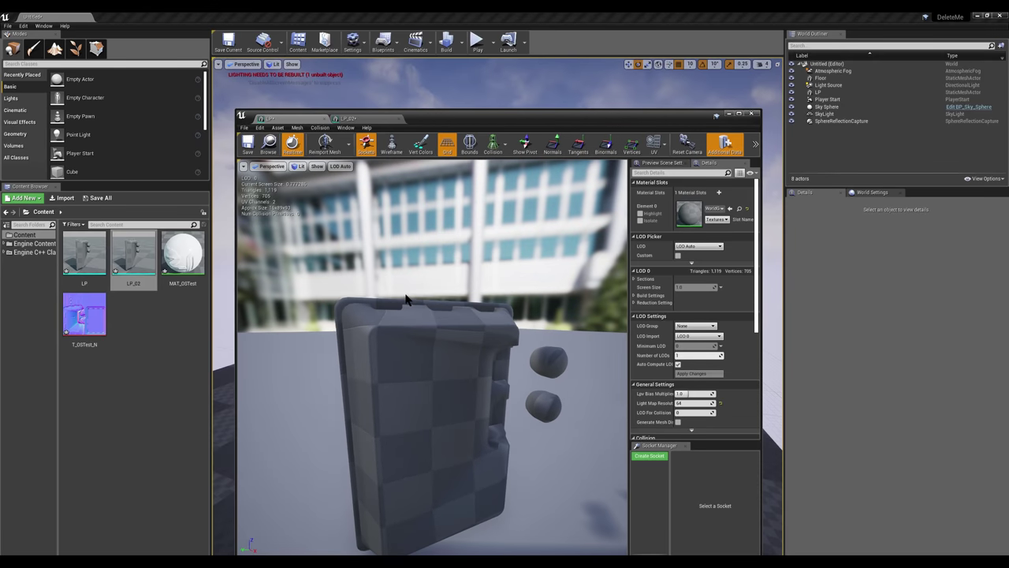
pyautogui.scroll(-2, 406, 299)
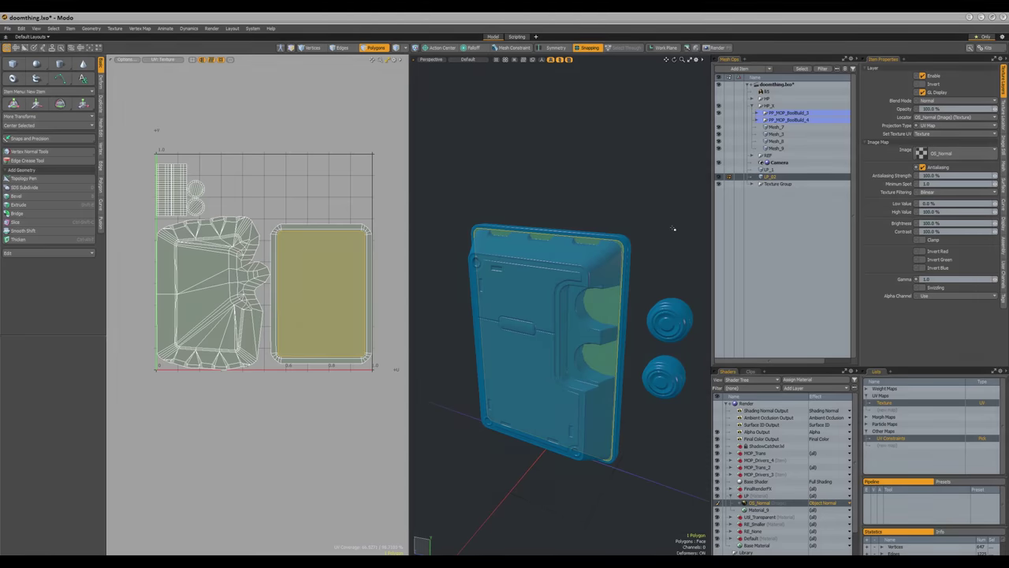
# - Switch to Modo, inspect the device's grip cut-outs and try scaling the selected back-plate face of LP_02
pyautogui.keyDown('alt'); pyautogui.moveTo(673, 228); pyautogui.dragTo(552, 270); pyautogui.keyUp('alt')
pyautogui.scroll(5, 607, 299)
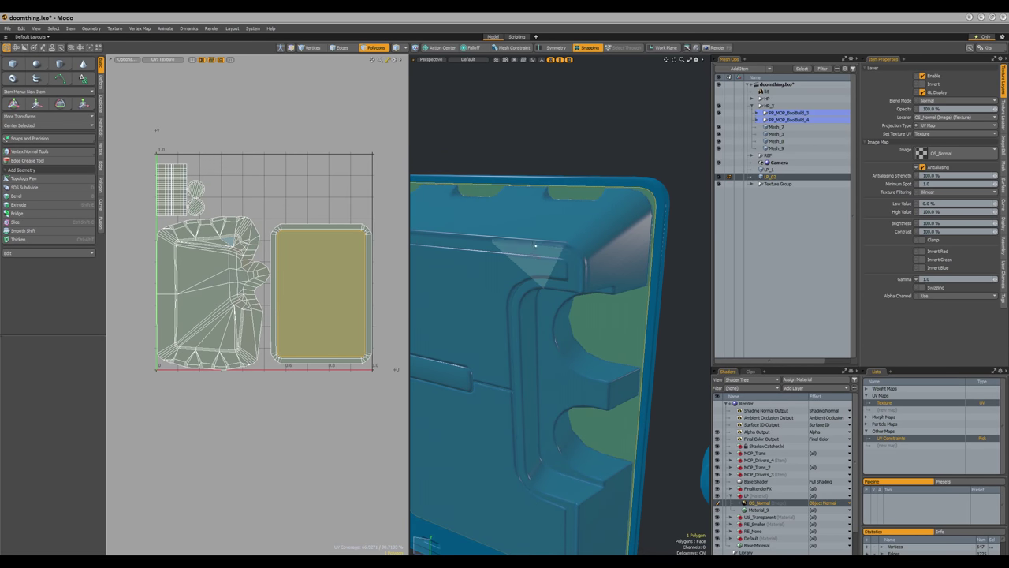
pyautogui.press('r')
pyautogui.keyDown('alt'); pyautogui.moveTo(478, 417); pyautogui.dragTo(494, 391); pyautogui.keyUp('alt')
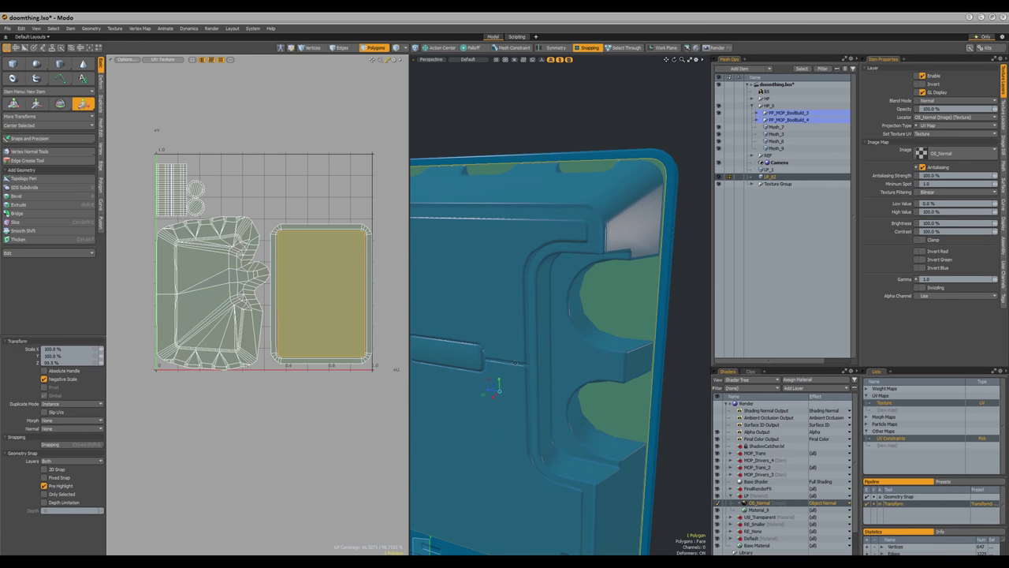
pyautogui.keyDown('alt'); pyautogui.moveTo(490, 391); pyautogui.dragTo(495, 396); pyautogui.keyUp('alt')
pyautogui.press('space')
pyautogui.keyDown('alt'); pyautogui.moveTo(597, 341); pyautogui.dragTo(634, 326); pyautogui.keyUp('alt')
pyautogui.scroll(-3, 552, 353)
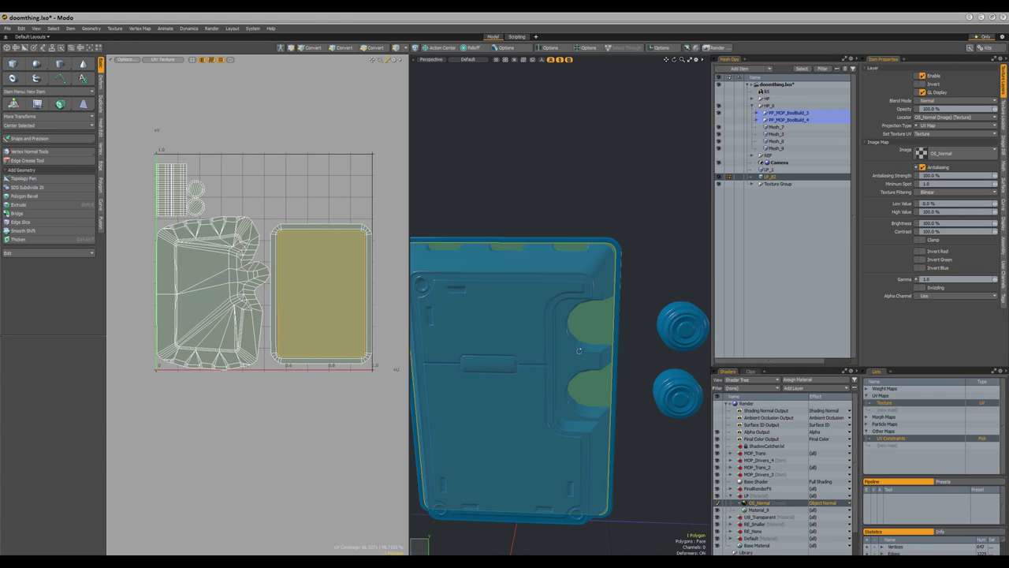
# - Raise LP_02's back-plate face forward around the front body and scale it to 85.5% in Y and 76.5% in Z
pyautogui.keyDown('alt'); pyautogui.moveTo(579, 350); pyautogui.dragTo(548, 355); pyautogui.keyUp('alt')
pyautogui.press('b')
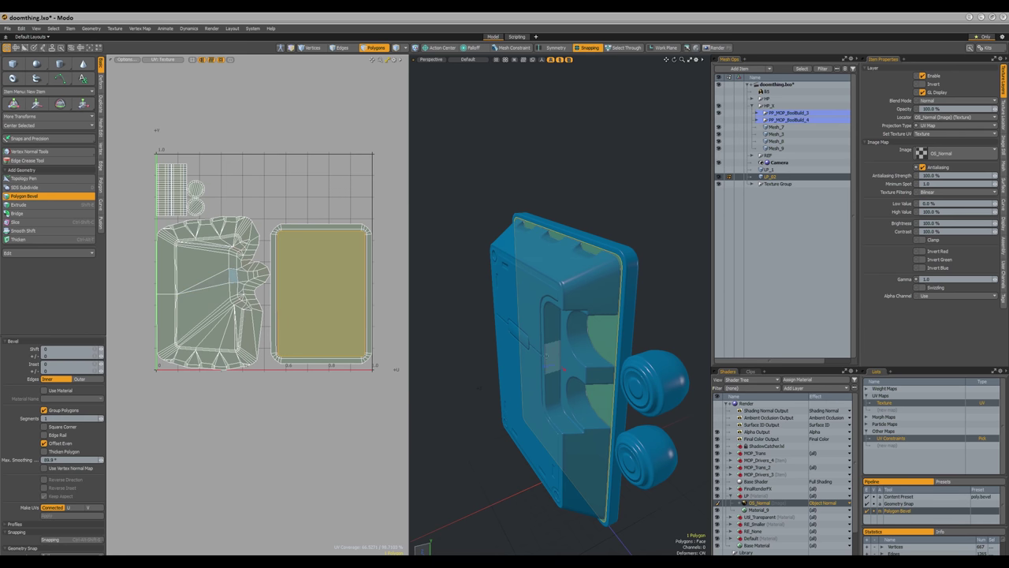
pyautogui.moveTo(547, 356); pyautogui.dragTo(506, 385)
pyautogui.hotkey('ctrl', 'z')
pyautogui.hotkey('ctrl', 'z')
pyautogui.hotkey('ctrl', 'z')
pyautogui.press('r')
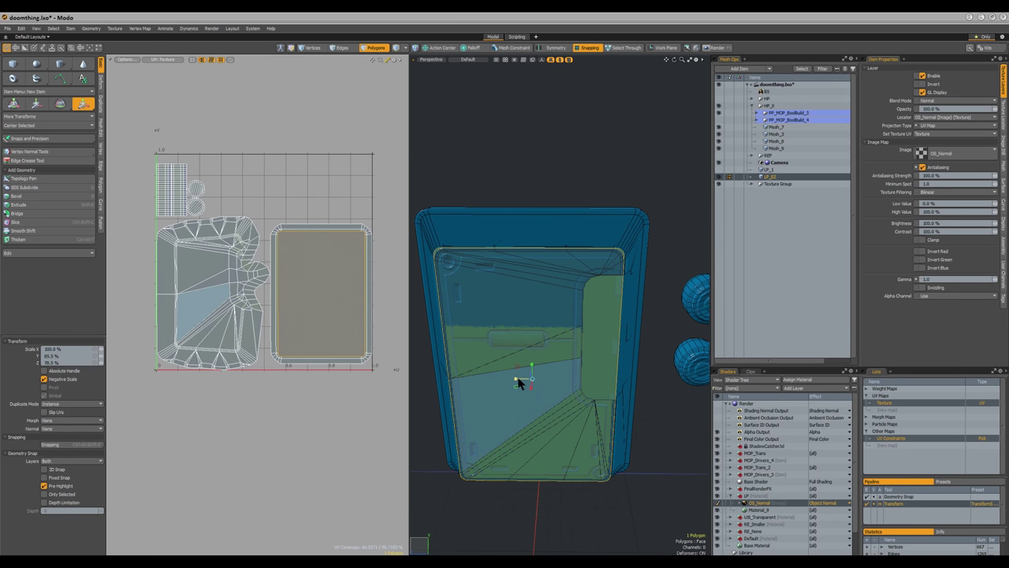
pyautogui.keyDown('alt'); pyautogui.moveTo(520, 383); pyautogui.dragTo(509, 369); pyautogui.keyUp('alt')
pyautogui.scroll(2, 511, 367)
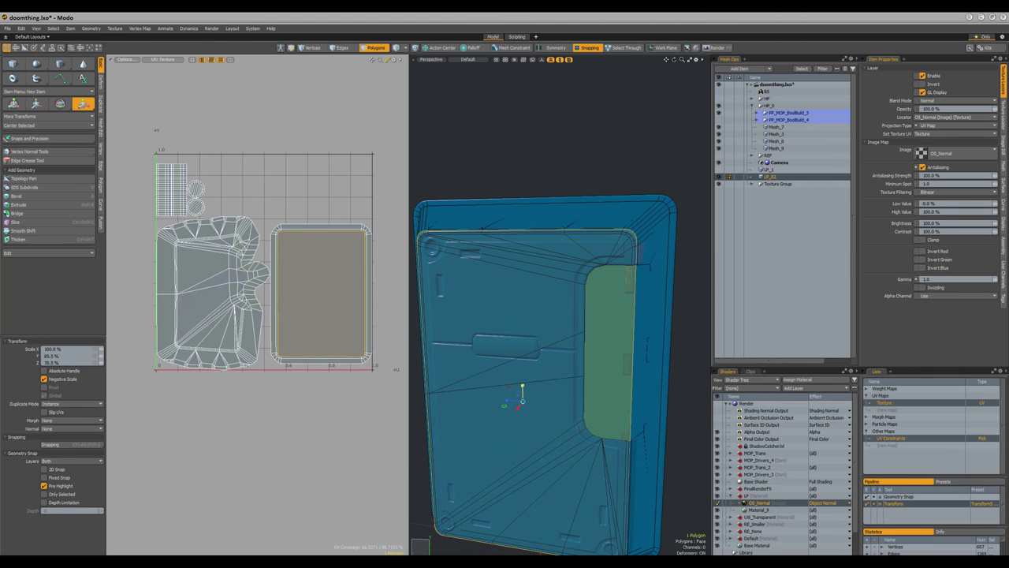
pyautogui.moveTo(522, 398); pyautogui.dragTo(495, 373)
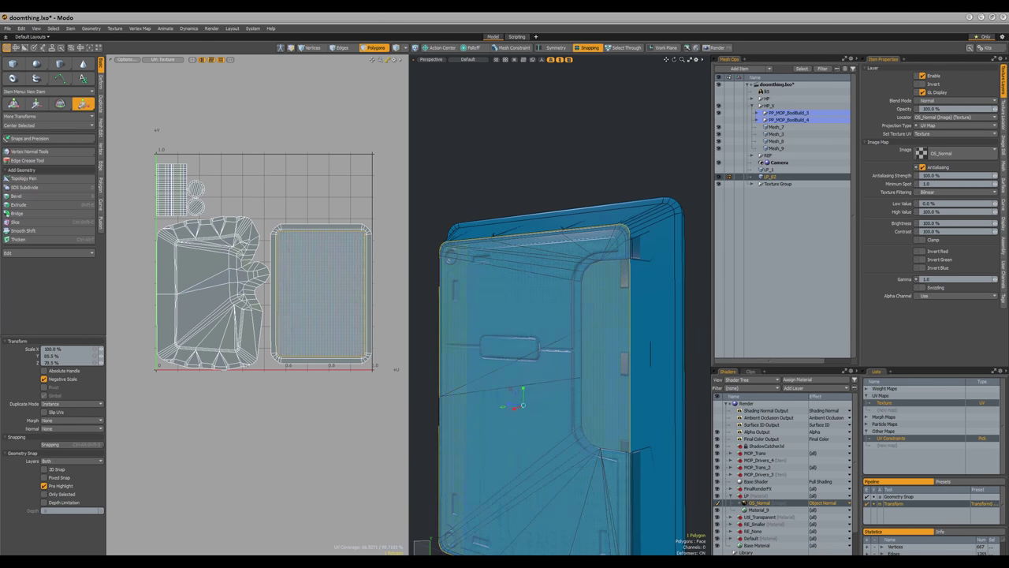
# - Replace LP_02's original front body with the plain enclosing shell by cutting the shell, deleting the body and pasting the shell back
pyautogui.press('space')
pyautogui.keyDown('alt'); pyautogui.moveTo(644, 286); pyautogui.dragTo(603, 313); pyautogui.keyUp('alt')
pyautogui.doubleClick(562, 293)
pyautogui.press('Delete')
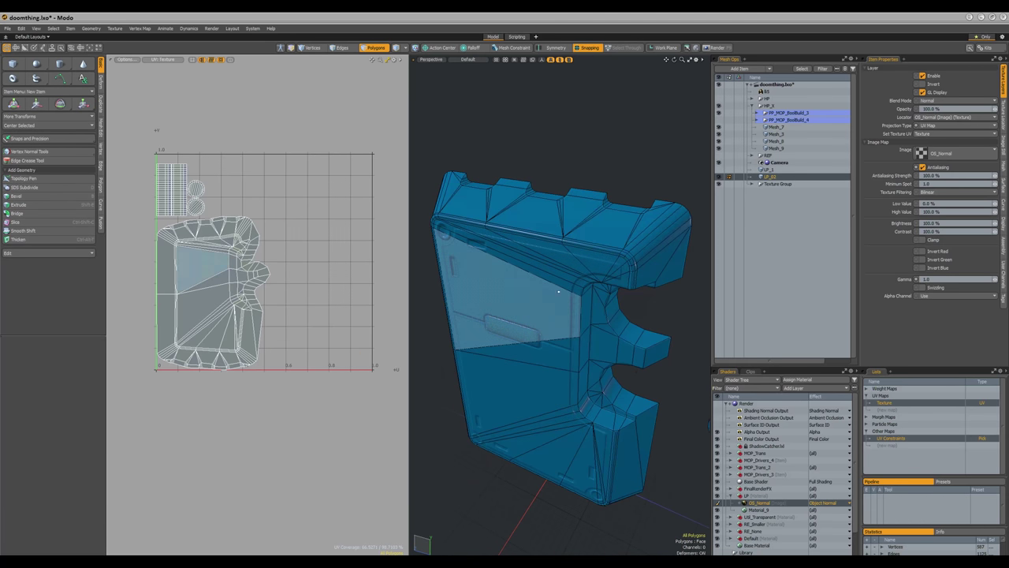
pyautogui.doubleClick(571, 286)
pyautogui.press('Delete')
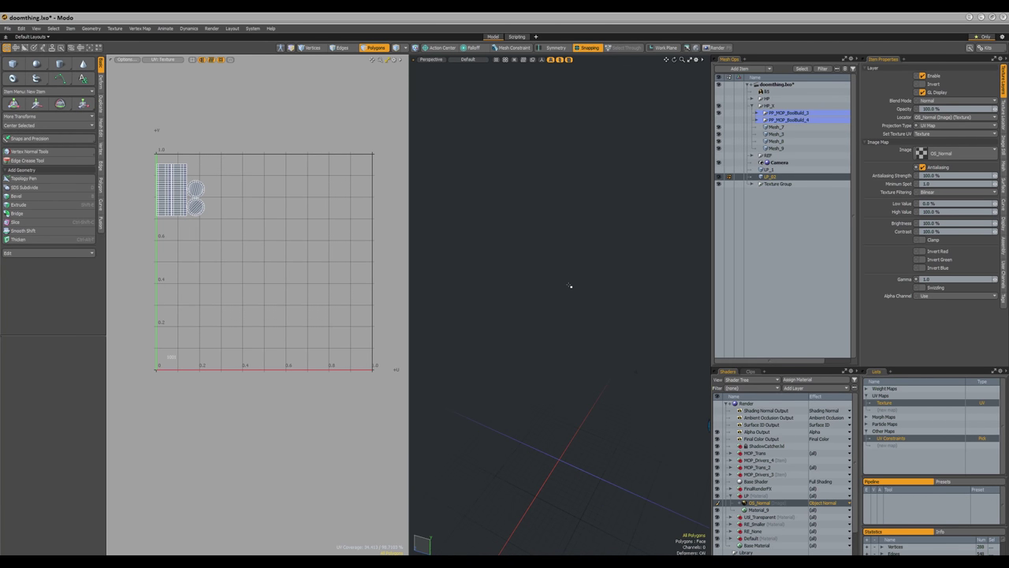
pyautogui.hotkey('ctrl', 'v')
# - Bevel the shell's large front face with an inset of 1.15 and no shift
pyautogui.keyDown('ctrl'); pyautogui.keyDown('alt'); pyautogui.moveTo(571, 287); pyautogui.dragTo(565, 335); pyautogui.keyUp('alt'); pyautogui.keyUp('ctrl')
pyautogui.keyDown('alt'); pyautogui.moveTo(593, 282); pyautogui.dragTo(574, 329); pyautogui.keyUp('alt')
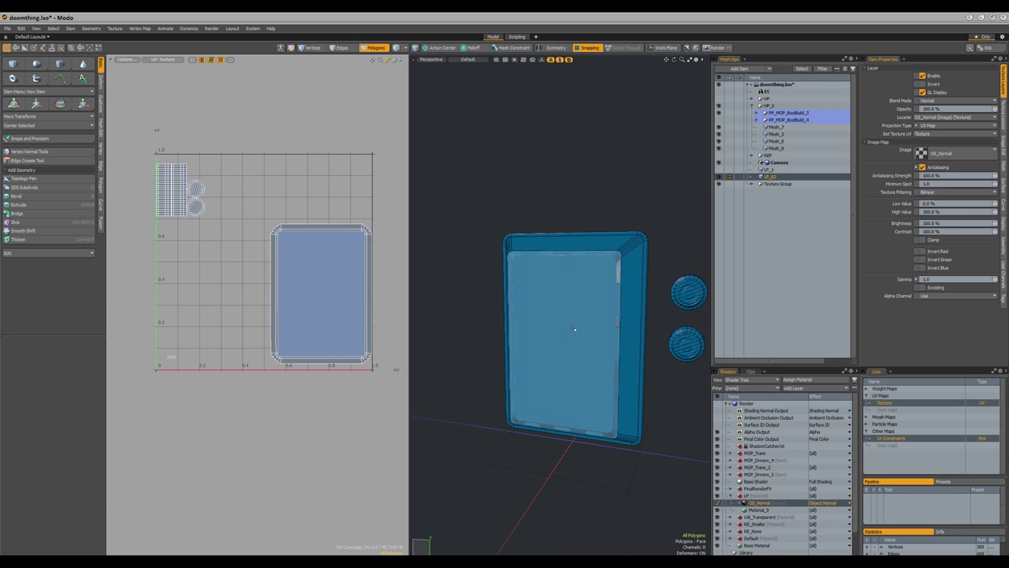
pyautogui.click(574, 329)
pyautogui.scroll(3, 575, 329)
pyautogui.press('b')
pyautogui.moveTo(551, 383); pyautogui.dragTo(547, 378)
pyautogui.press('space')
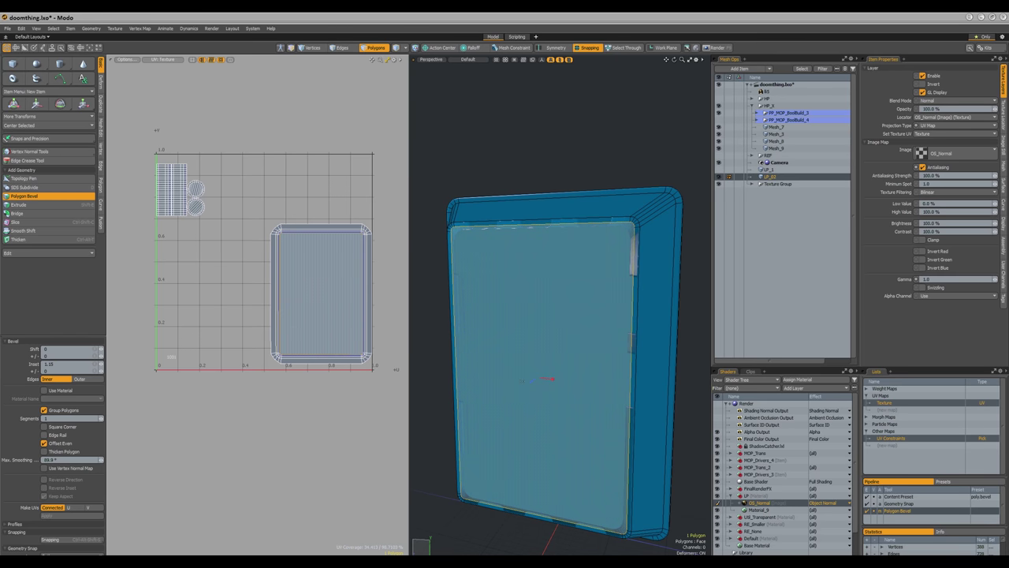
# - Select the shell's side and front polygons and unwrap them into a single continuous UV island
pyautogui.keyDown('alt'); pyautogui.moveTo(649, 286); pyautogui.dragTo(580, 303); pyautogui.keyUp('alt')
pyautogui.doubleClick(324, 275)
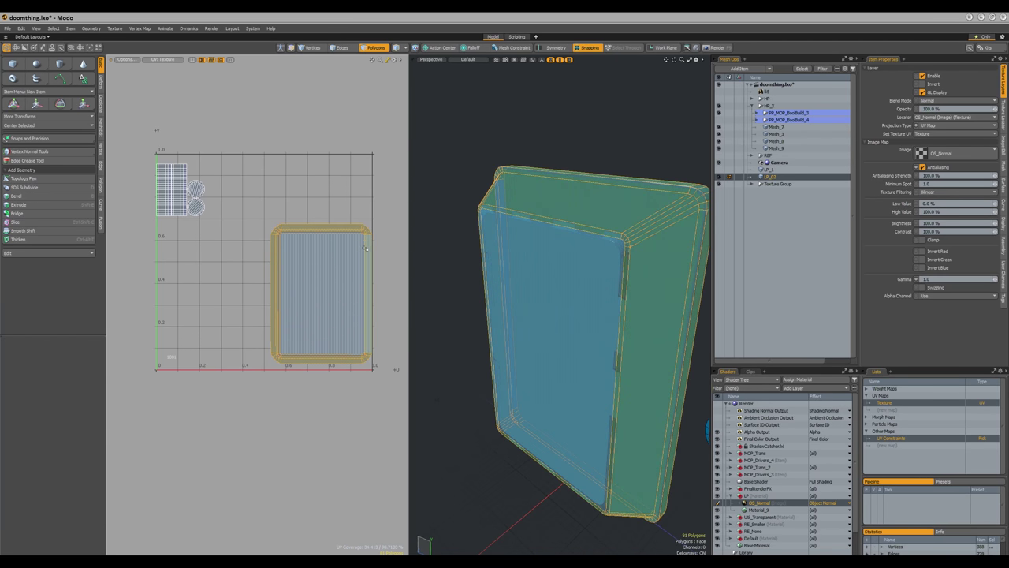
pyautogui.hotkey('ctrl', 'r')
pyautogui.press('space')
pyautogui.click(321, 212)
pyautogui.click(309, 258)
pyautogui.doubleClick(308, 258)
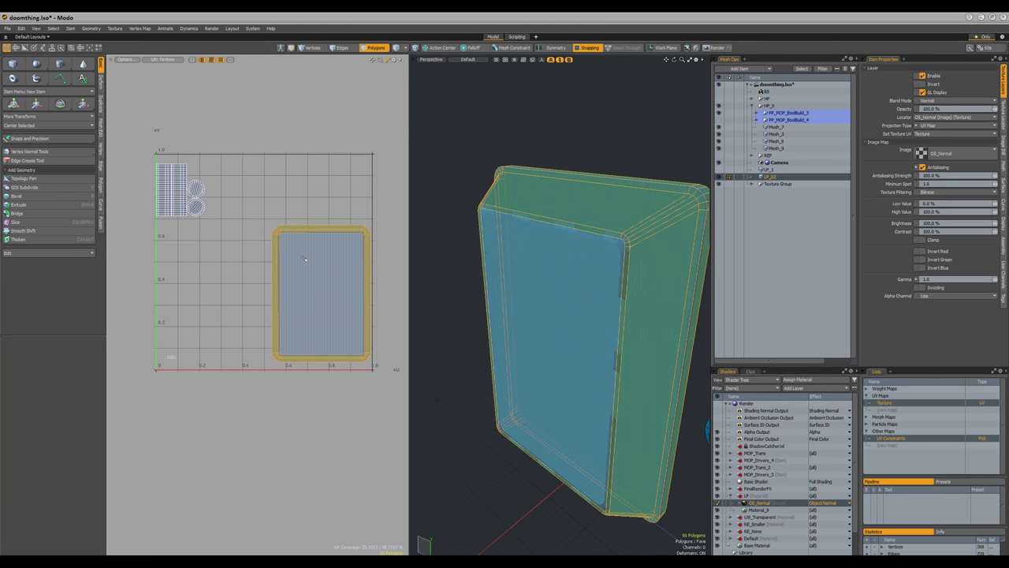
pyautogui.hotkey('ctrl', 'z')
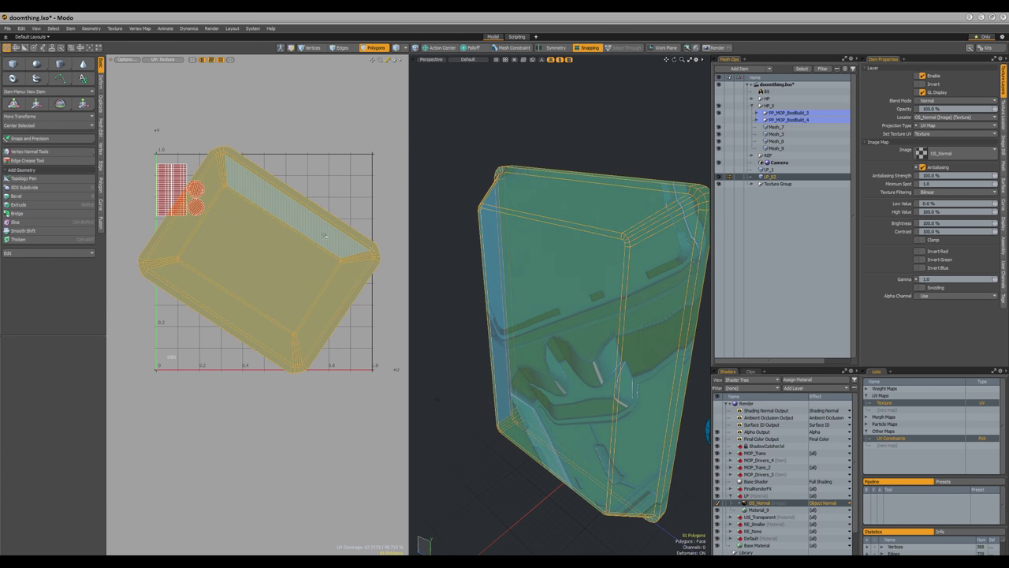
# - Straighten the shell's UV island along its inner edges and pack all islands into the UV space
pyautogui.press('2')
pyautogui.hotkey('ctrl', 'r')
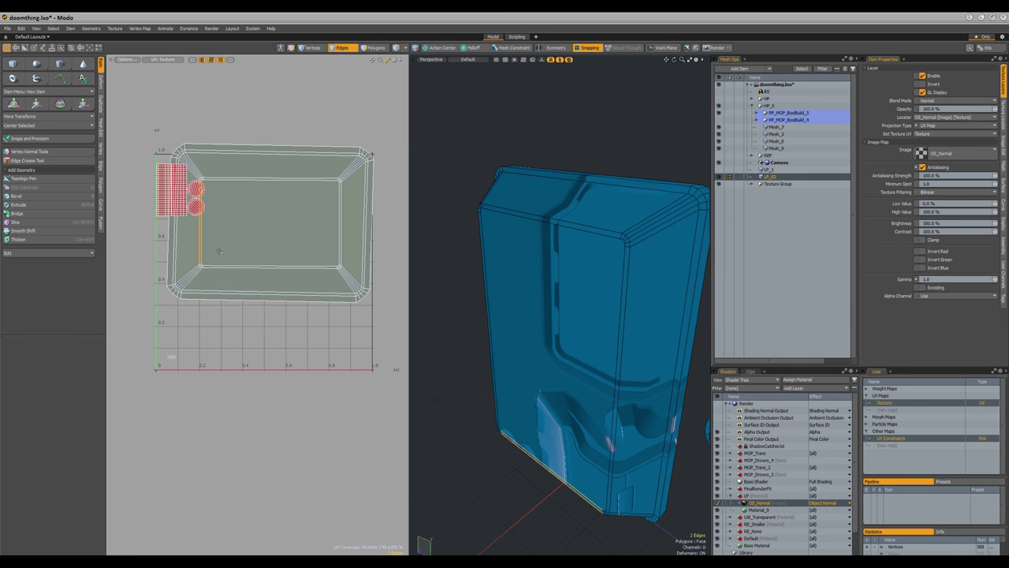
pyautogui.press('Escape')
pyautogui.hotkey('ctrl', 'space')
pyautogui.click(356, 85)
pyautogui.click(385, 76)
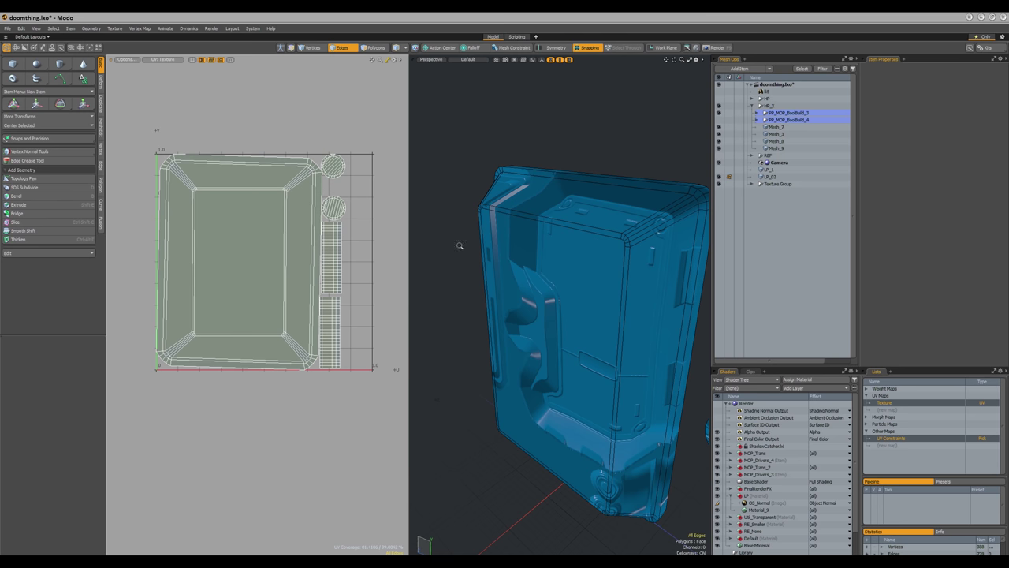
# - Examine the device details displayed on the simplified shell and the round knobs from several angles
pyautogui.scroll(-3, 575, 280)
pyautogui.keyDown('alt'); pyautogui.moveTo(574, 281); pyautogui.dragTo(565, 345); pyautogui.keyUp('alt')
pyautogui.scroll(3, 577, 333)
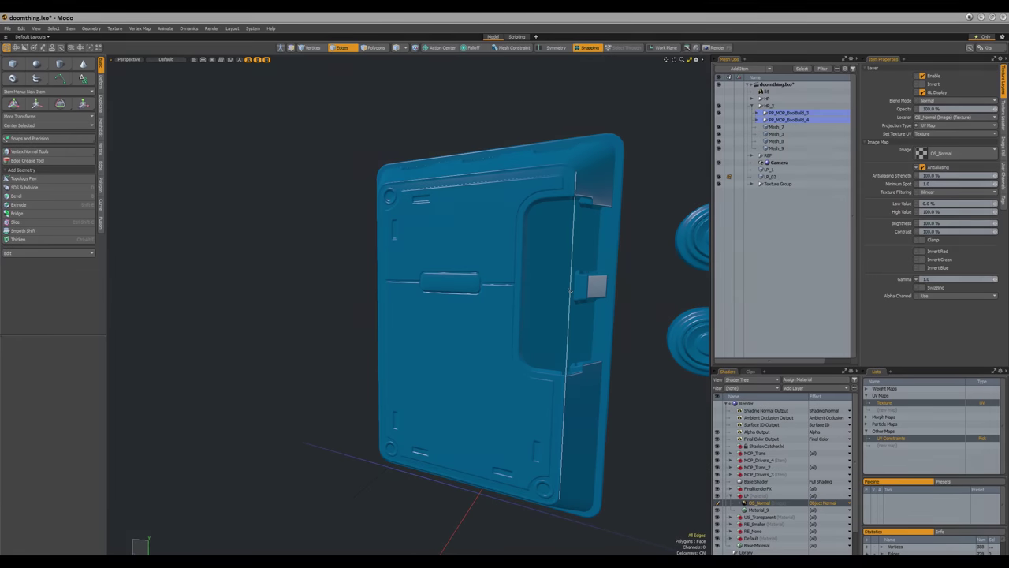
pyautogui.keyDown('alt'); pyautogui.moveTo(572, 290); pyautogui.dragTo(524, 236); pyautogui.keyUp('alt')
pyautogui.press('3')
pyautogui.doubleClick(524, 236)
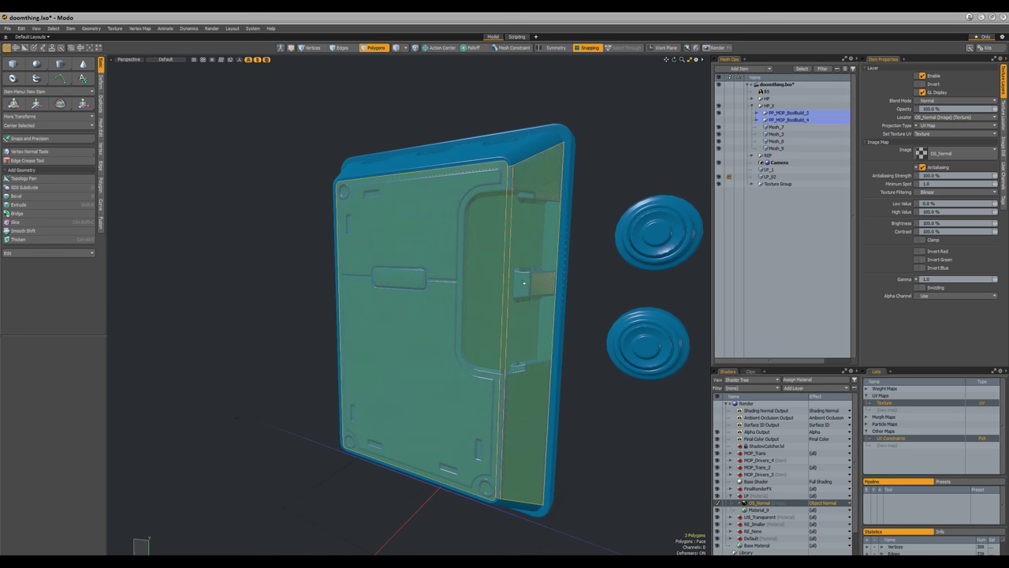
pyautogui.click(604, 162)
pyautogui.keyDown('alt'); pyautogui.moveTo(592, 181); pyautogui.dragTo(615, 195); pyautogui.keyUp('alt')
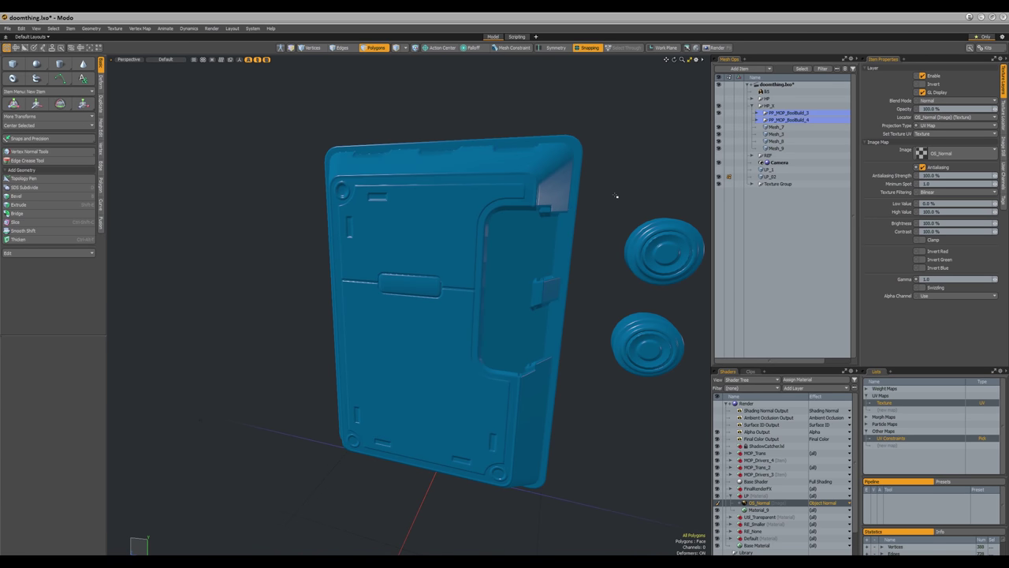
pyautogui.keyDown('alt'); pyautogui.moveTo(617, 196); pyautogui.dragTo(361, 241); pyautogui.keyUp('alt')
pyautogui.keyDown('alt'); pyautogui.moveTo(335, 447); pyautogui.dragTo(476, 256); pyautogui.keyUp('alt')
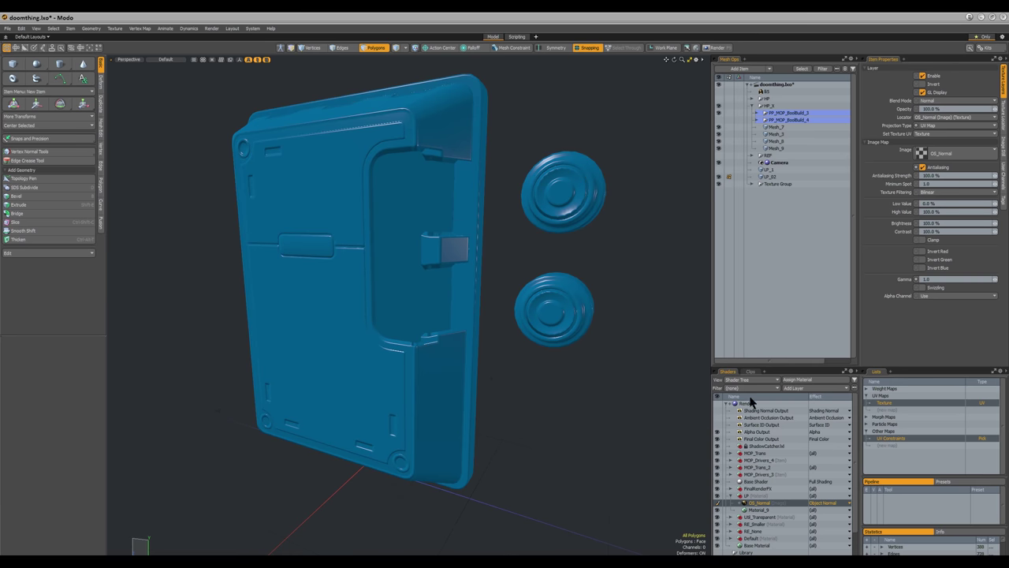
# - Create a relative morph map named cage and push the whole mesh outward by about 1.47 in it
pyautogui.click(867, 417)
pyautogui.click(886, 424)
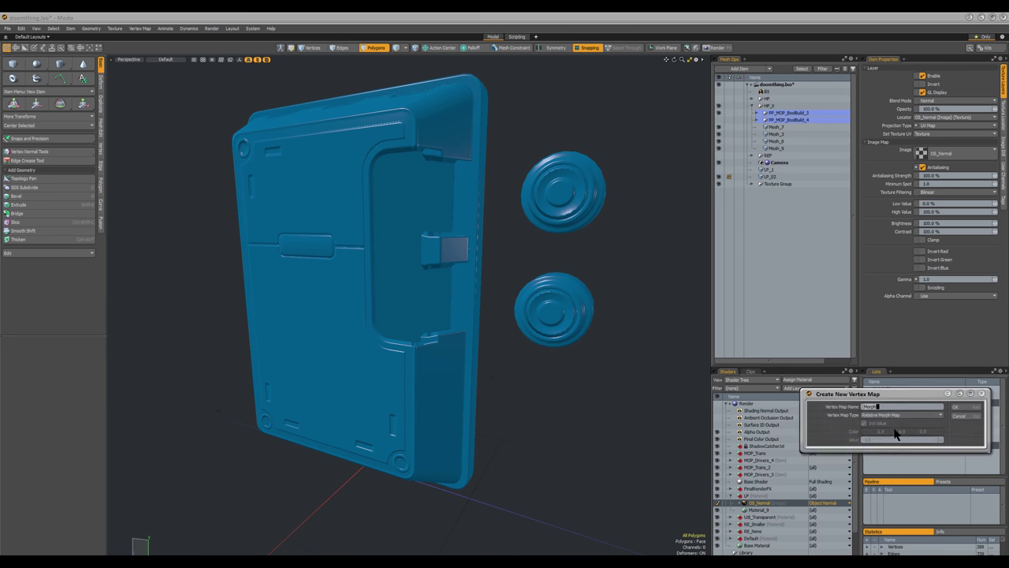
pyautogui.click(959, 408)
pyautogui.keyDown('alt'); pyautogui.moveTo(588, 225); pyautogui.dragTo(567, 282); pyautogui.keyUp('alt')
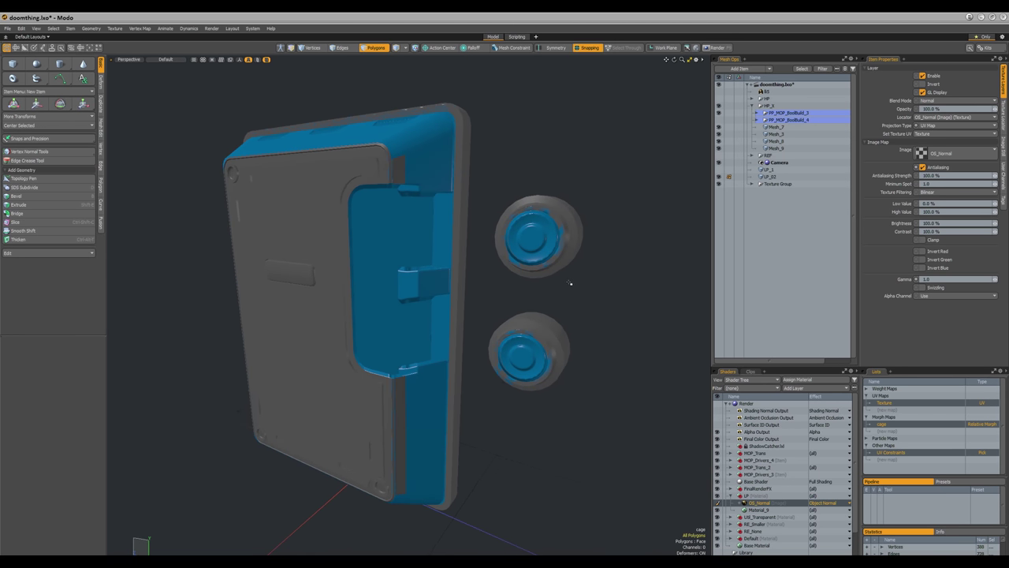
pyautogui.hotkey('shift', 'p')
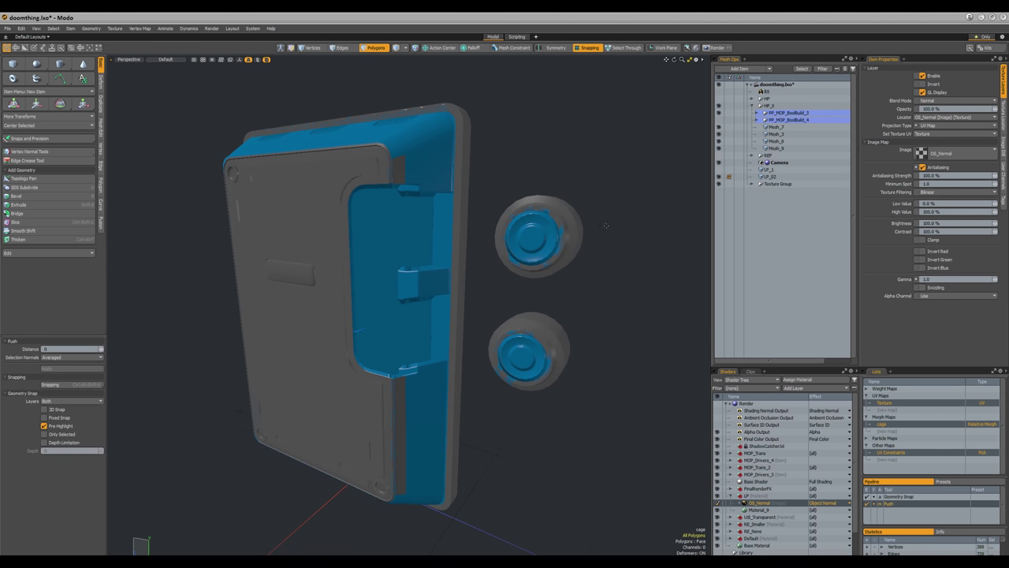
pyautogui.moveTo(615, 226); pyautogui.dragTo(619, 226)
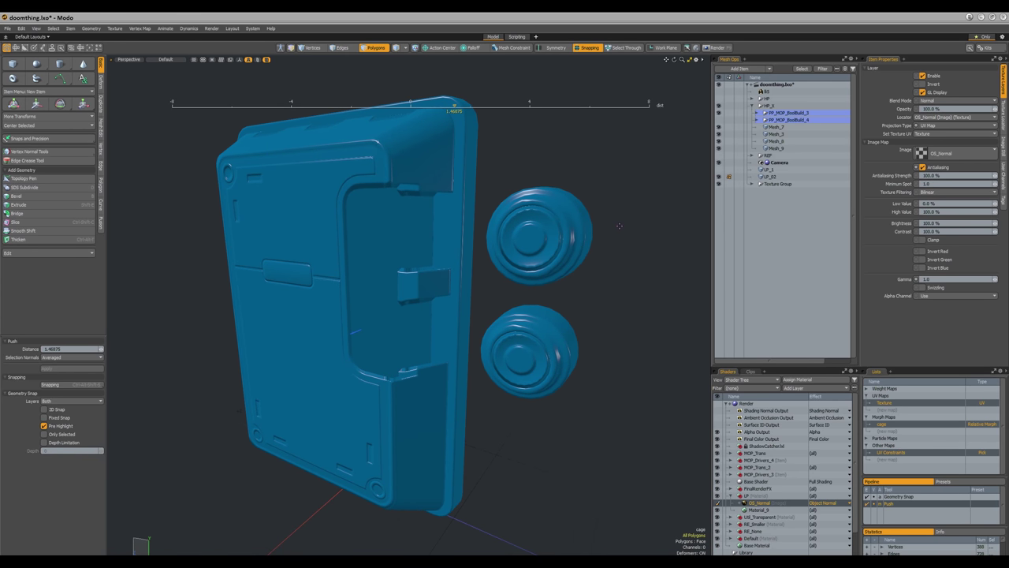
pyautogui.moveTo(584, 256)
pyautogui.keyDown('alt'); pyautogui.mouseDown()
pyautogui.moveTo(647, 219)
pyautogui.moveTo(581, 247)
pyautogui.mouseUp(); pyautogui.keyUp('alt')
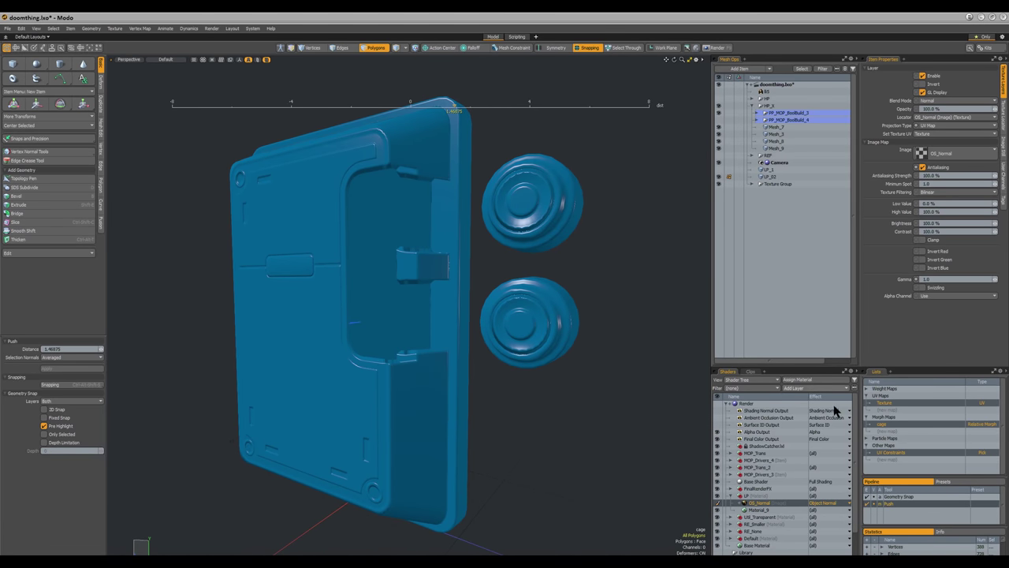
# - Leave the Push tool and deactivate the cage morph map to return to the base mesh shape
pyautogui.press('Escape')
pyautogui.click(886, 425)
pyautogui.keyDown('alt'); pyautogui.moveTo(633, 214); pyautogui.dragTo(610, 228); pyautogui.keyUp('alt')
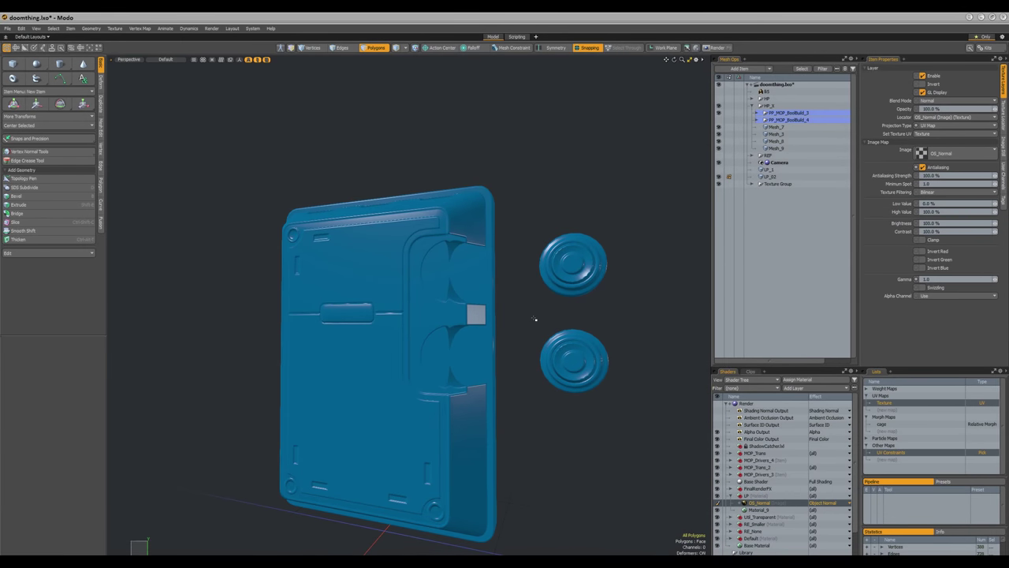
# - Select both entire round knobs and move them about 26.6 along Z into the shell's side recesses
pyautogui.keyDown('alt'); pyautogui.moveTo(534, 319); pyautogui.dragTo(437, 251); pyautogui.keyUp('alt')
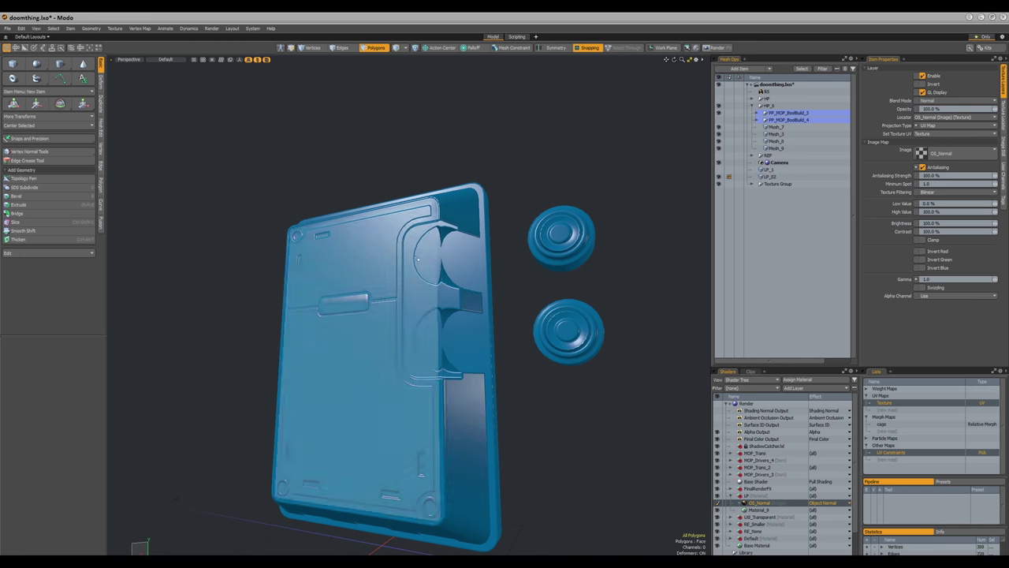
pyautogui.keyDown('alt'); pyautogui.moveTo(461, 316); pyautogui.dragTo(483, 284); pyautogui.keyUp('alt')
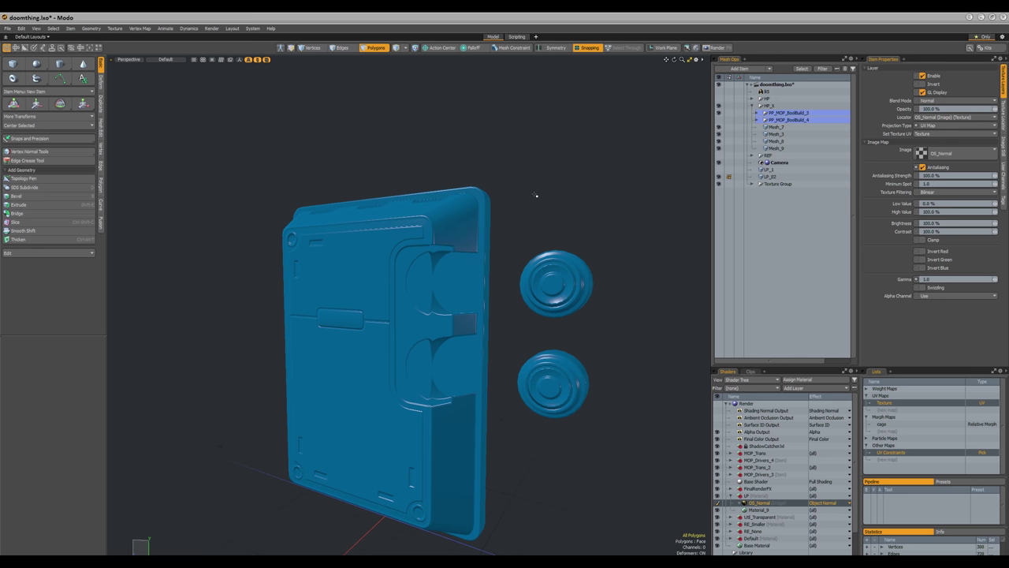
pyautogui.keyDown('alt'); pyautogui.moveTo(531, 228); pyautogui.dragTo(467, 319); pyautogui.keyUp('alt')
pyautogui.keyDown('alt'); pyautogui.moveTo(536, 327); pyautogui.dragTo(507, 291); pyautogui.keyUp('alt')
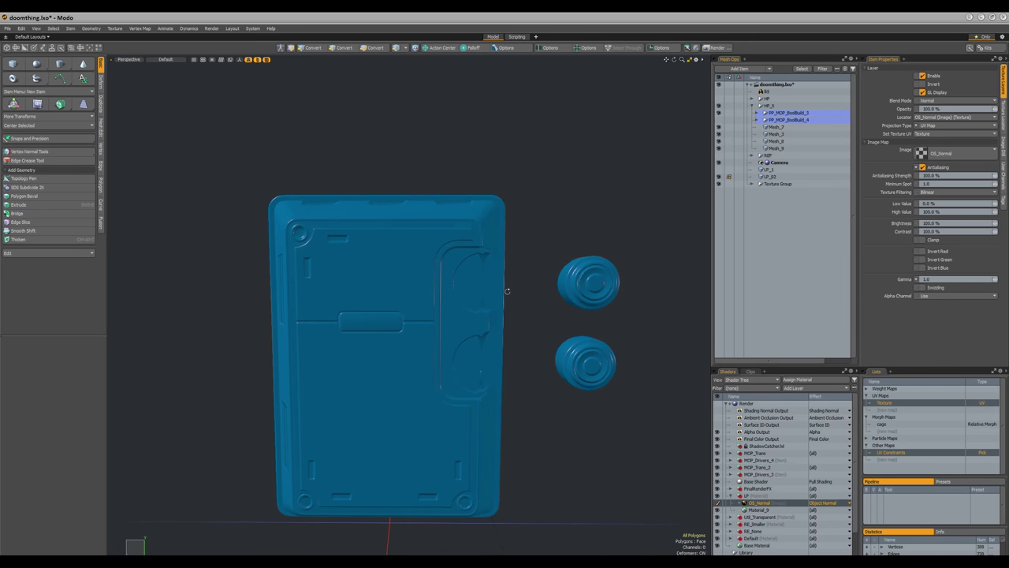
pyautogui.moveTo(578, 285)
pyautogui.mouseDown()
pyautogui.moveTo(611, 273)
pyautogui.moveTo(605, 372)
pyautogui.mouseUp()
pyautogui.press(']')
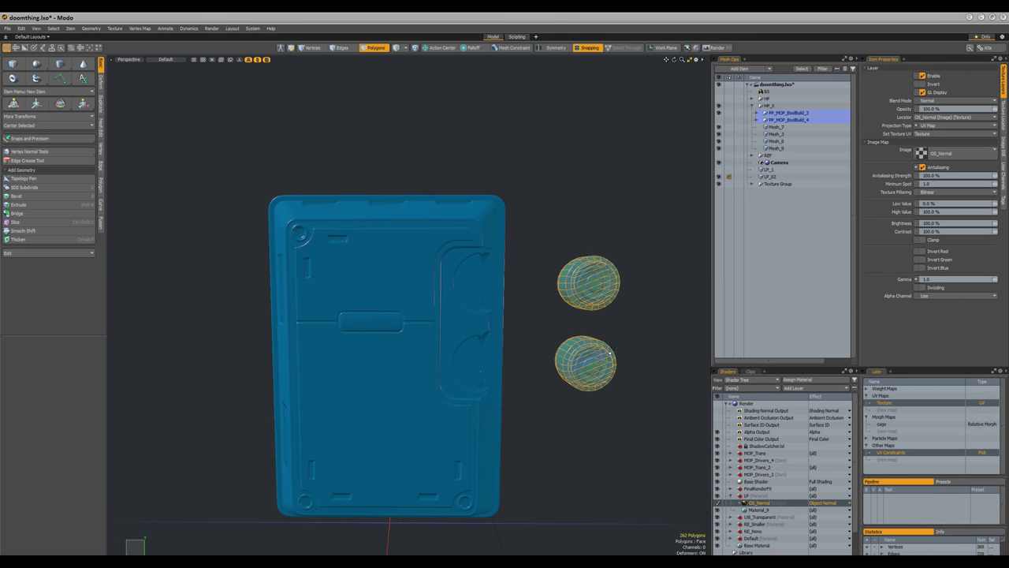
pyautogui.press('w')
pyautogui.moveTo(669, 302); pyautogui.dragTo(578, 301)
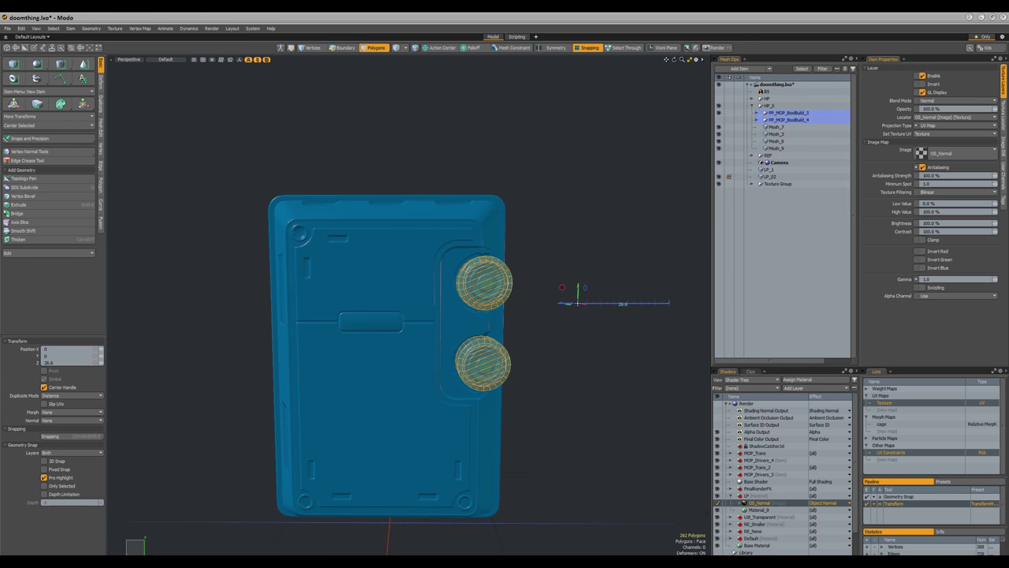
pyautogui.press('q')
pyautogui.click(526, 336)
# - Inspect the knobs seated in the shell, then select both completely and move them back out beside it
pyautogui.scroll(-8, 592, 311)
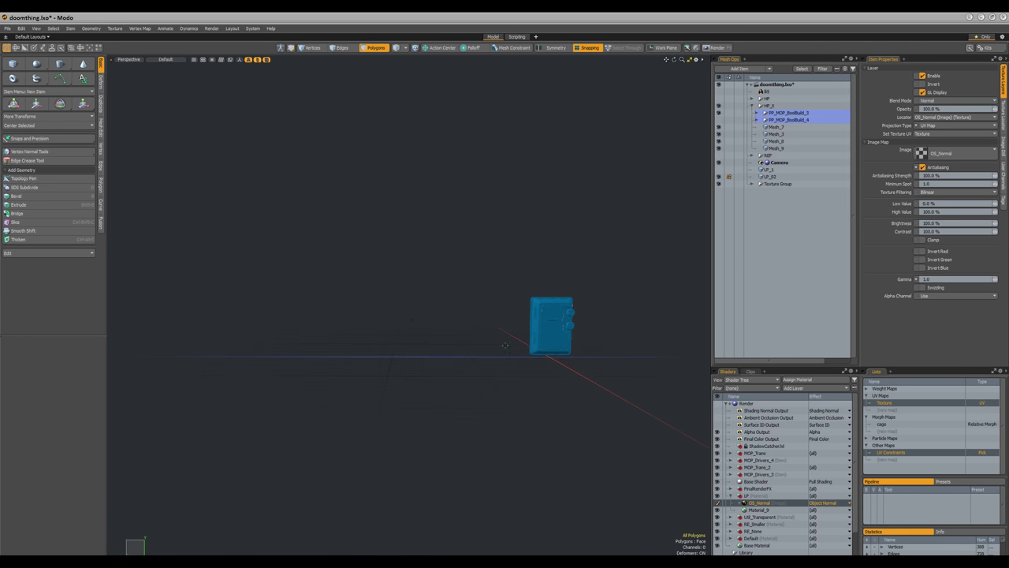
pyautogui.keyDown('alt'); pyautogui.keyDown('shift'); pyautogui.moveTo(505, 345); pyautogui.dragTo(561, 289); pyautogui.keyUp('shift'); pyautogui.keyUp('alt')
pyautogui.keyDown('alt'); pyautogui.moveTo(477, 322); pyautogui.dragTo(559, 310); pyautogui.keyUp('alt')
pyautogui.scroll(8, 552, 300)
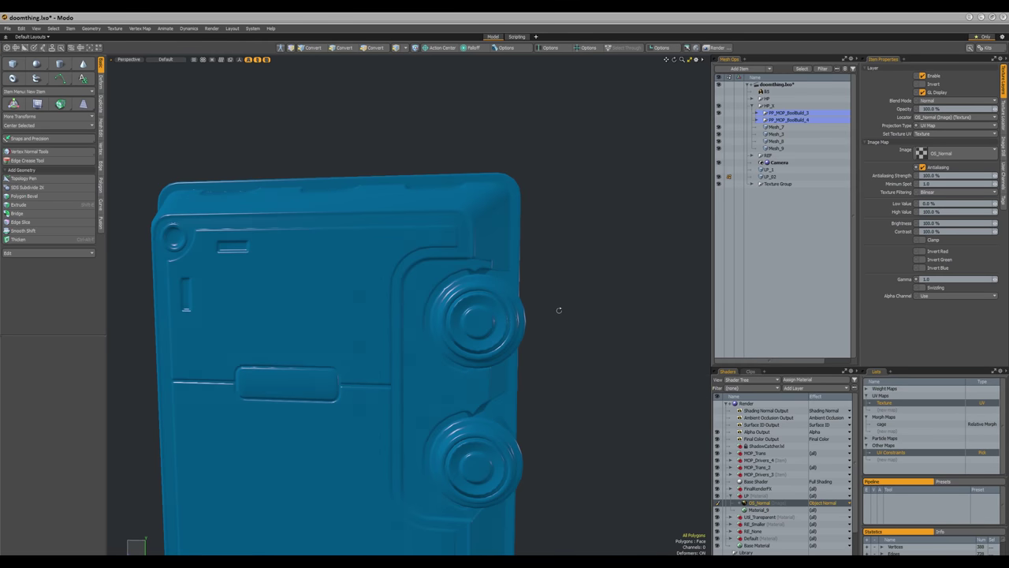
pyautogui.scroll(-4, 559, 310)
pyautogui.click(517, 317)
pyautogui.keyDown('shift'); pyautogui.click(518, 410); pyautogui.keyUp('shift')
pyautogui.press(']')
pyautogui.keyDown('alt'); pyautogui.moveTo(518, 410); pyautogui.dragTo(481, 406); pyautogui.keyUp('alt')
pyautogui.press('w')
pyautogui.moveTo(503, 287); pyautogui.dragTo(597, 275, button='middle')
pyautogui.press('q')
pyautogui.click(507, 351)
pyautogui.keyDown('alt'); pyautogui.moveTo(507, 351); pyautogui.dragTo(478, 349); pyautogui.keyUp('alt')
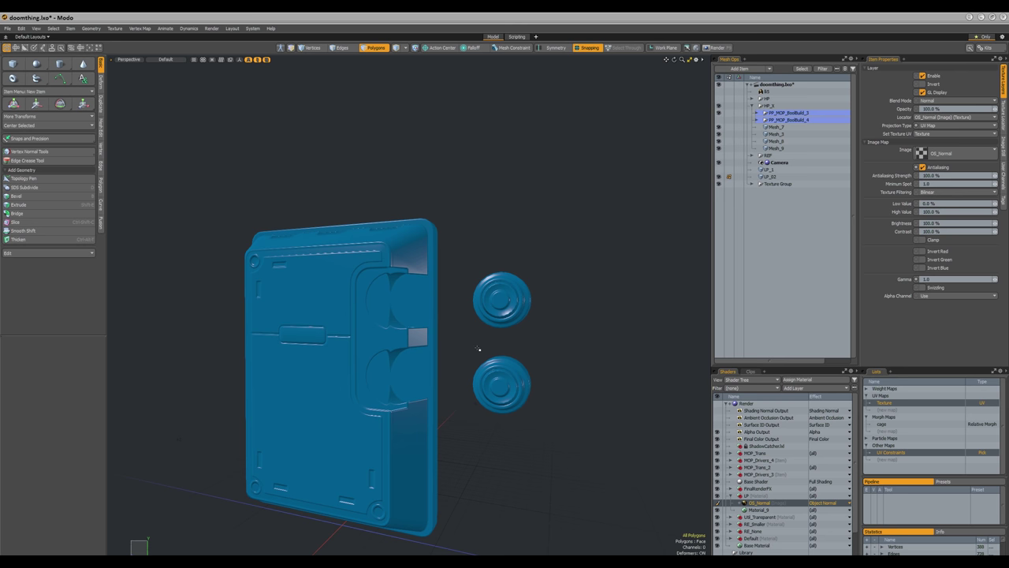
pyautogui.keyDown('alt'); pyautogui.moveTo(536, 203); pyautogui.dragTo(562, 218); pyautogui.keyUp('alt')
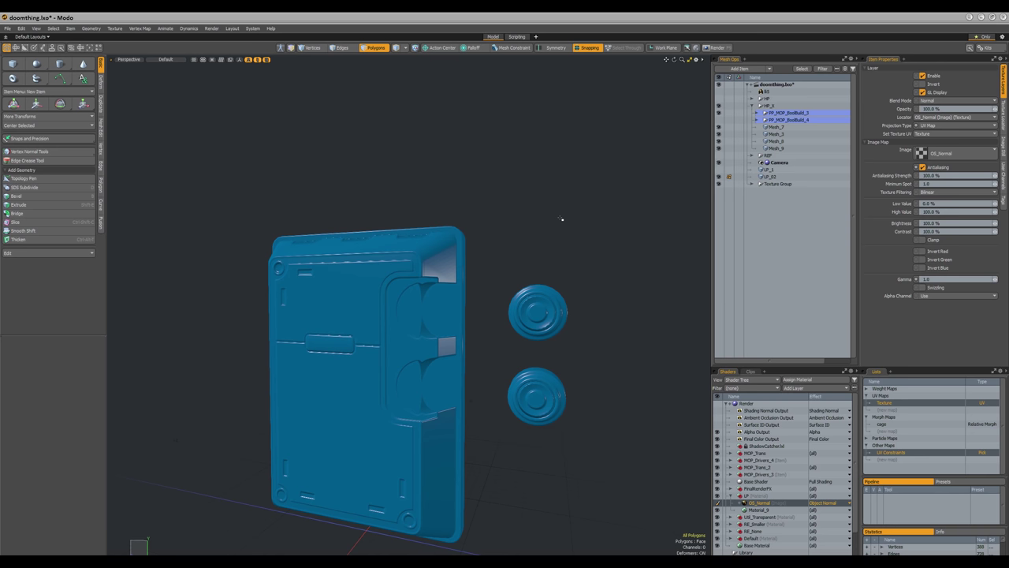
pyautogui.keyDown('alt'); pyautogui.moveTo(561, 219); pyautogui.dragTo(499, 229); pyautogui.keyUp('alt')
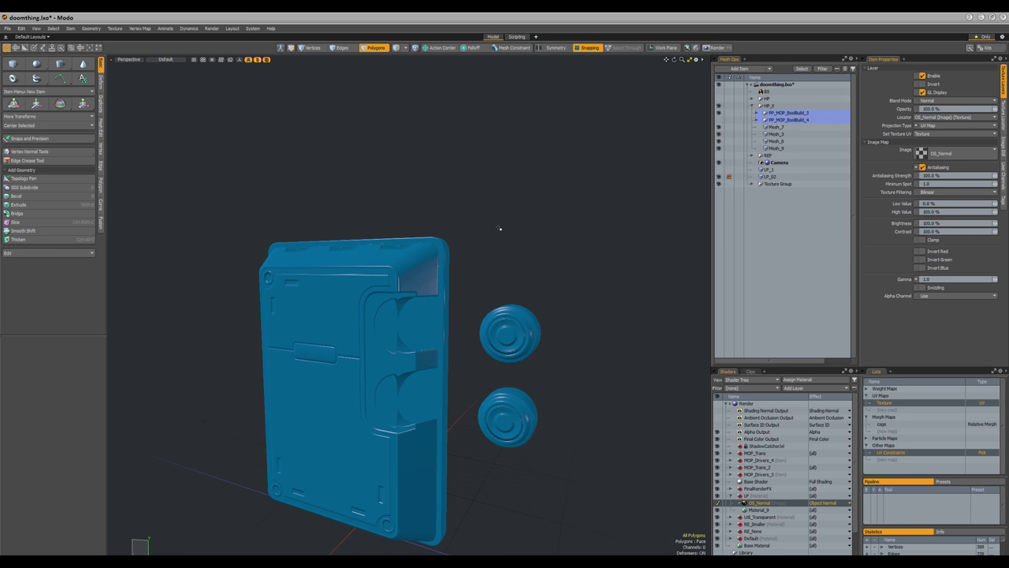
pyautogui.keyDown('alt'); pyautogui.moveTo(521, 300); pyautogui.dragTo(573, 248); pyautogui.keyUp('alt')
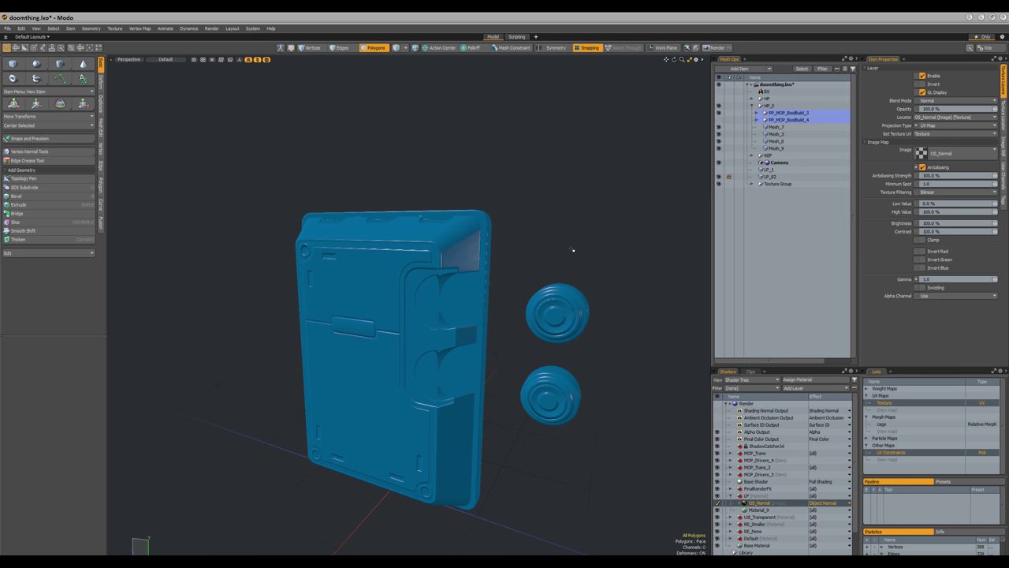
pyautogui.keyDown('alt'); pyautogui.moveTo(531, 250); pyautogui.dragTo(534, 246); pyautogui.keyUp('alt')
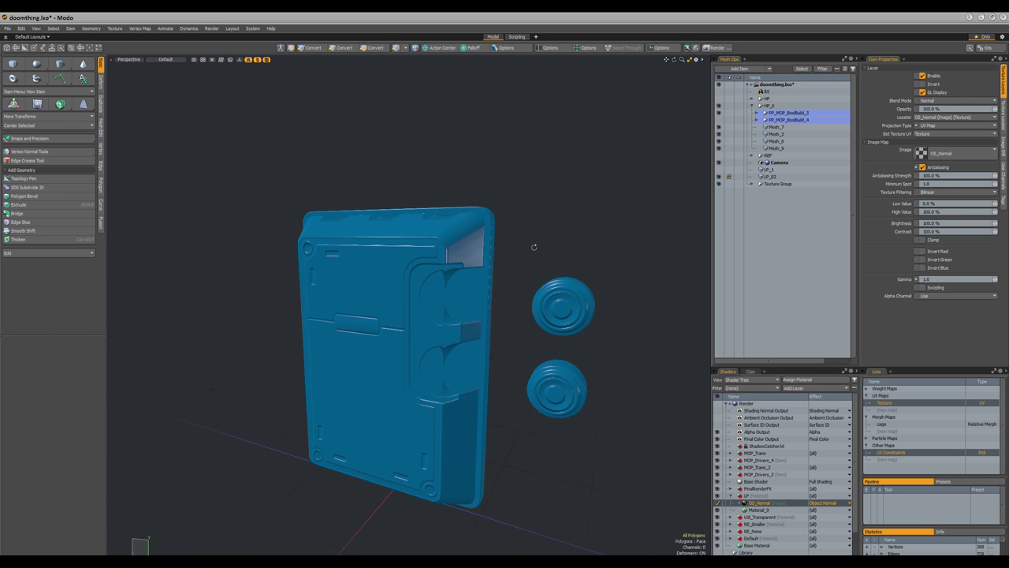